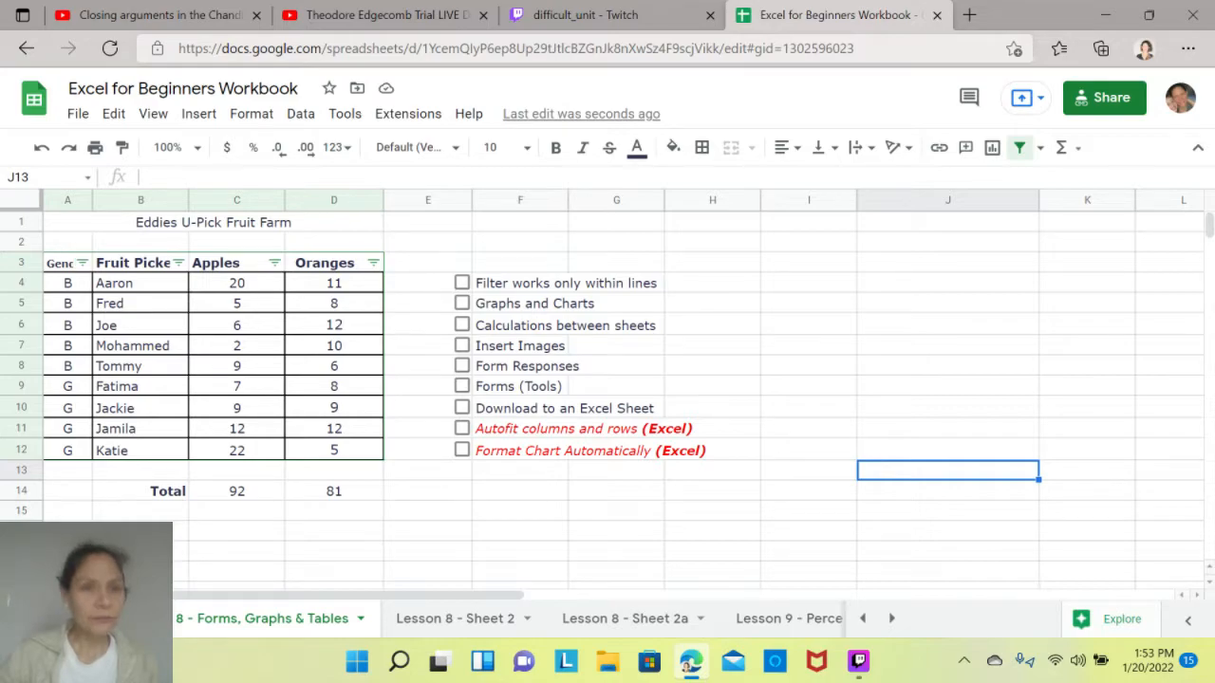
- Remove the existing filter from the fruit picker table in A3:D12
click(140, 283)
key(Up)
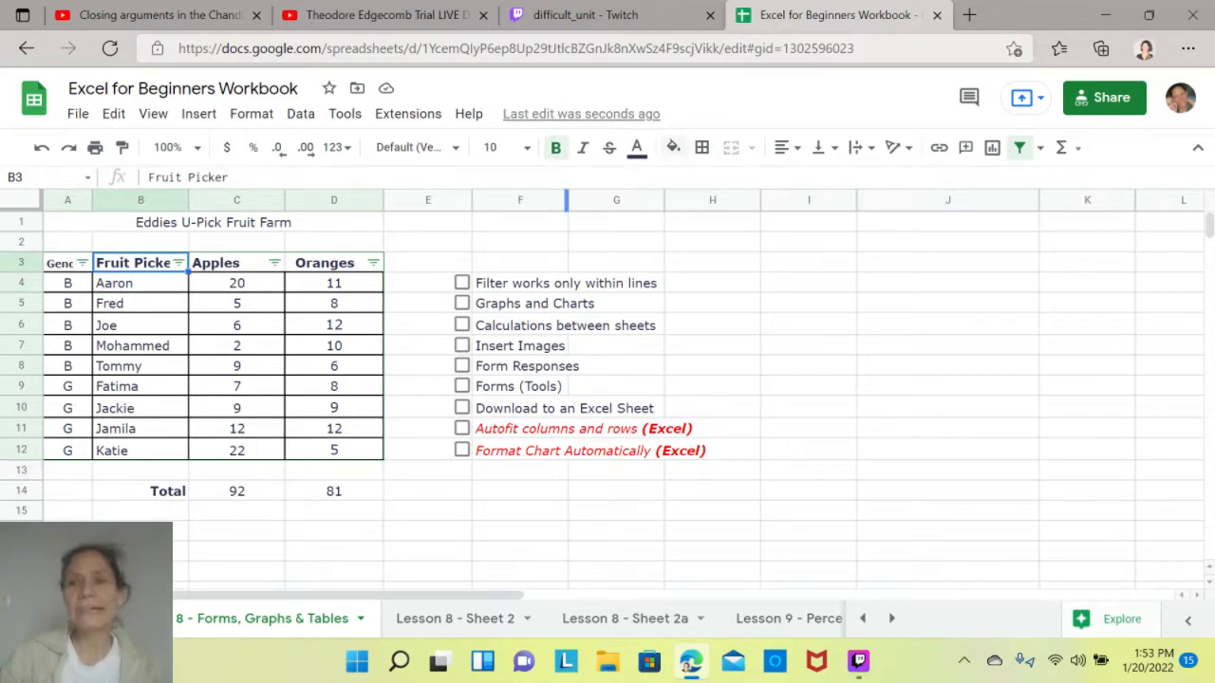
click(1019, 147)
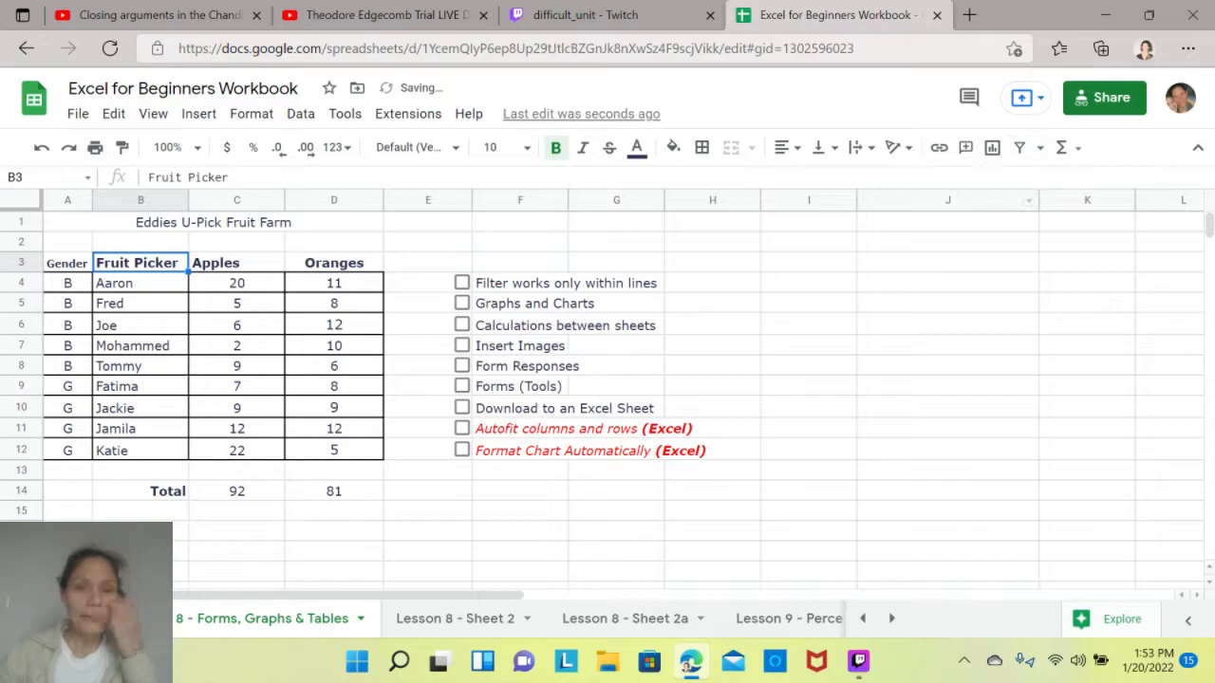
click(948, 450)
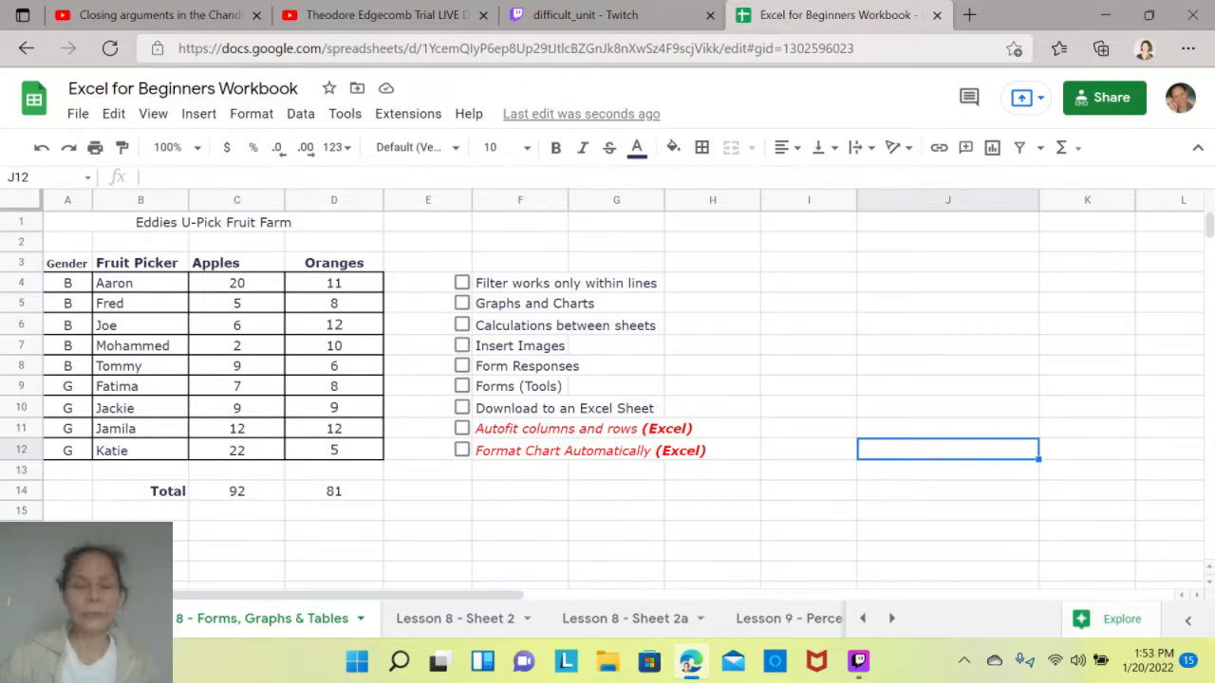
- Create a filter from only the Gender header cell A3, without selecting the rest of the table
drag(334, 263, 68, 263)
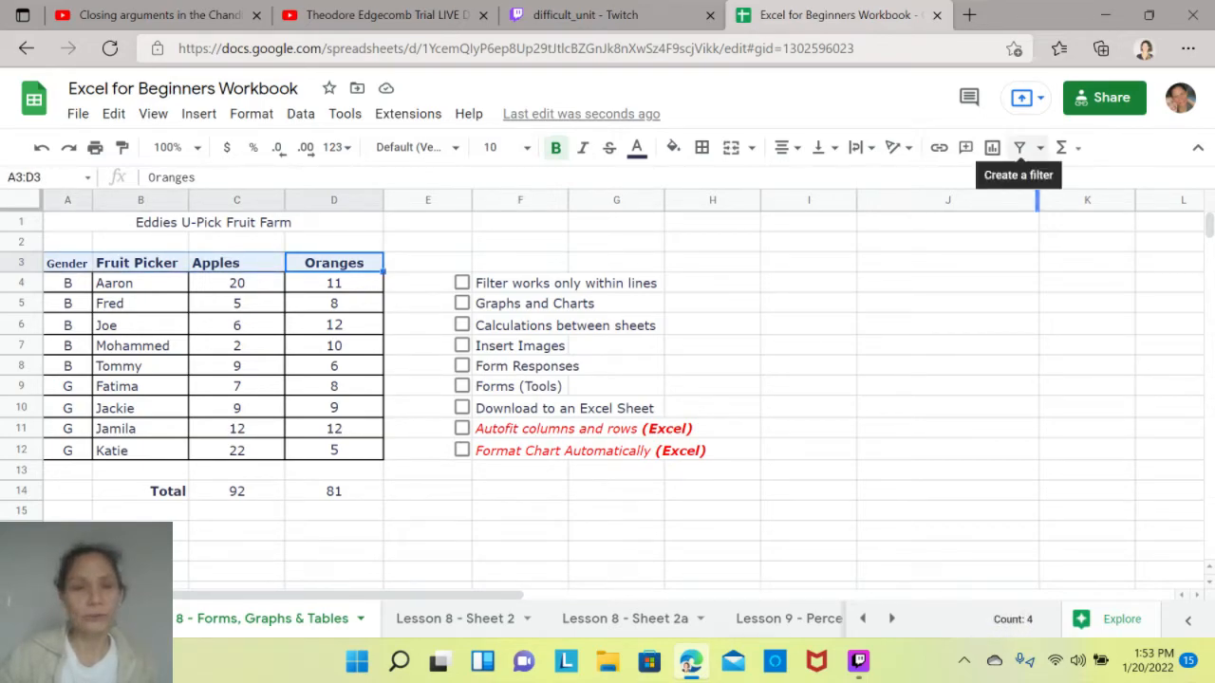
drag(333, 450, 68, 263)
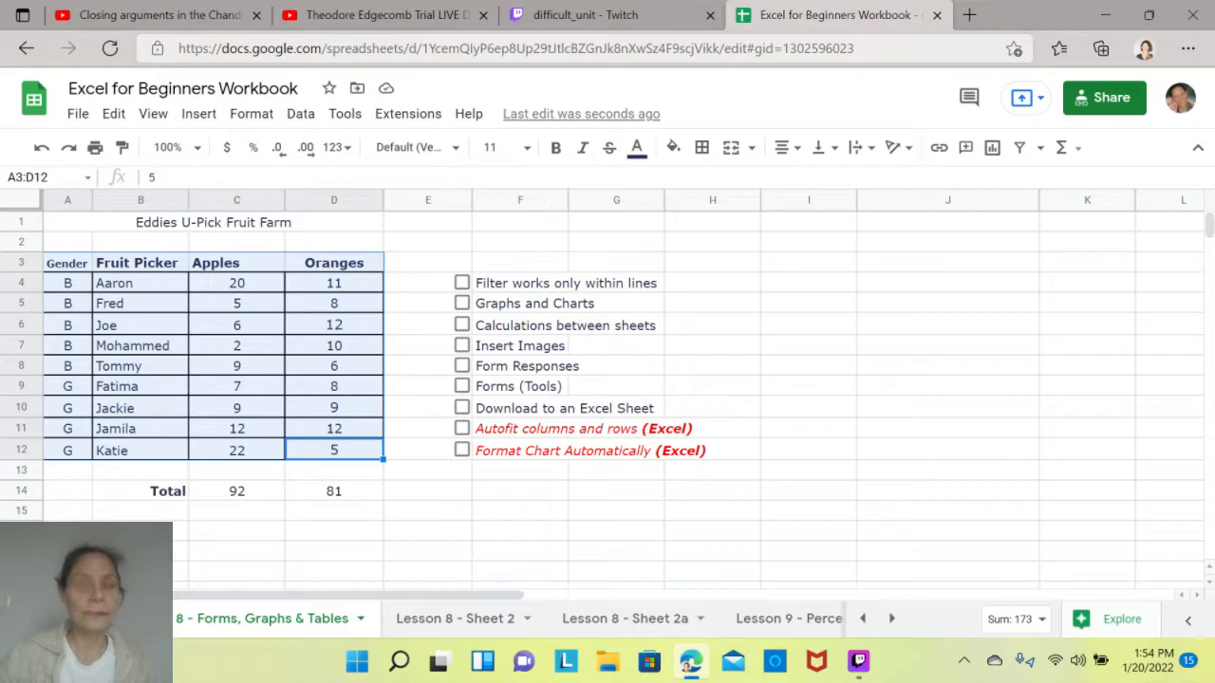
click(428, 491)
click(67, 263)
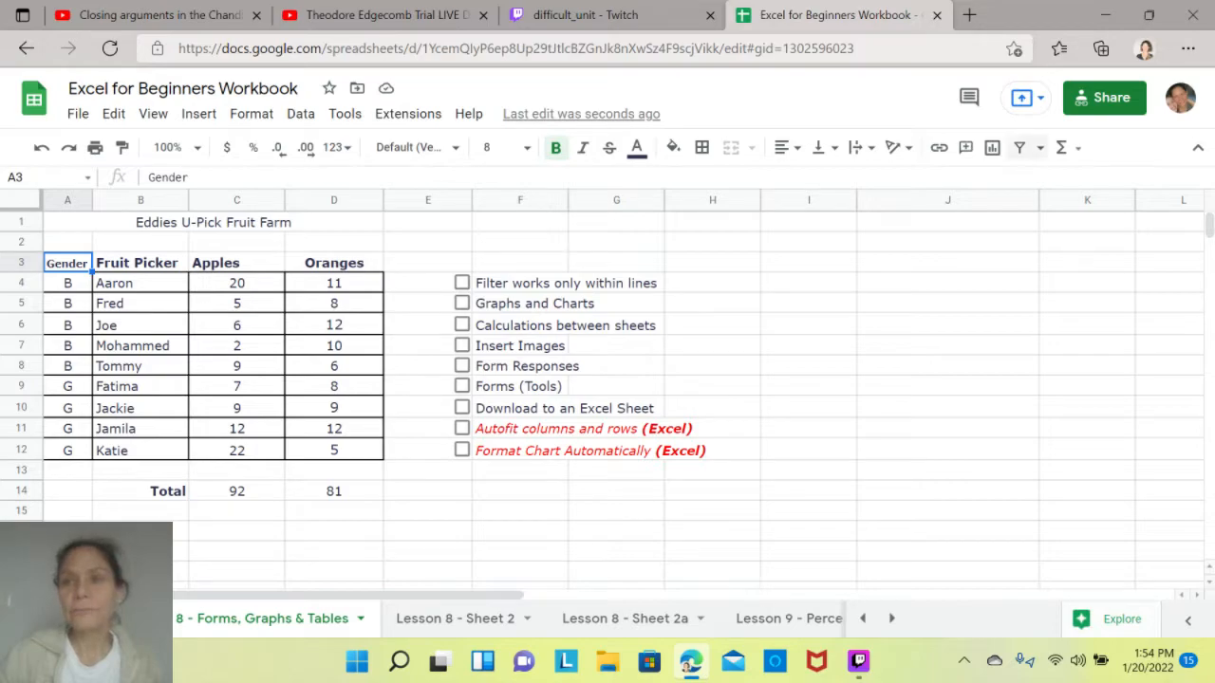
click(1019, 147)
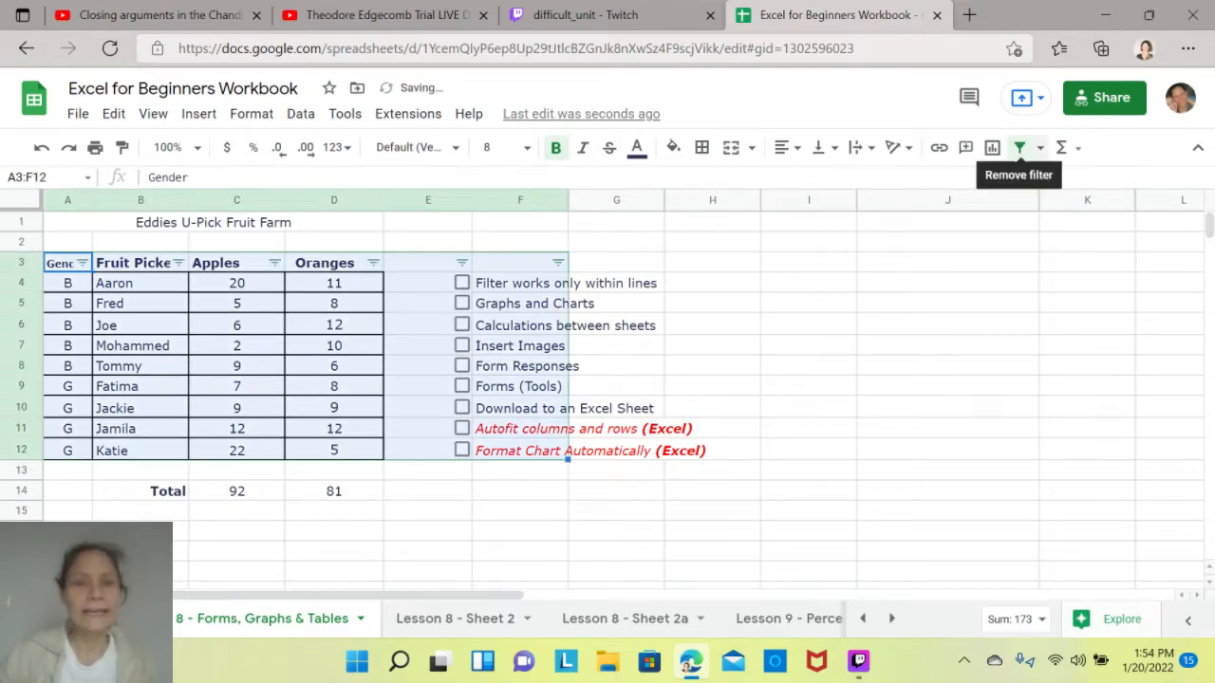
click(713, 282)
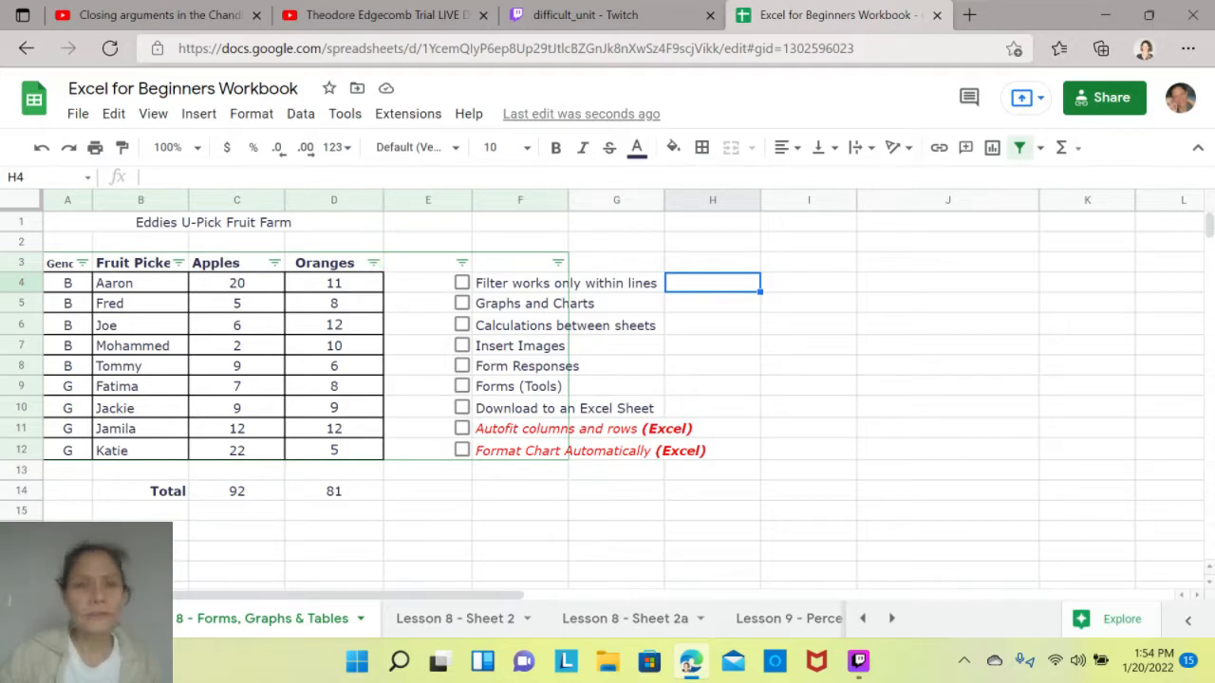
- Replace the filter with one created from the selected header cells A3:D3, Gender through Oranges
drag(332, 263, 67, 263)
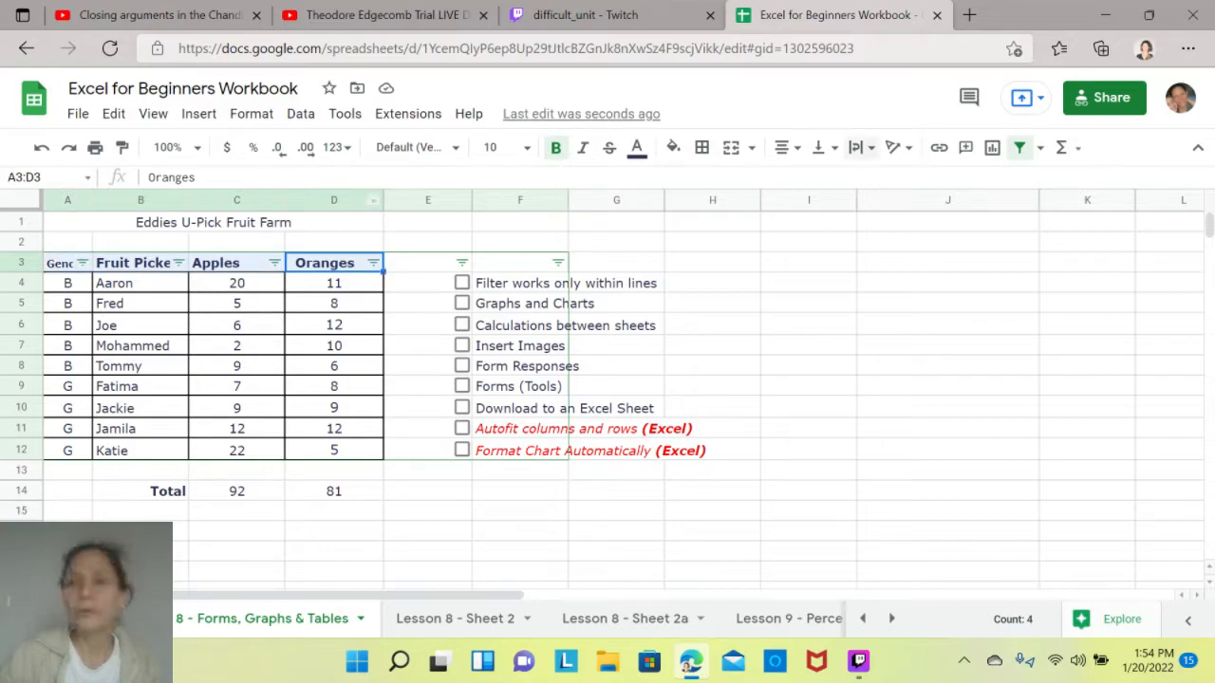
click(1020, 148)
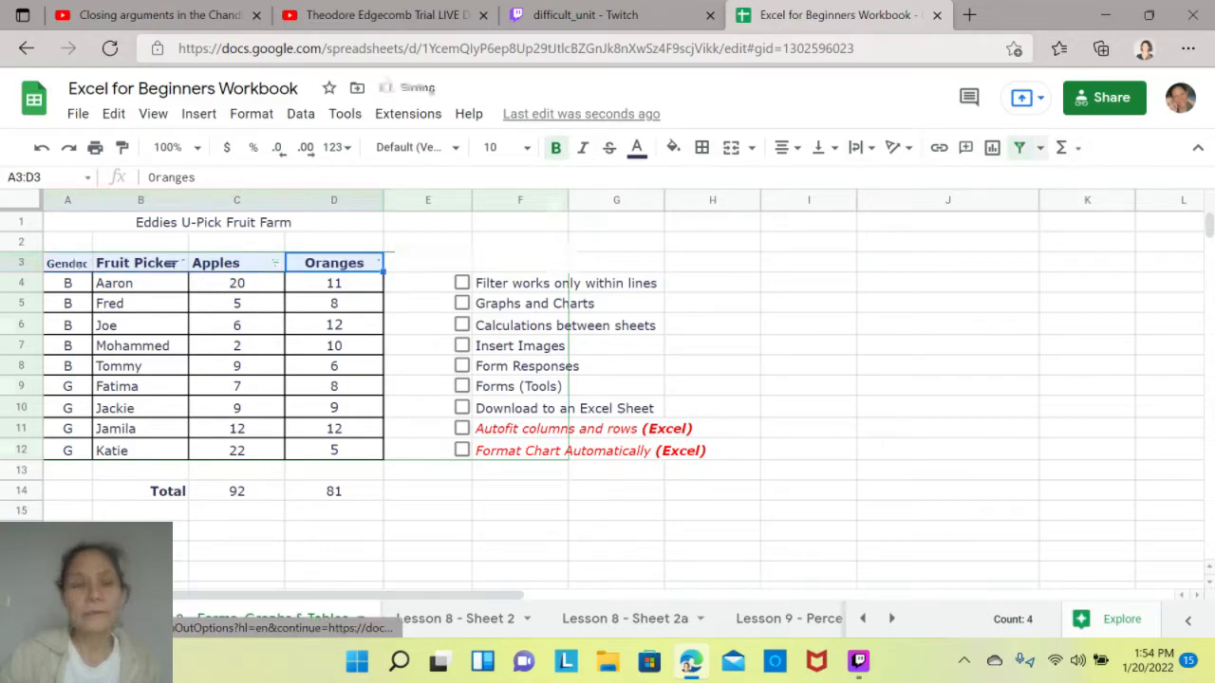
click(1020, 148)
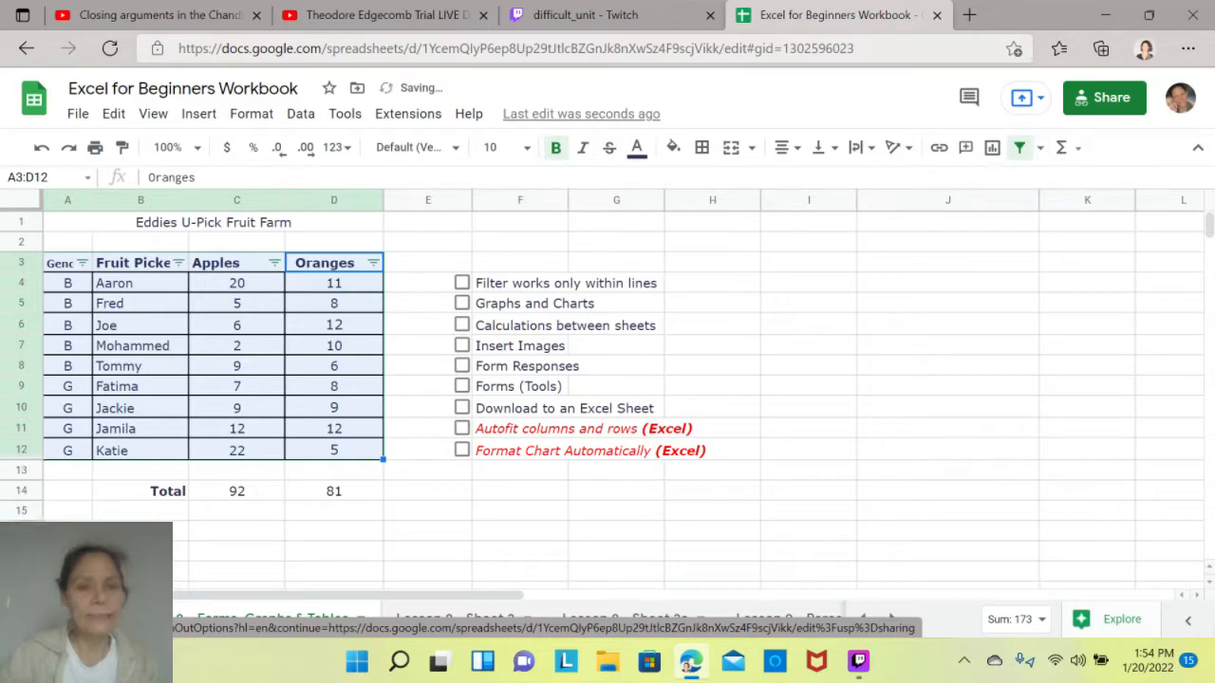
click(428, 491)
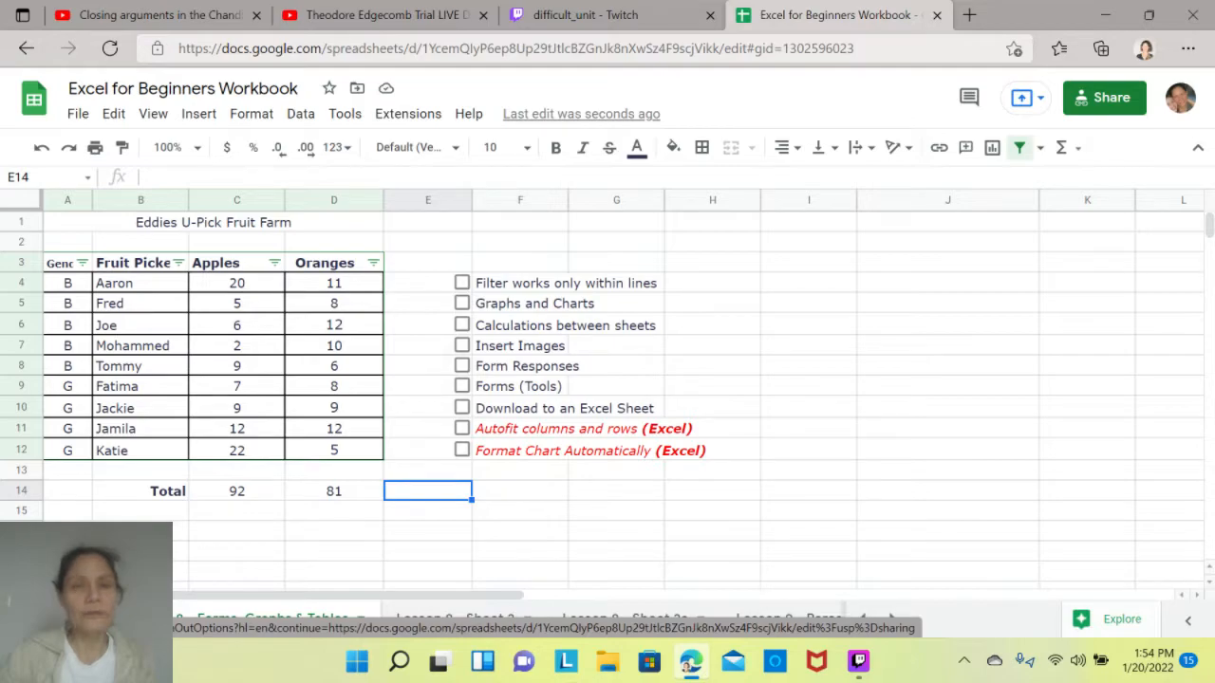
- Remove the filter and create it again from only the Oranges header cell D3
click(427, 429)
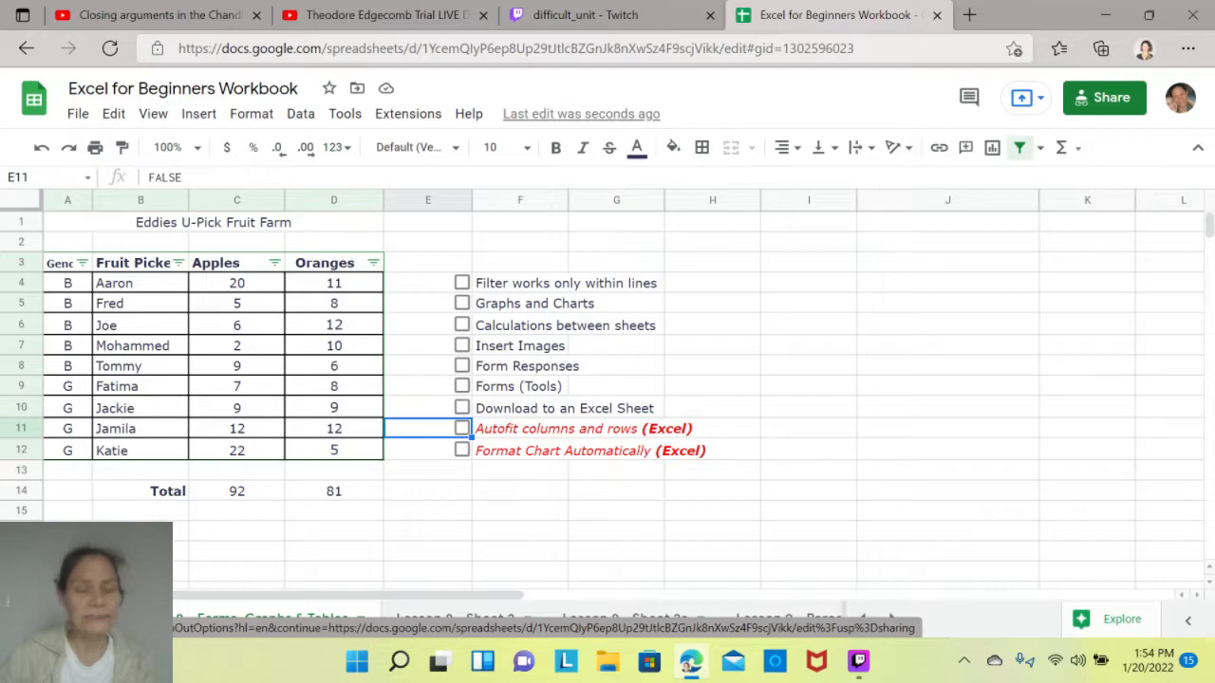
click(333, 262)
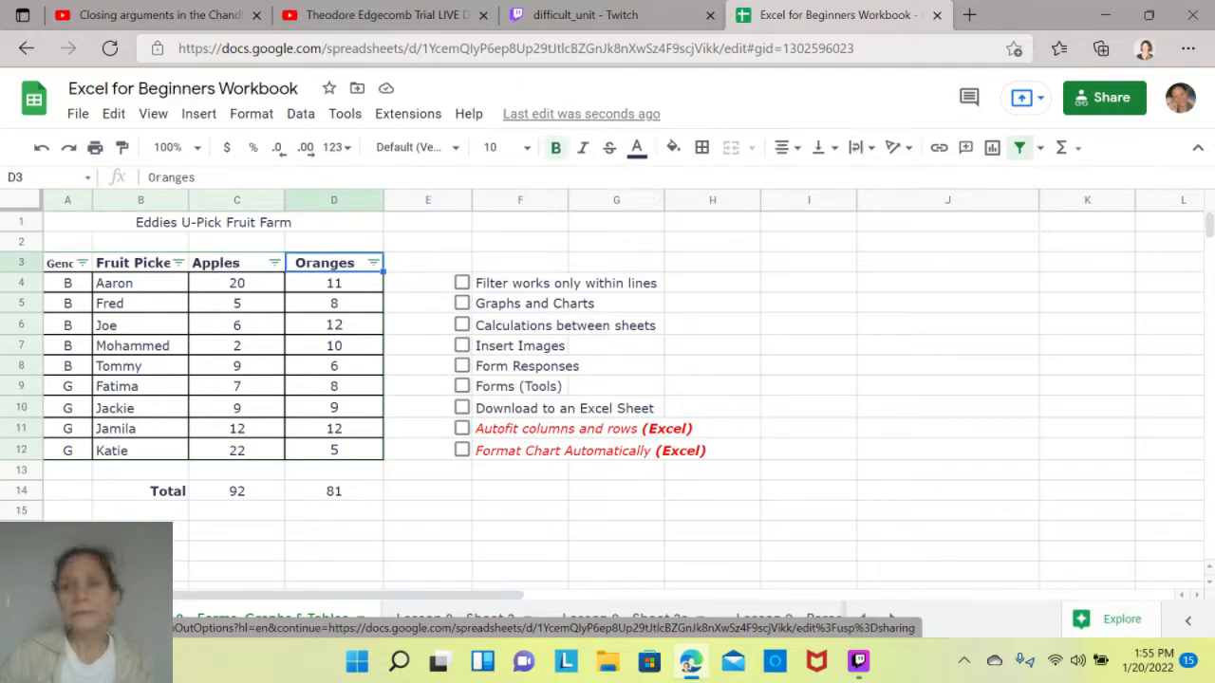
click(1019, 148)
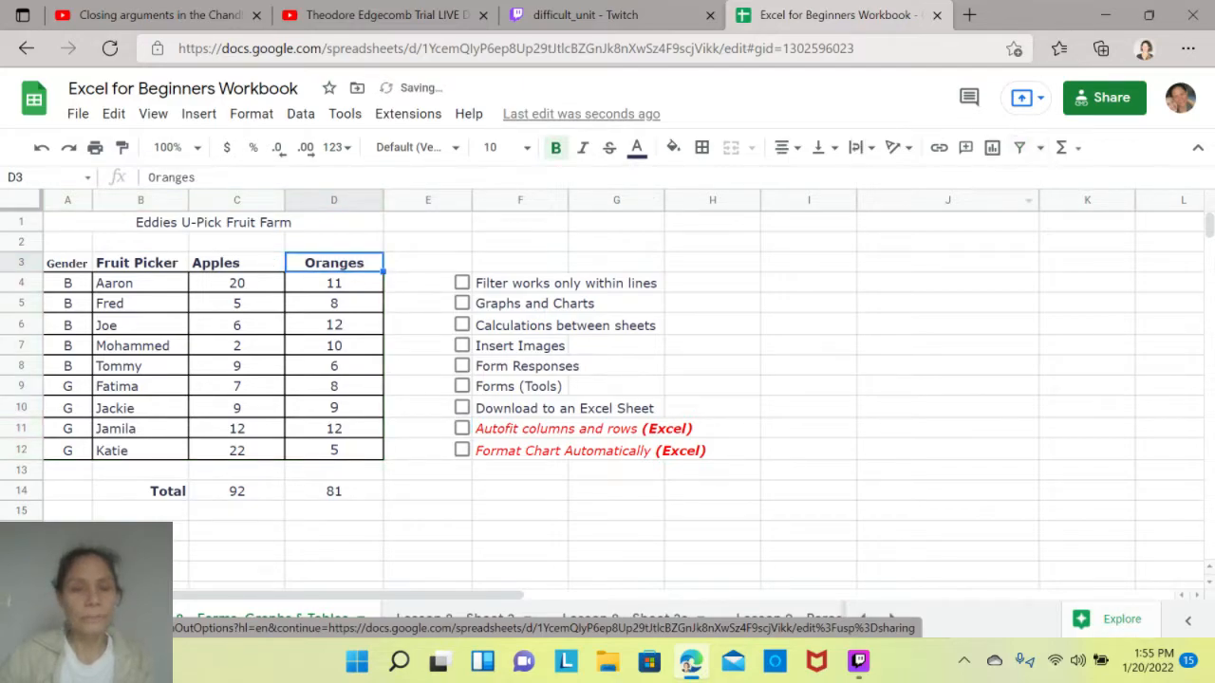
click(333, 471)
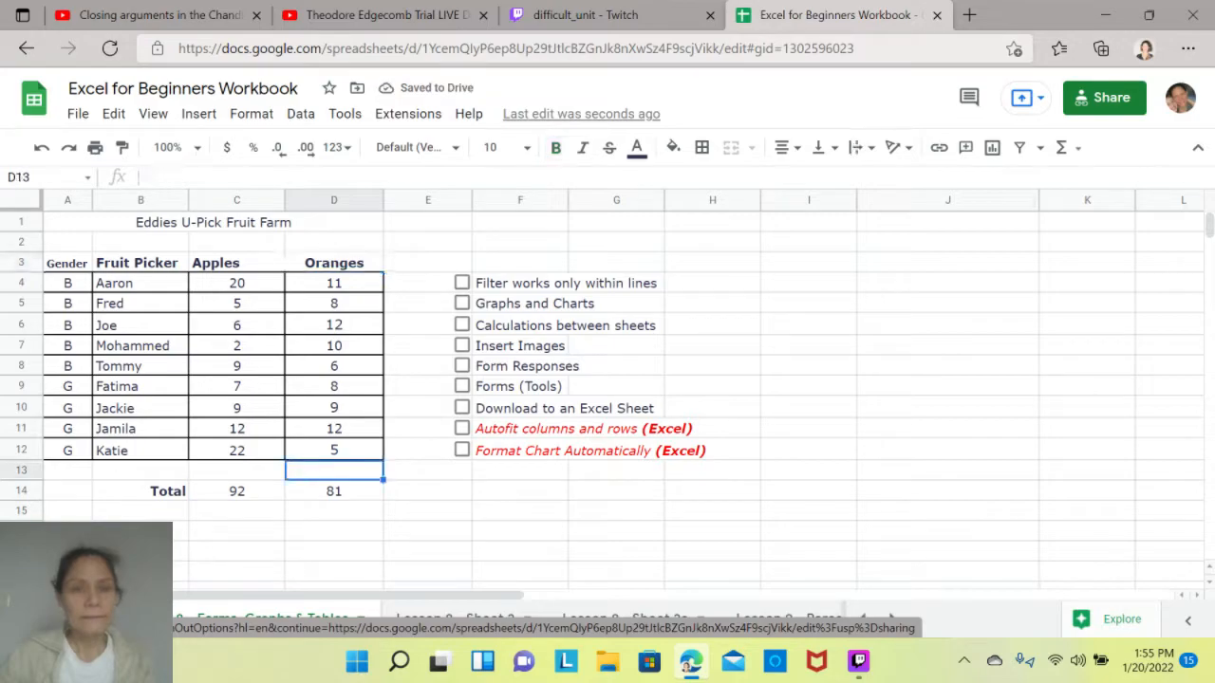
click(333, 263)
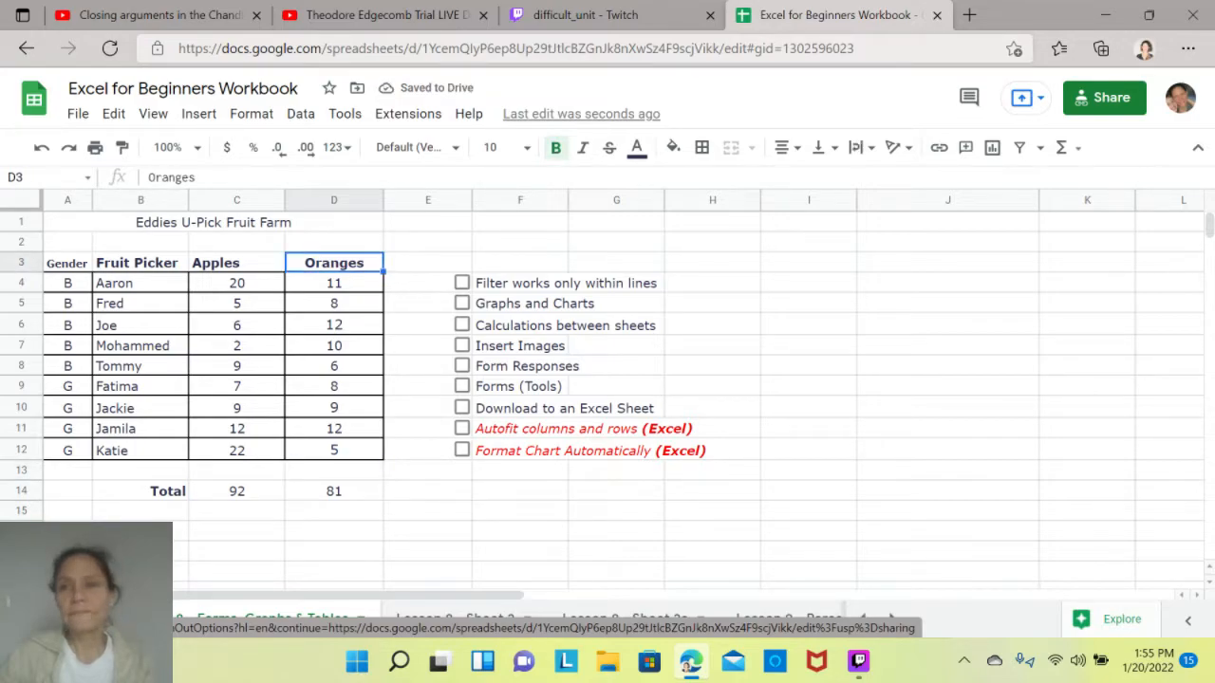
click(1019, 148)
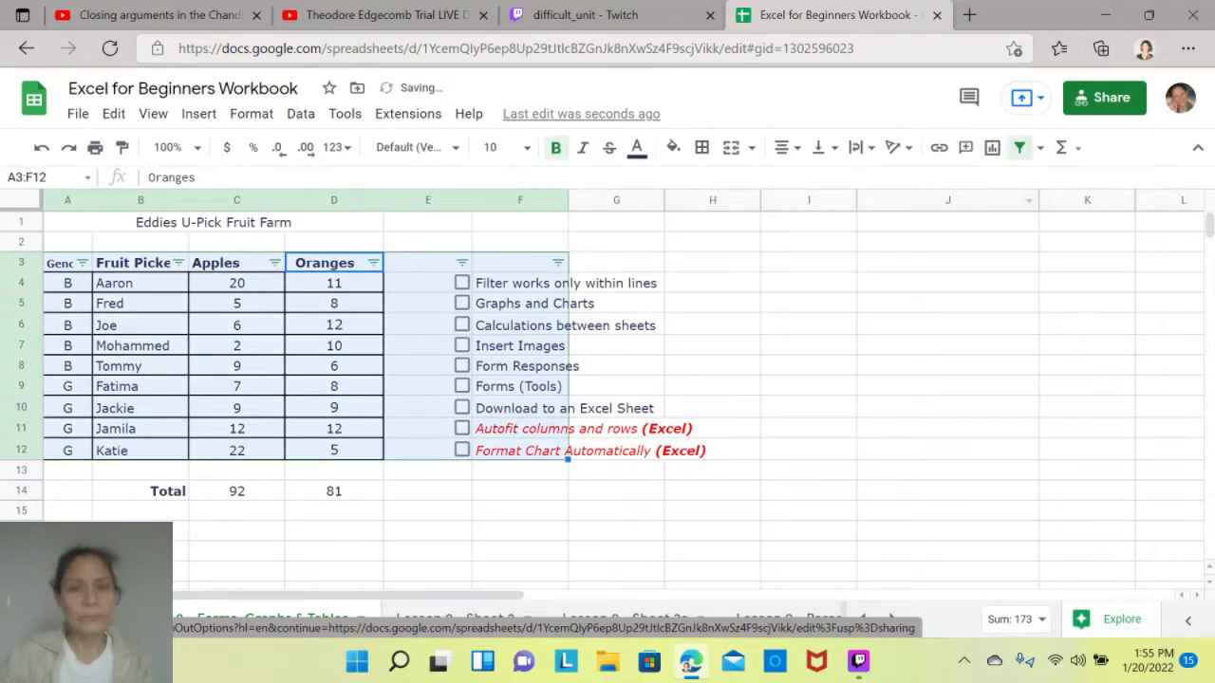
click(520, 470)
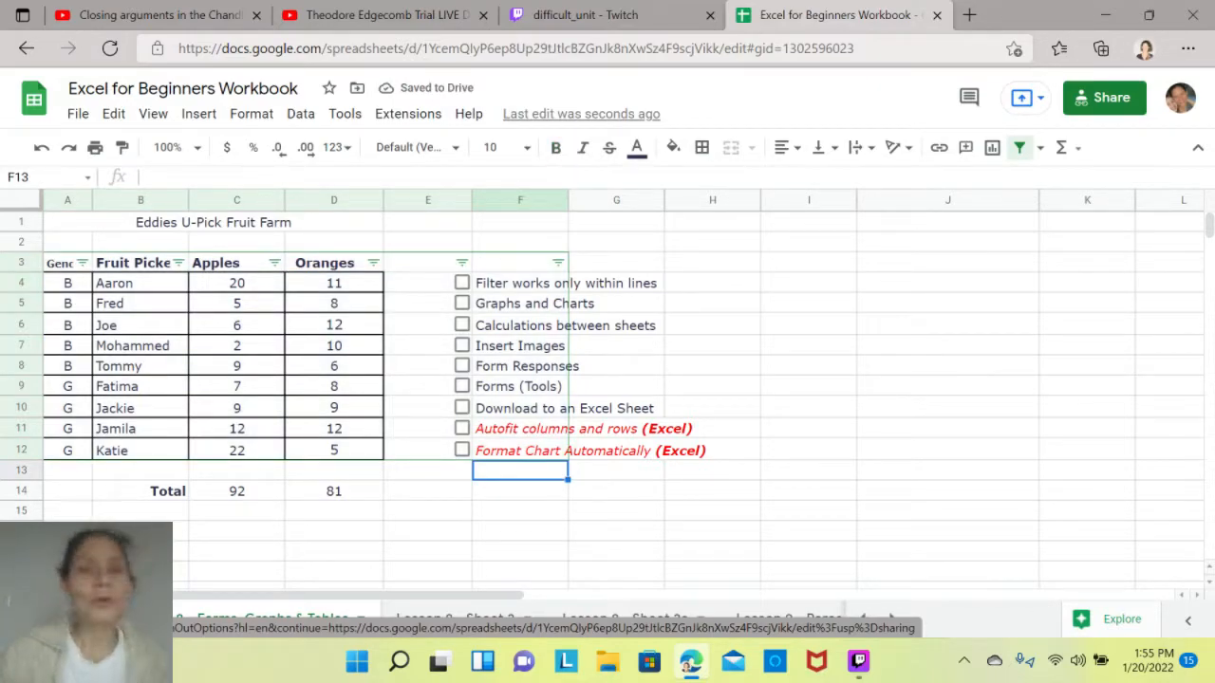
click(427, 282)
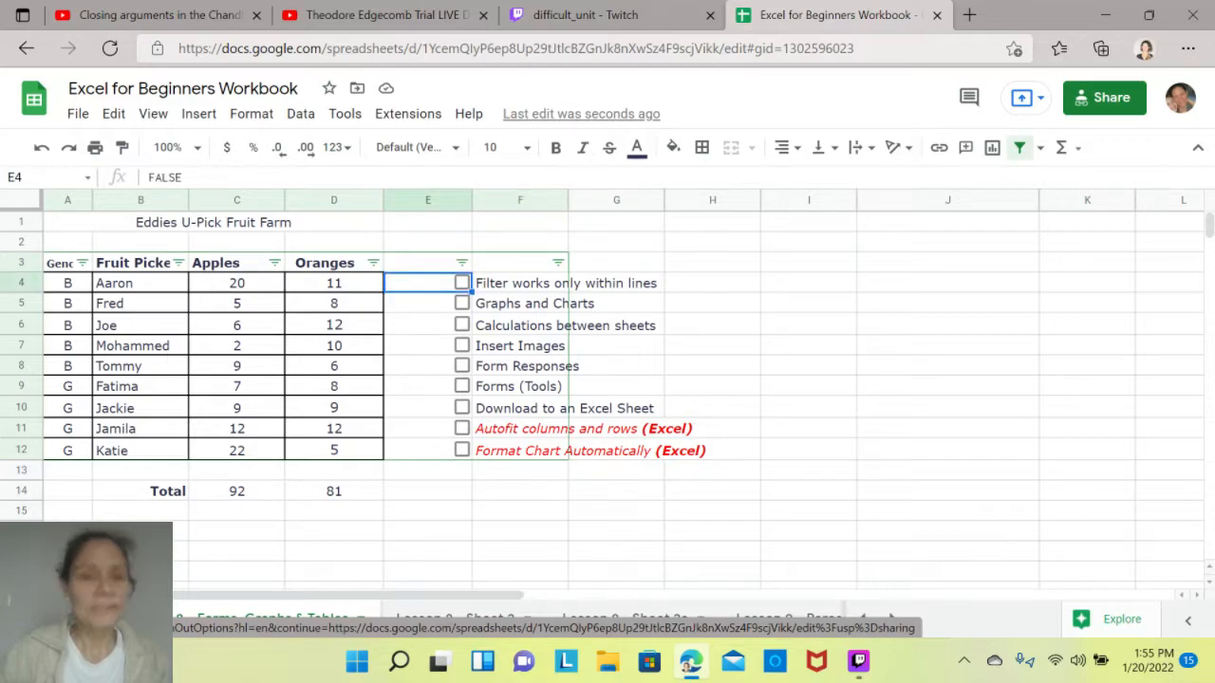
- Replace the filter with one limited to the selected table range A3:D12
drag(334, 451, 68, 262)
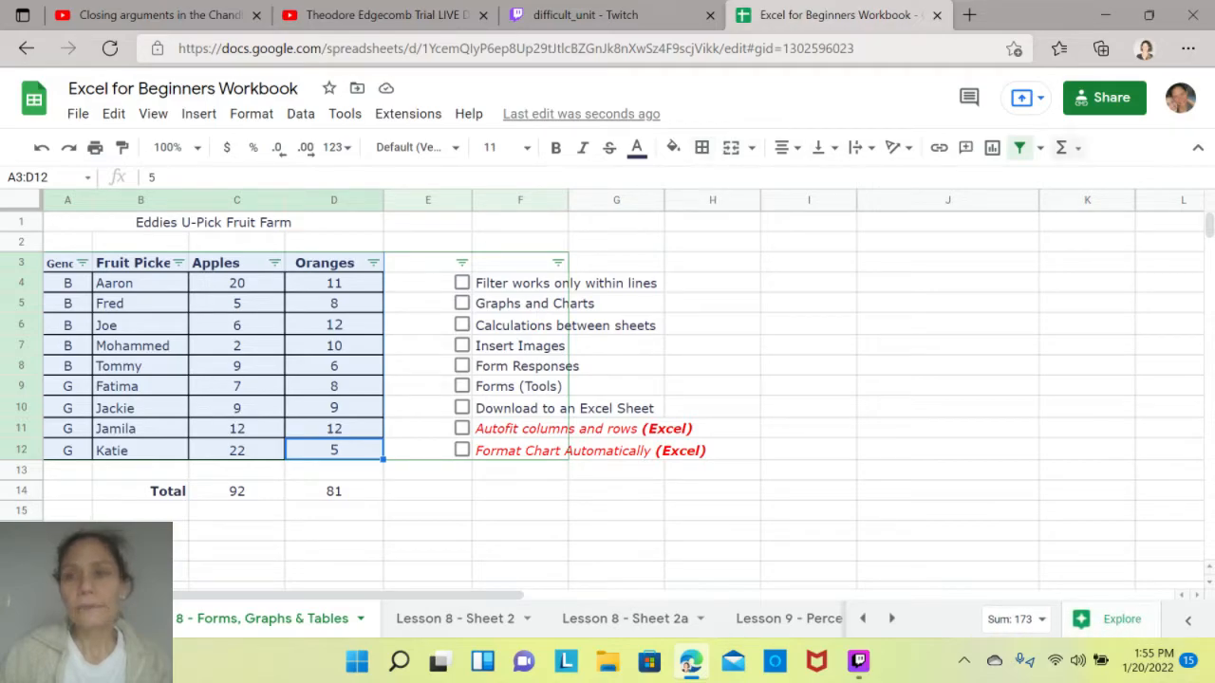
click(1019, 148)
click(1019, 147)
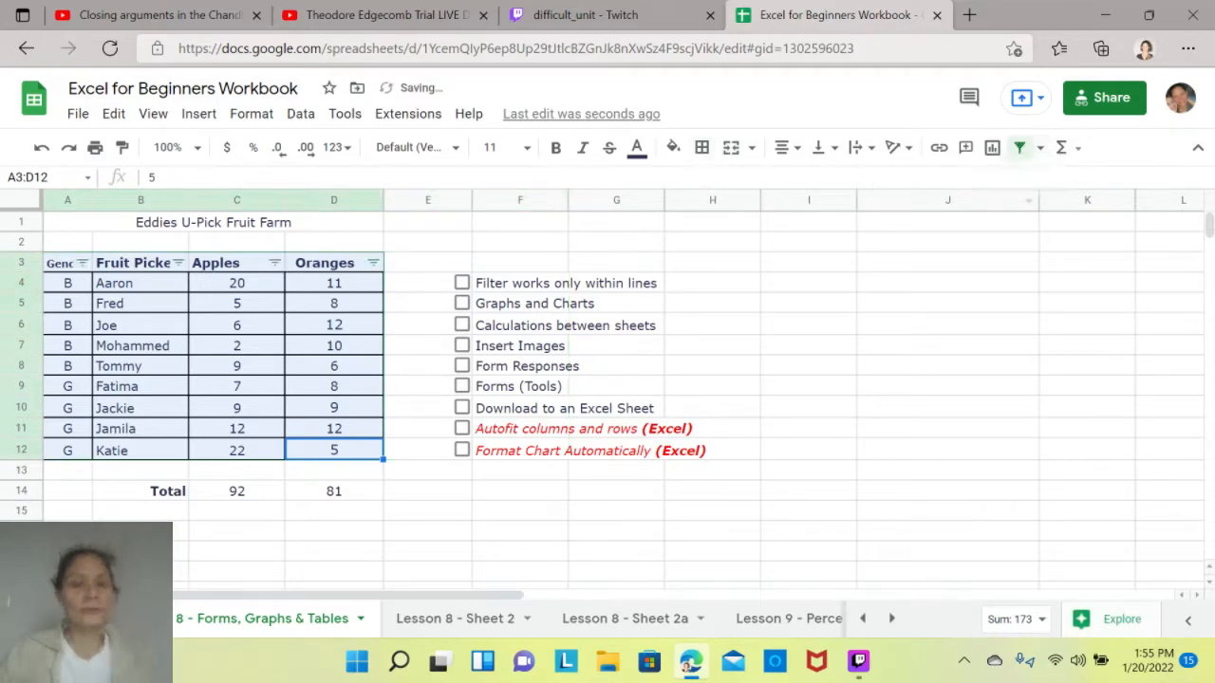
click(427, 490)
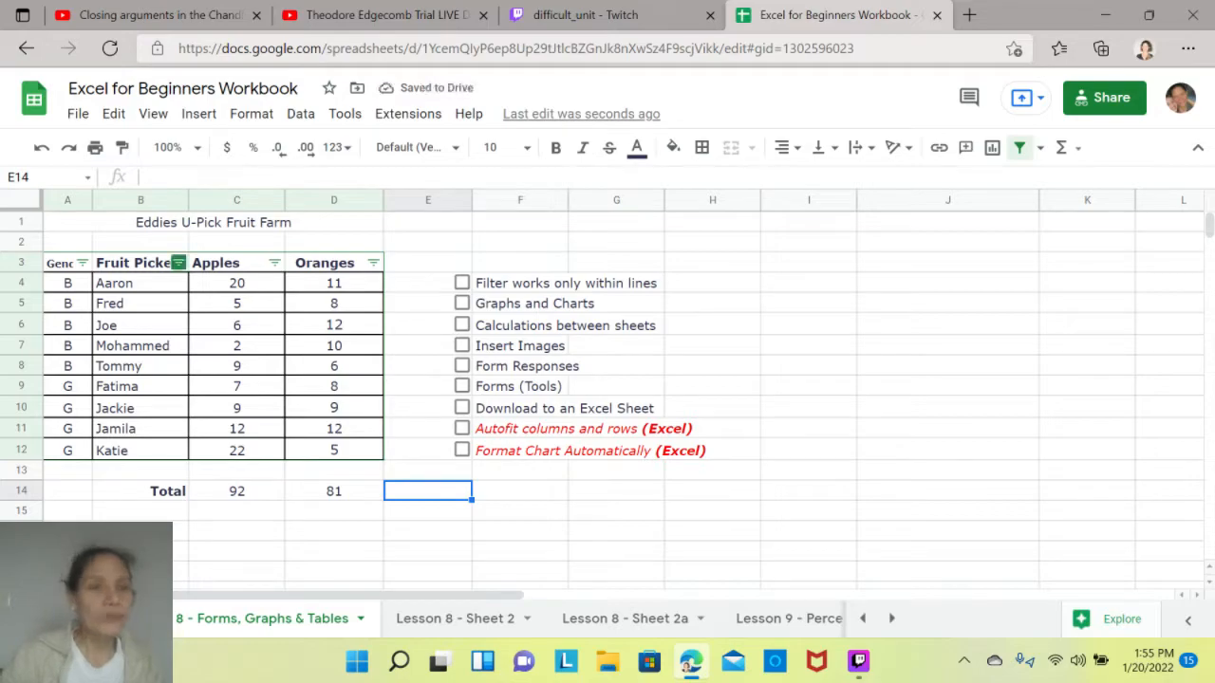
- Sort the table by the Fruit Picker column from Z to A, and after that from A to Z
click(178, 263)
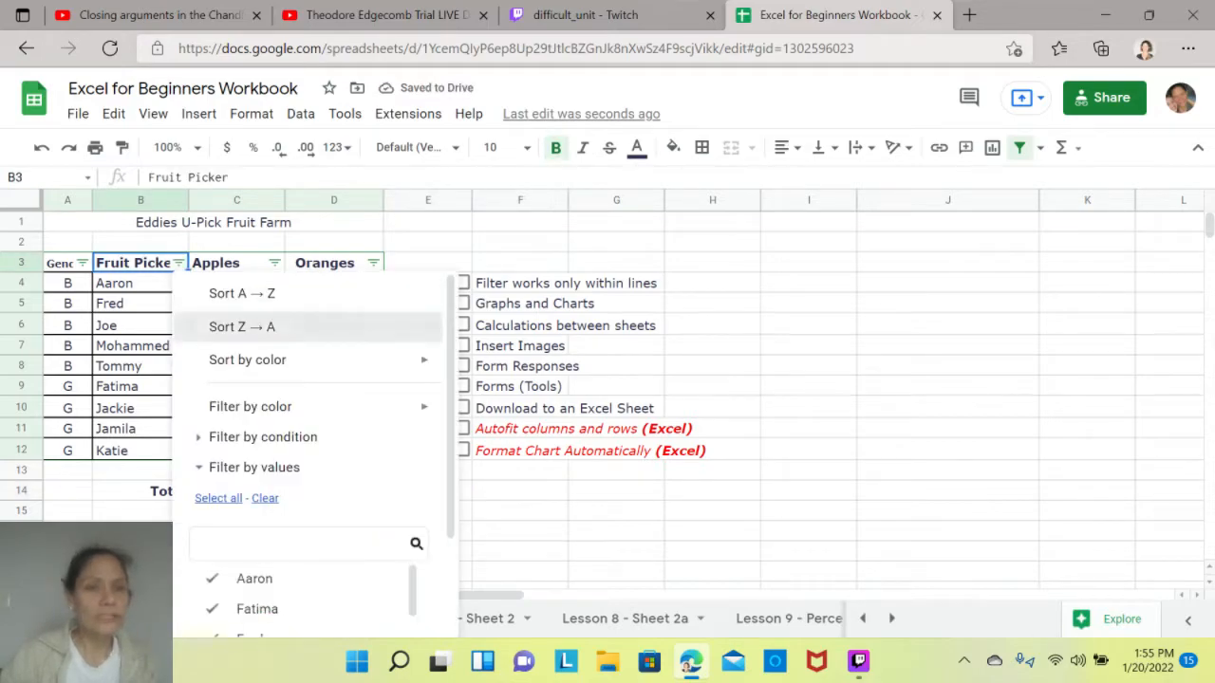
click(335, 323)
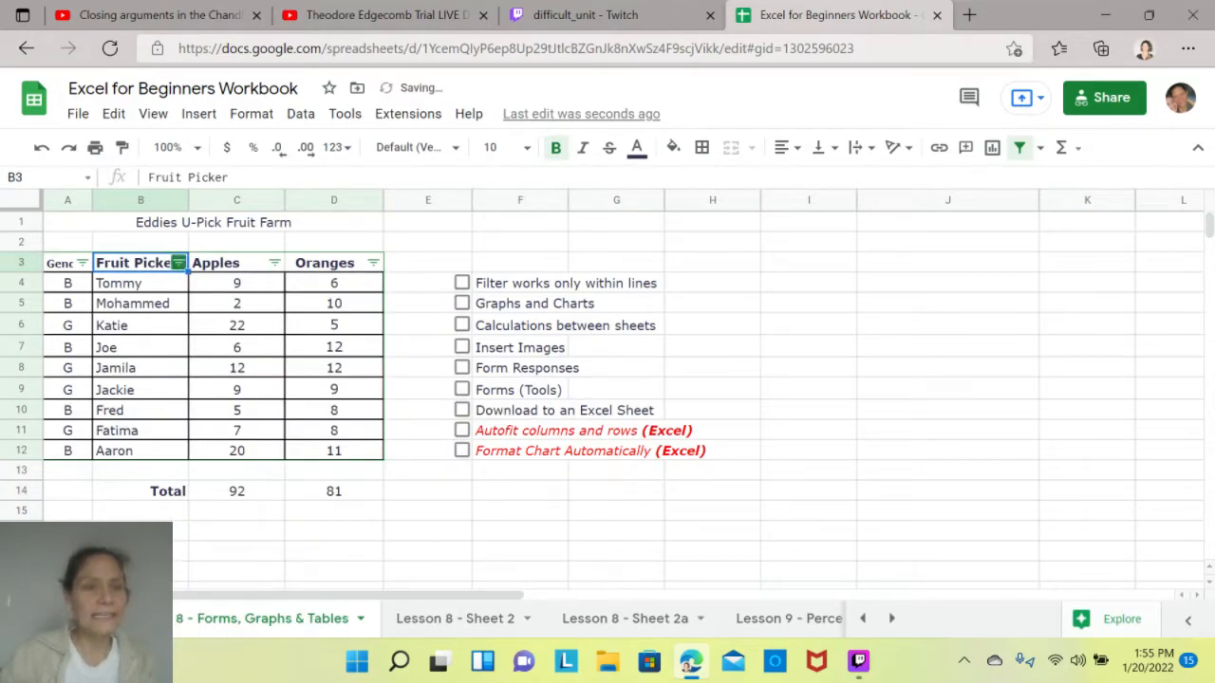
click(178, 262)
click(242, 293)
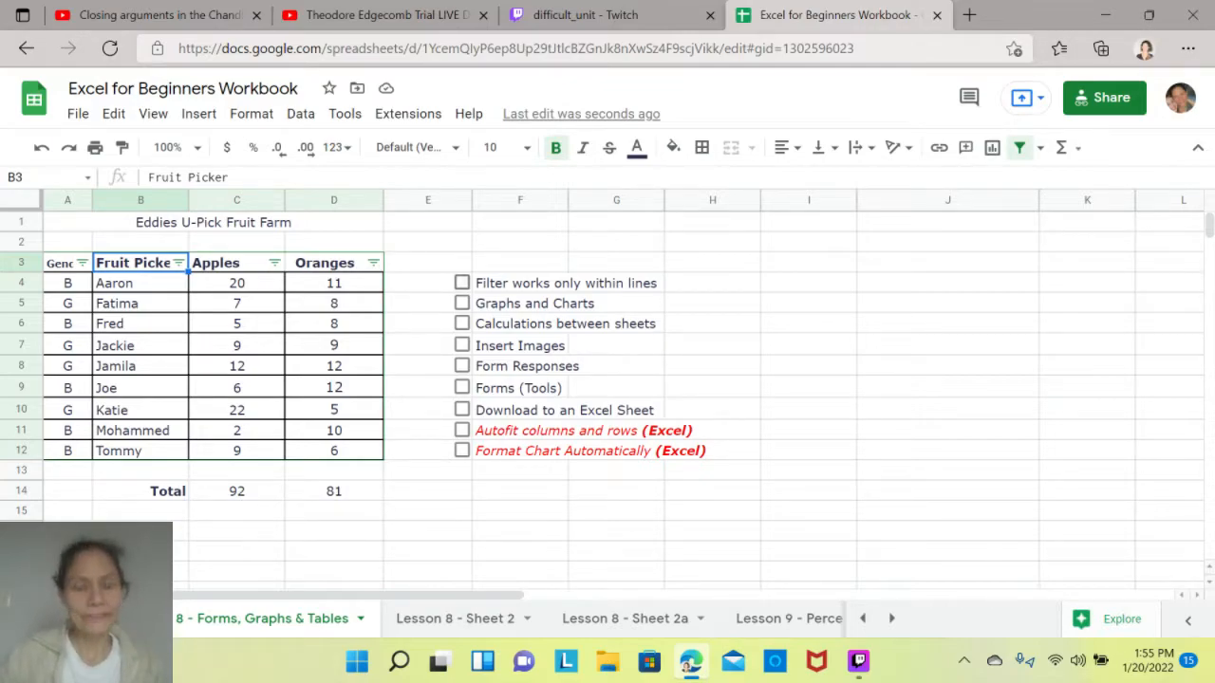
- Tick the checkbox beside "Filter works only within lines" in the topic list
click(462, 283)
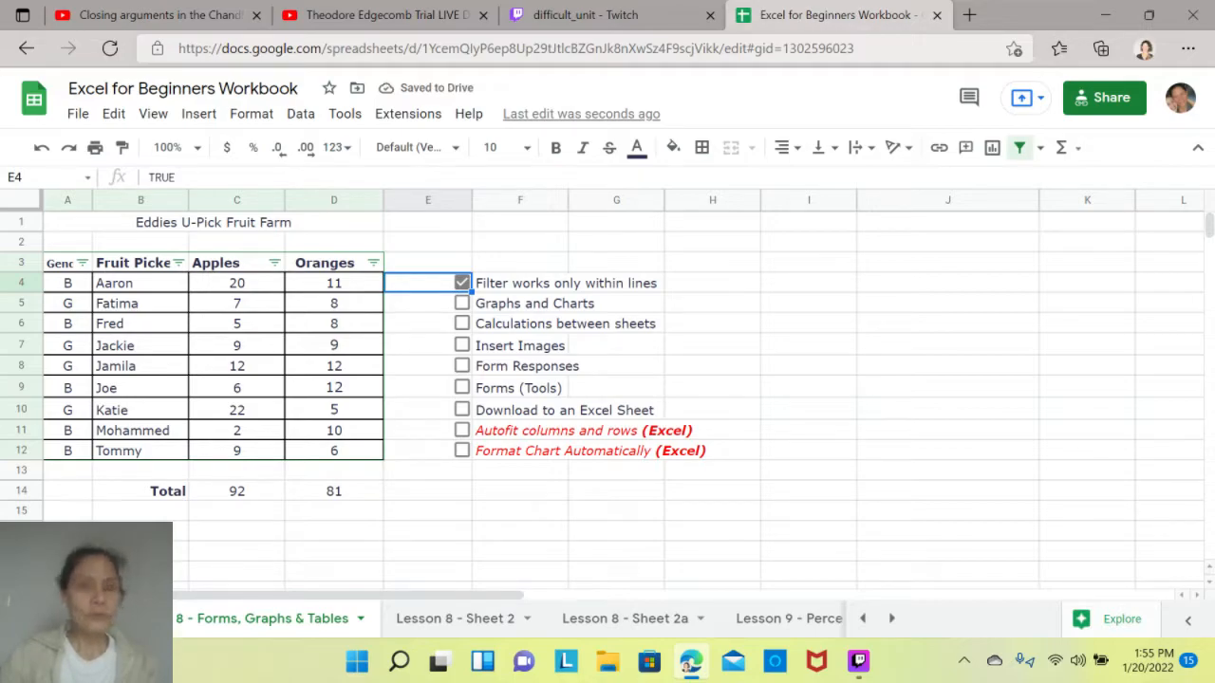
click(237, 387)
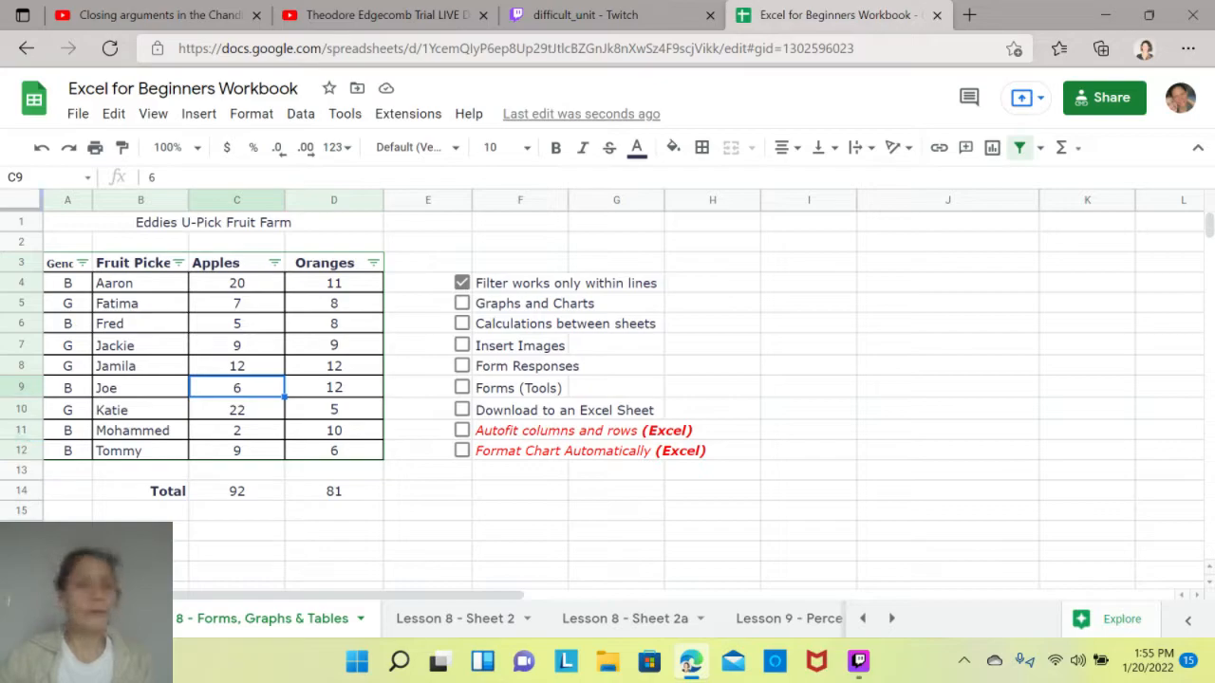
- Sort the table by Gender from Z to A, and re-sort it by Fruit Picker from A to Z
click(82, 263)
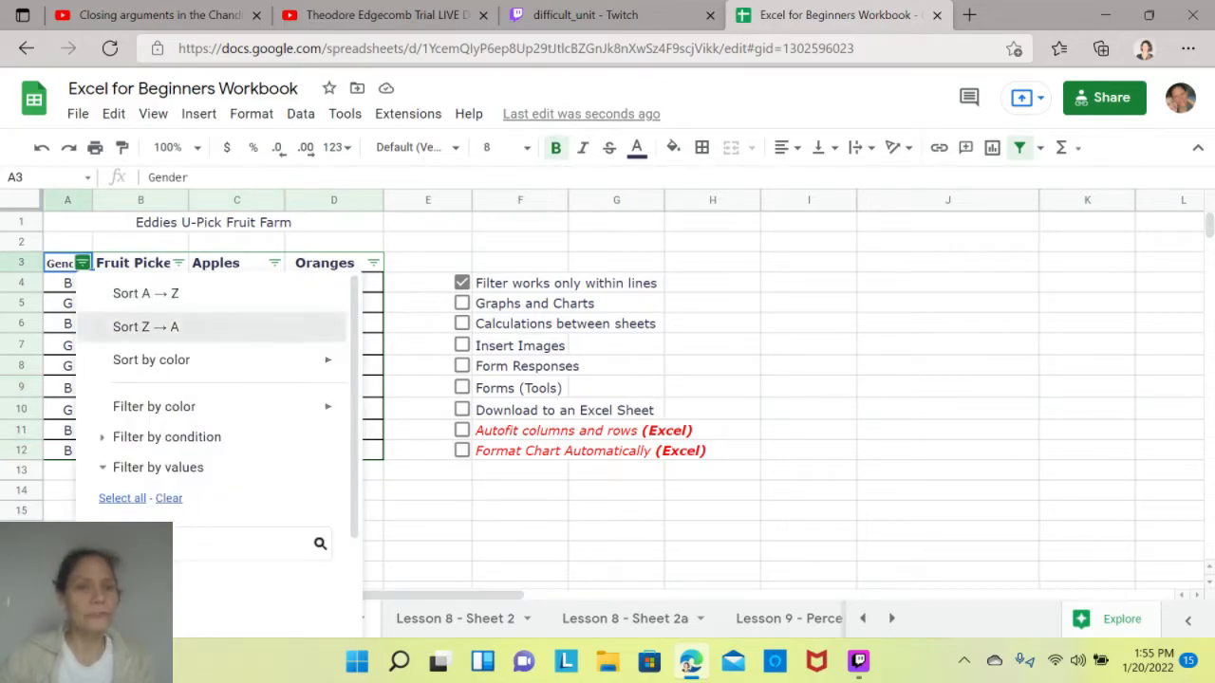
click(142, 326)
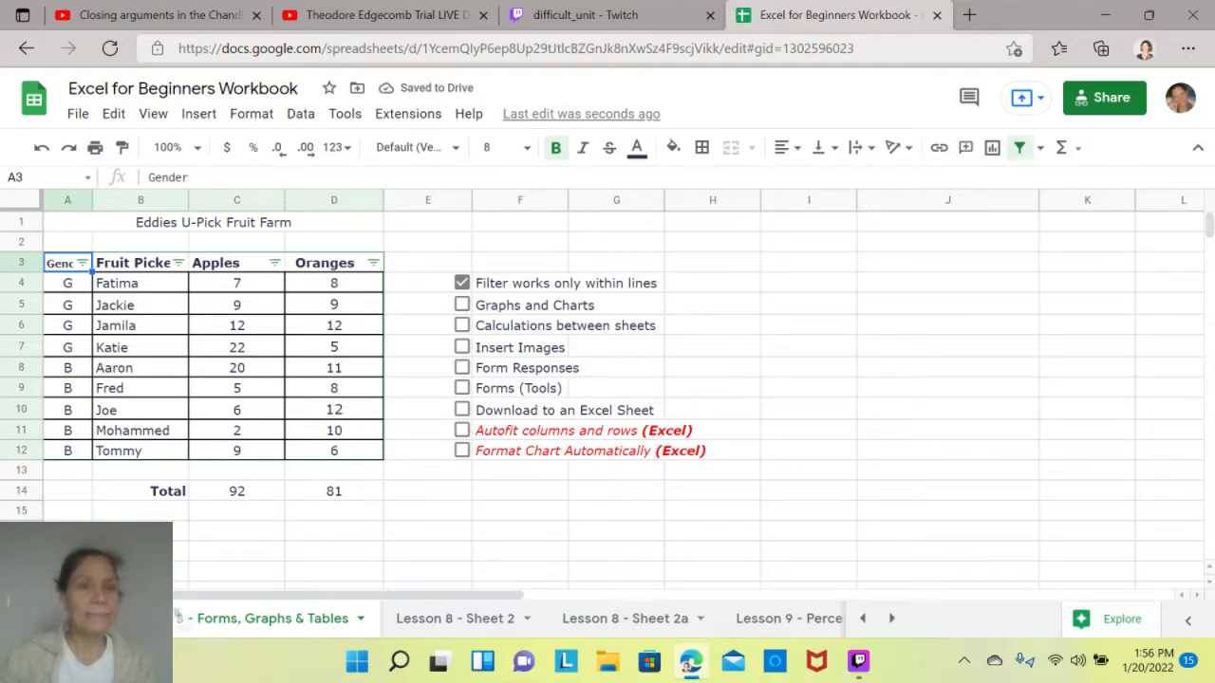
click(178, 263)
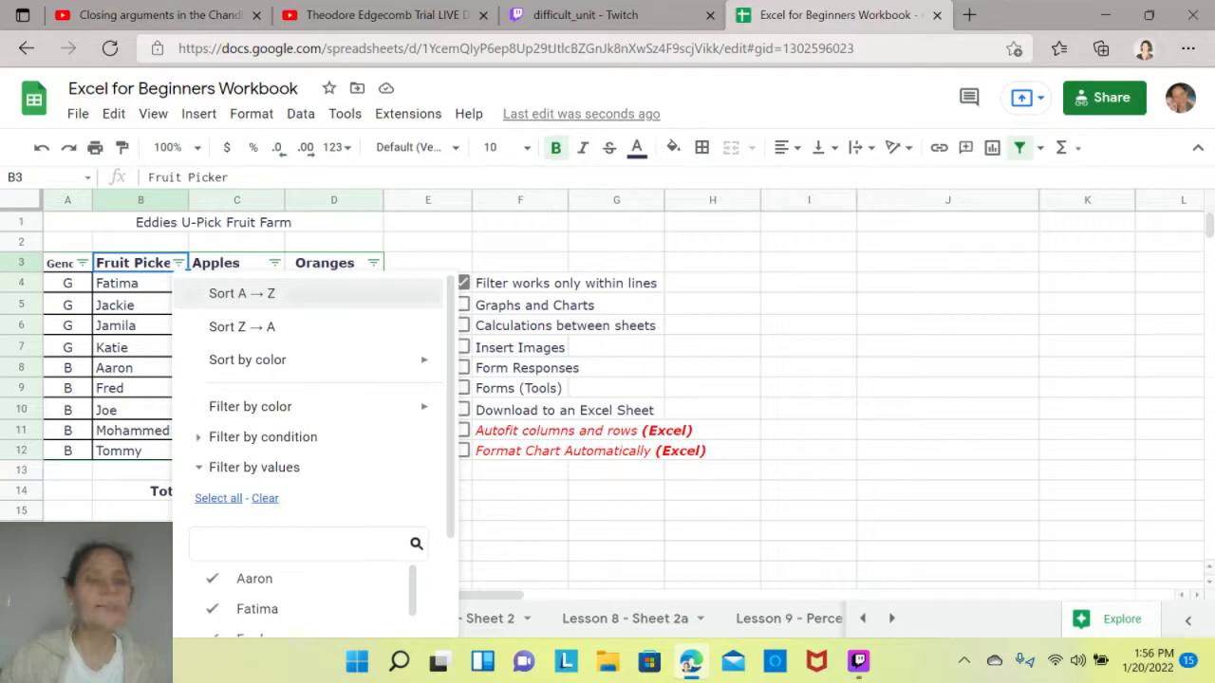
click(242, 293)
click(141, 366)
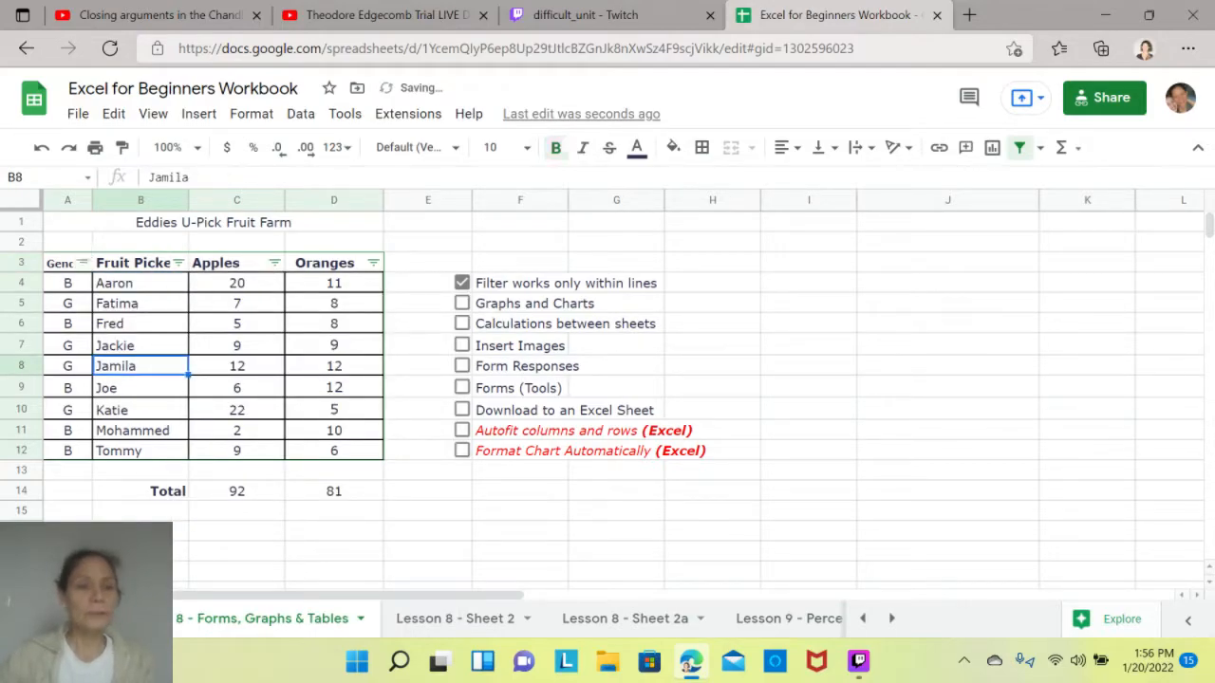
- Insert a chart based on columns A to D of the fruit picker sheet
drag(62, 264, 238, 389)
click(428, 531)
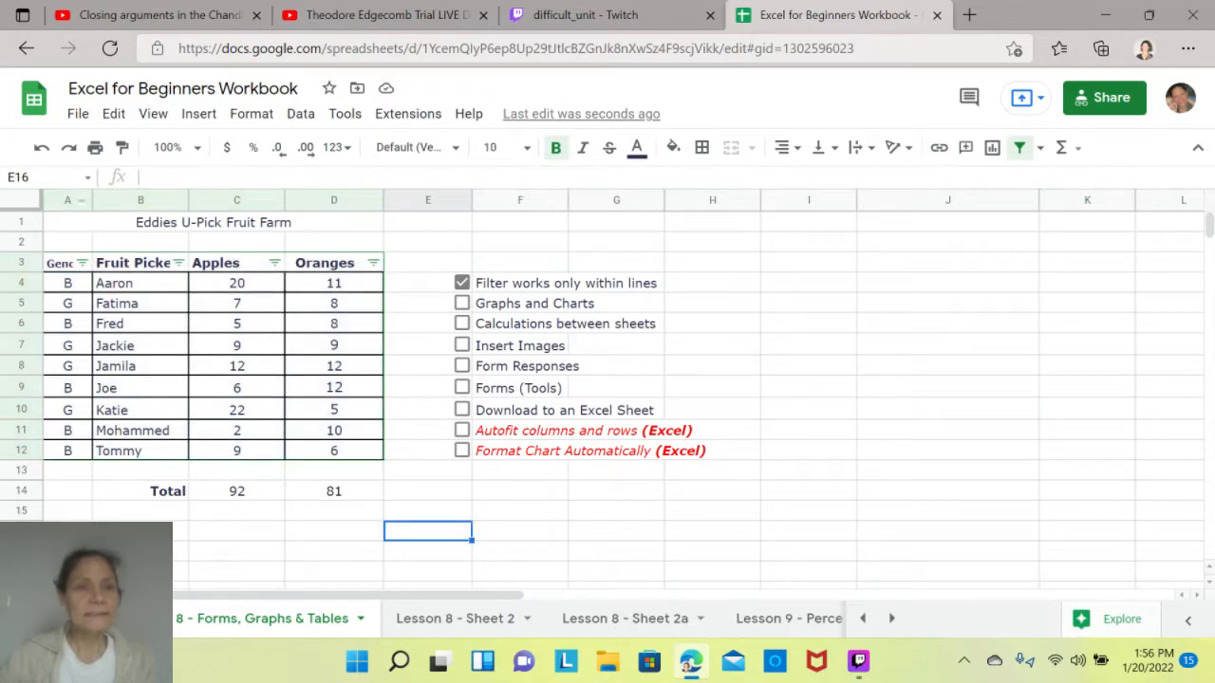
drag(68, 200, 333, 200)
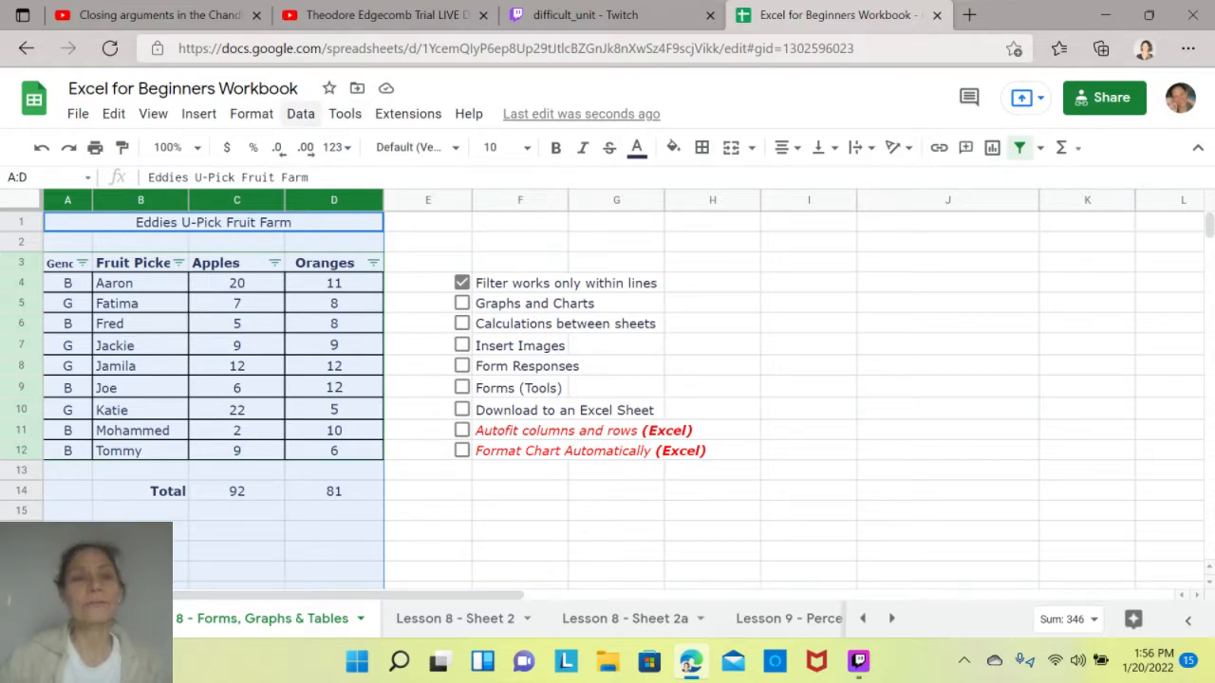
click(198, 113)
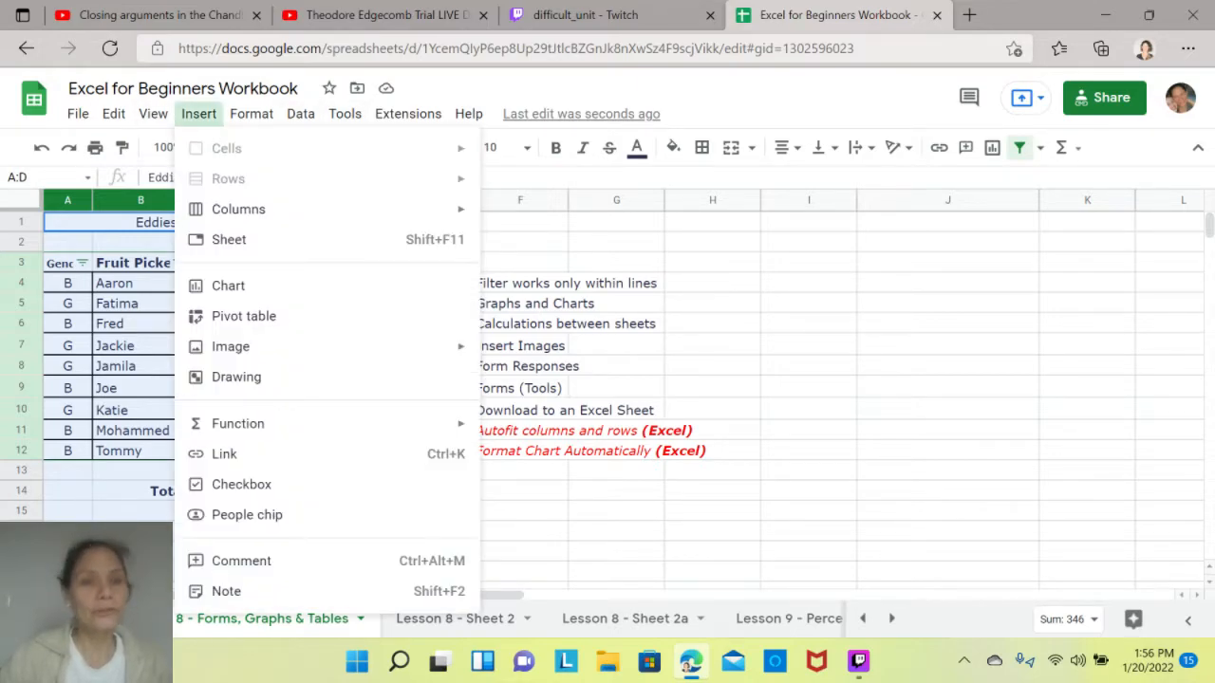
click(228, 284)
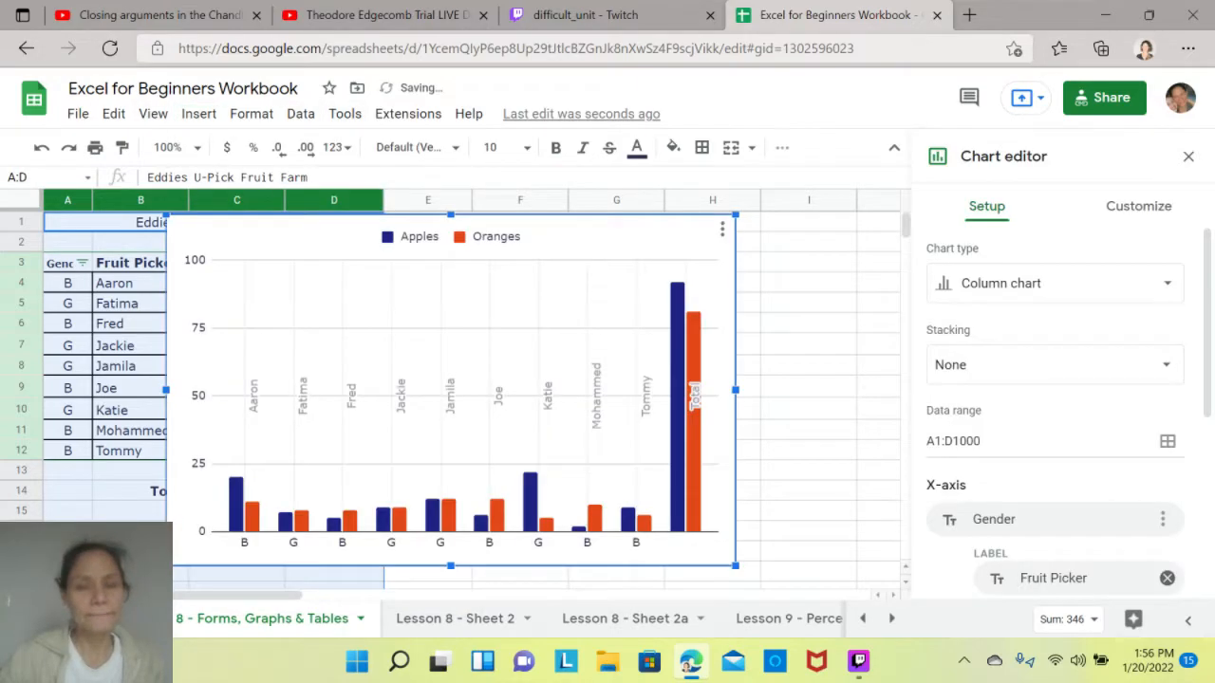
- Move the chart off the data table so that it starts over column F
drag(294, 240, 446, 238)
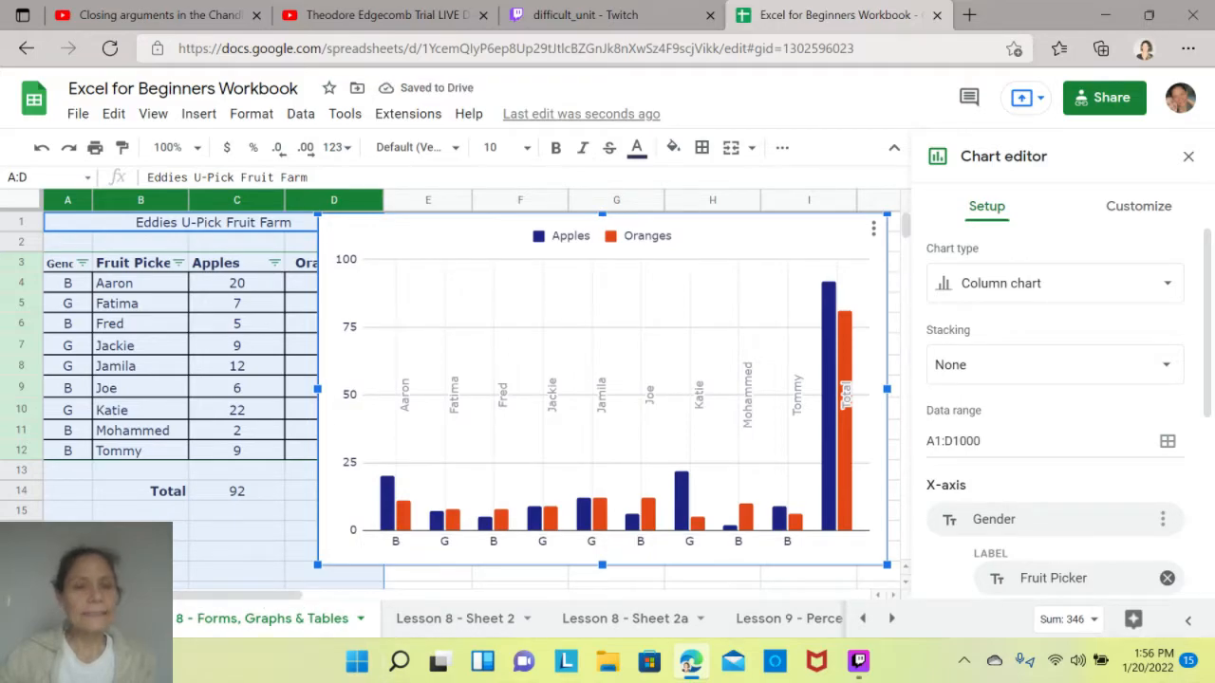
click(236, 531)
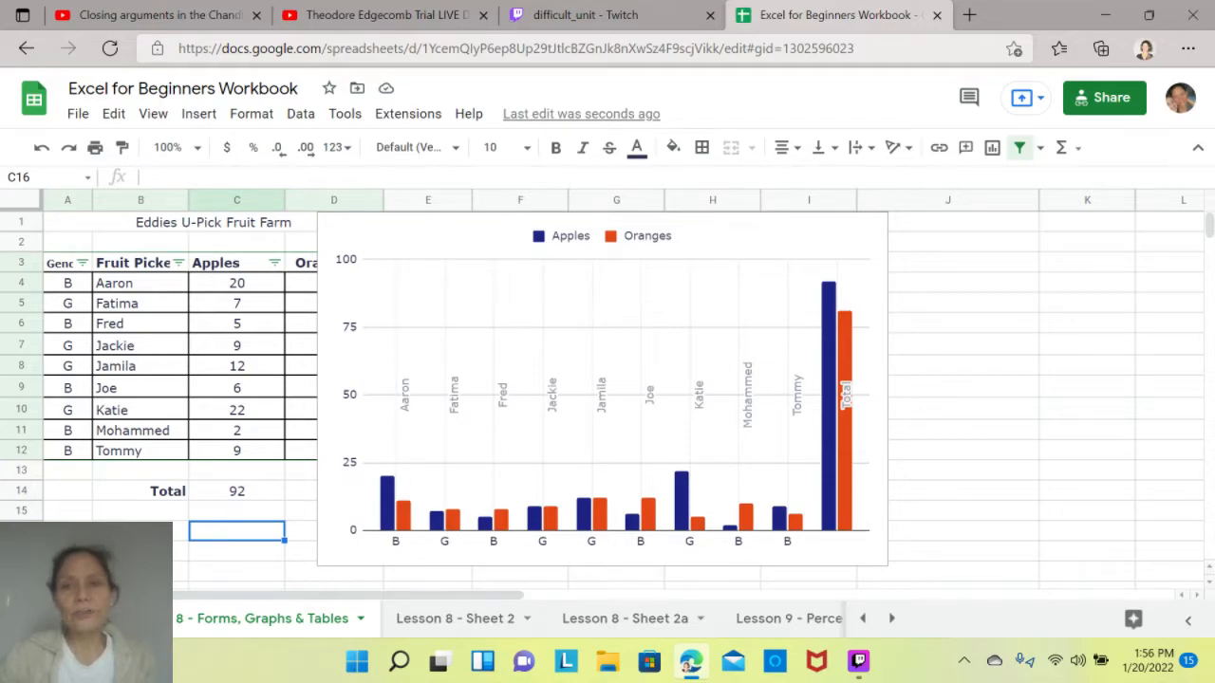
click(601, 389)
drag(602, 389, 814, 409)
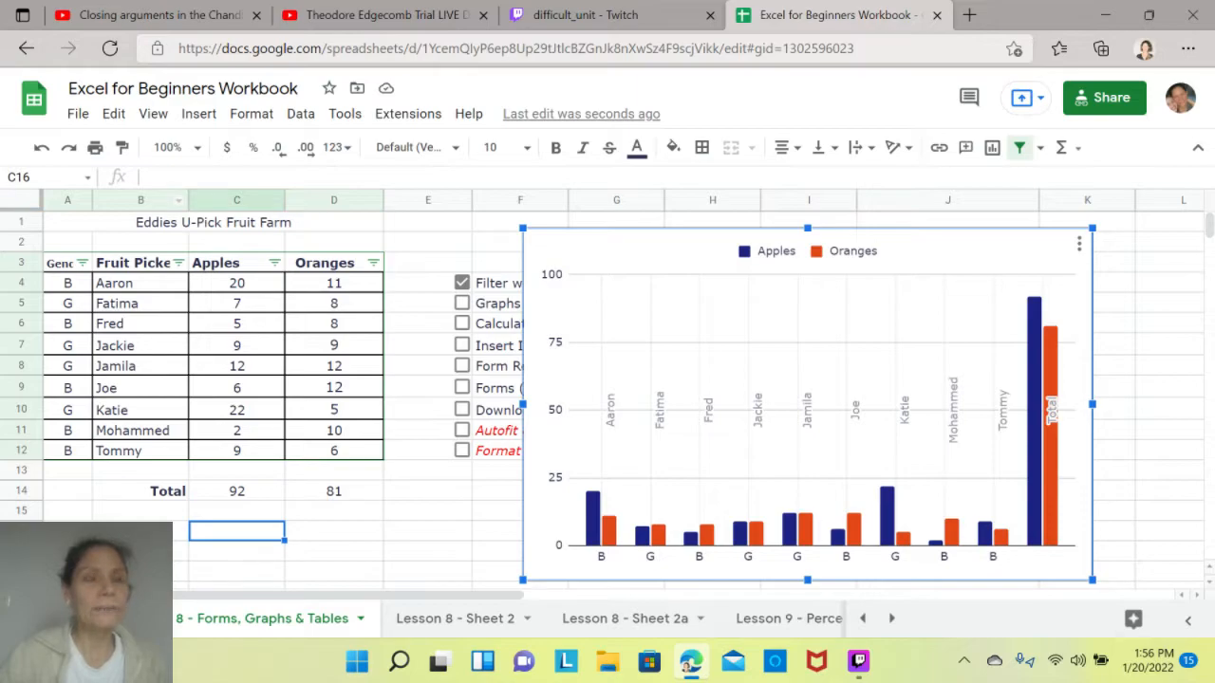
- Try to reorder the Fruit Picker and Apples columns beneath the merged title row
click(142, 200)
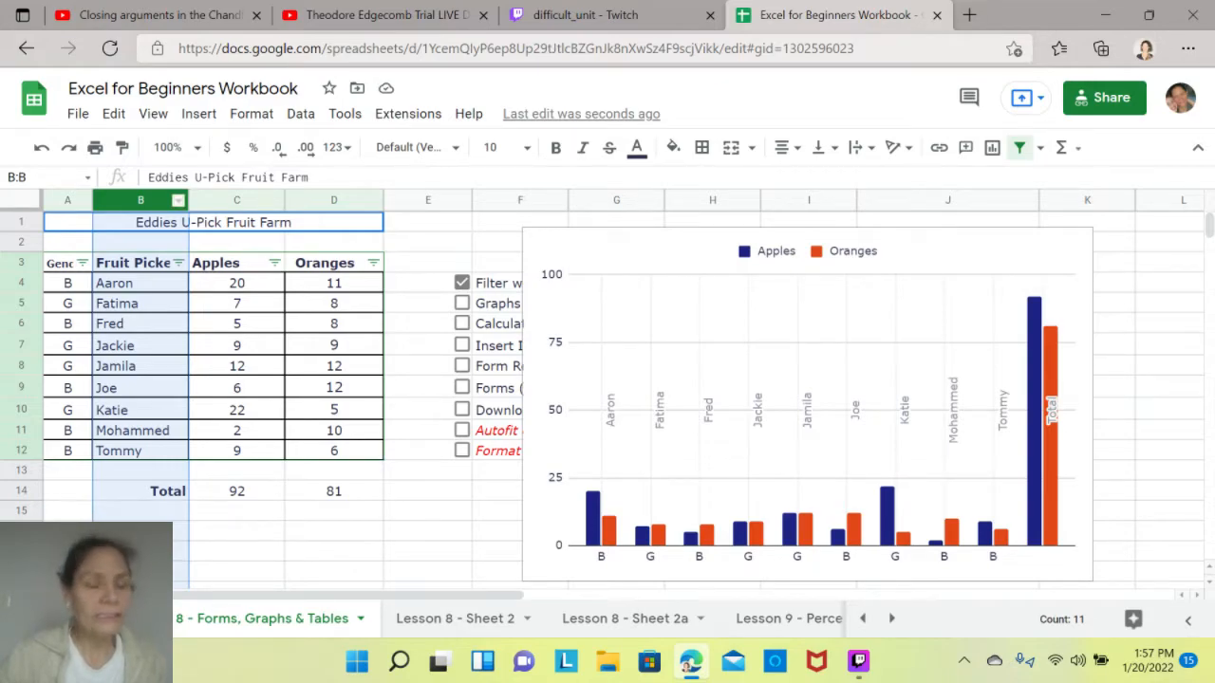
drag(142, 200, 105, 200)
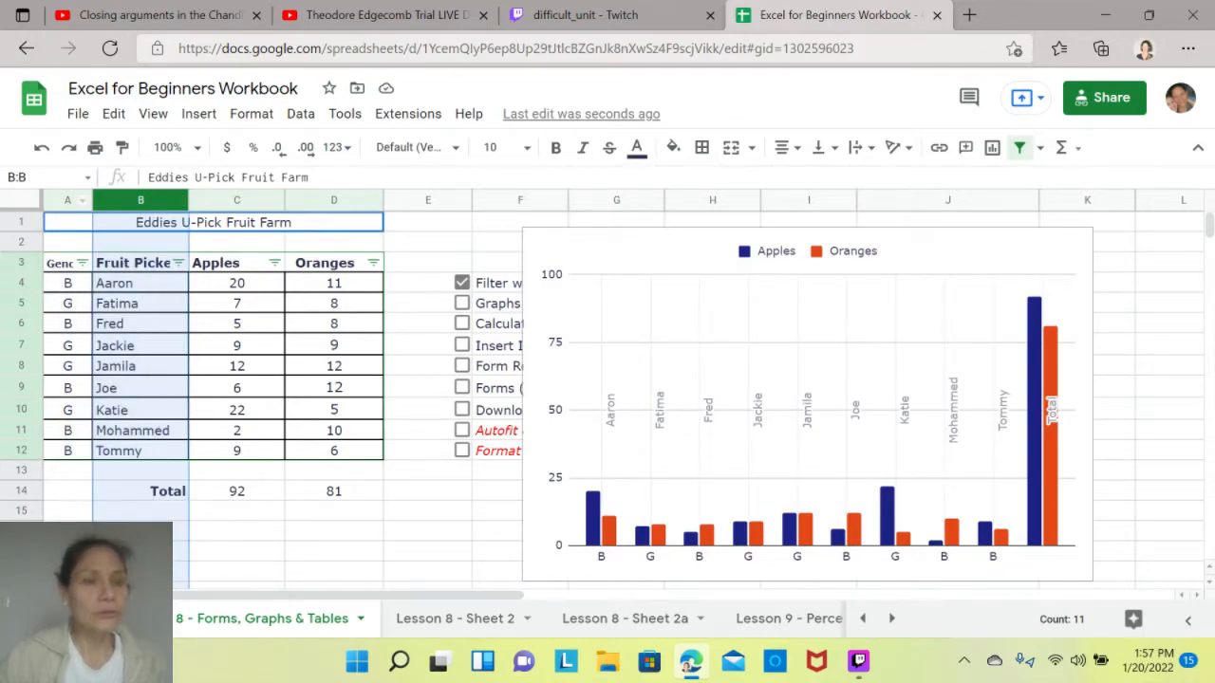
drag(142, 200, 249, 200)
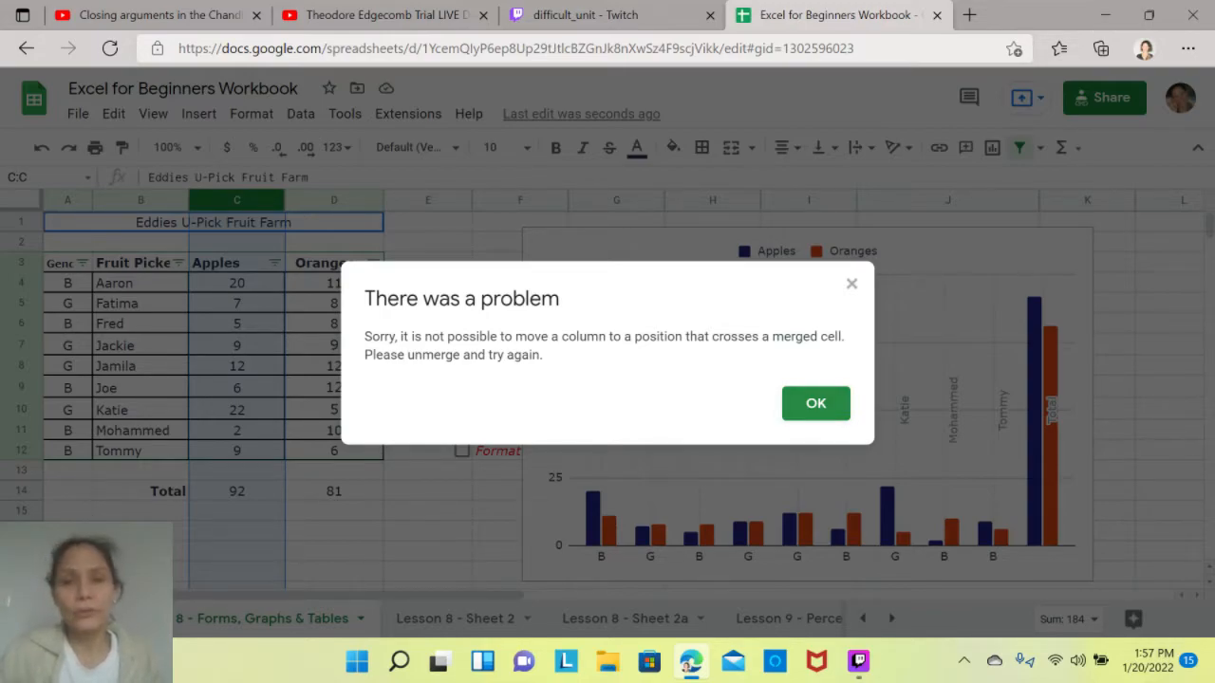
click(817, 403)
click(428, 242)
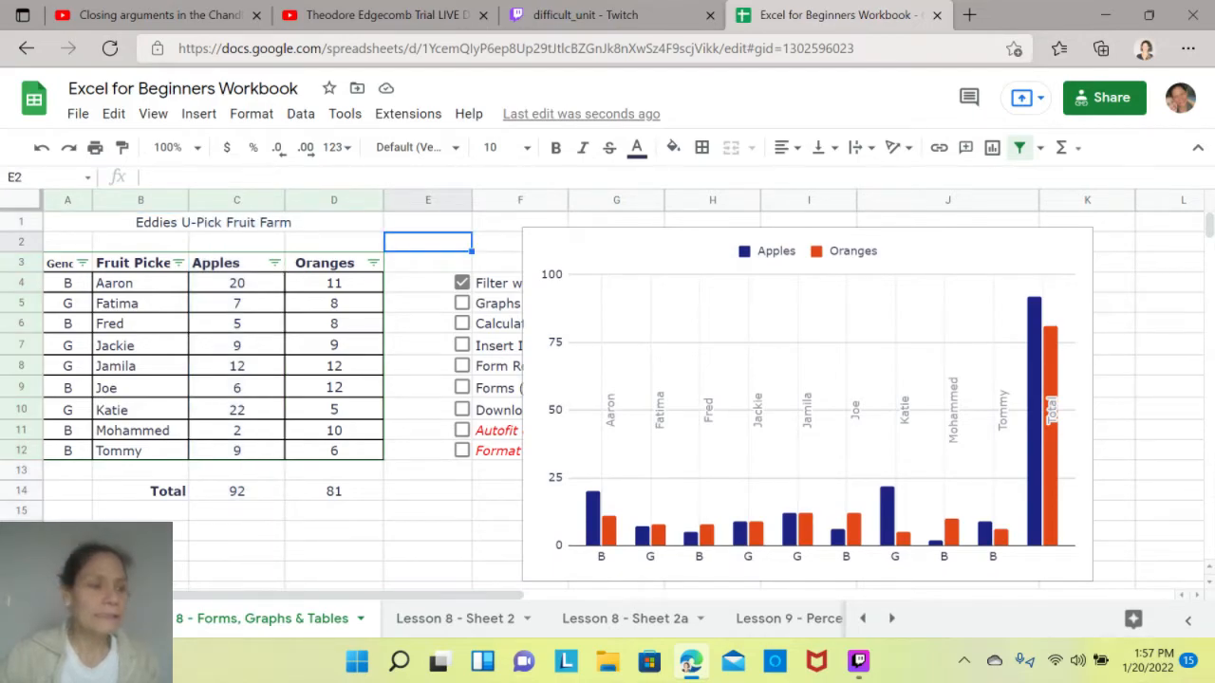
- Unmerge the title cells A1:D1 and move the Gender column to directly after the Fruit Picker column
click(214, 222)
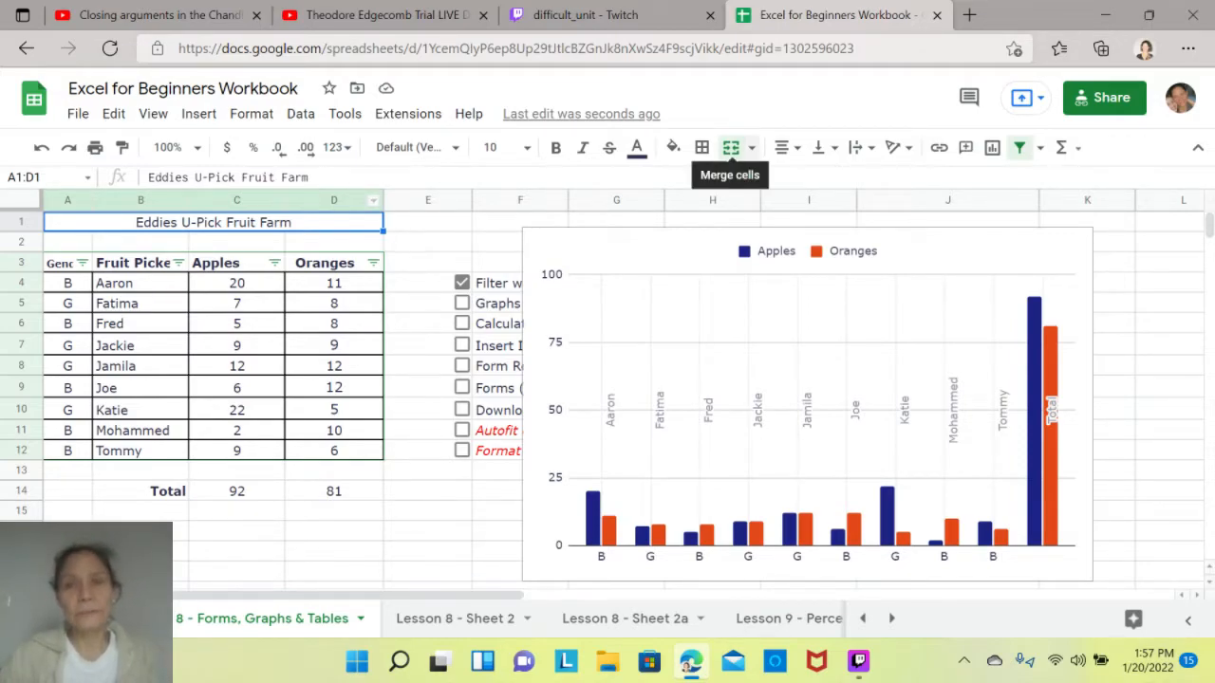
click(731, 147)
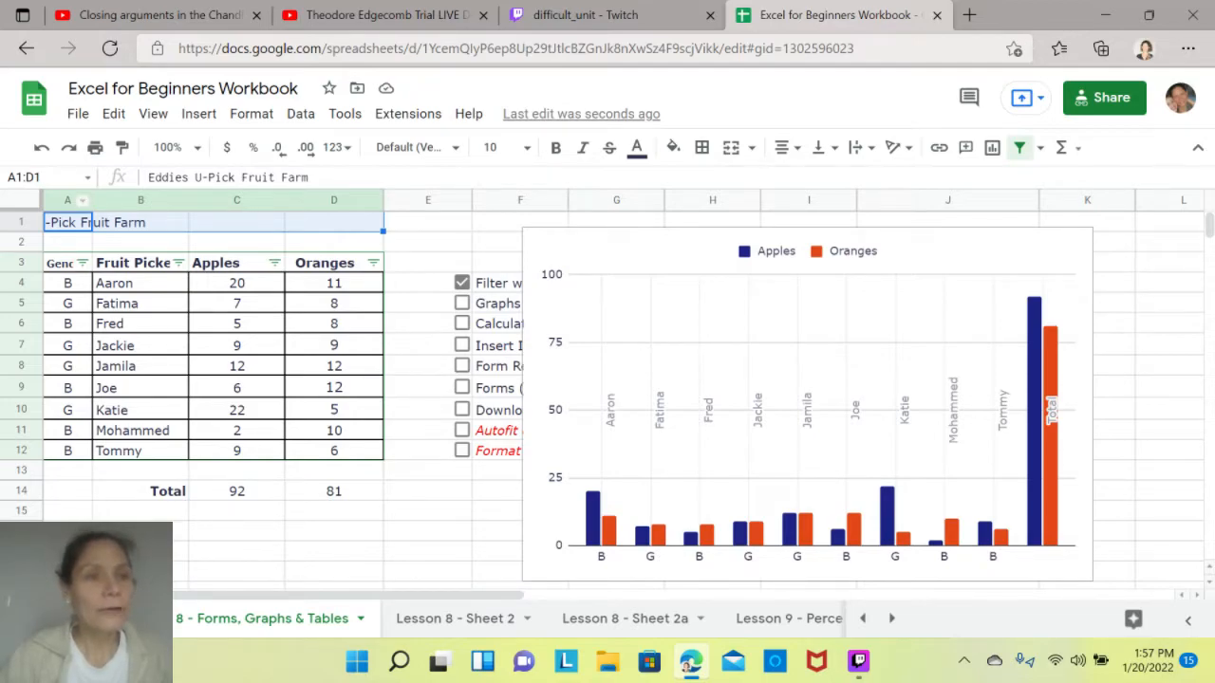
click(67, 200)
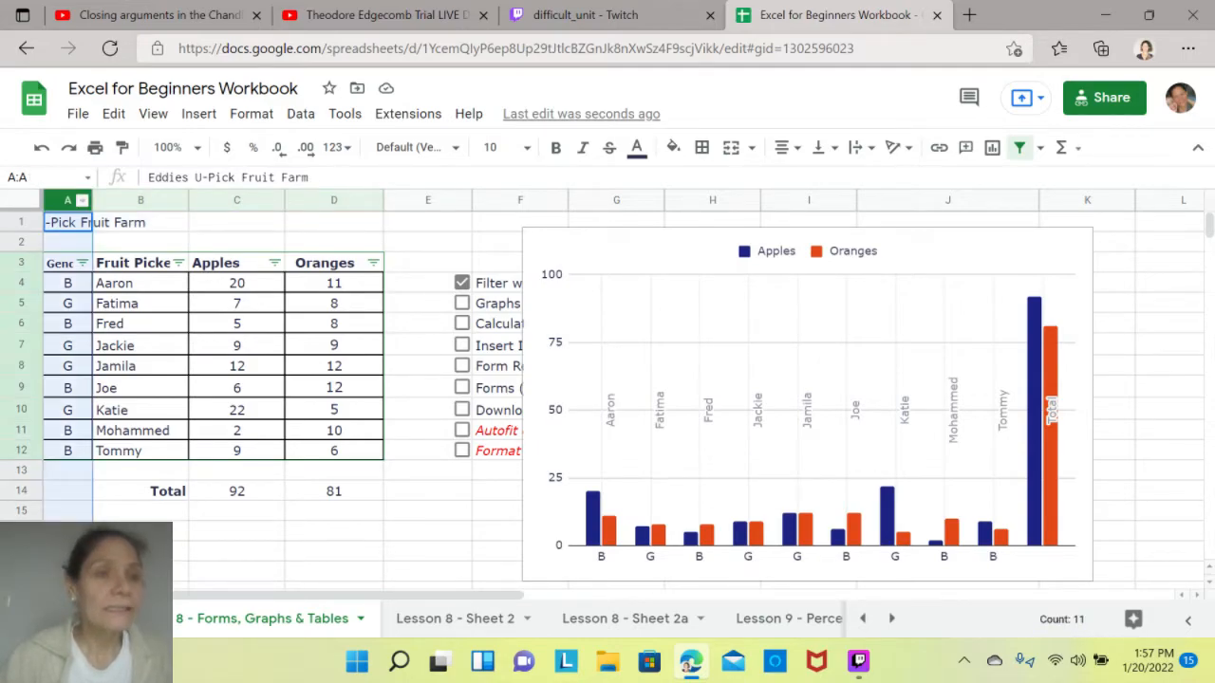
drag(66, 200, 163, 201)
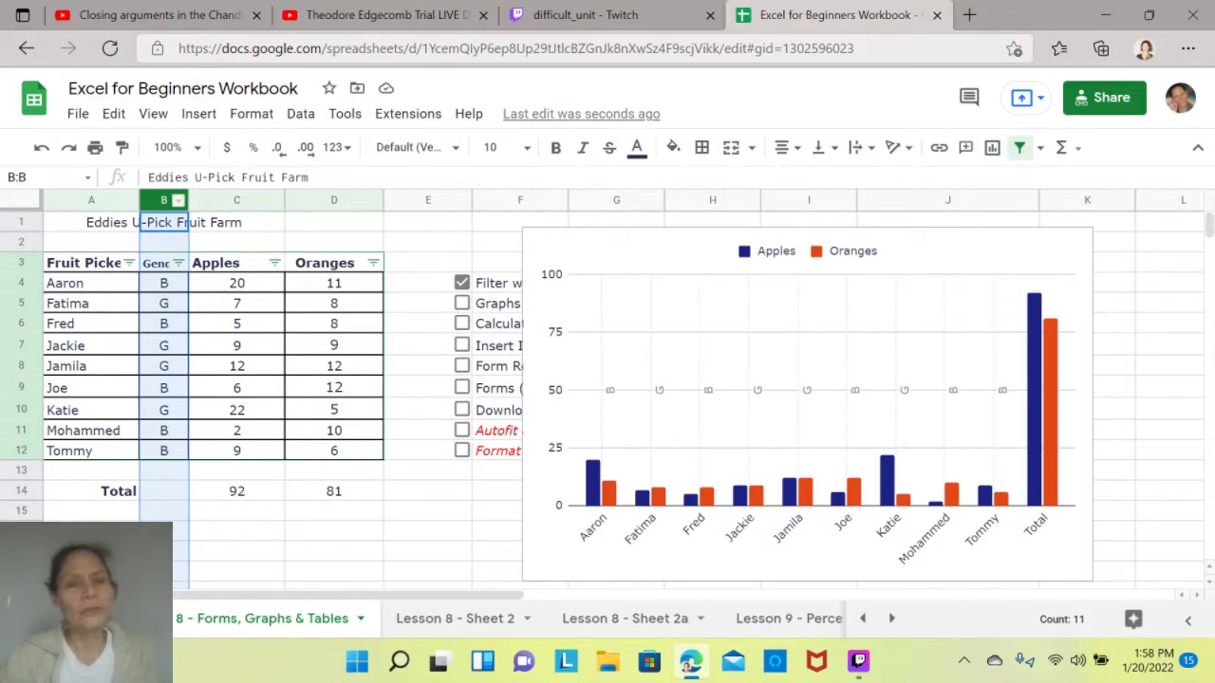
click(428, 242)
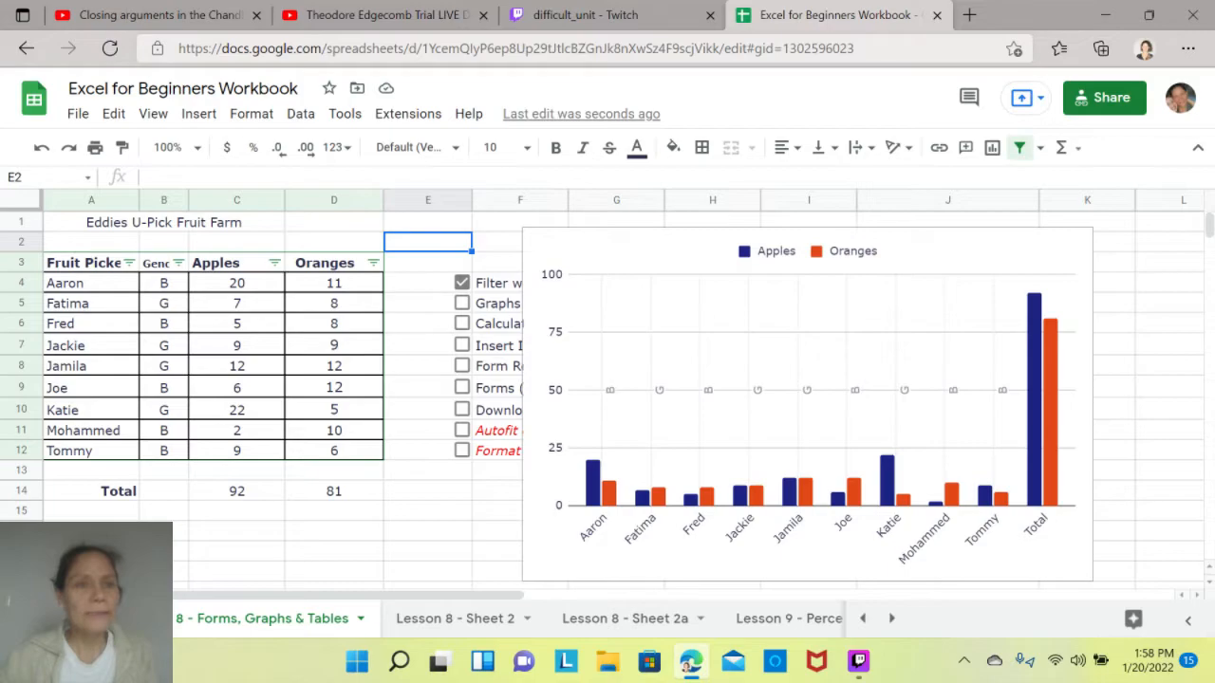
- Merge cells A1:D1 again so the farm title spans the table
drag(91, 222, 327, 222)
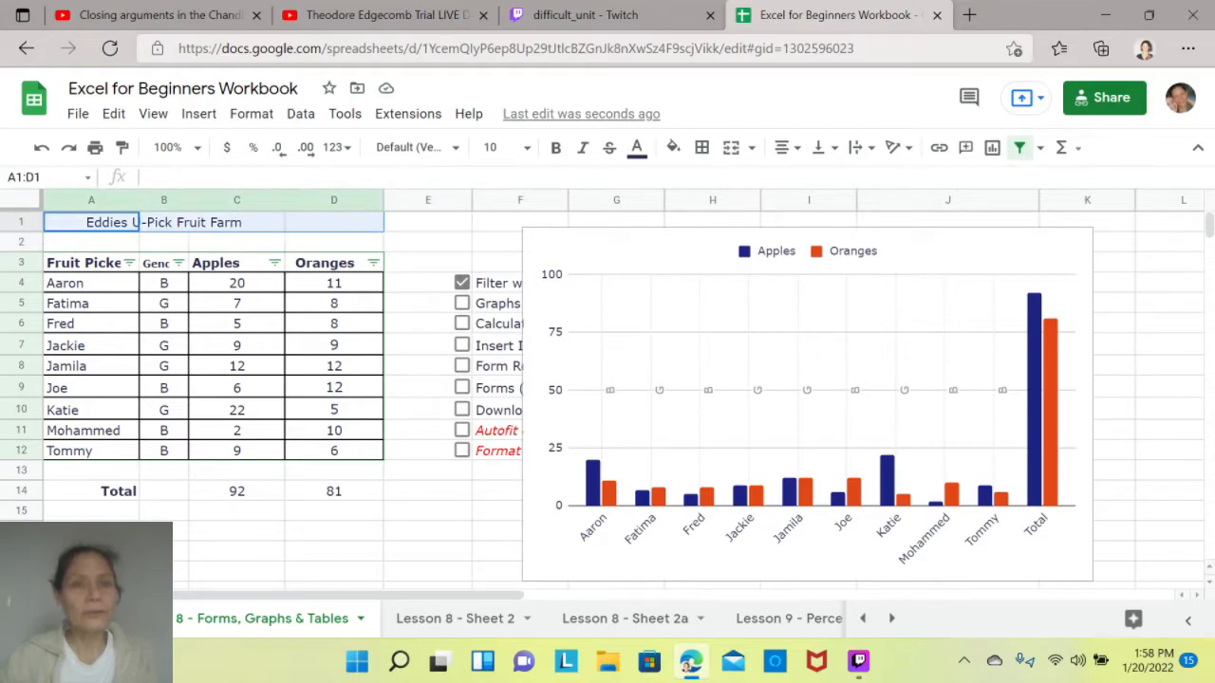
click(731, 147)
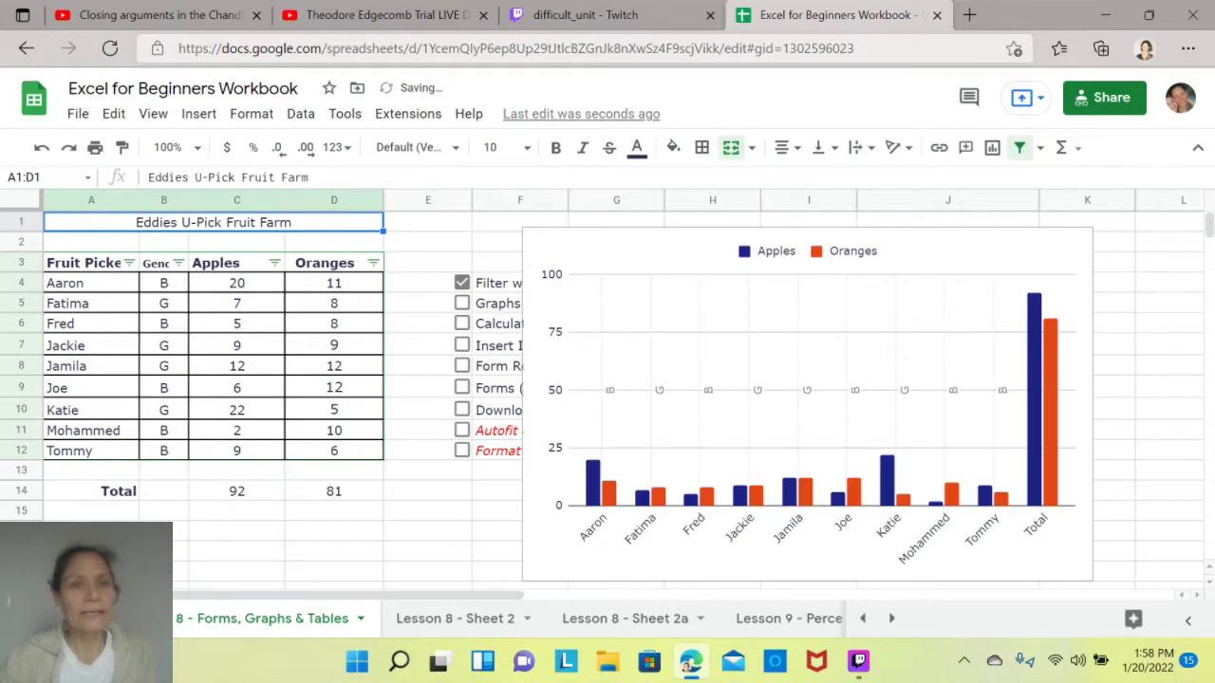
click(428, 263)
- Left-align the merged farm title, and centre it again
click(213, 222)
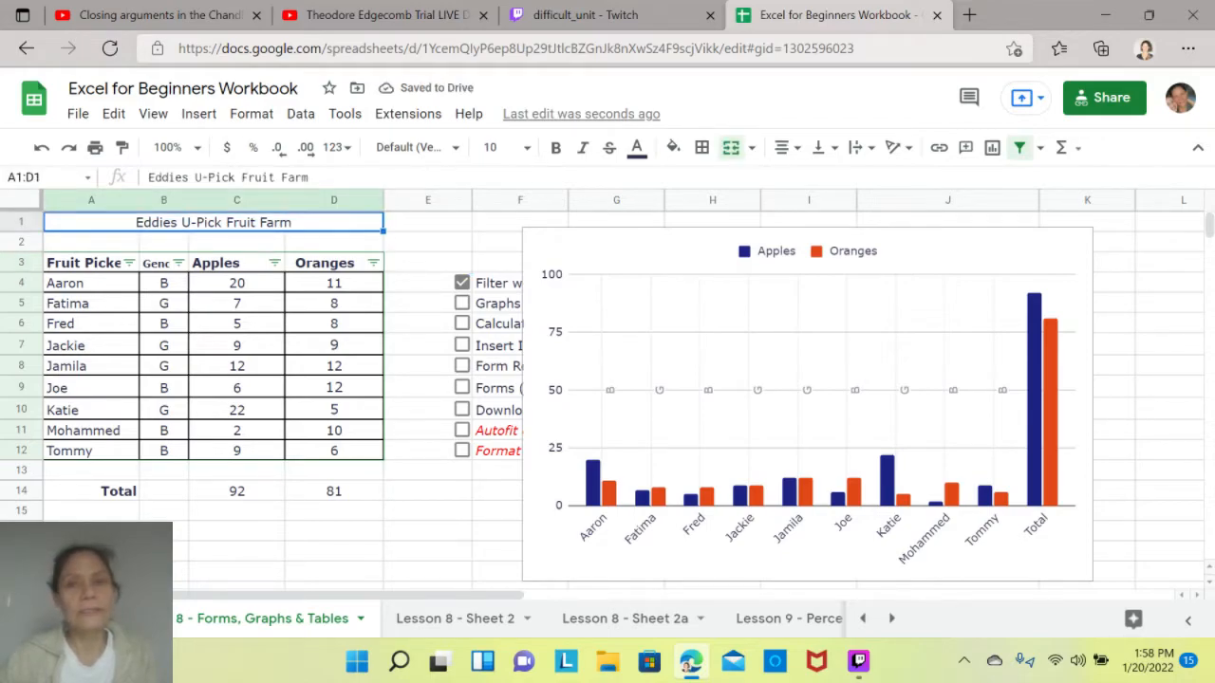
click(787, 148)
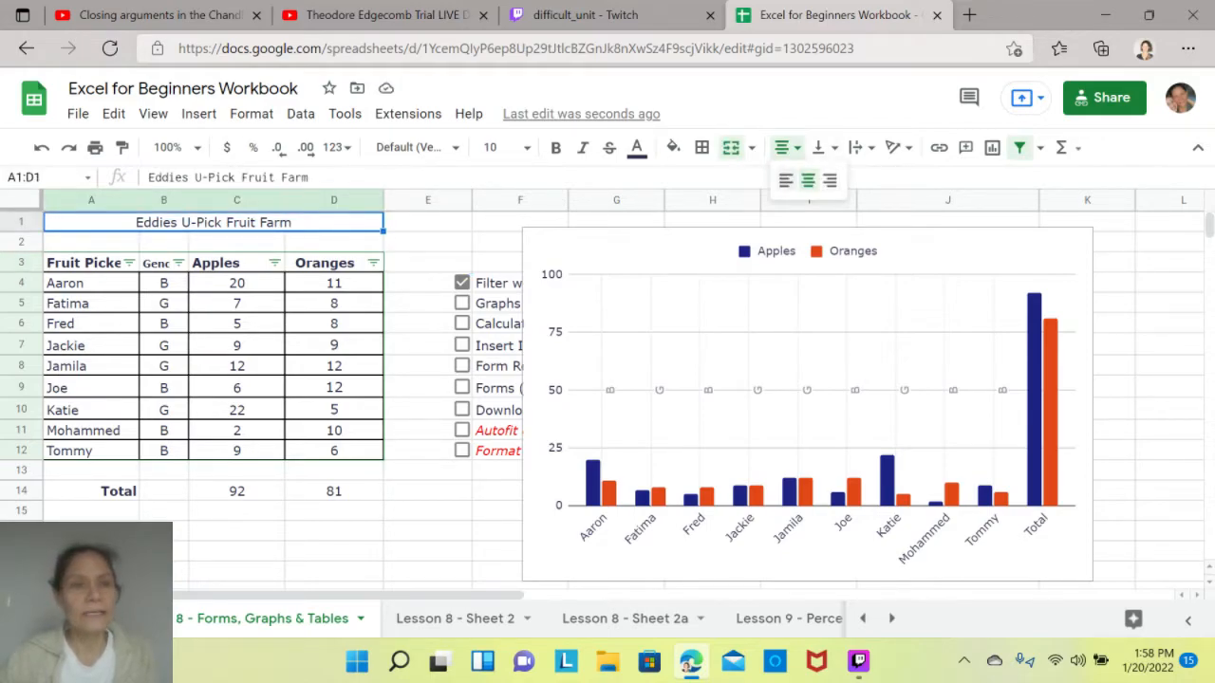
click(786, 179)
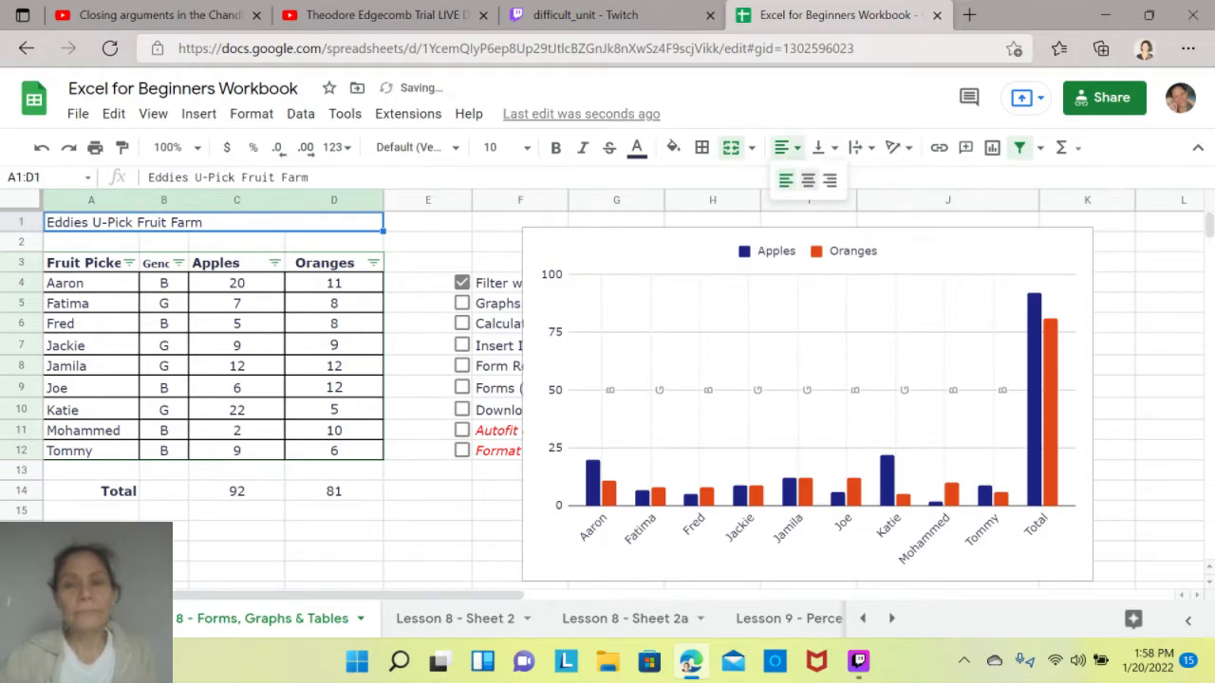
click(808, 180)
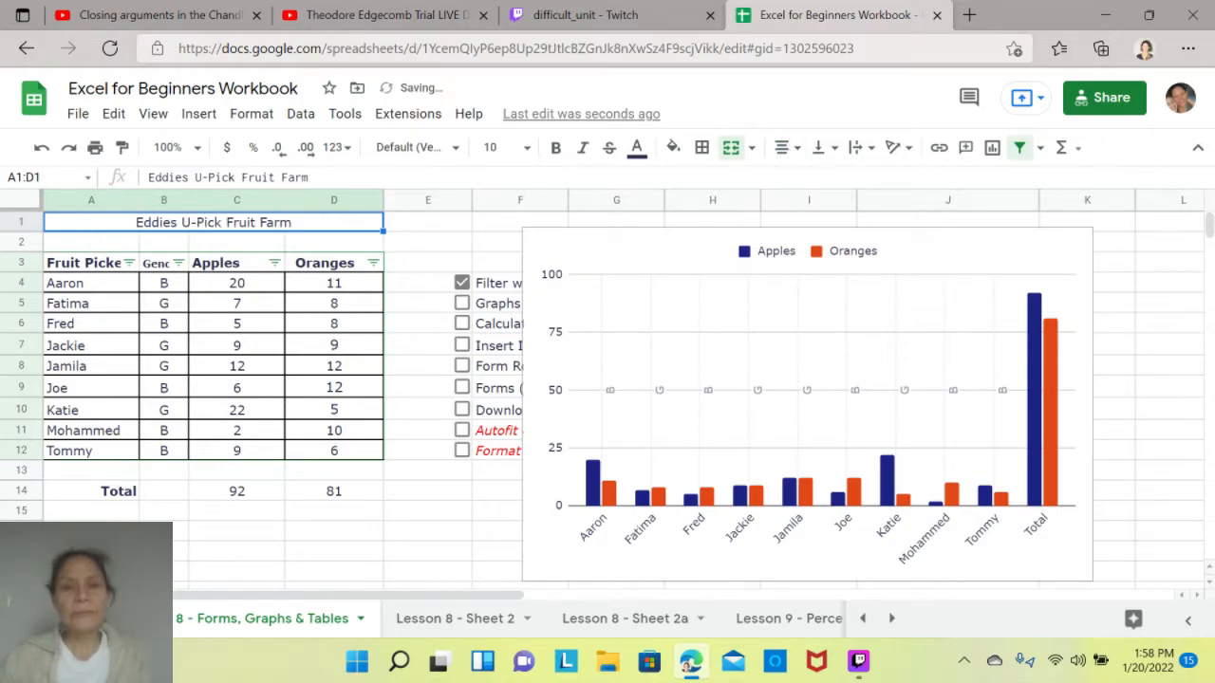
- Move the chart against the table's right edge and change its type to 3D pie chart
drag(807, 403, 667, 395)
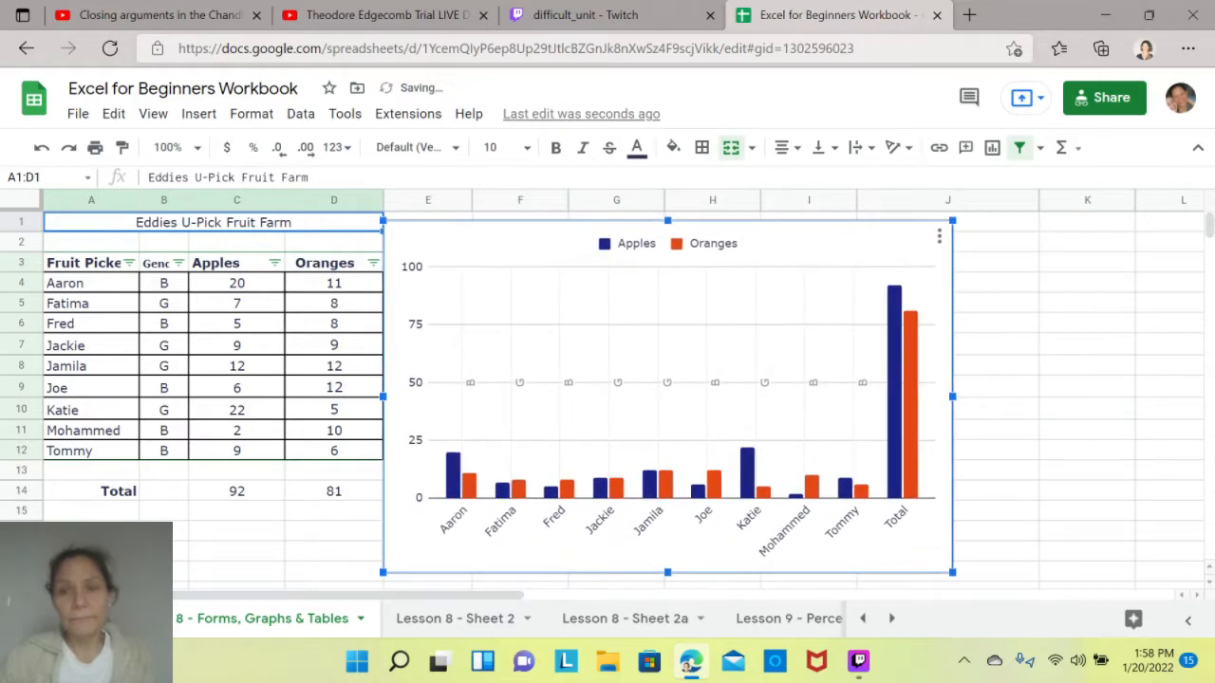
click(939, 235)
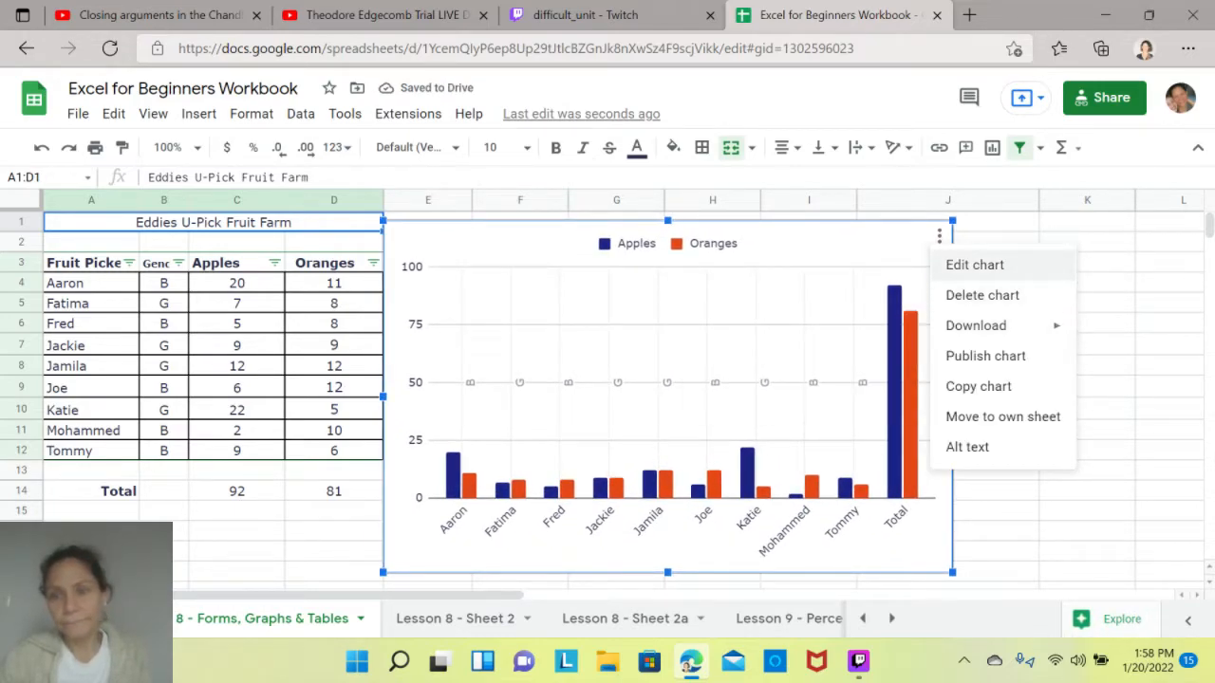
click(975, 265)
click(1053, 283)
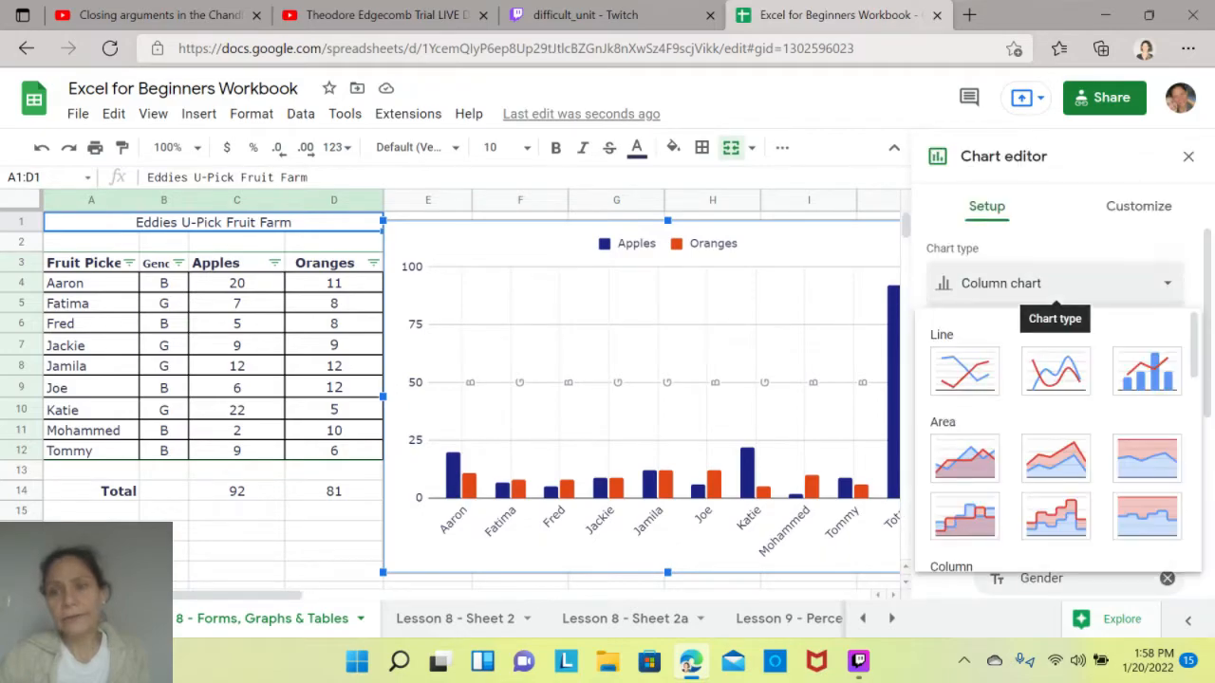
drag(1194, 343, 1194, 465)
click(1146, 340)
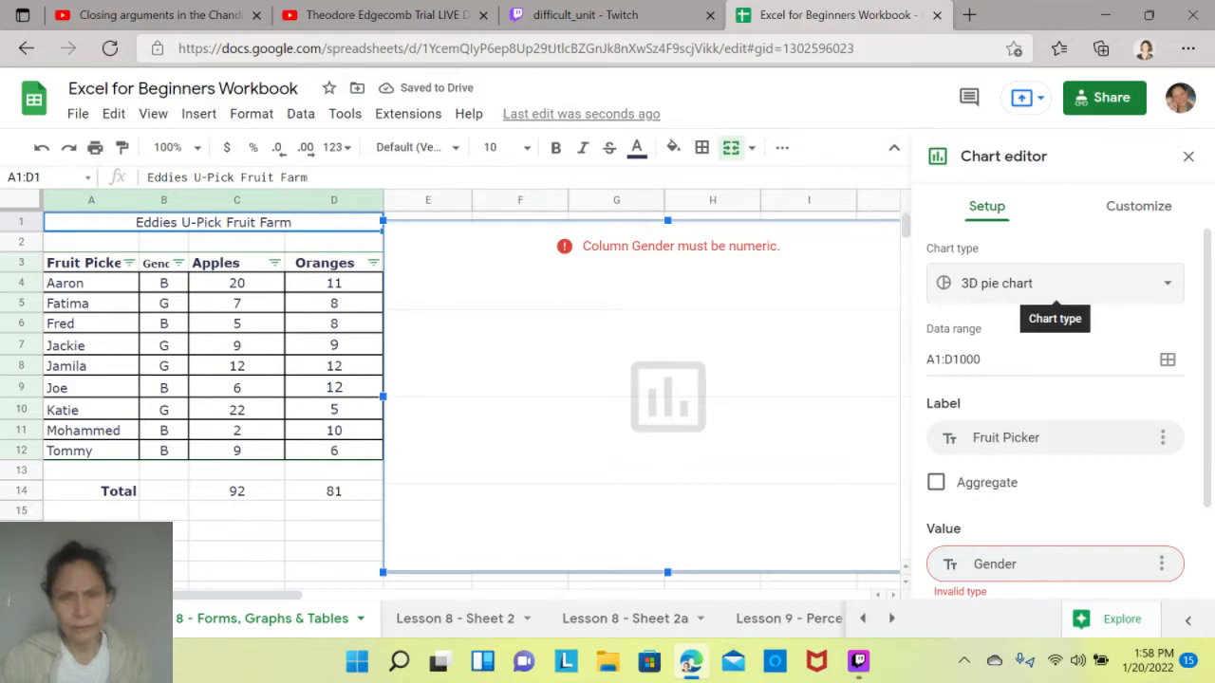
- Change the chart type to Combo chart and leave the chart editor
click(1055, 289)
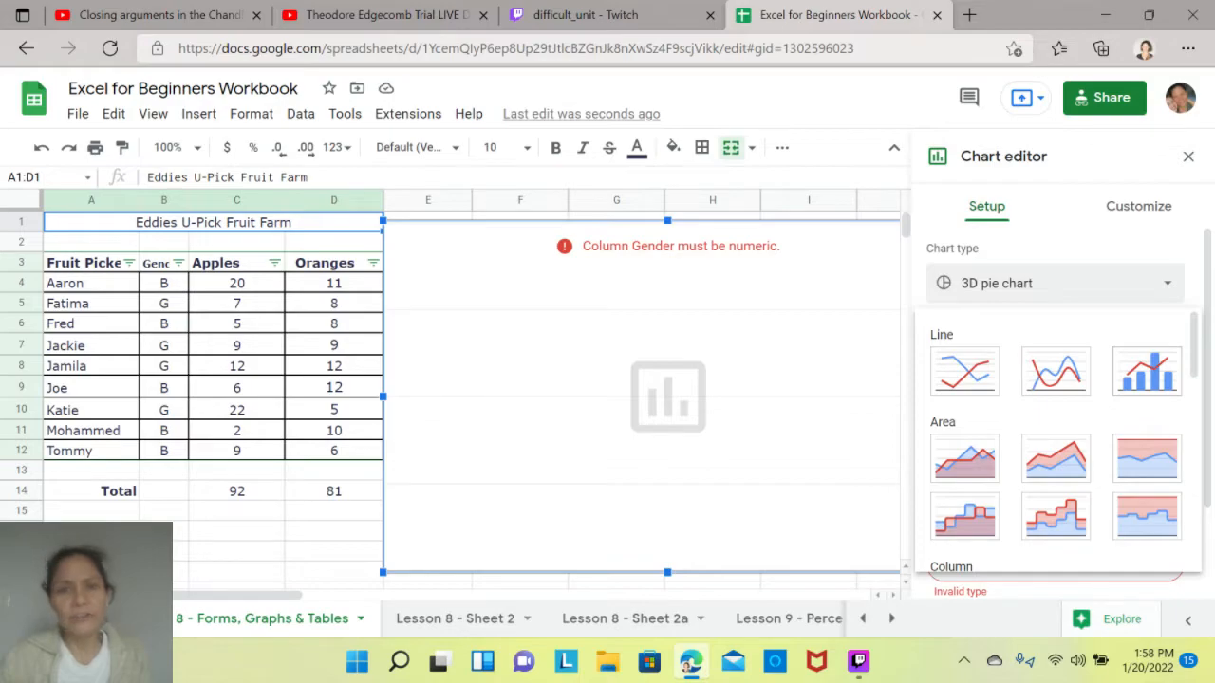
click(1147, 370)
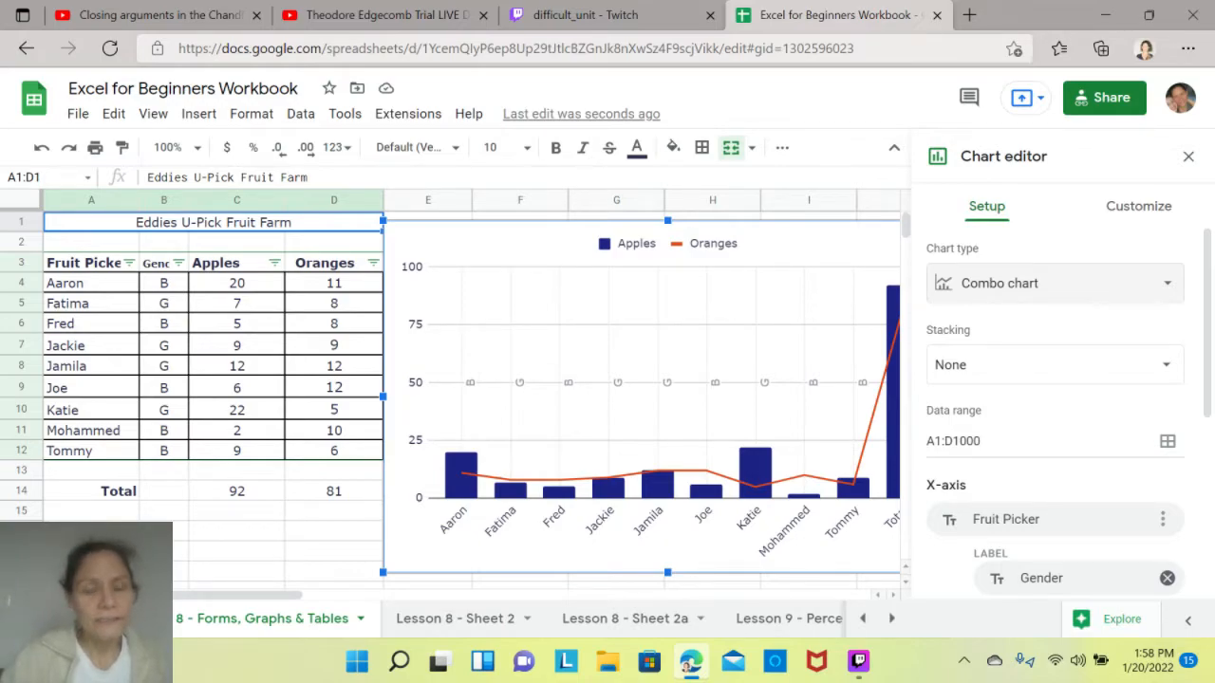
click(237, 512)
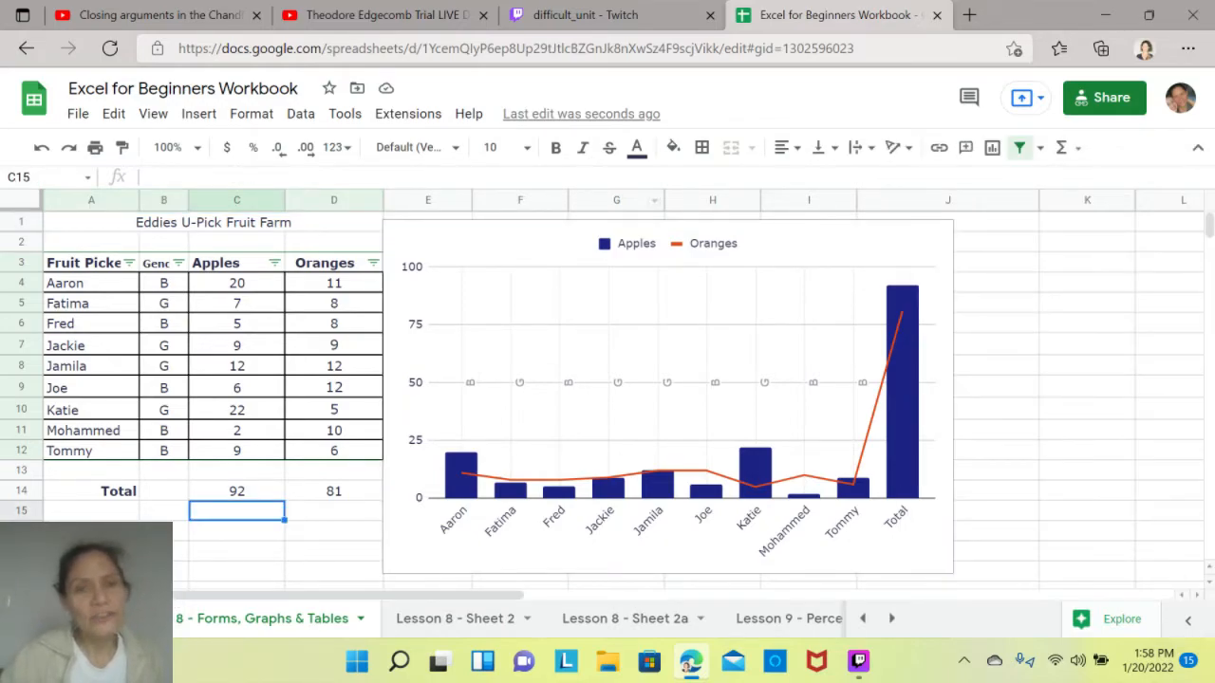
- Delete the chart and tick the checkbox beside "Graphs and Charts" in the topic list
click(668, 396)
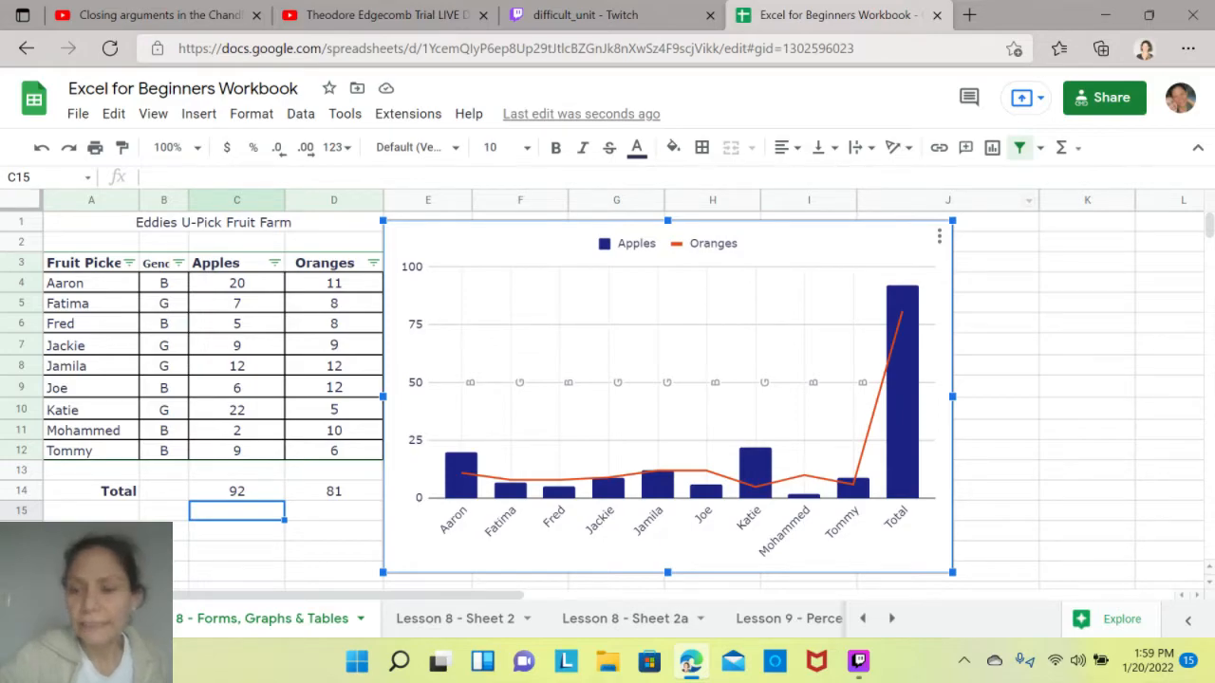
key(Delete)
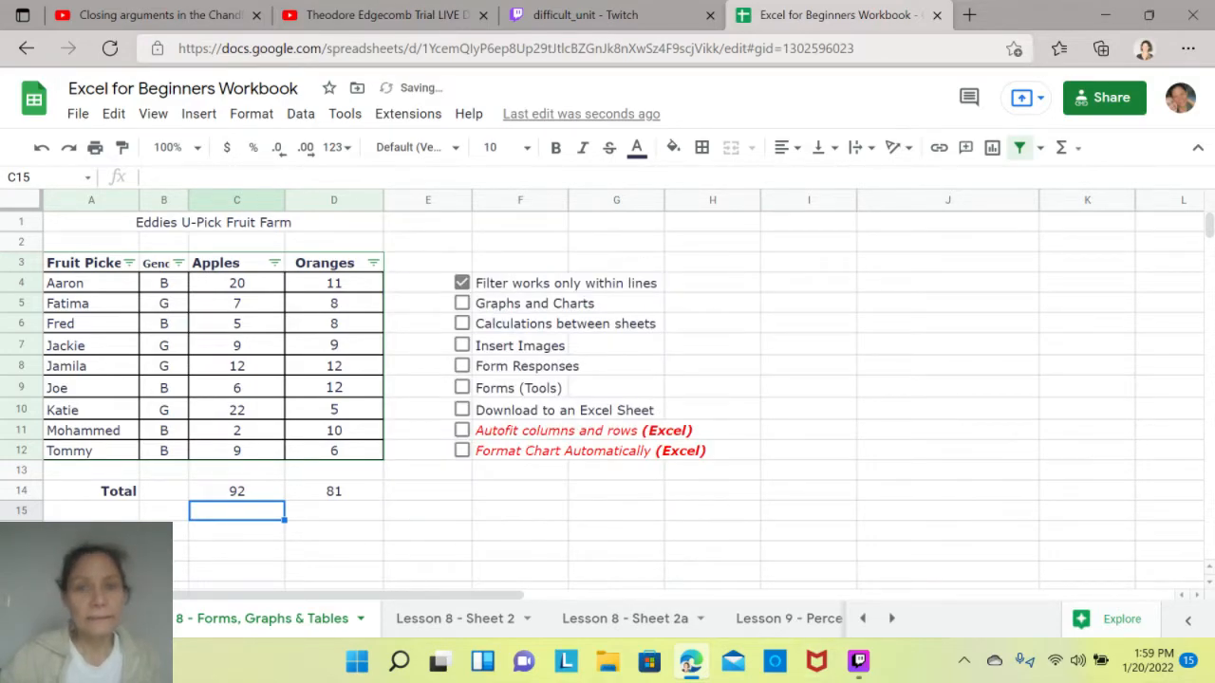
click(462, 302)
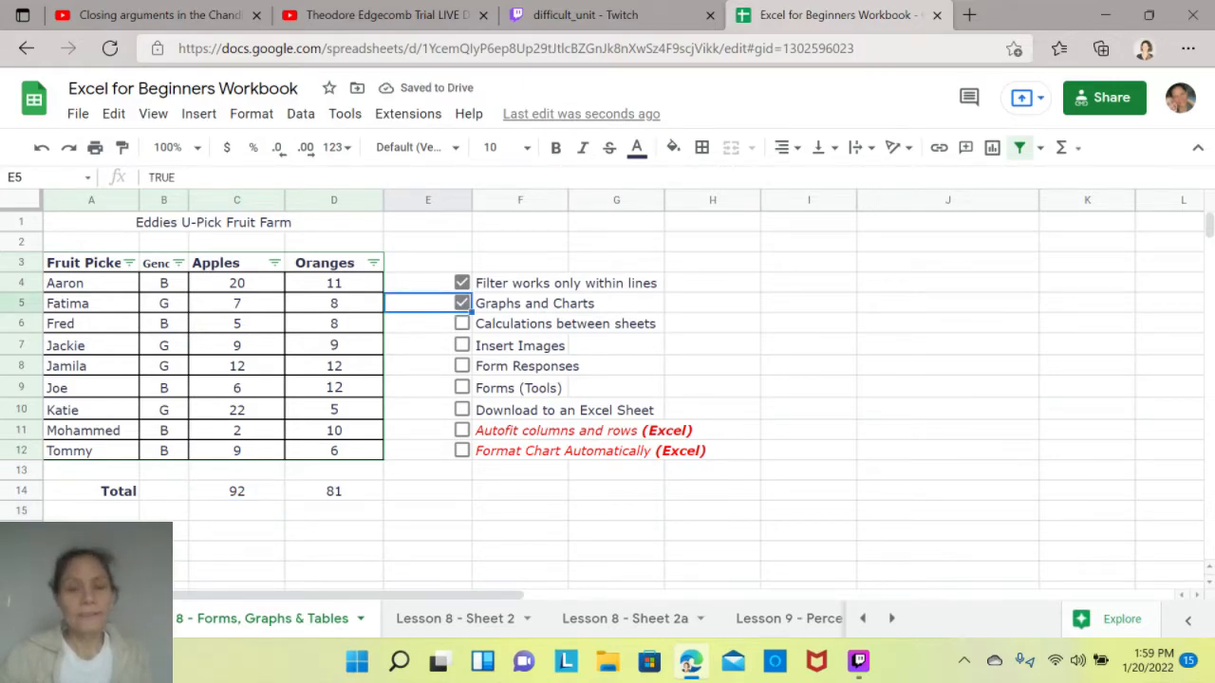
click(428, 511)
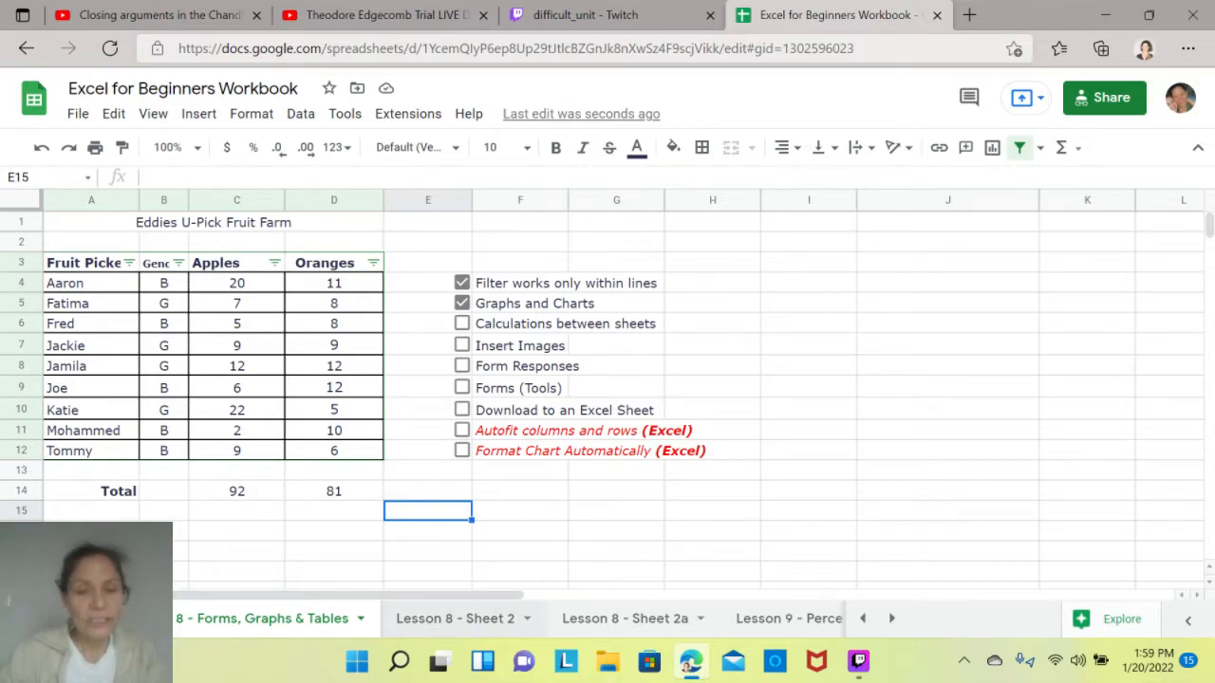
- Open the Lesson 8 - Sheet 2 sheet and clear the formula from the Total cell E8
click(455, 618)
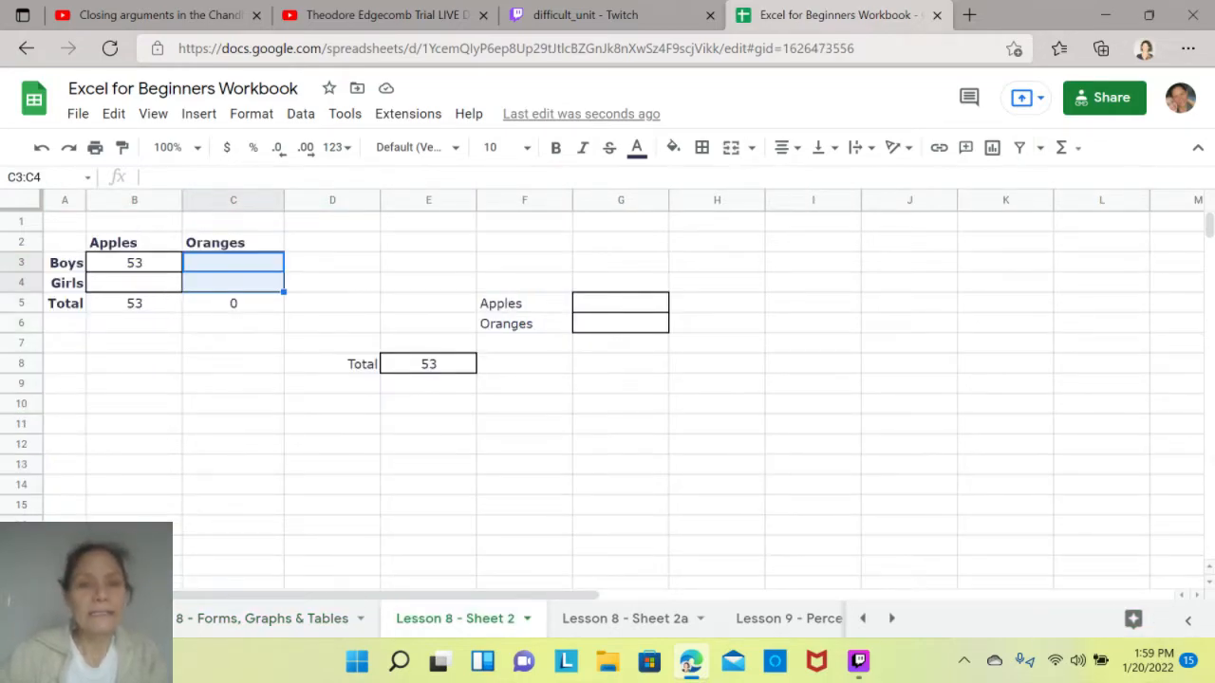
click(428, 364)
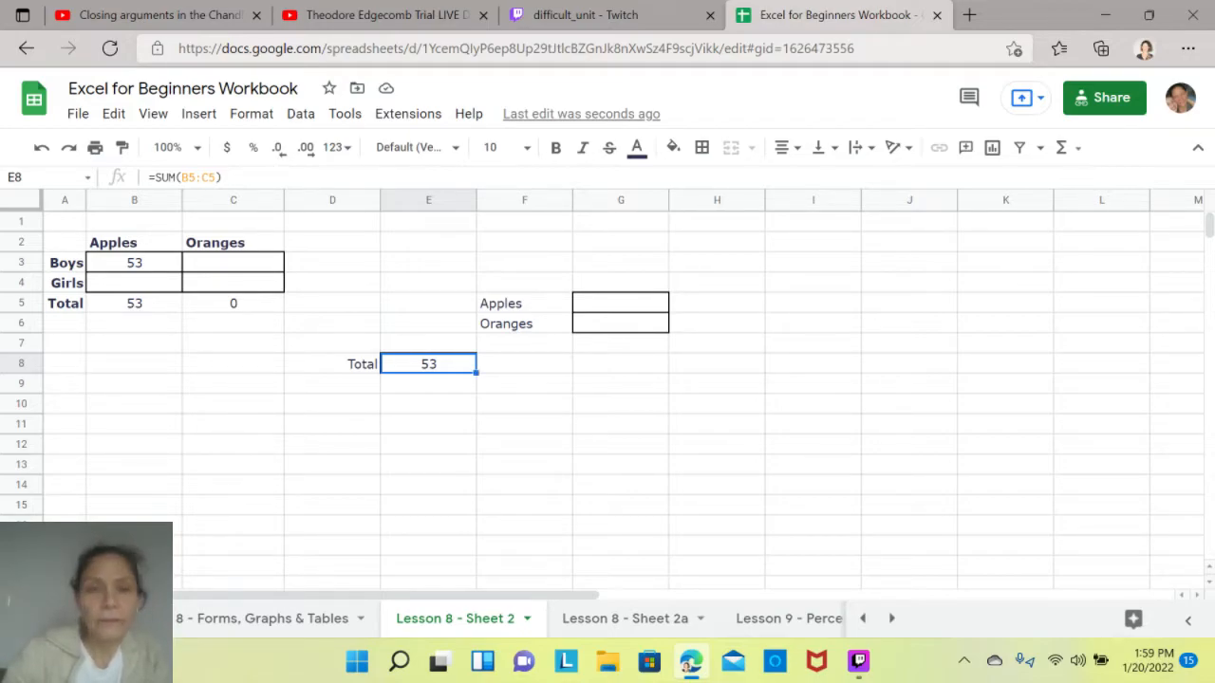
key(Delete)
click(428, 424)
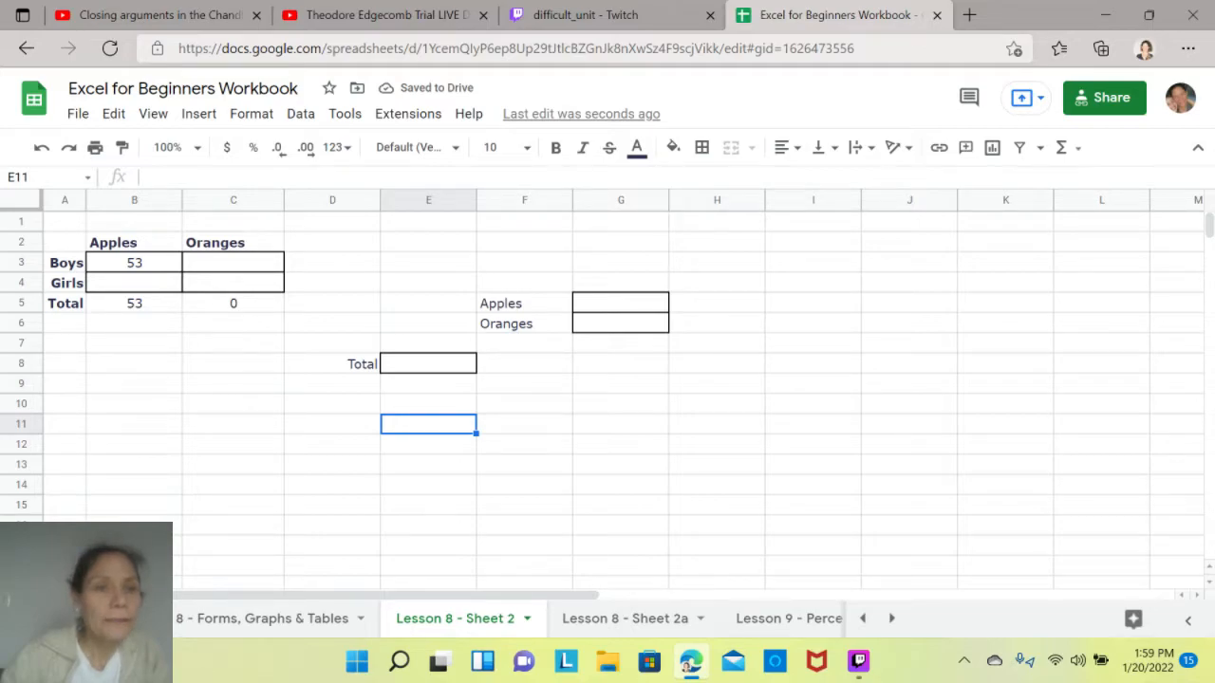
click(134, 263)
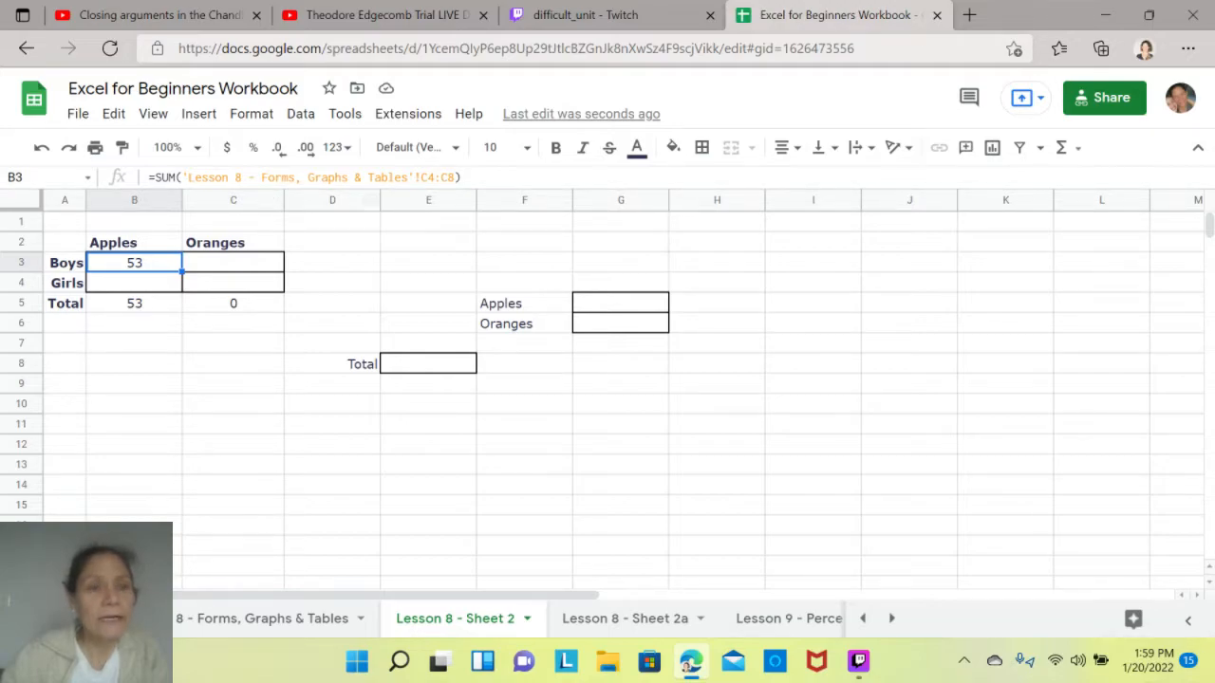
click(232, 263)
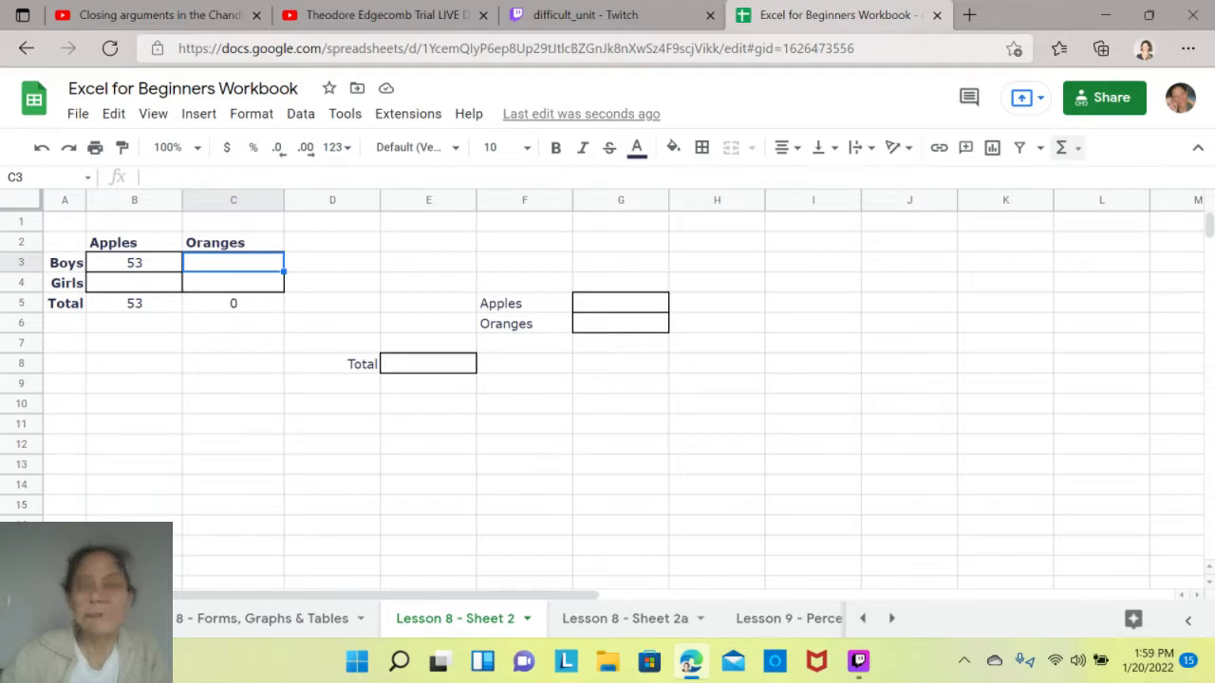
click(1061, 147)
click(908, 179)
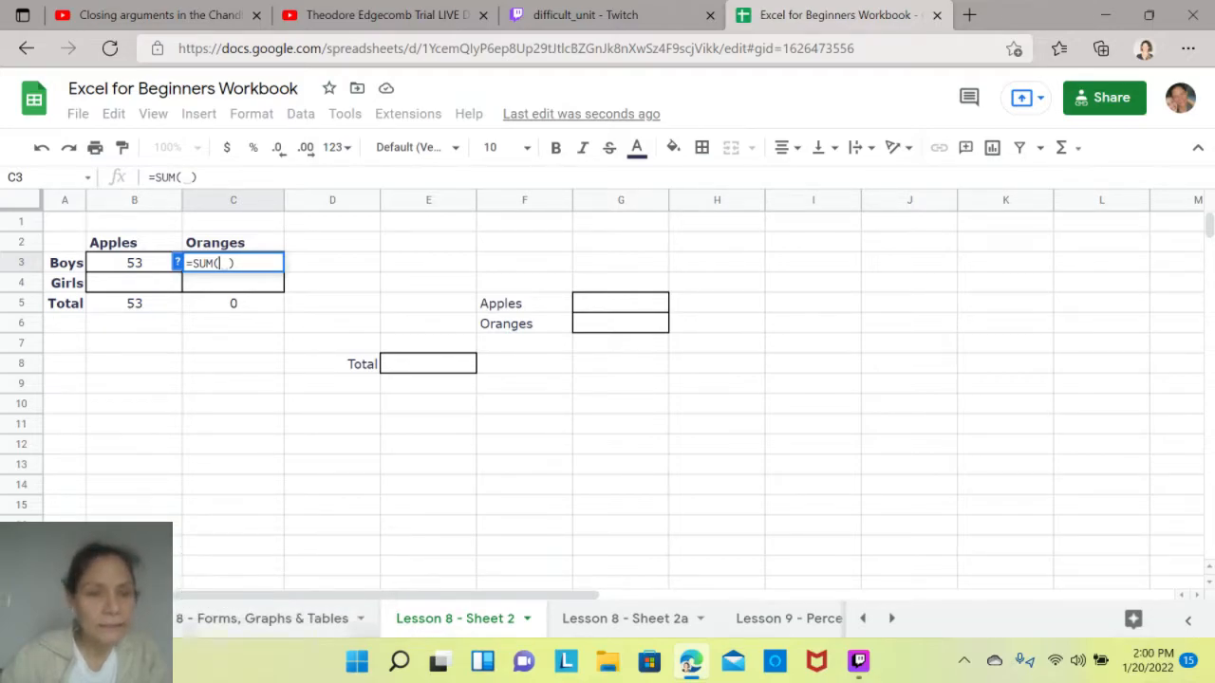
click(276, 618)
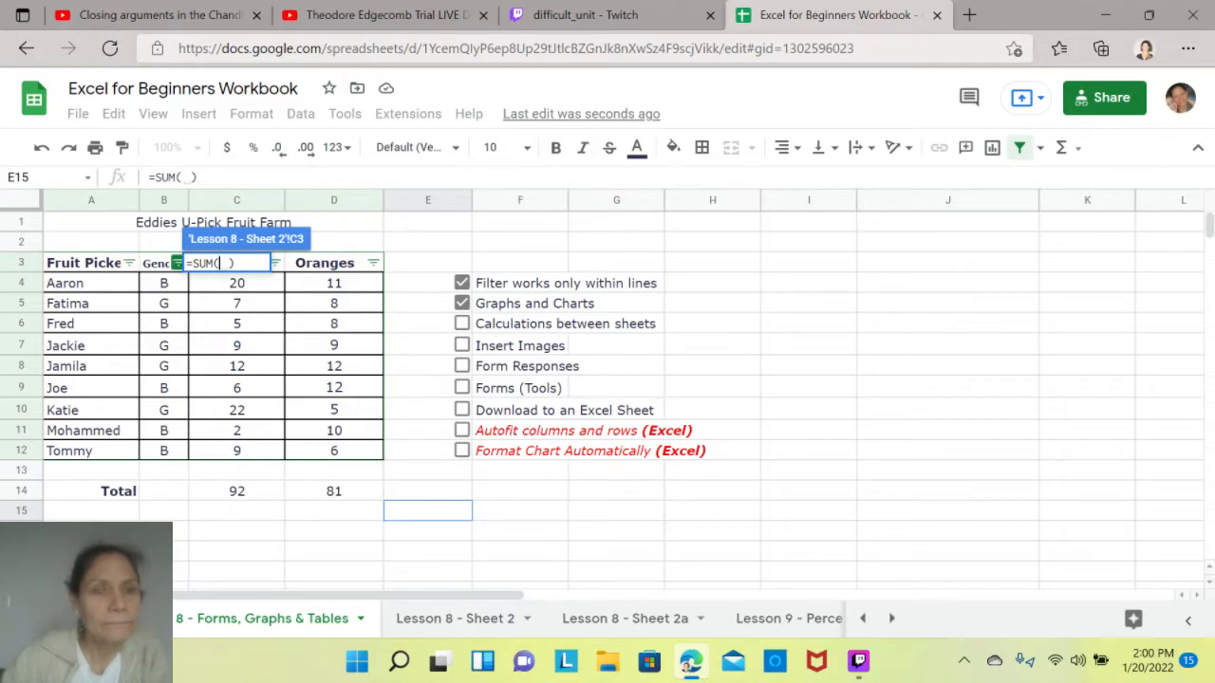
click(178, 263)
click(177, 263)
click(177, 262)
click(178, 263)
click(177, 263)
click(178, 263)
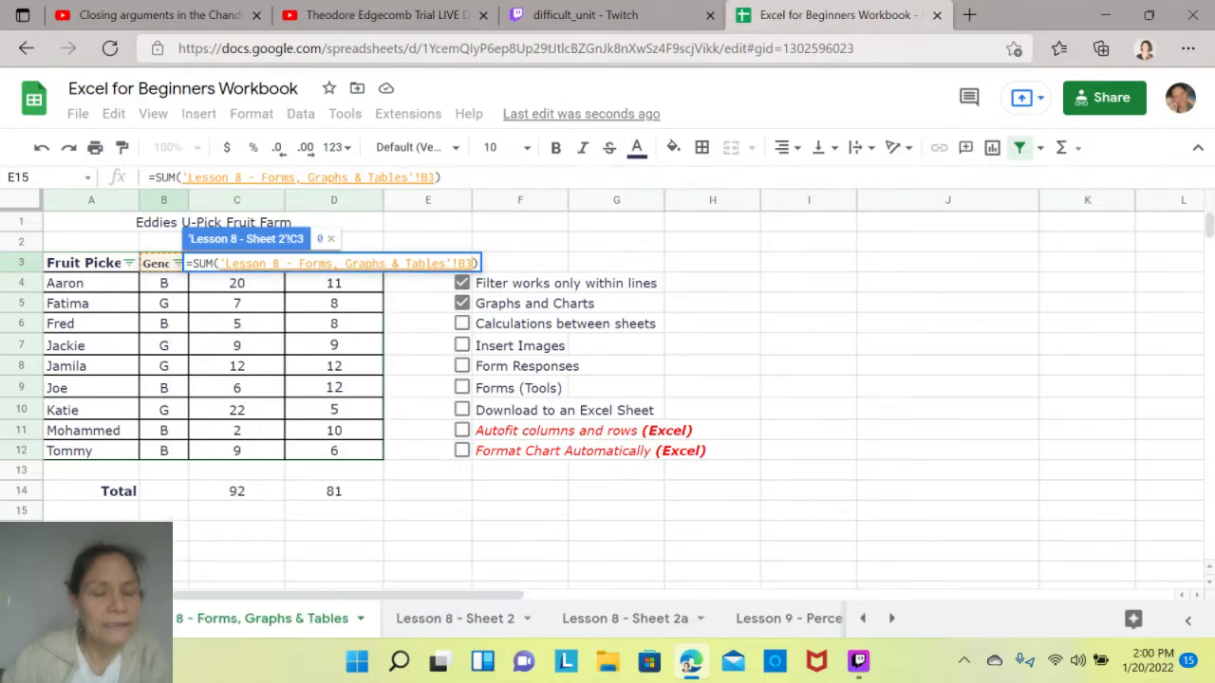
click(616, 242)
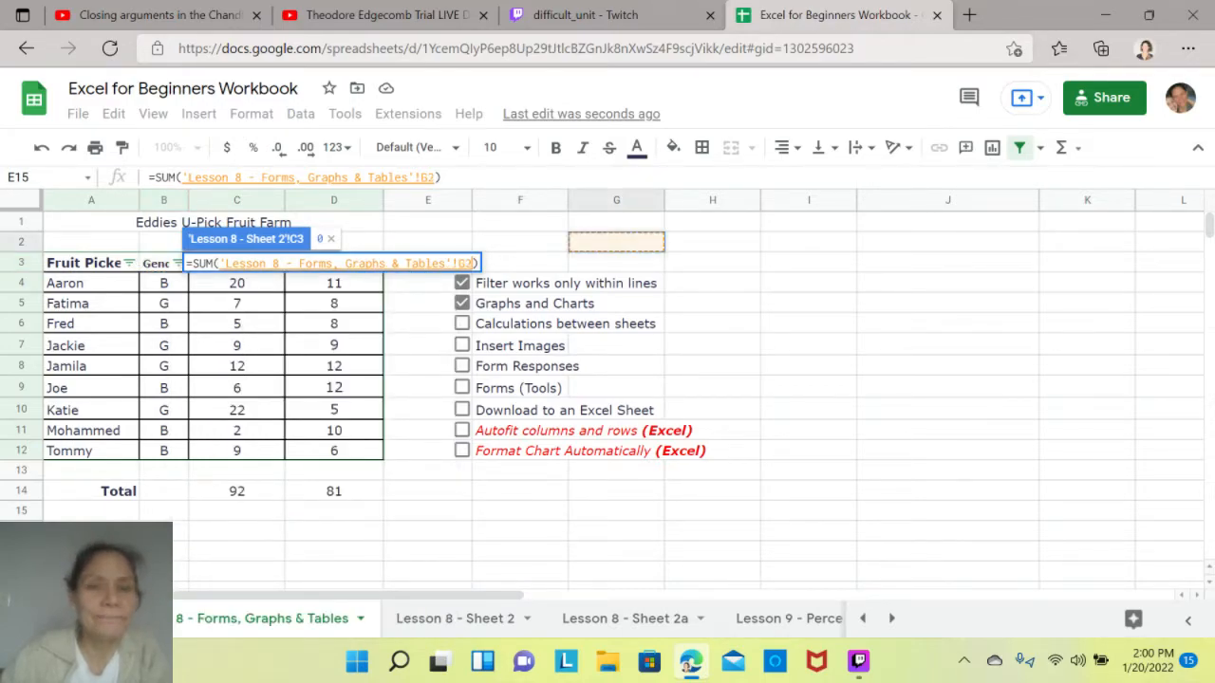
key(Escape)
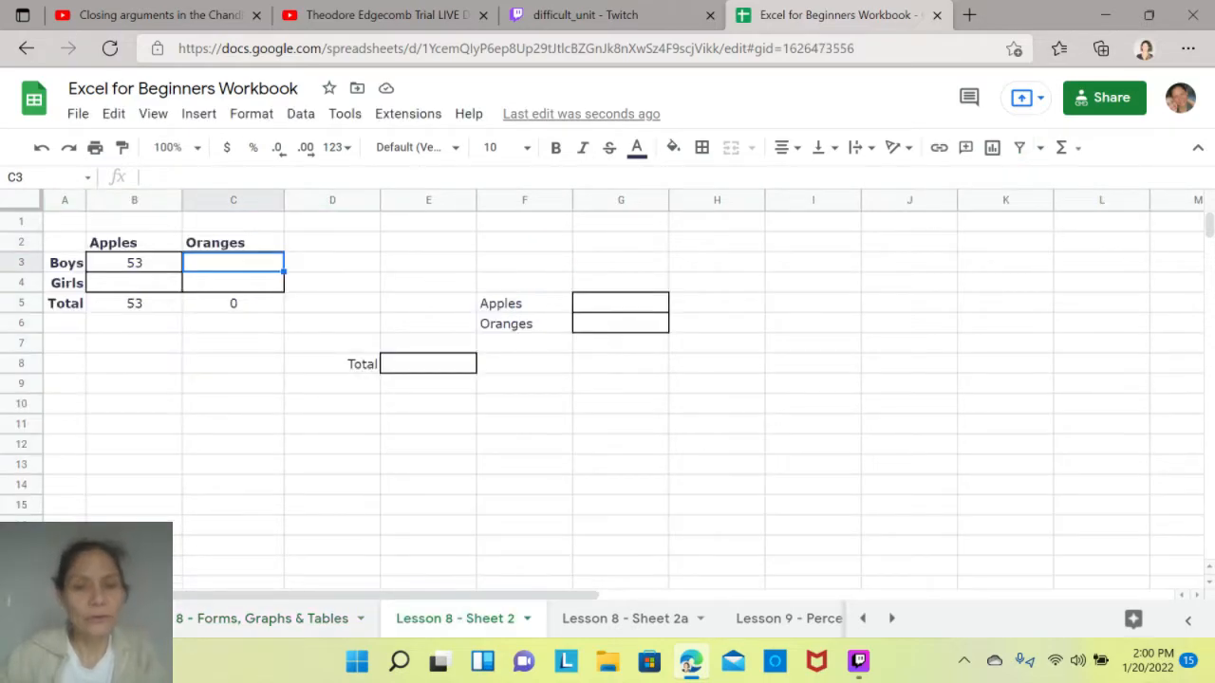
- Sort the fruit picker table on the Lesson 8 - Forms, Graphs & Tables sheet by Gender from A to Z
click(295, 619)
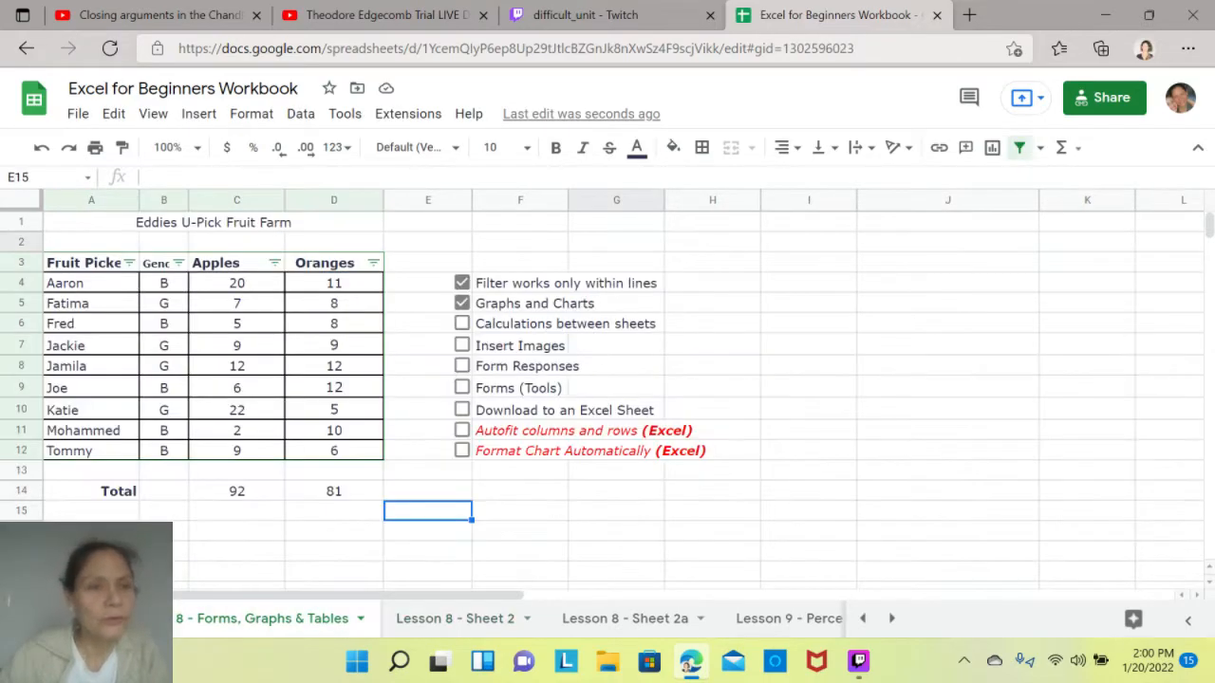
click(178, 263)
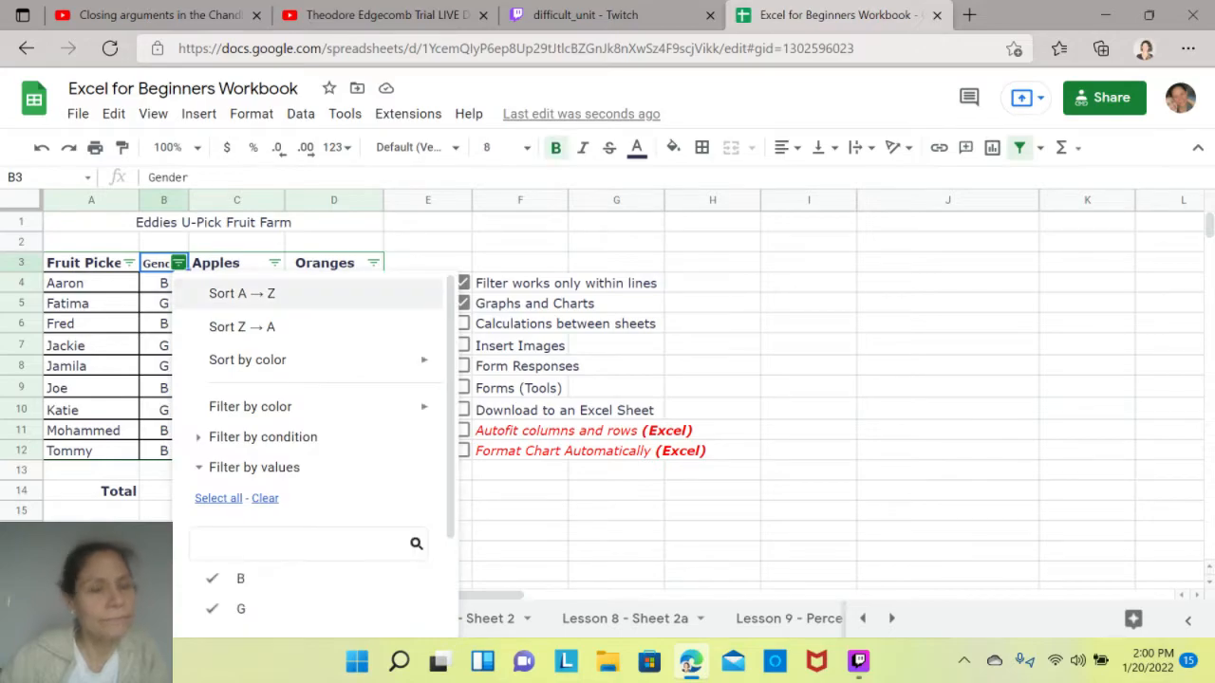
click(228, 287)
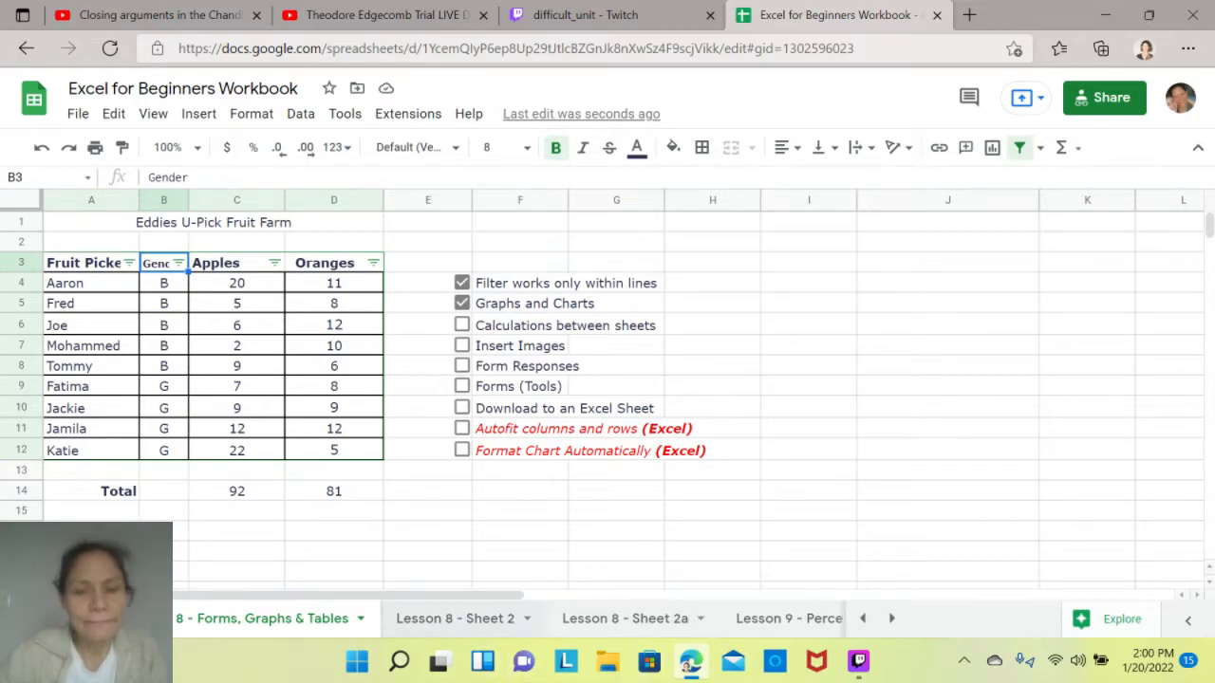
- In C3 of Lesson 8 - Sheet 2, sum the boys' oranges from D4:D8 of the Forms, Graphs & Tables sheet
click(446, 619)
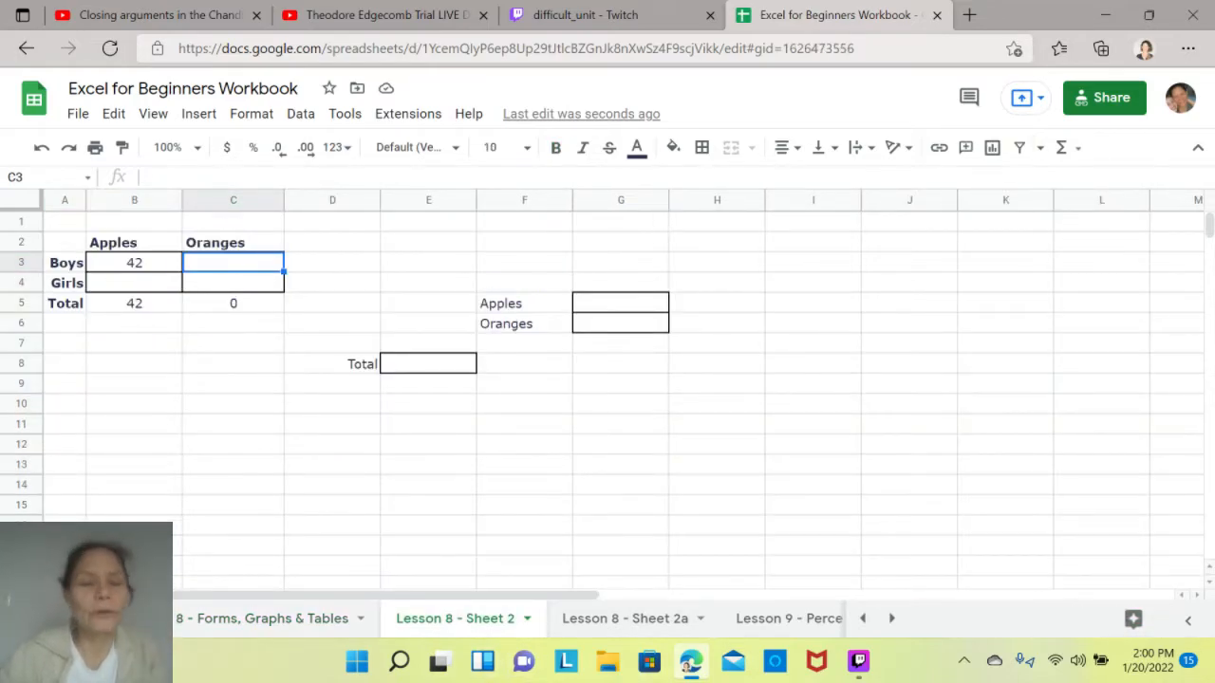
click(233, 344)
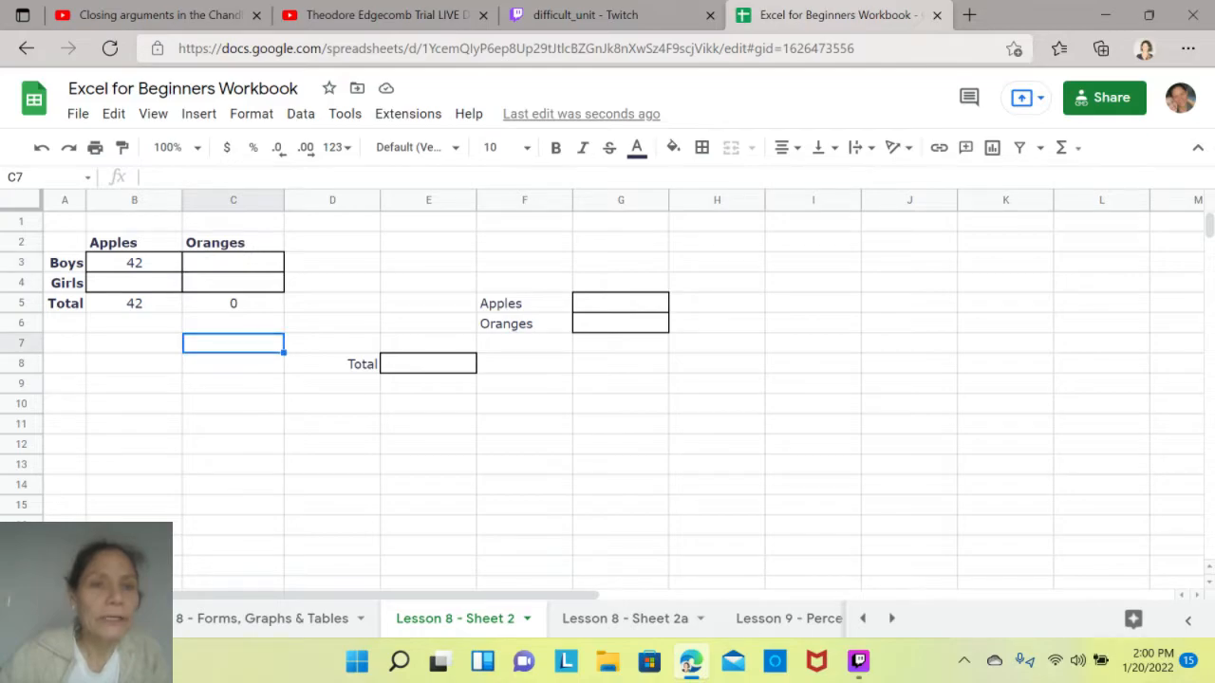
click(234, 263)
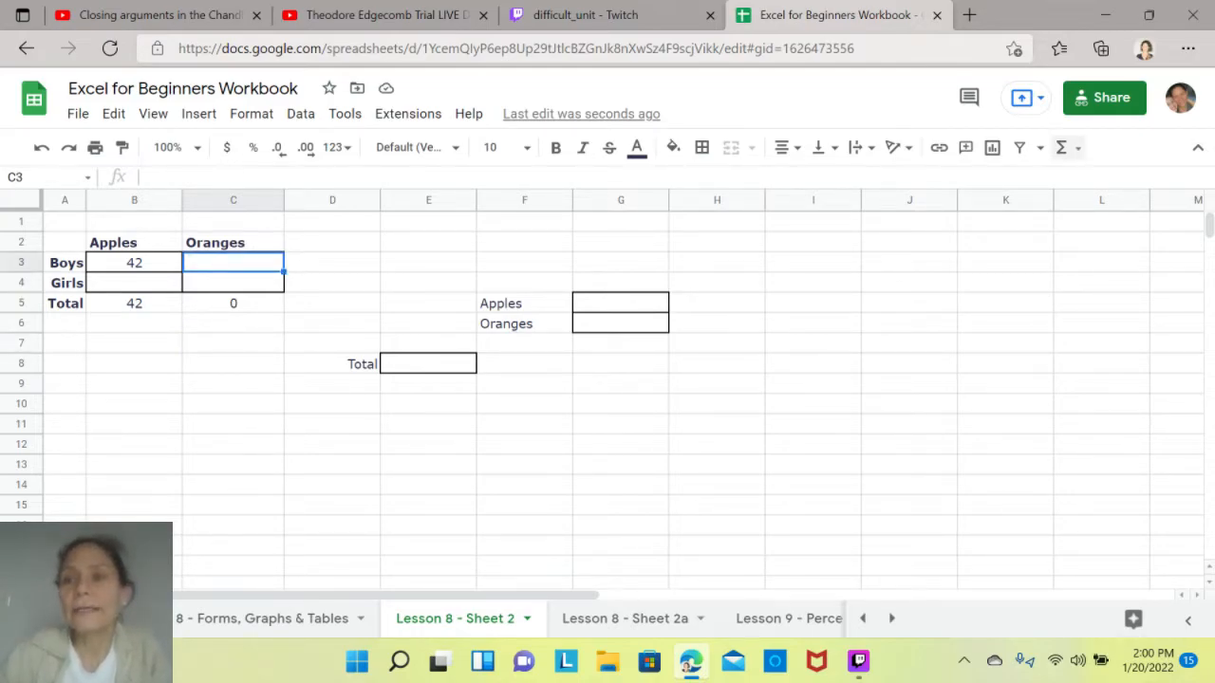
click(1063, 147)
click(909, 181)
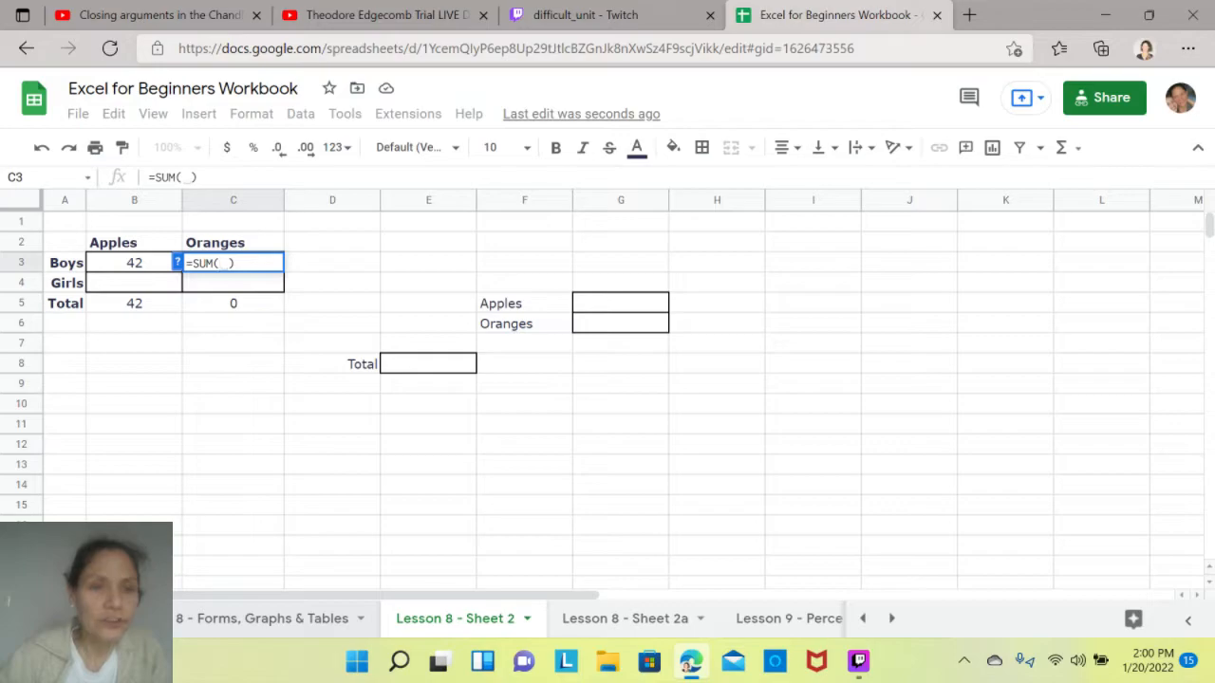
click(263, 619)
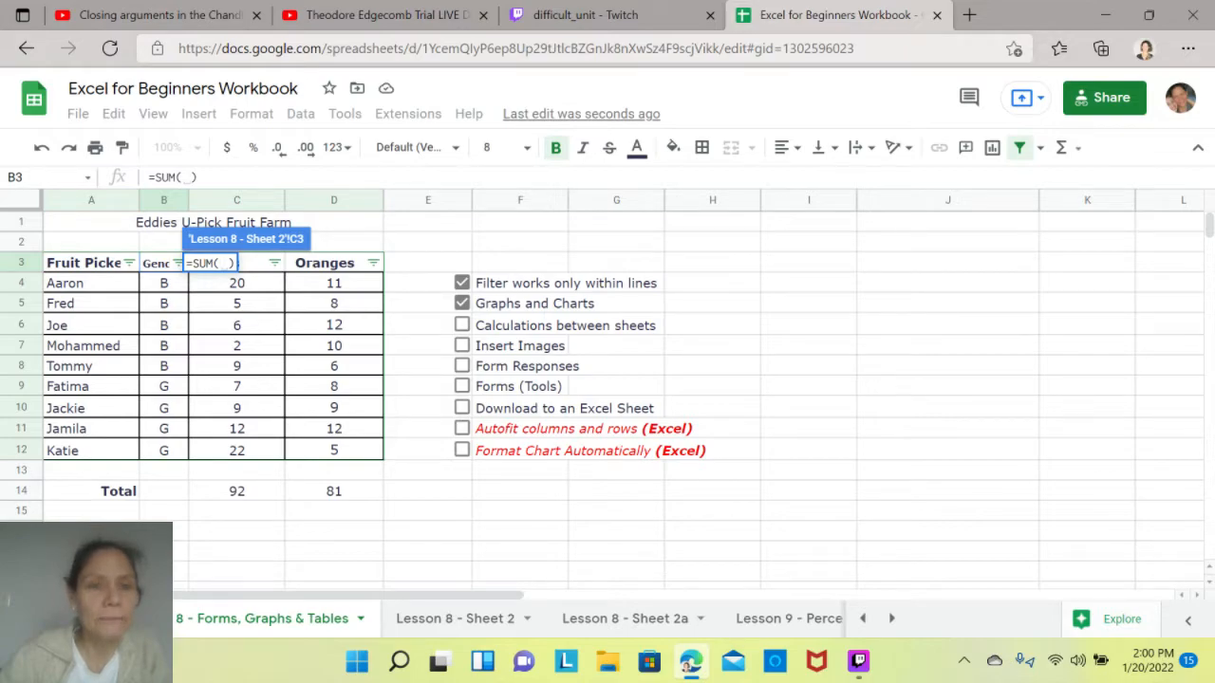
drag(333, 283, 333, 366)
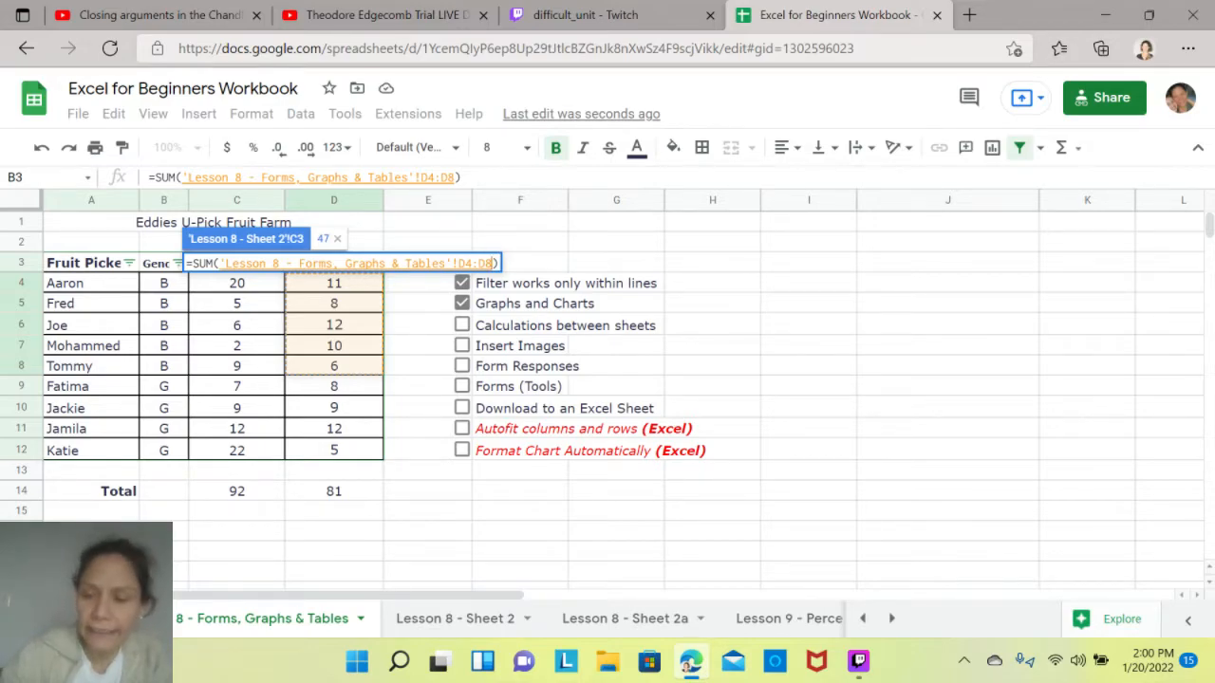
key(Return)
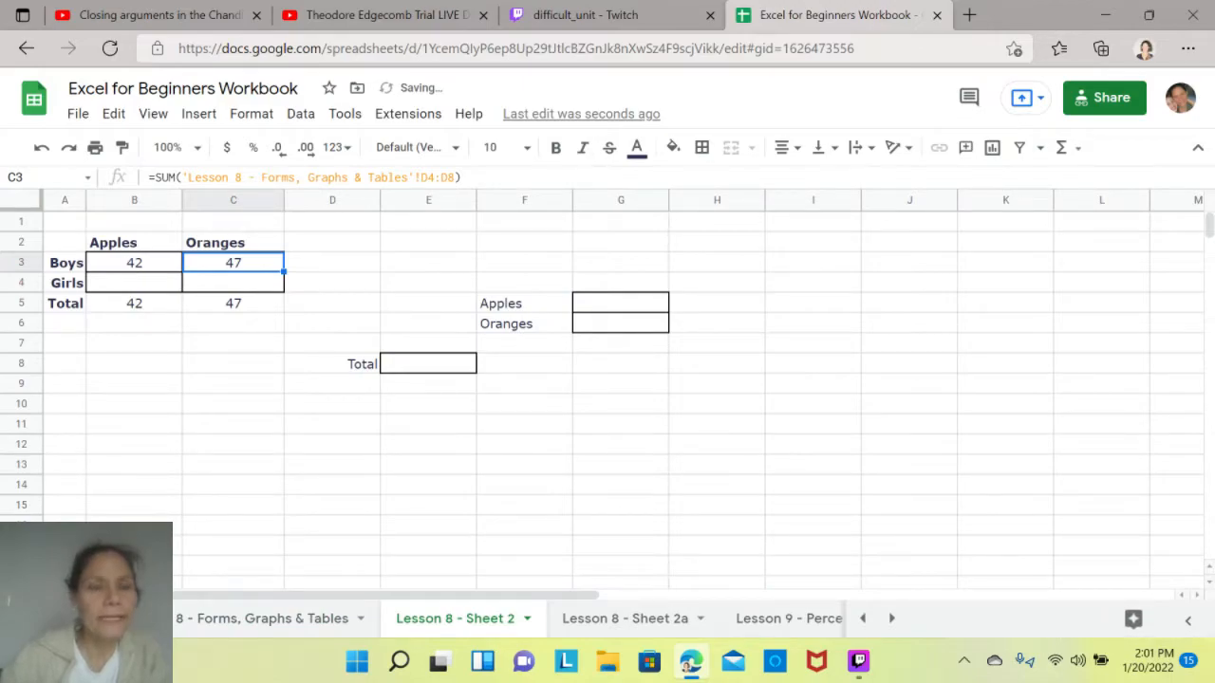
- In B4 of Lesson 8 - Sheet 2, sum the girls' apples from C9:C12 of the Forms, Graphs & Tables sheet
click(233, 283)
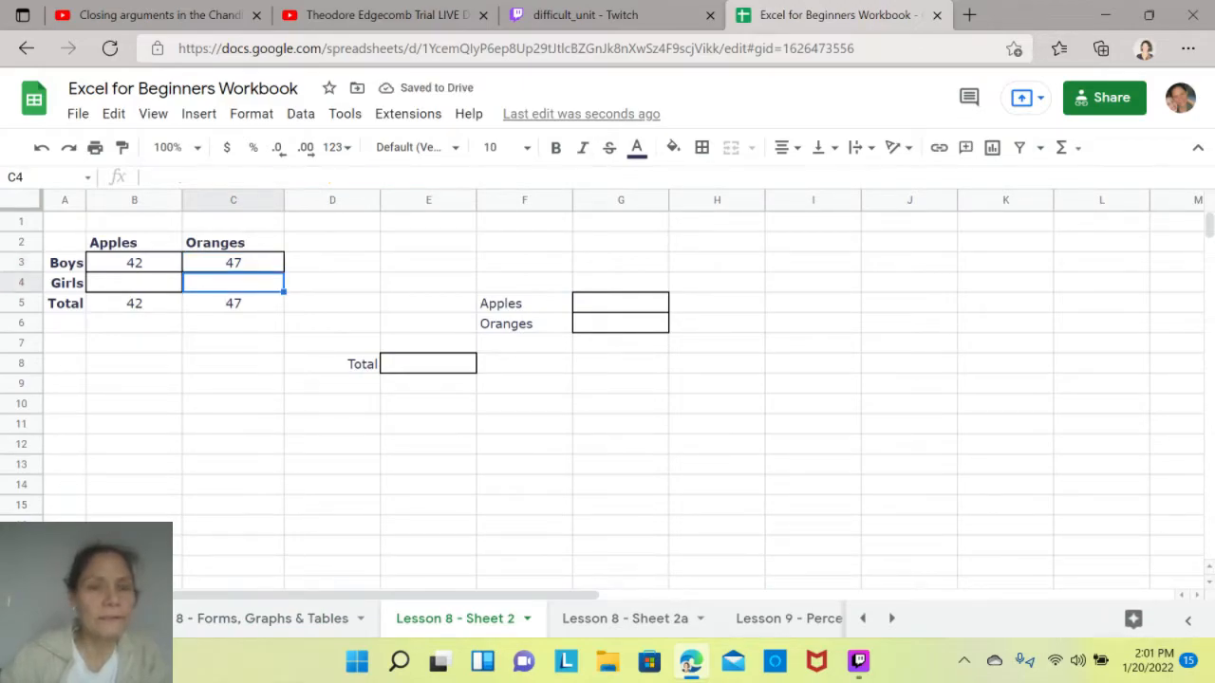
click(233, 303)
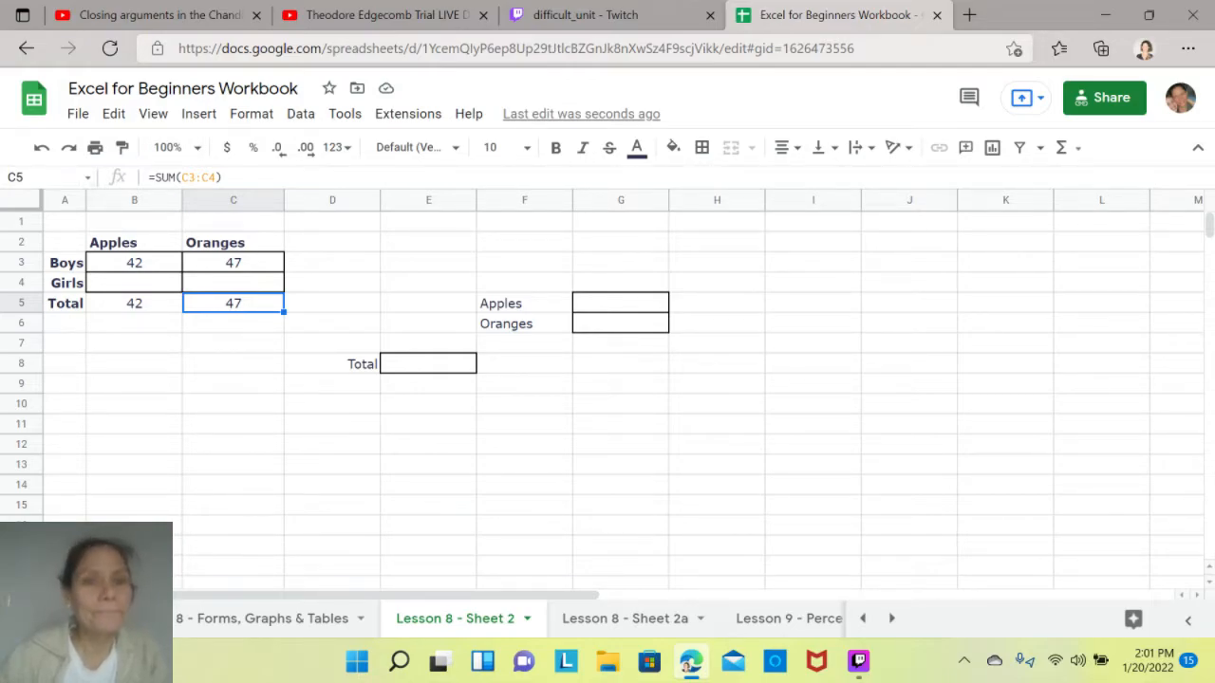
click(234, 363)
click(134, 283)
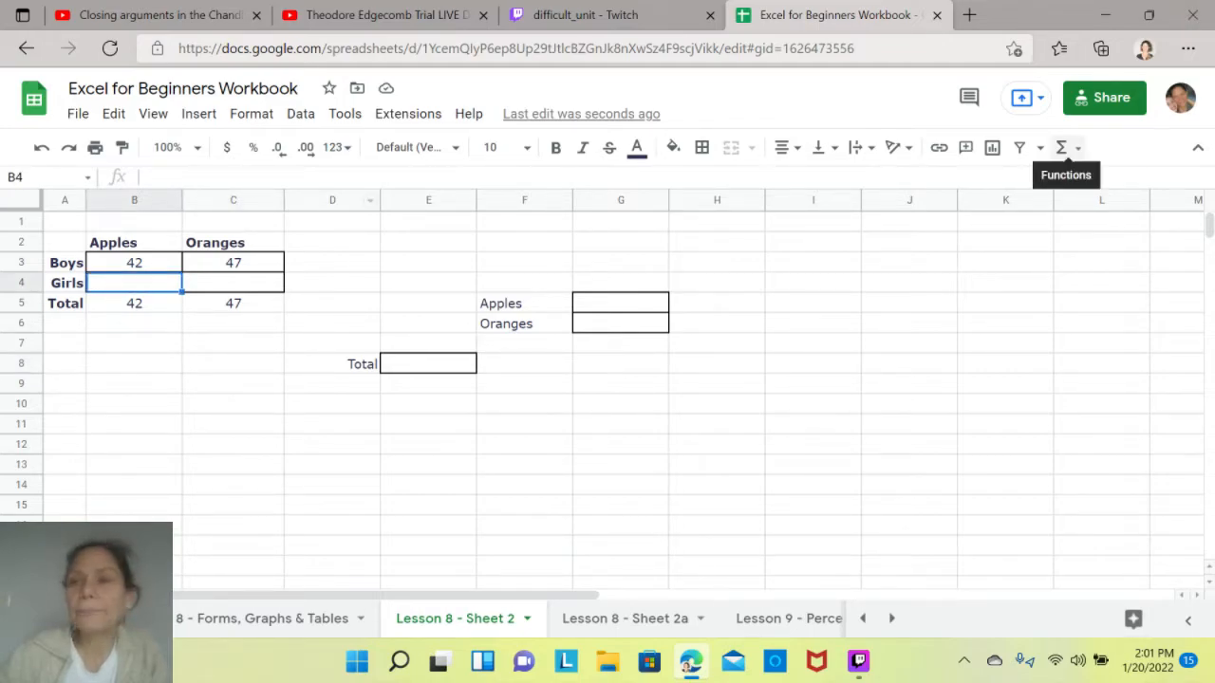
click(1062, 147)
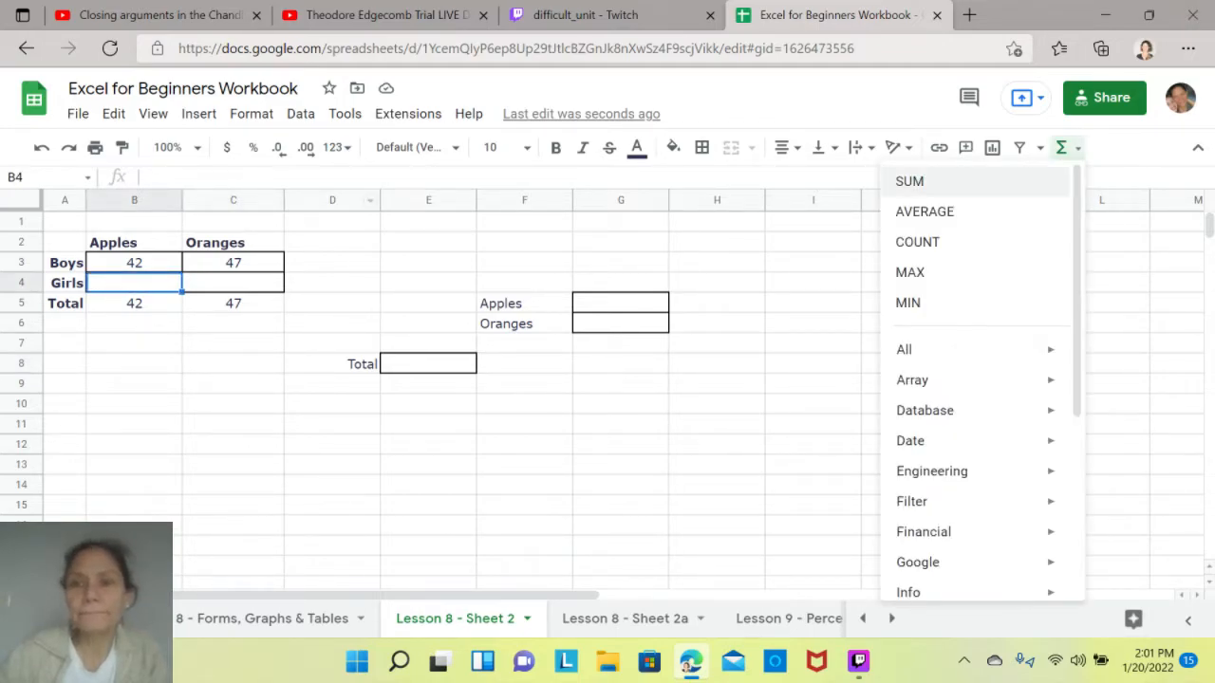
click(909, 182)
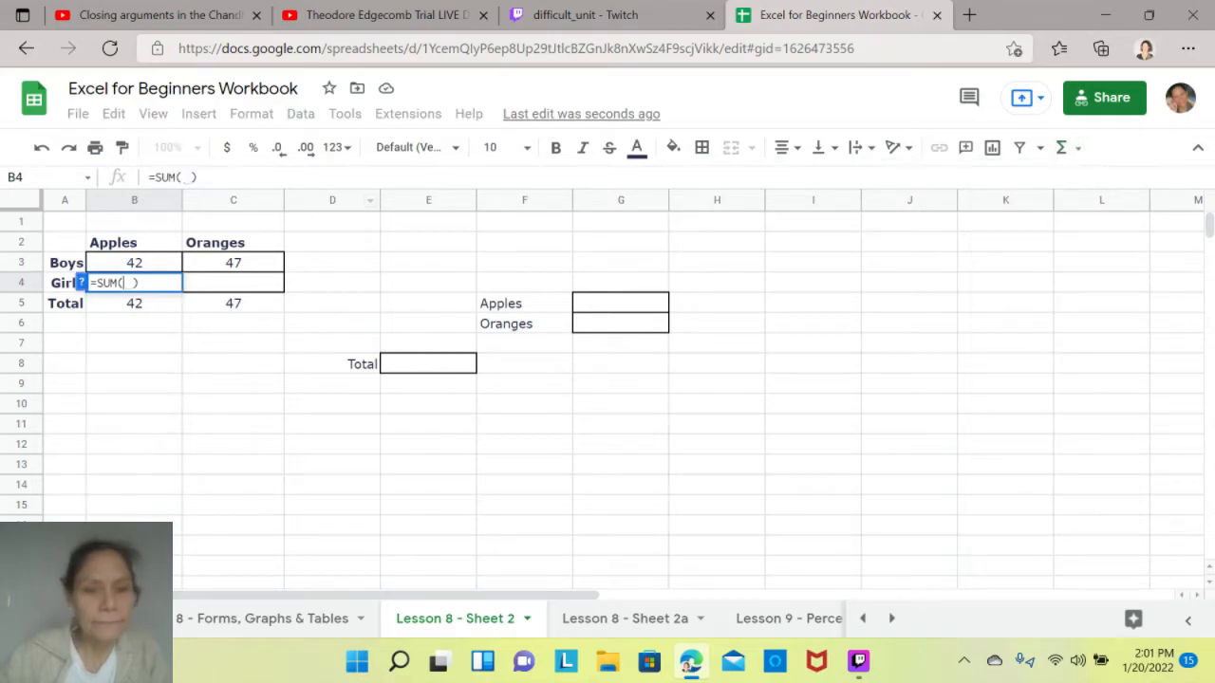
click(263, 619)
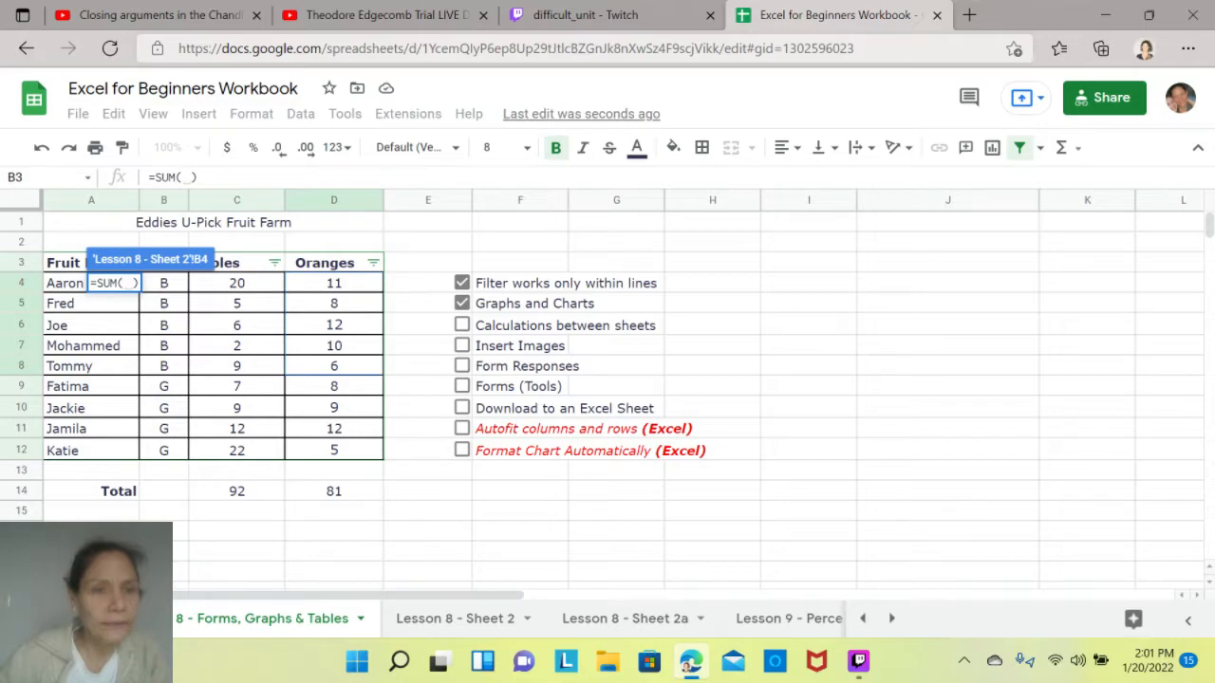
click(237, 386)
drag(236, 386, 237, 450)
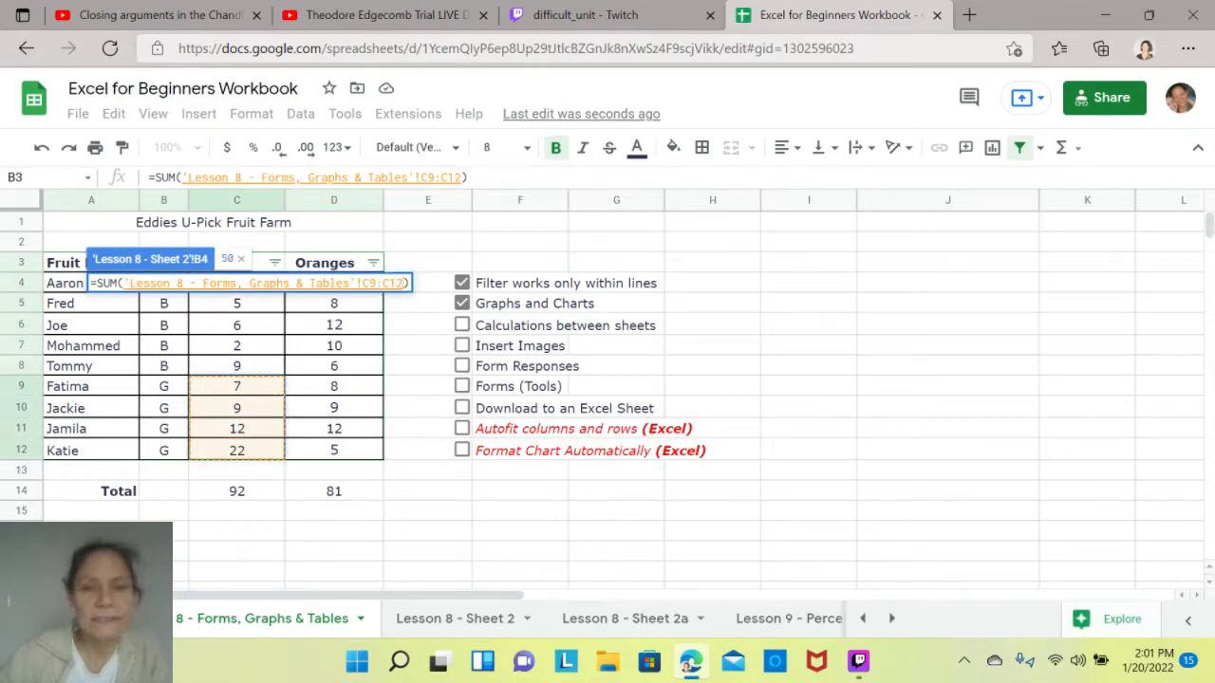
key(Return)
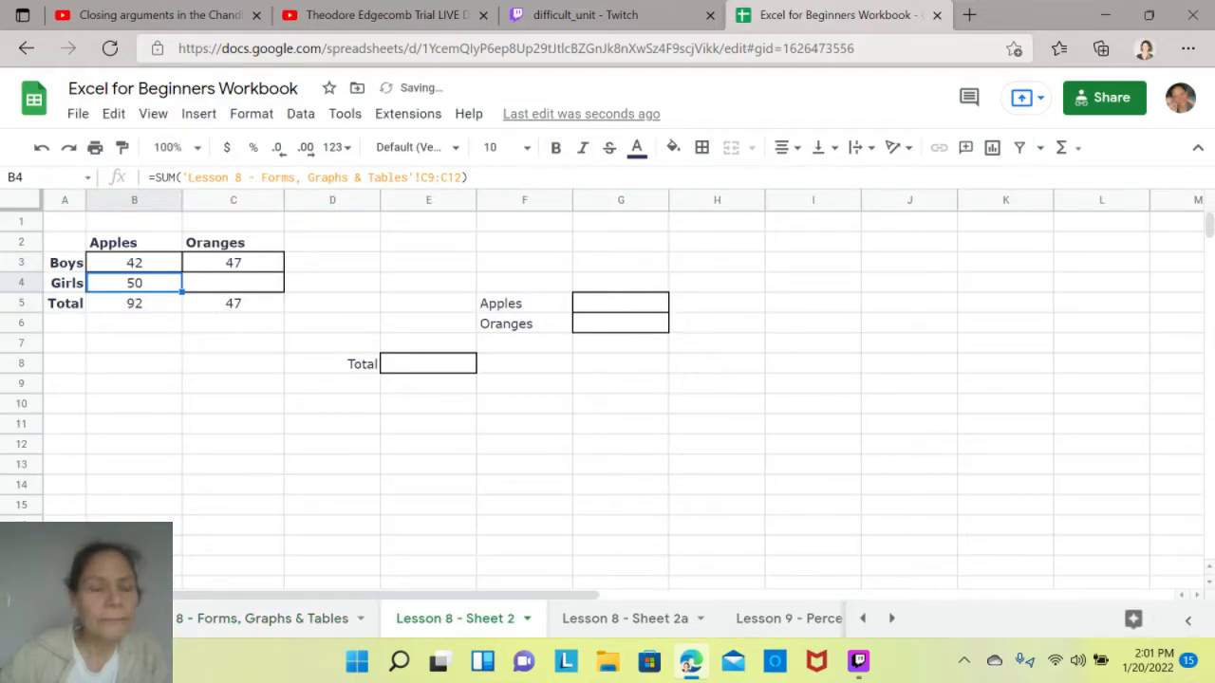
- In C4 of Lesson 8 - Sheet 2, sum the girls' oranges from D9:D12 of the Forms, Graphs & Tables sheet
click(233, 283)
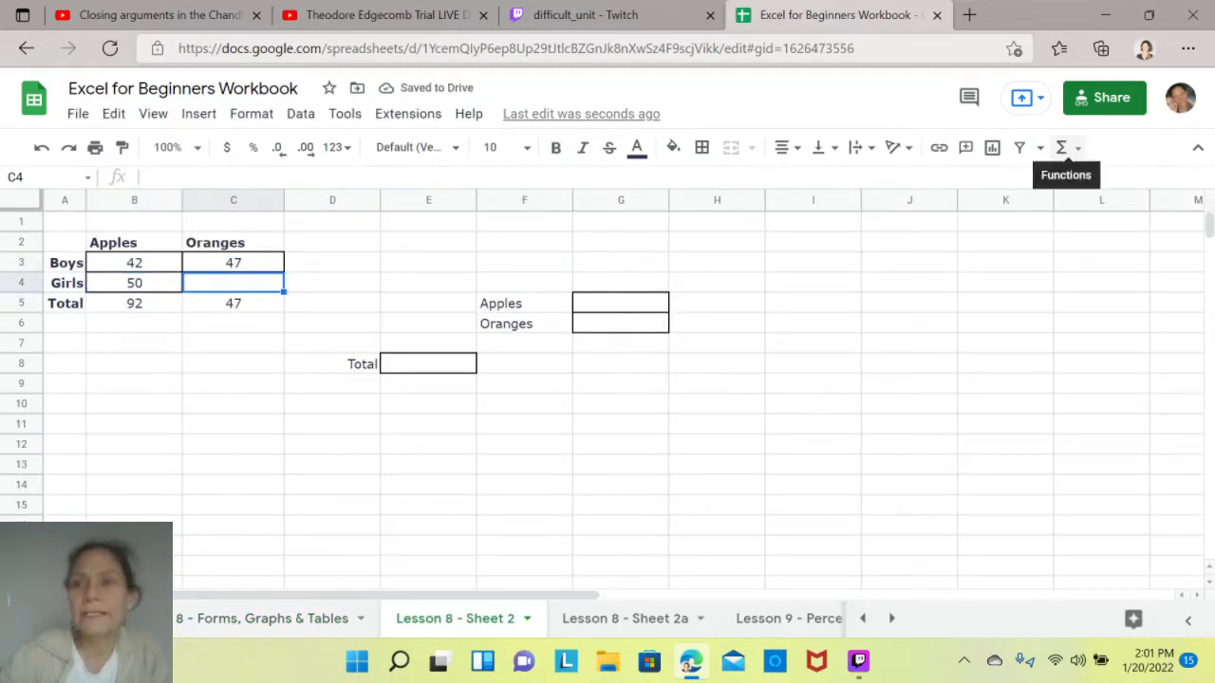
click(1065, 148)
click(909, 181)
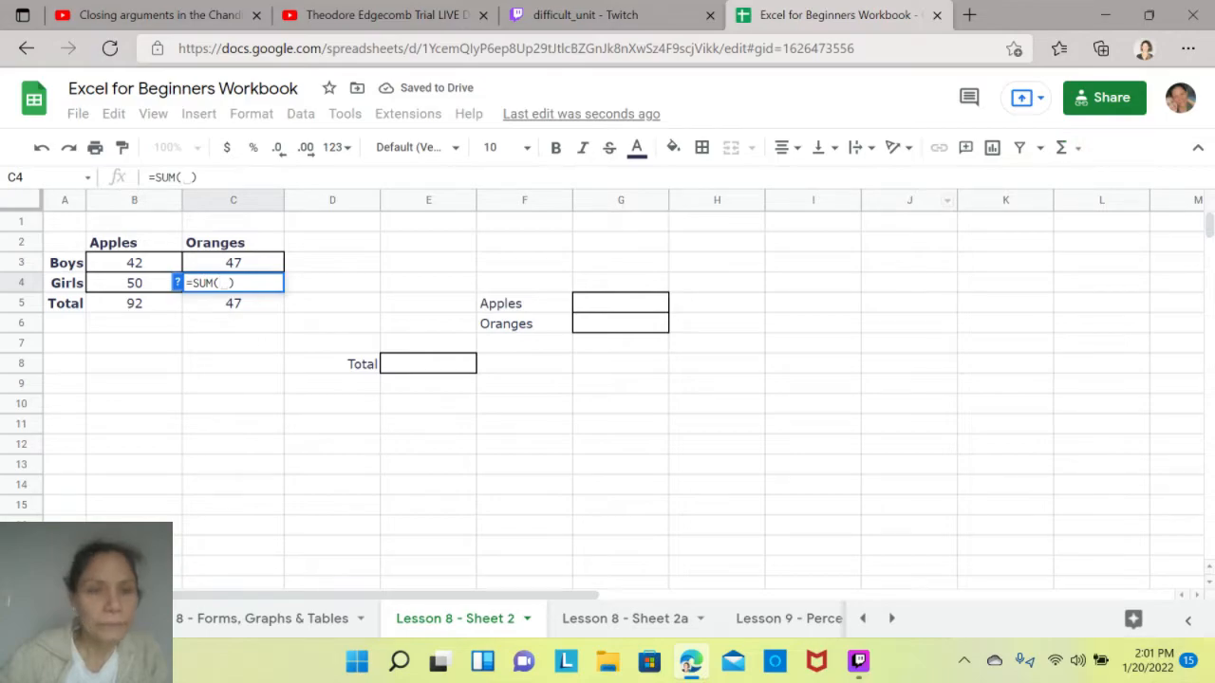
click(262, 618)
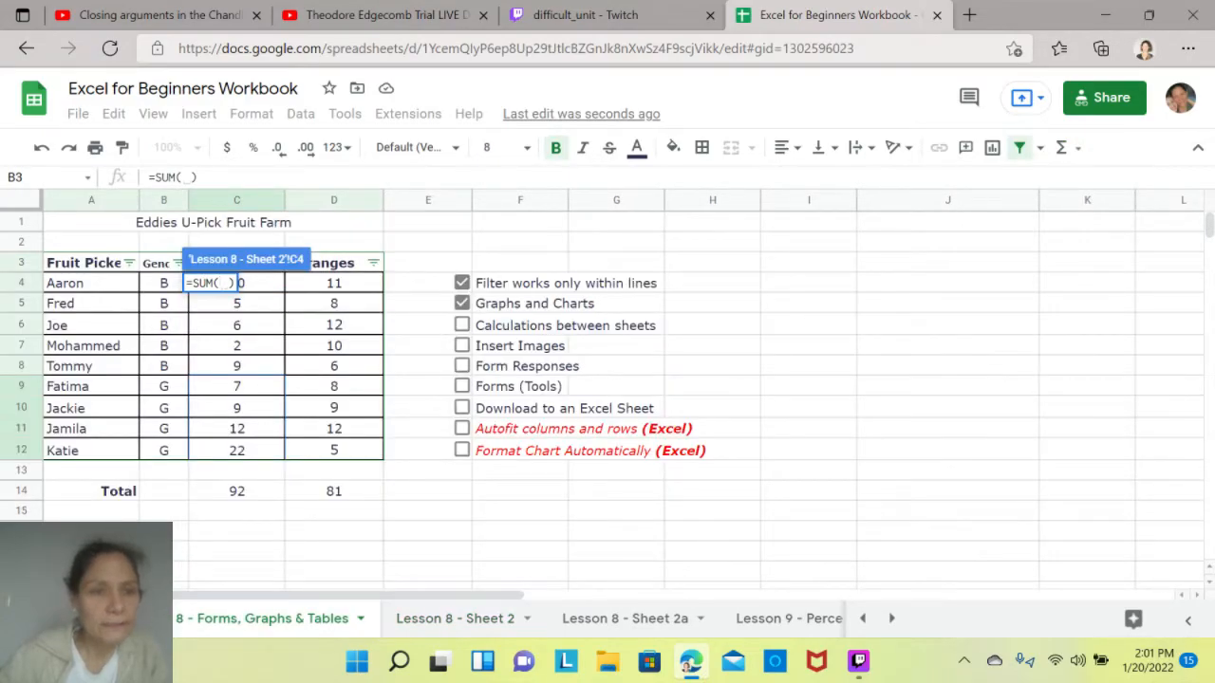
drag(333, 386, 333, 451)
key(Return)
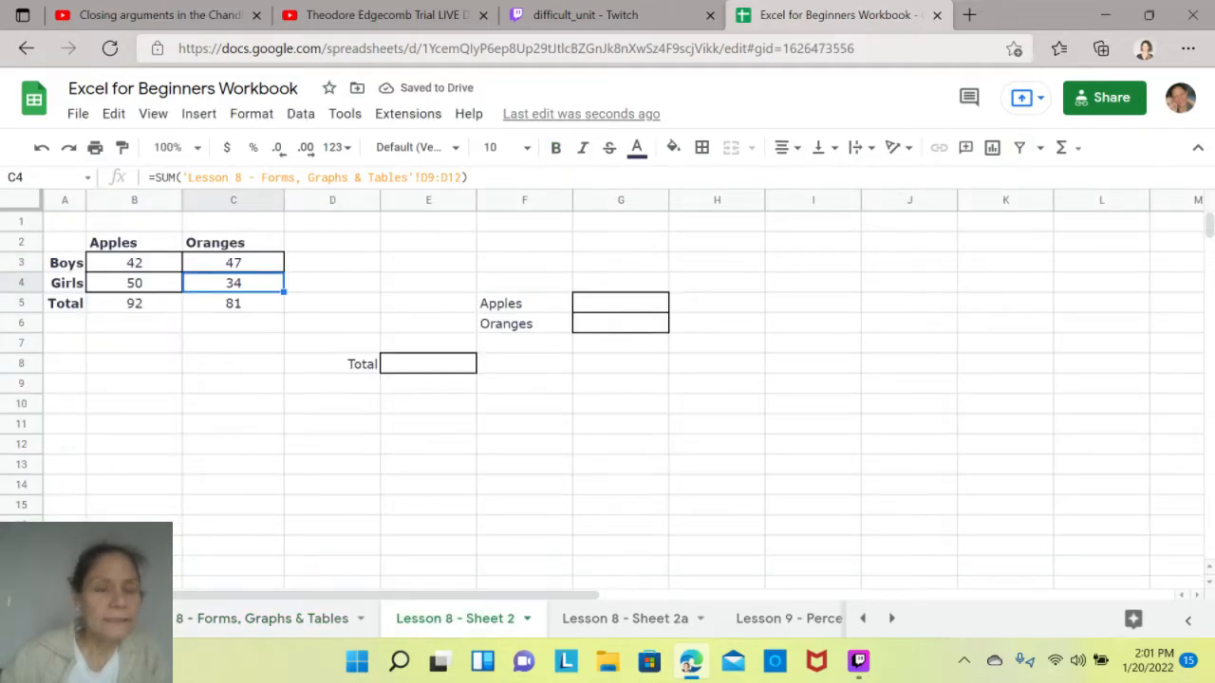
- Compare the apples total in B5 of Lesson 8 - Sheet 2 with the one in C14 of the Forms, Graphs & Tables sheet
click(134, 304)
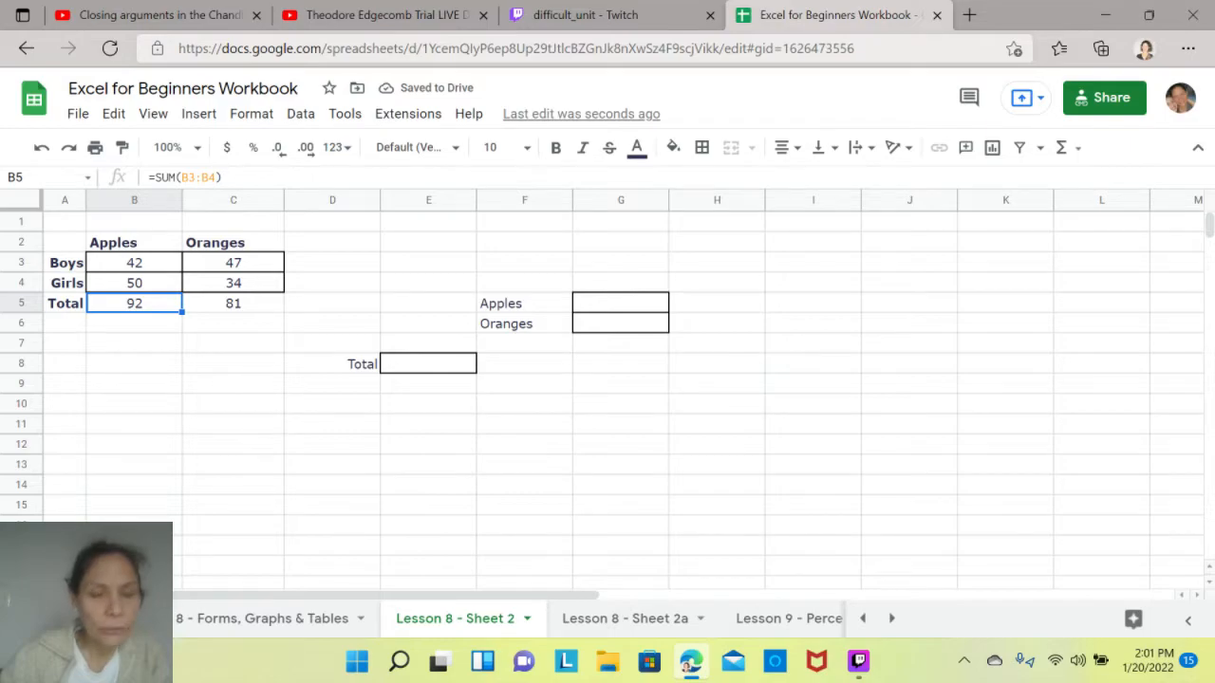
click(262, 619)
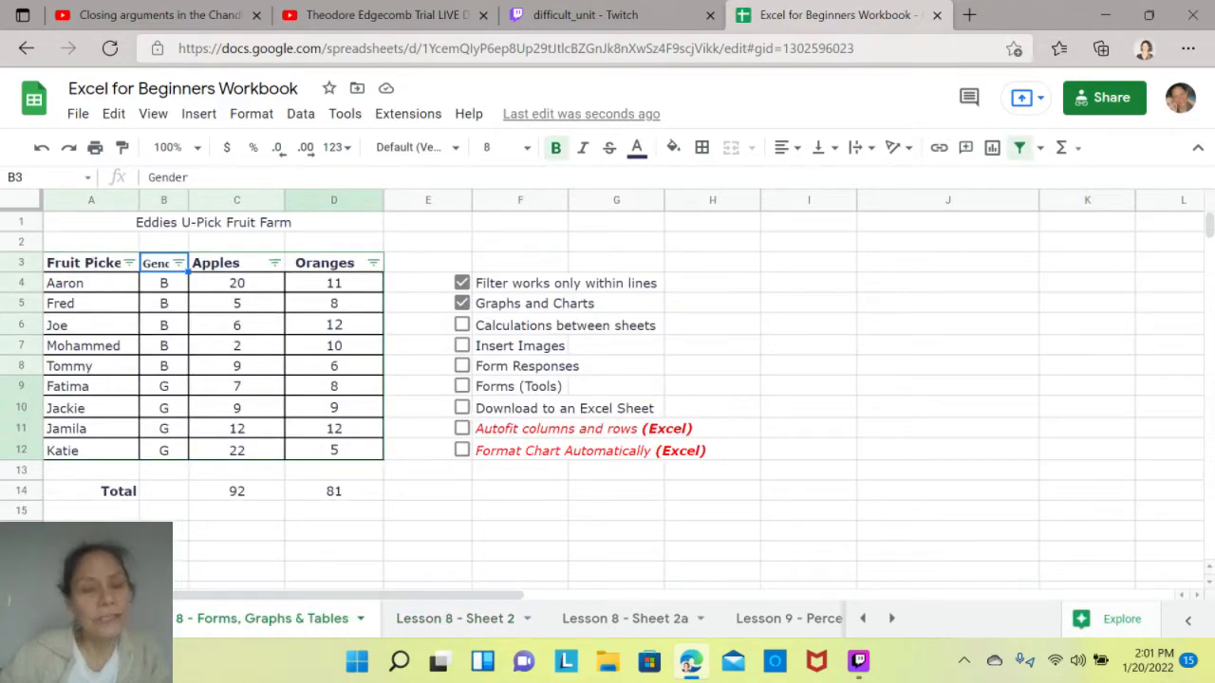
click(238, 491)
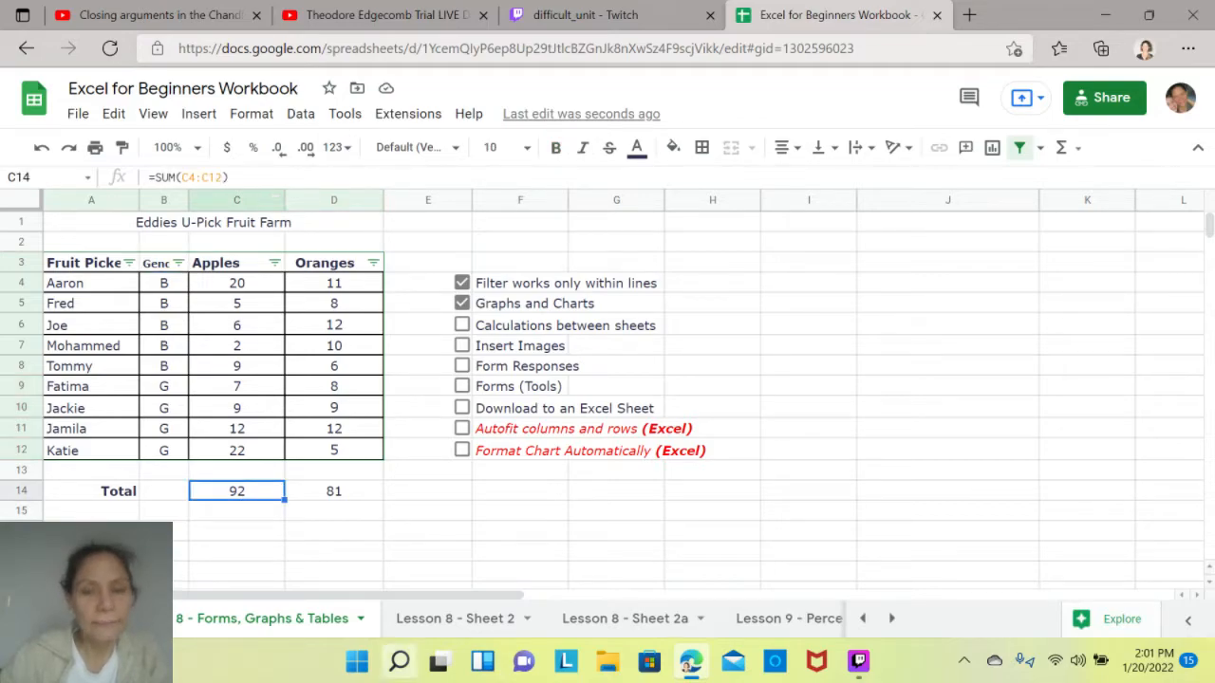
- In G5 of Lesson 8 - Sheet 2, enter a SUM formula that brings in the apples total from B5
click(494, 627)
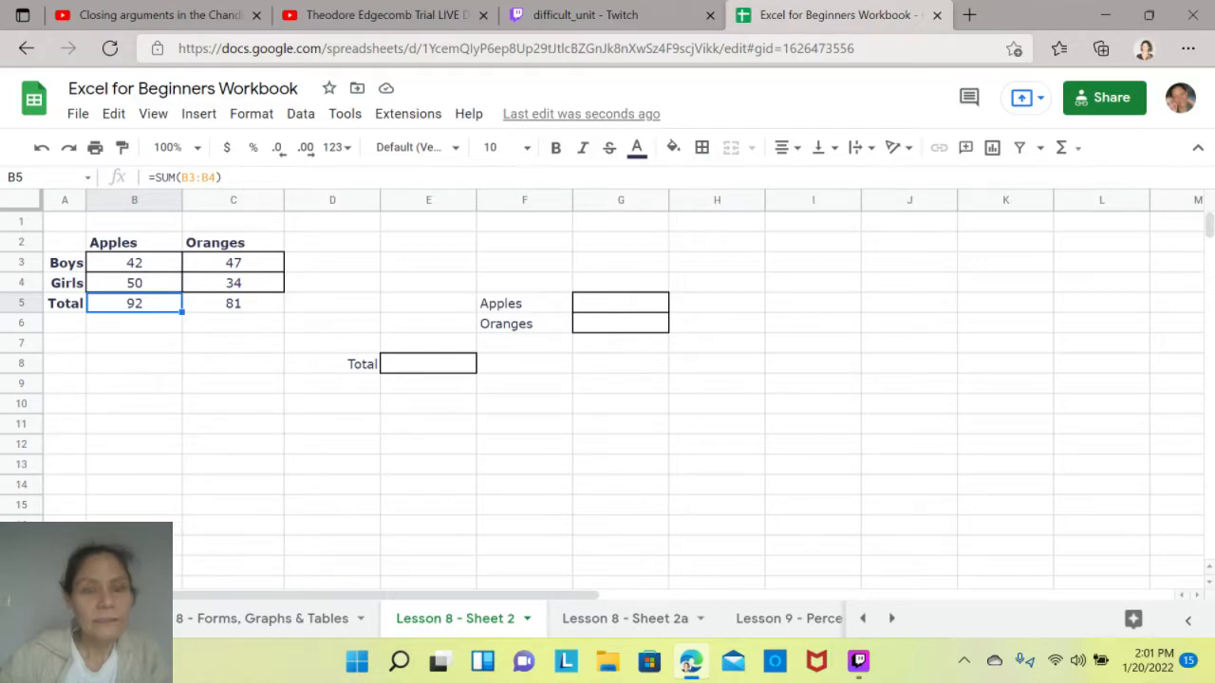
click(620, 303)
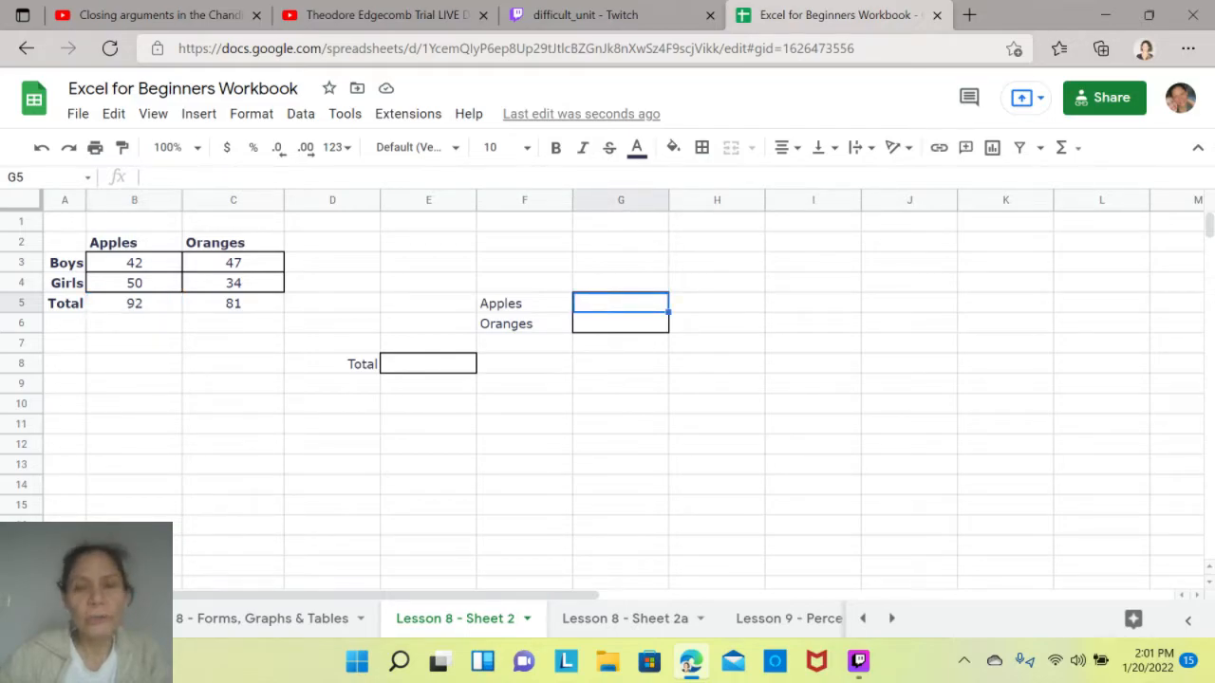
click(133, 304)
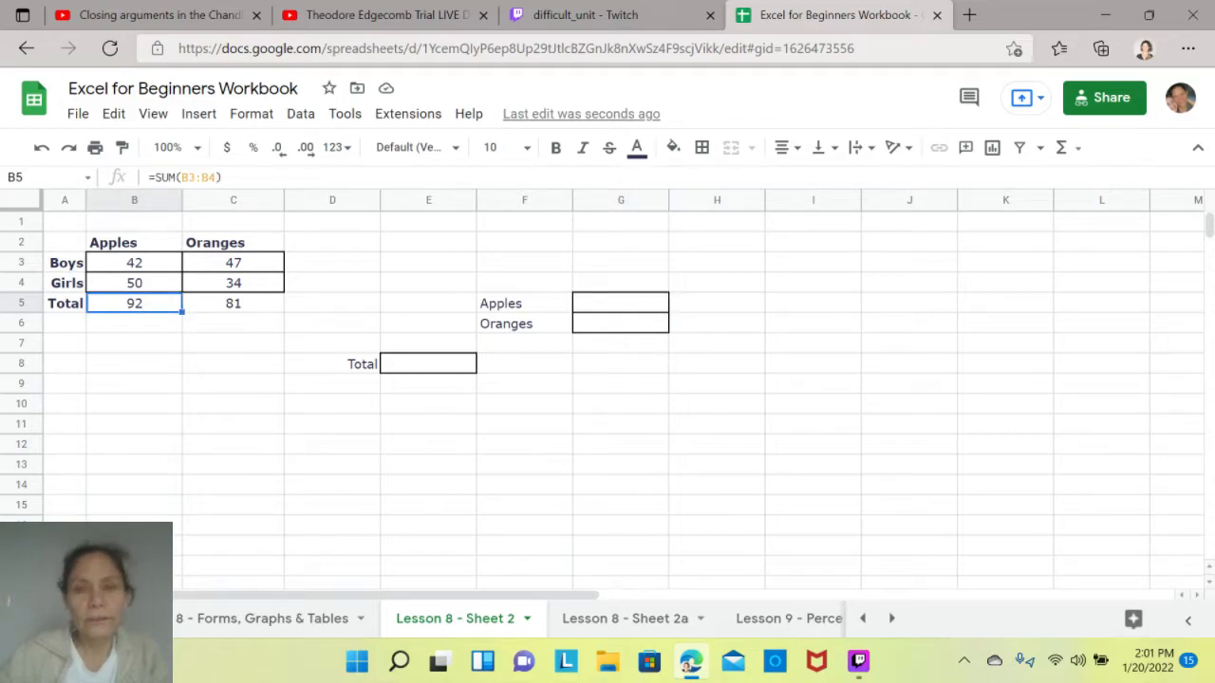
click(621, 303)
click(1061, 147)
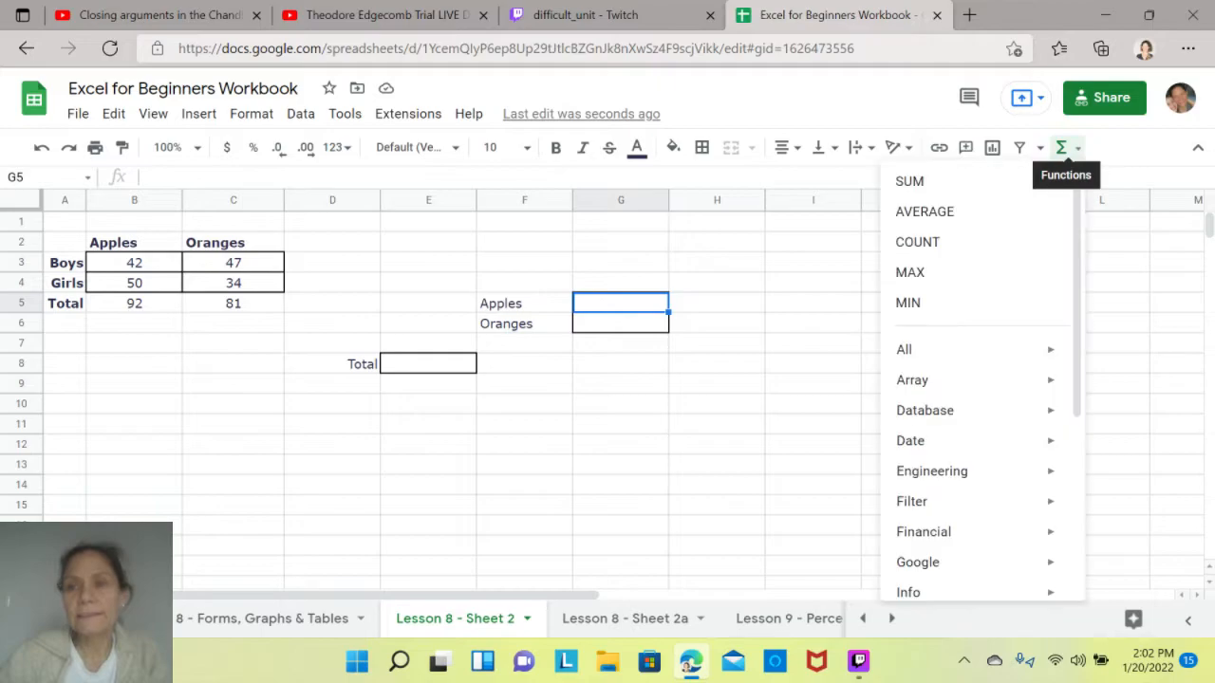
click(909, 180)
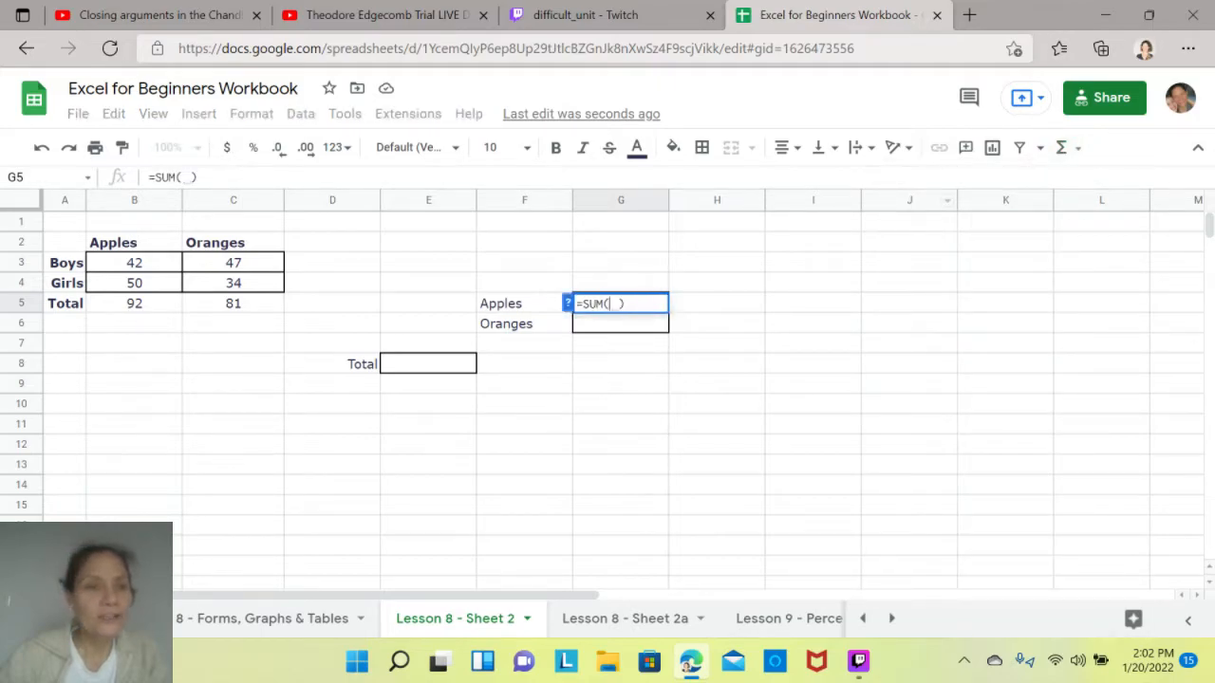
click(134, 304)
key(Return)
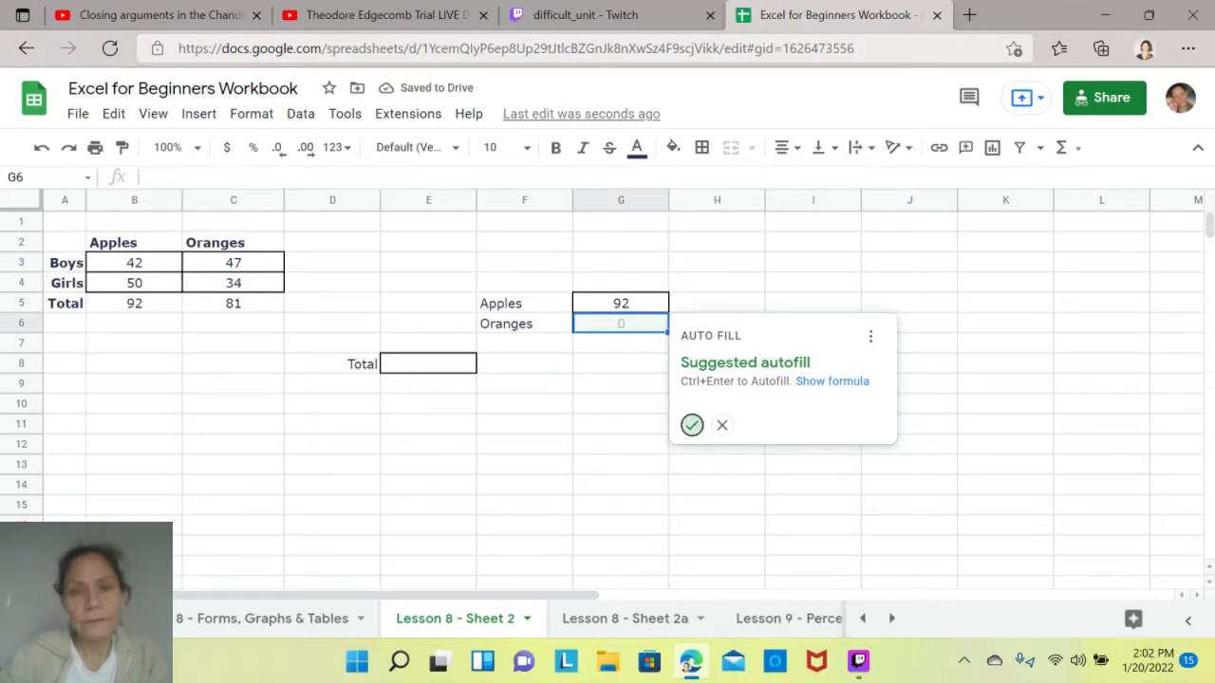
- Try the suggested autofill for oranges in G6, clear it, and compare the formulas in G5 and B5
click(690, 425)
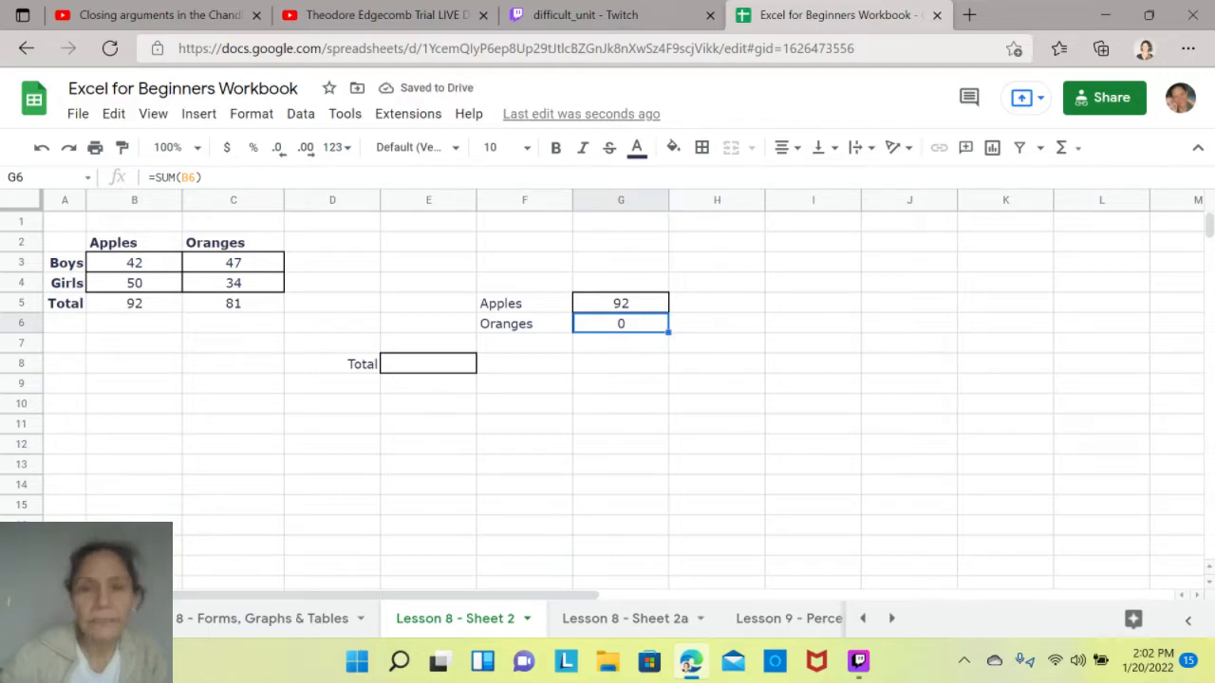
key(Delete)
click(620, 304)
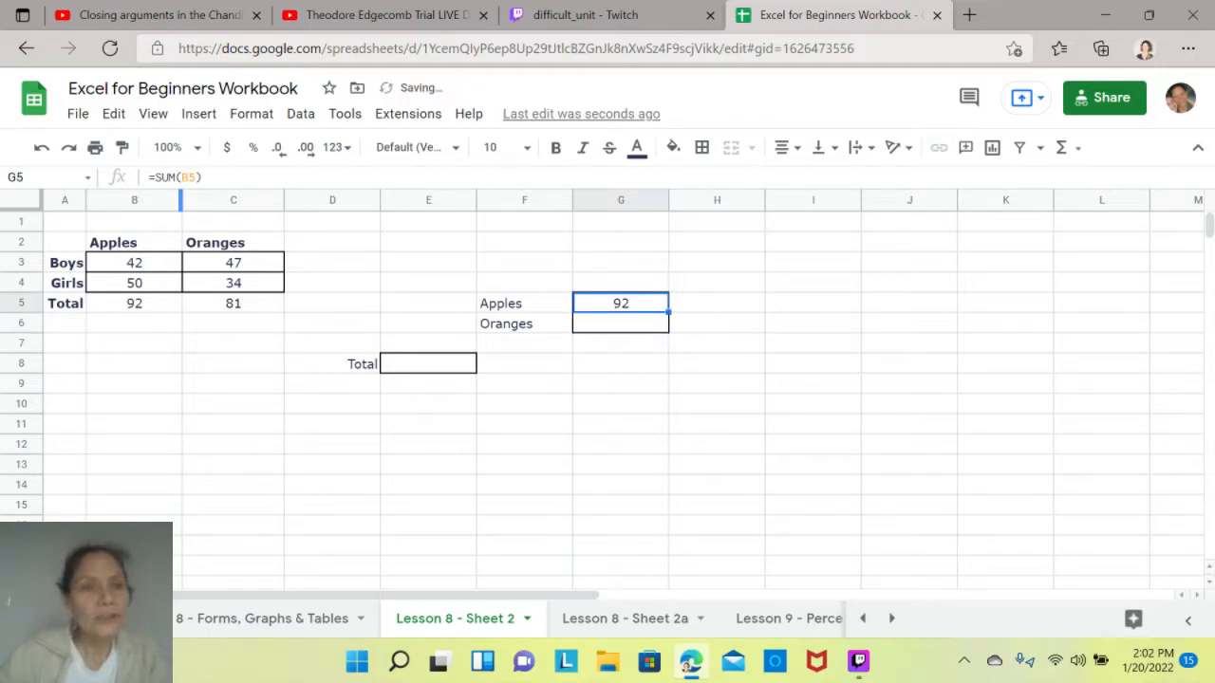
click(134, 304)
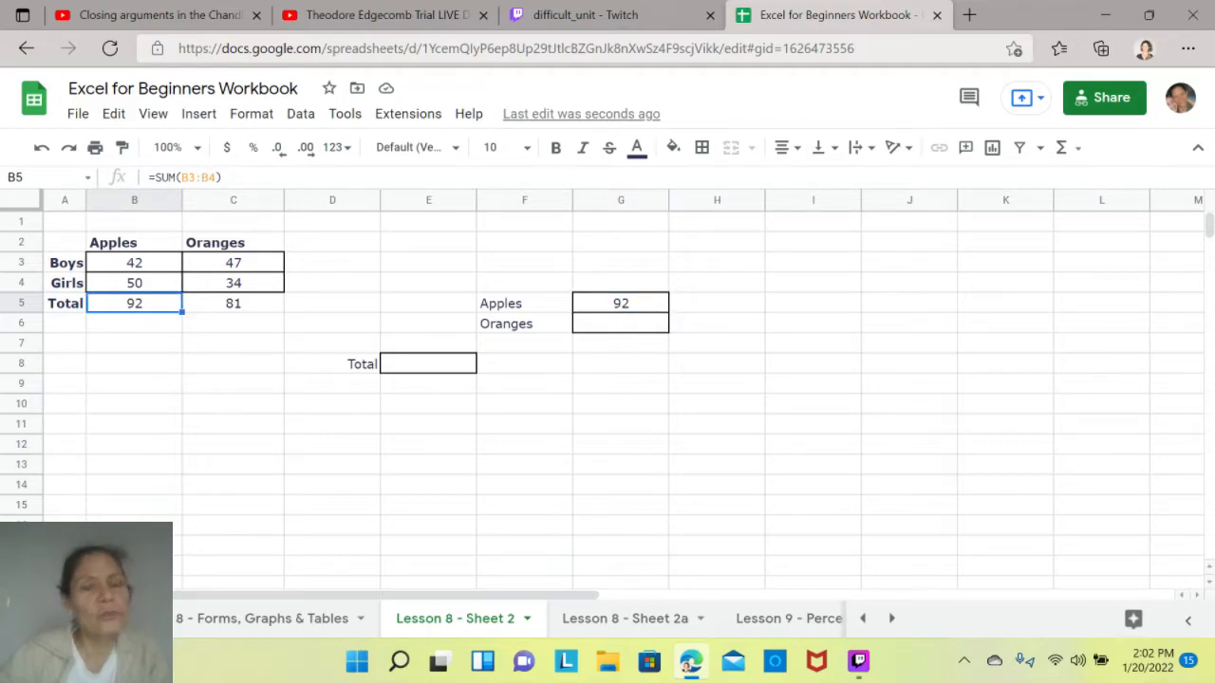
click(620, 324)
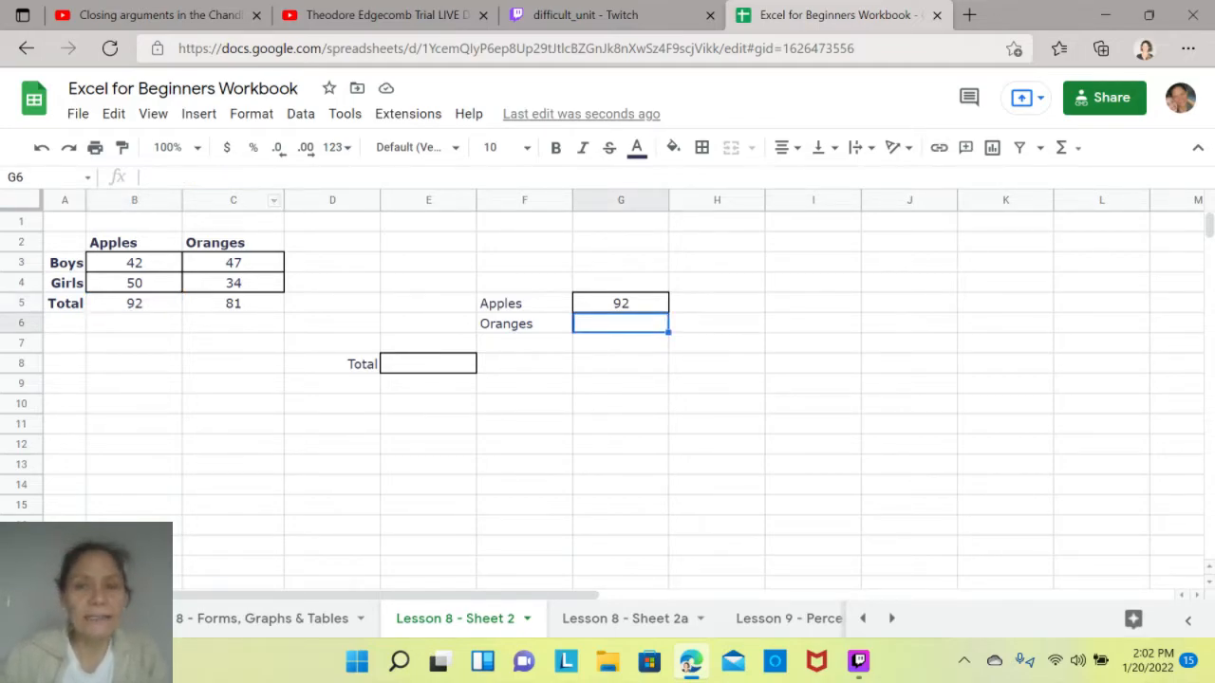
click(621, 304)
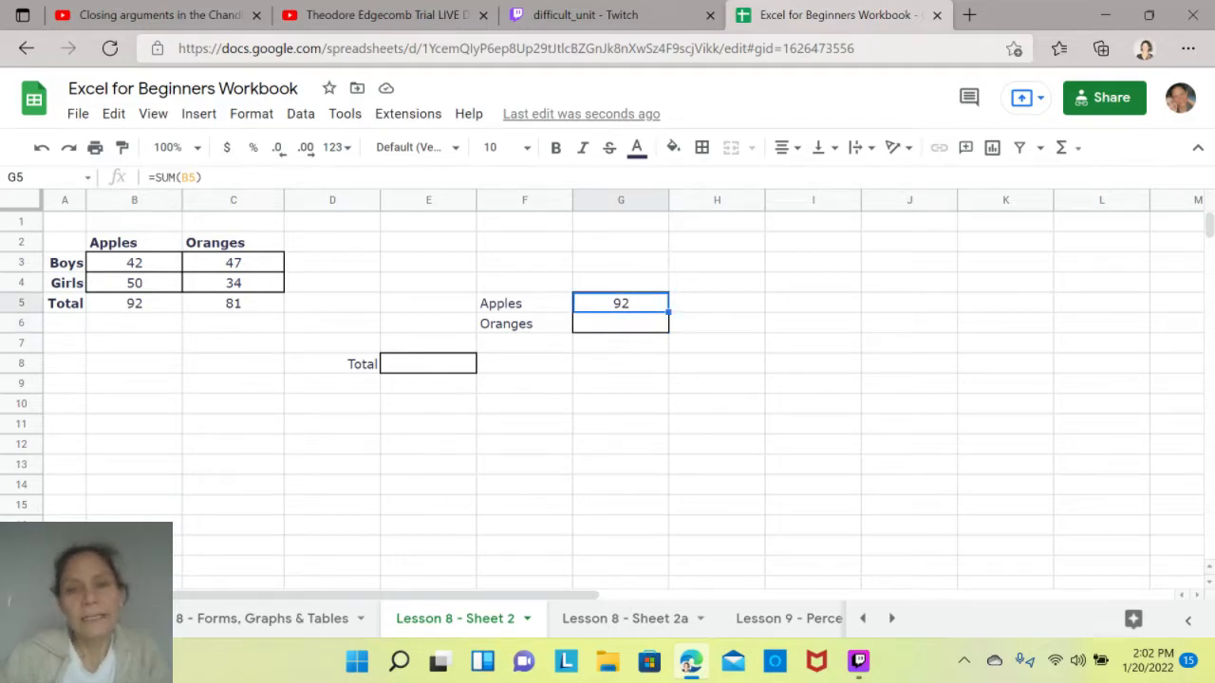
- Try summing the boys' and girls' oranges from C3:C4 in G6, and clear the cell again
click(620, 324)
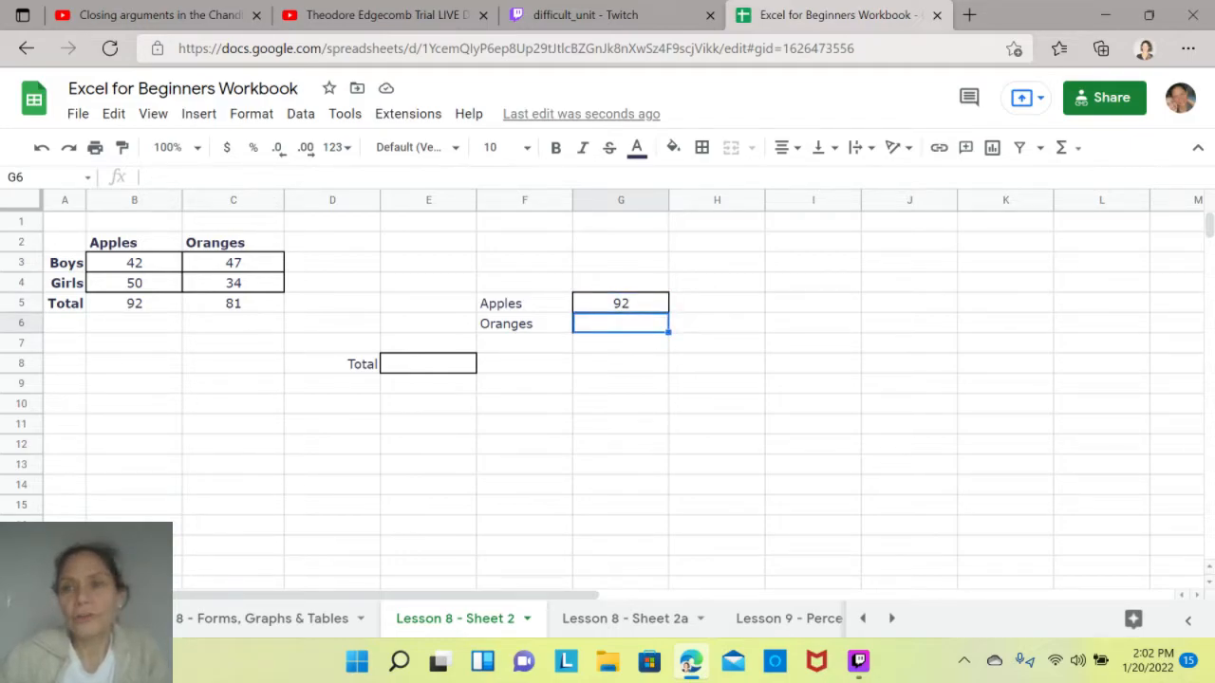
click(1061, 147)
click(908, 179)
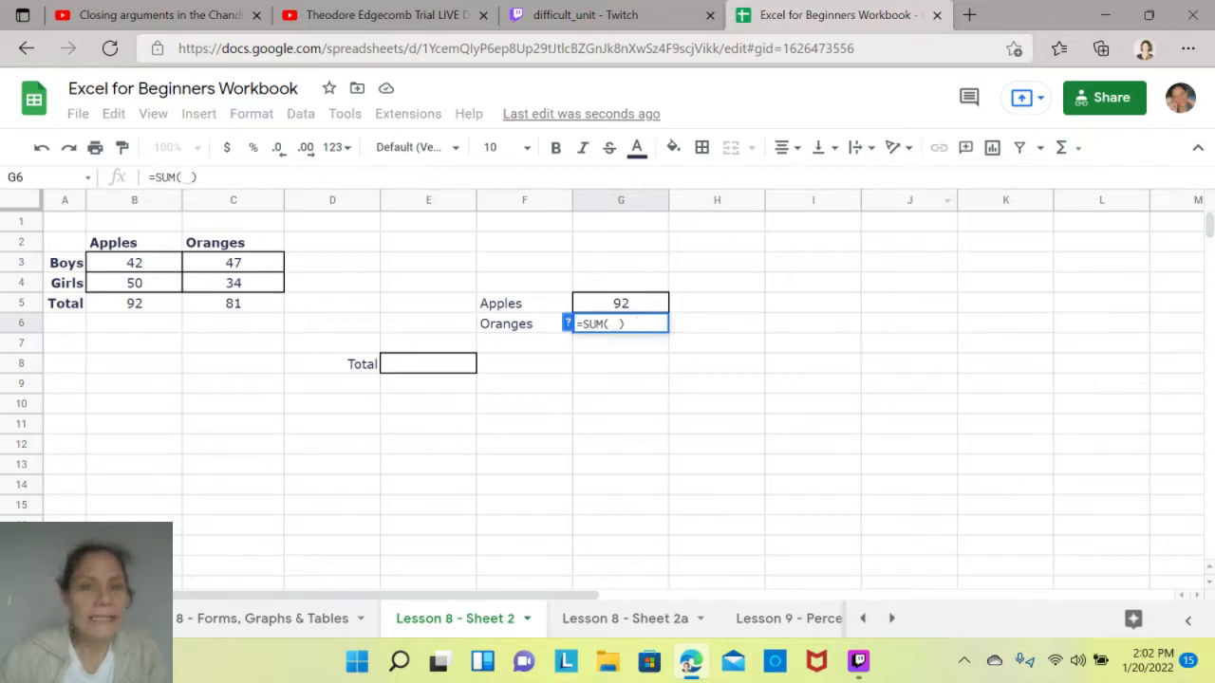
drag(233, 263, 233, 282)
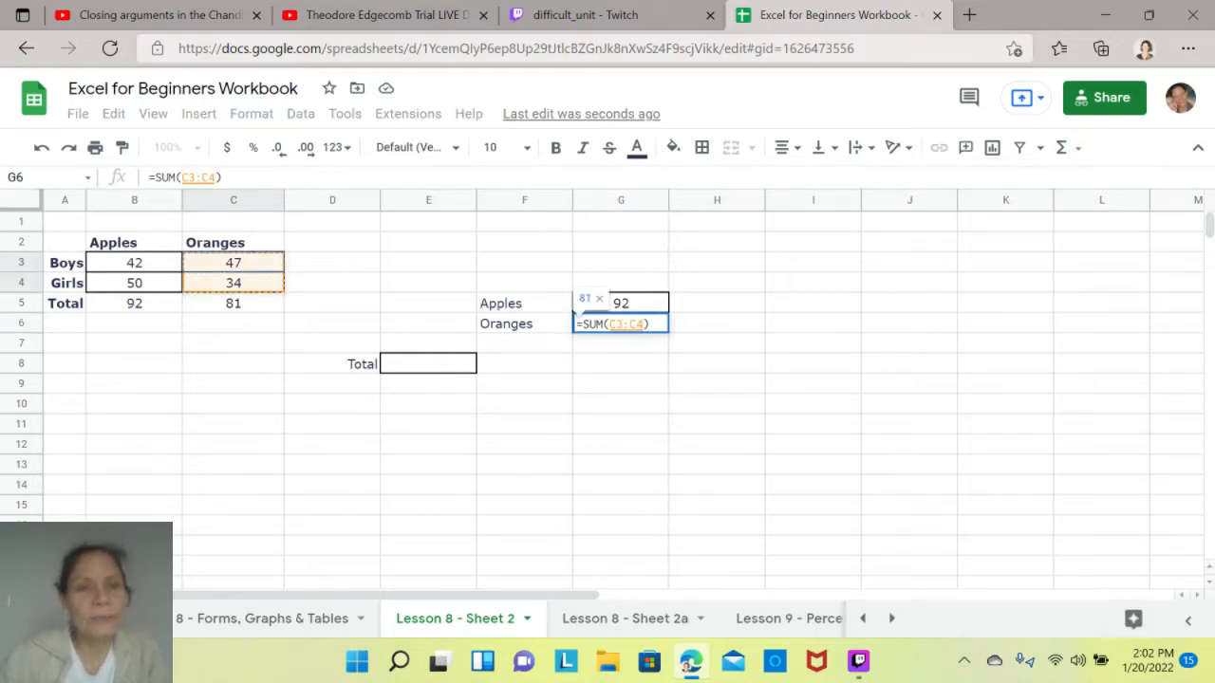
key(Return)
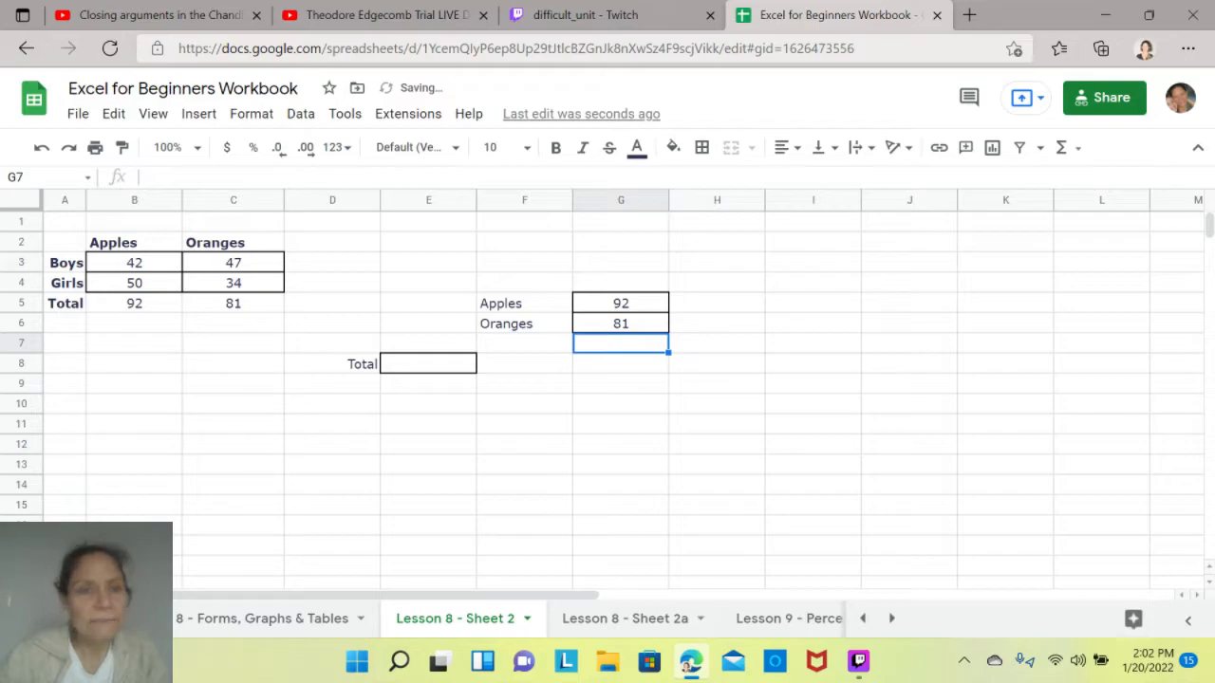
click(620, 323)
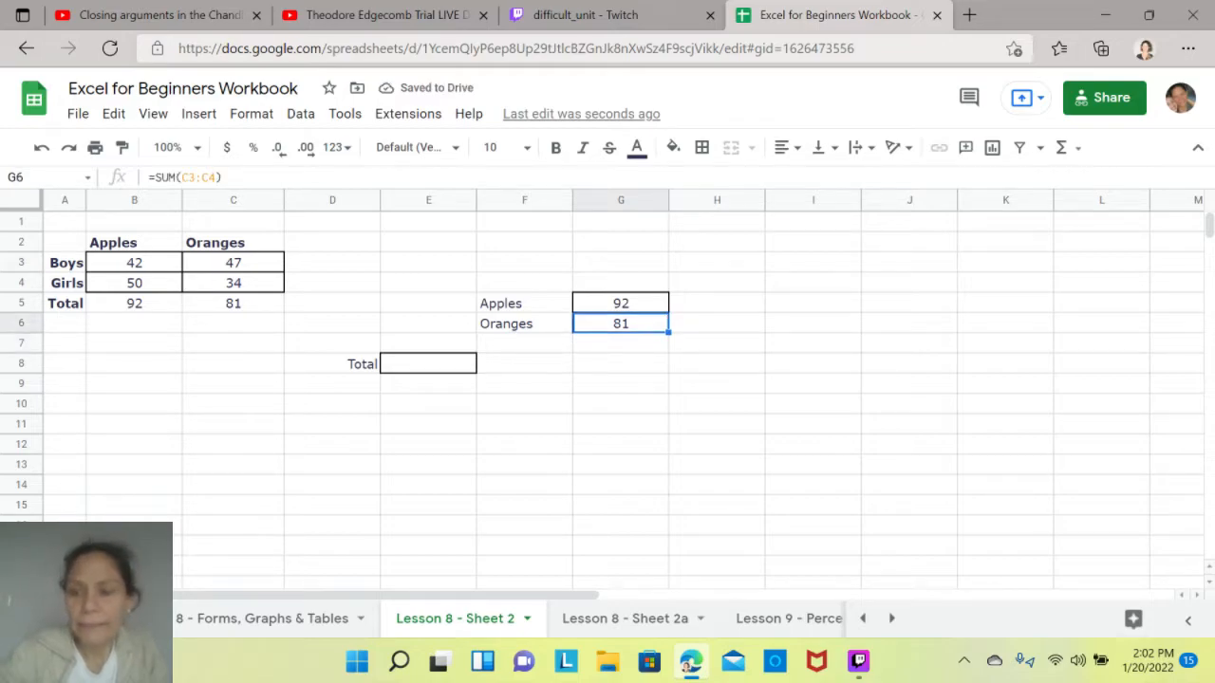
key(Delete)
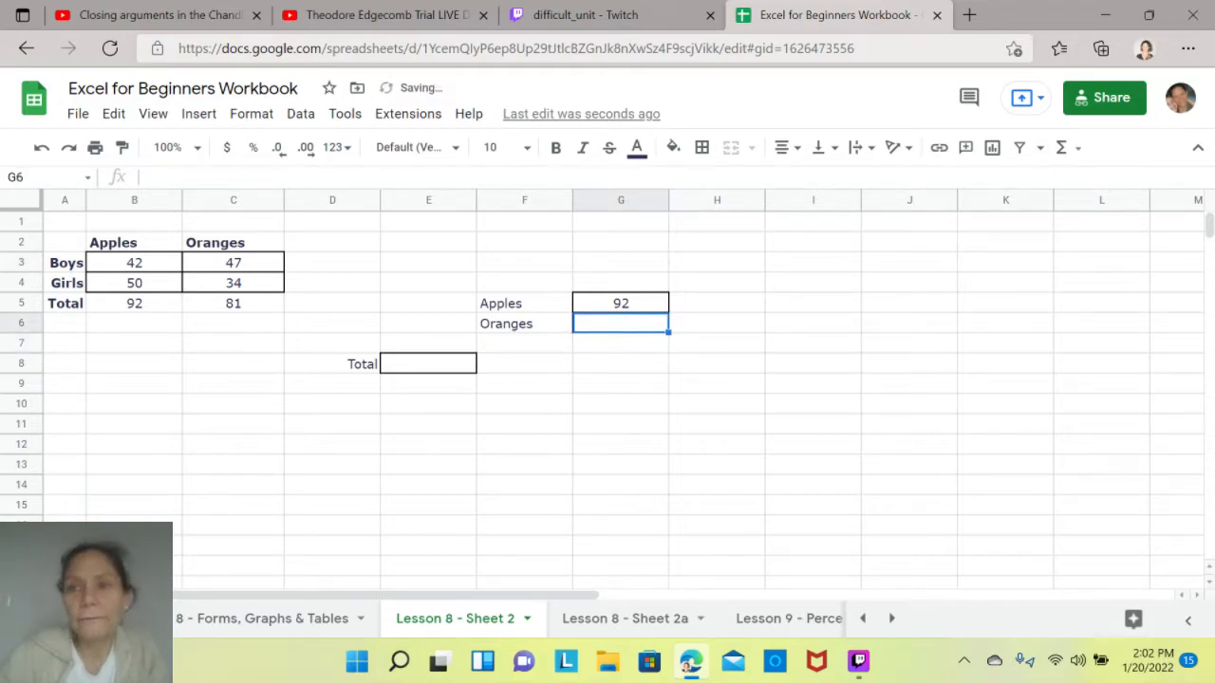
- In G6 of Lesson 8 - Sheet 2, enter a SUM formula that brings in the oranges total from C5
click(1061, 147)
click(908, 180)
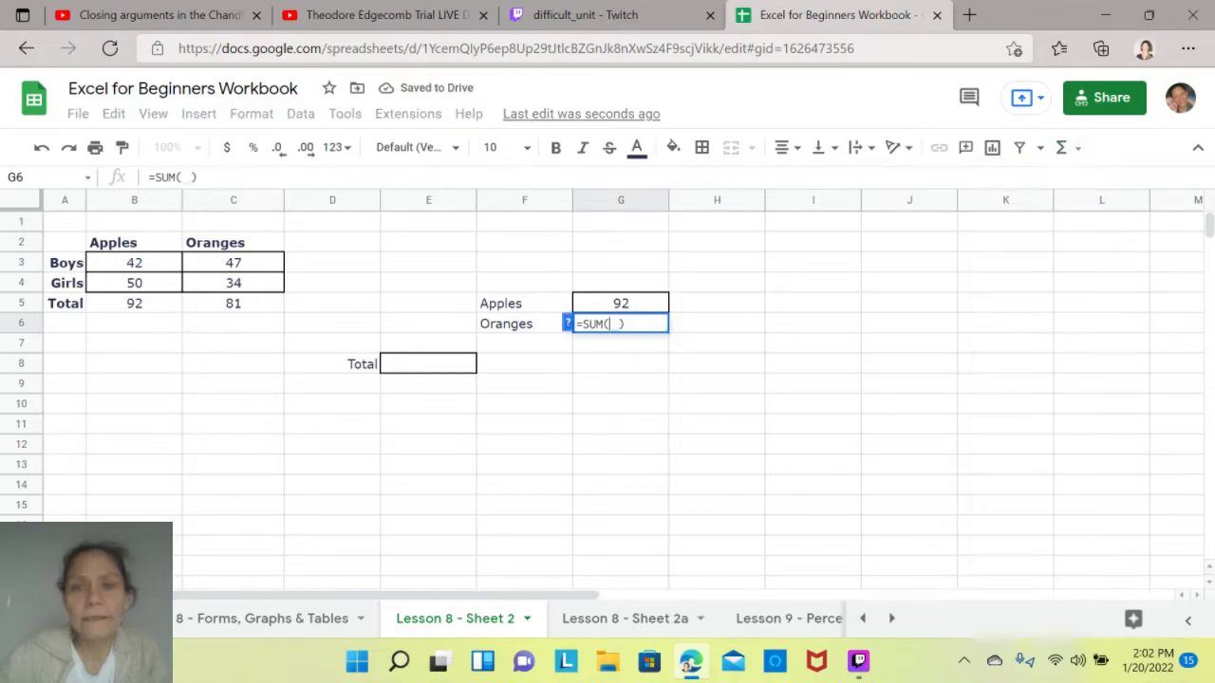
click(233, 304)
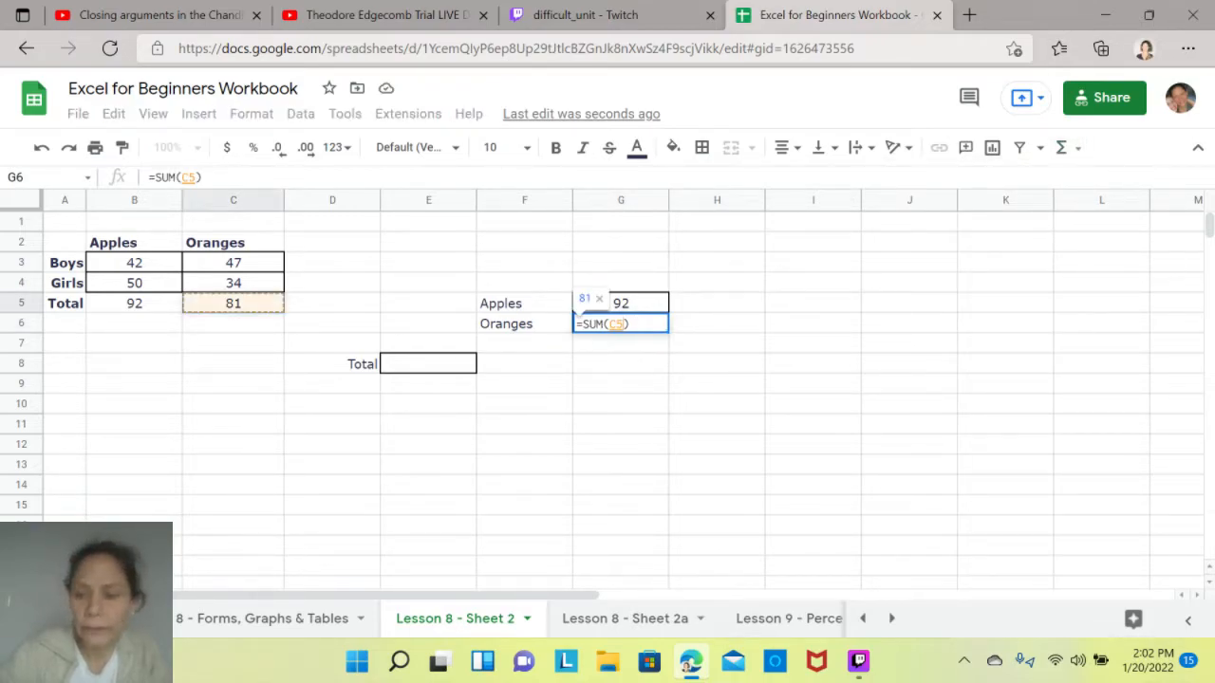
key(Return)
click(620, 323)
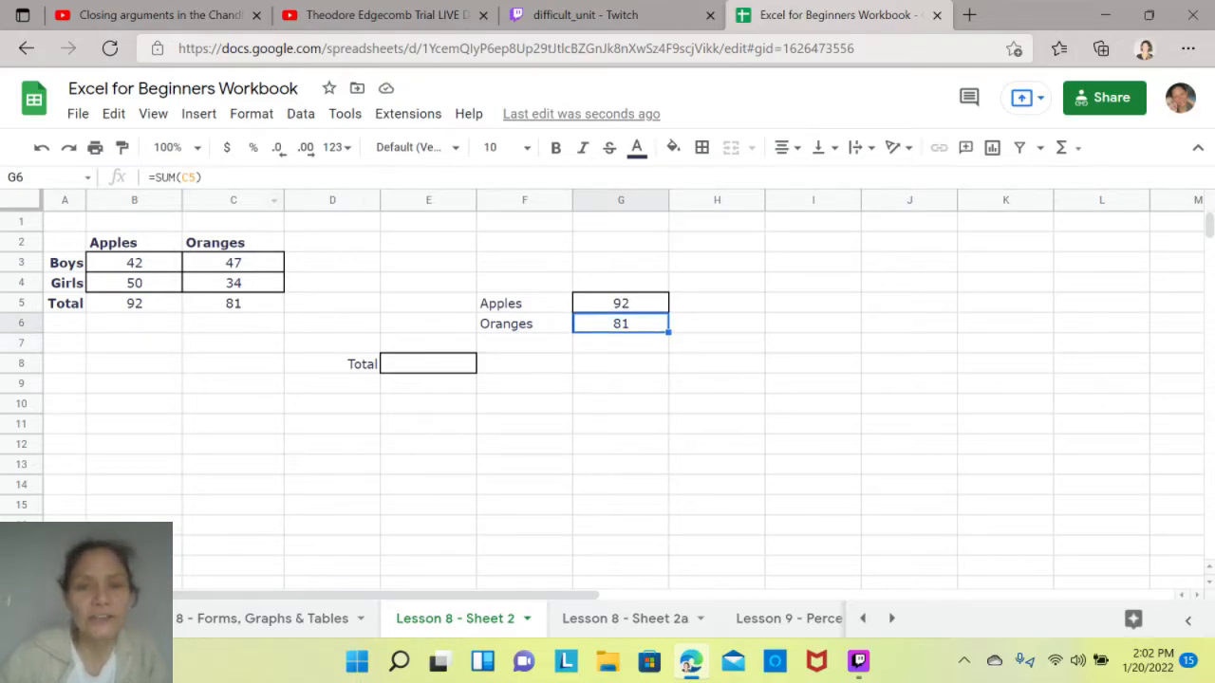
click(620, 404)
- In E8 of Lesson 8 - Sheet 2, sum the apples and oranges totals from B5:C5
click(428, 364)
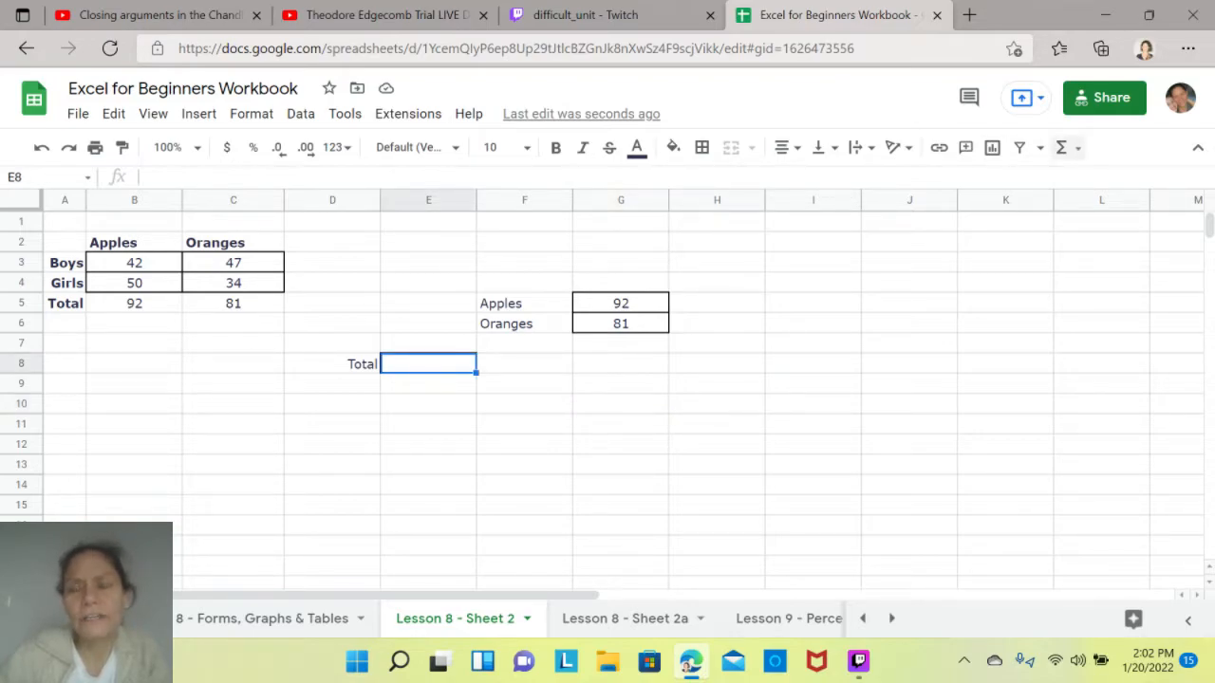
click(1061, 147)
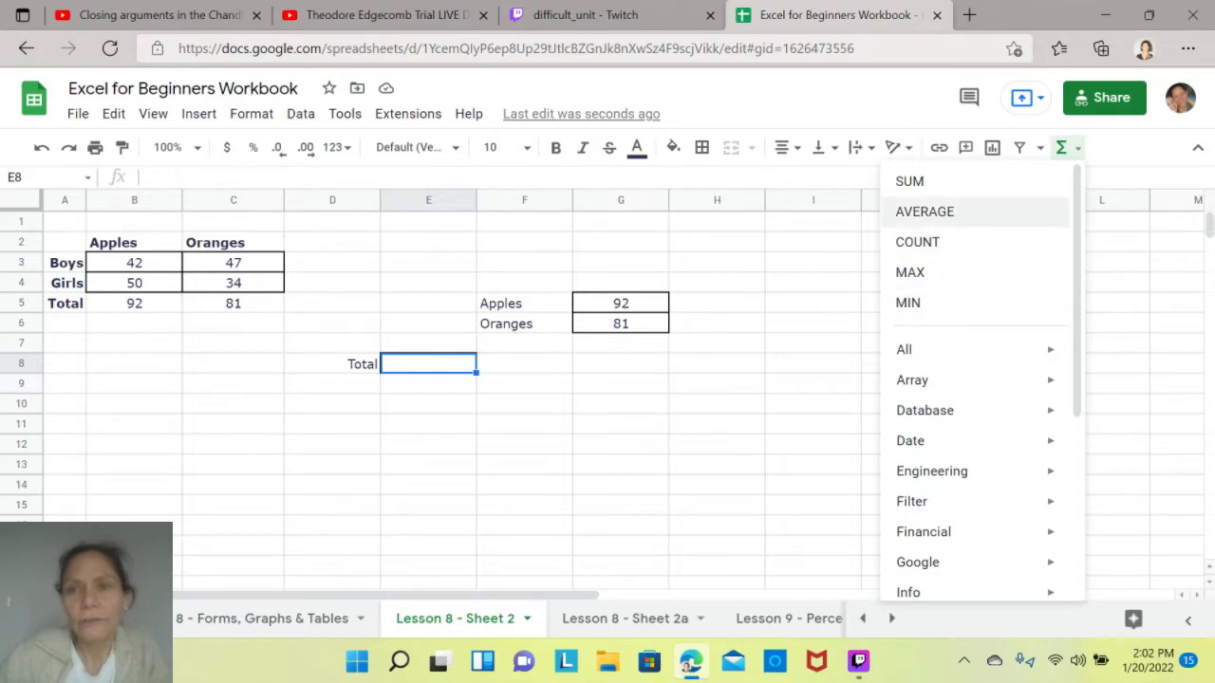
click(909, 178)
click(261, 618)
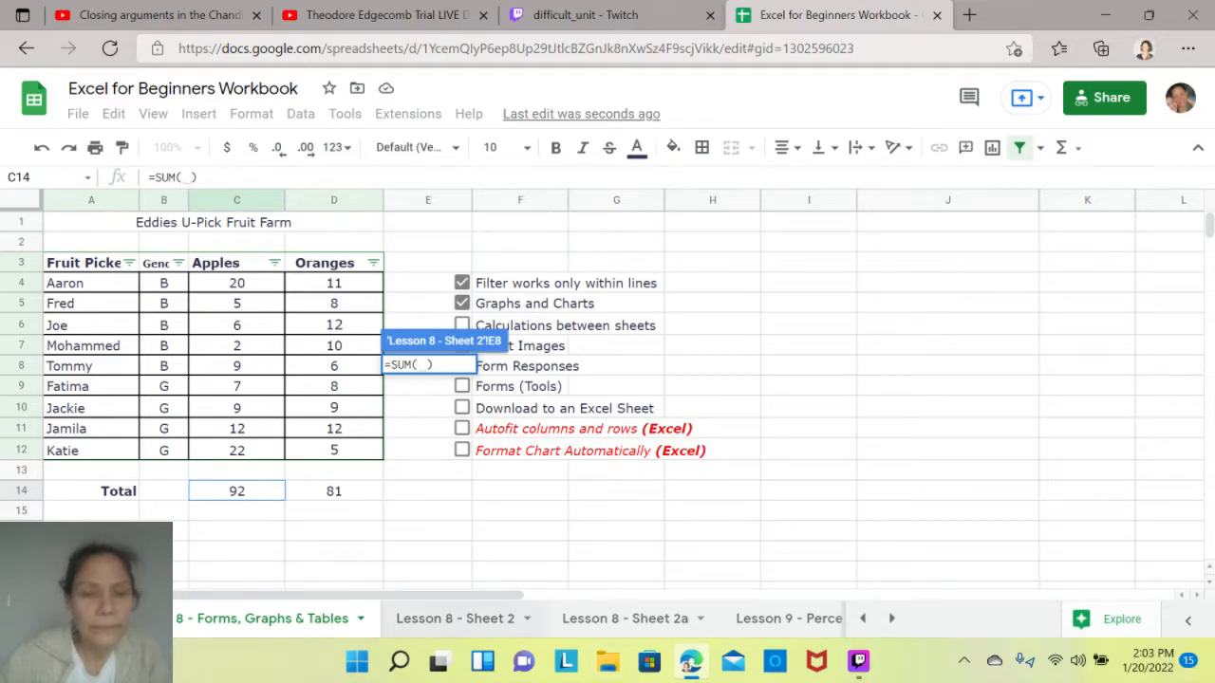
click(455, 617)
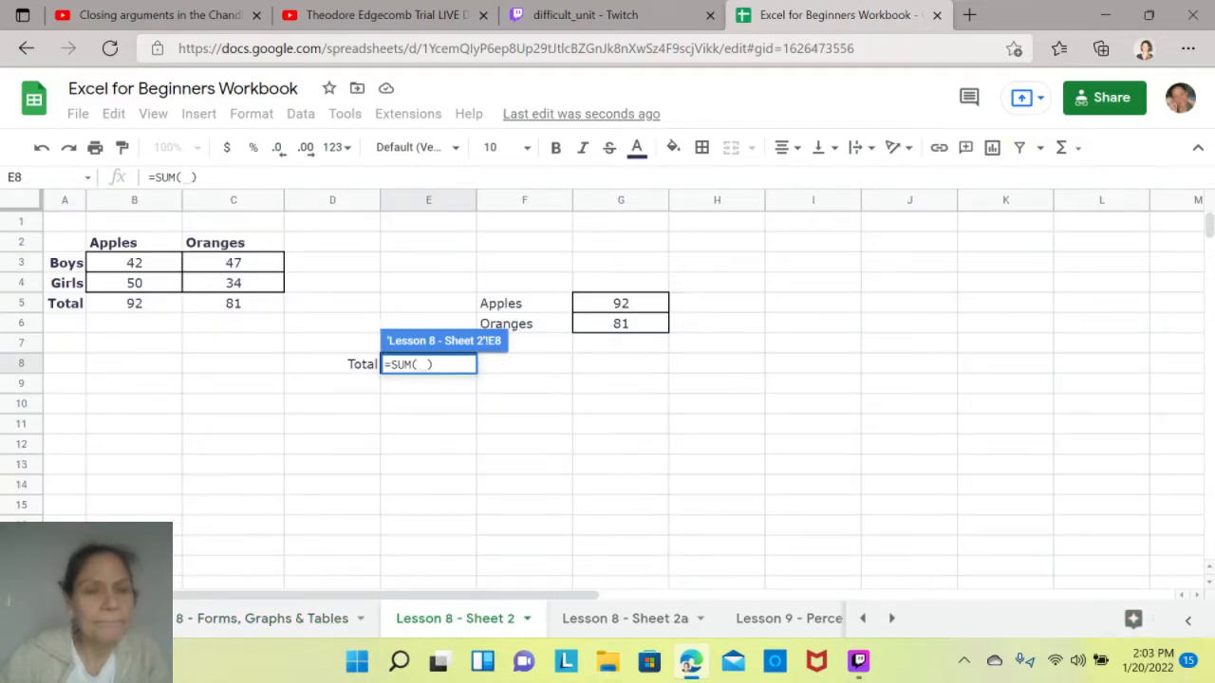
drag(134, 303, 233, 303)
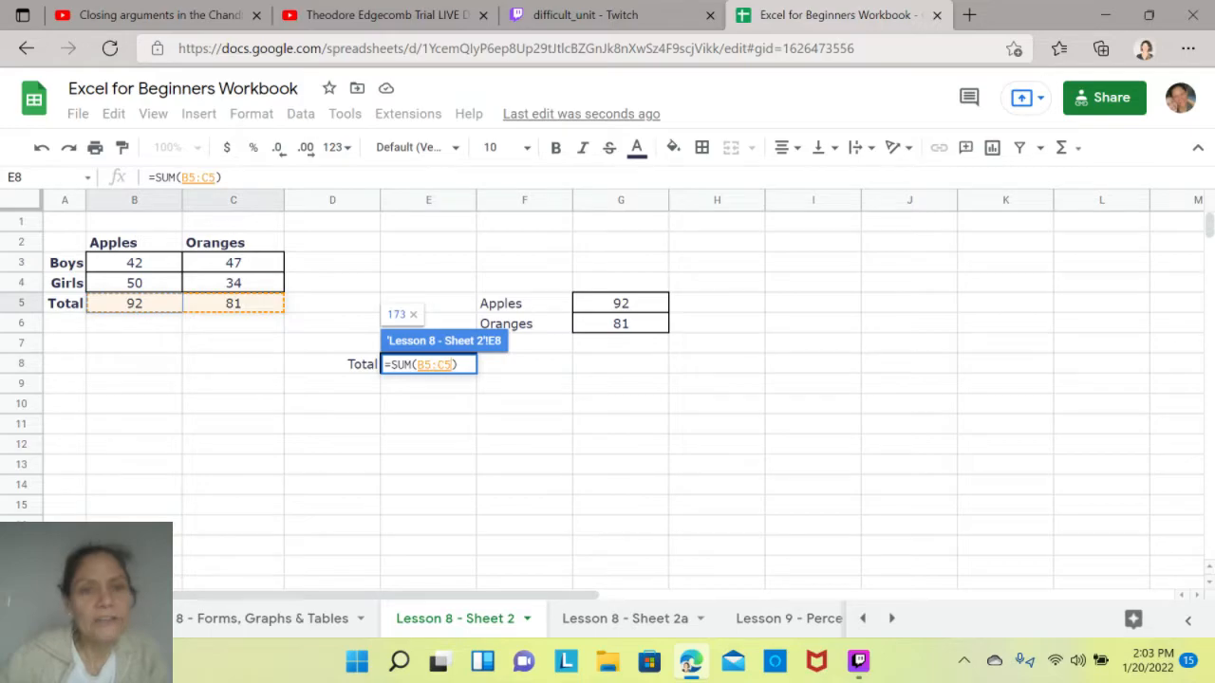
key(Return)
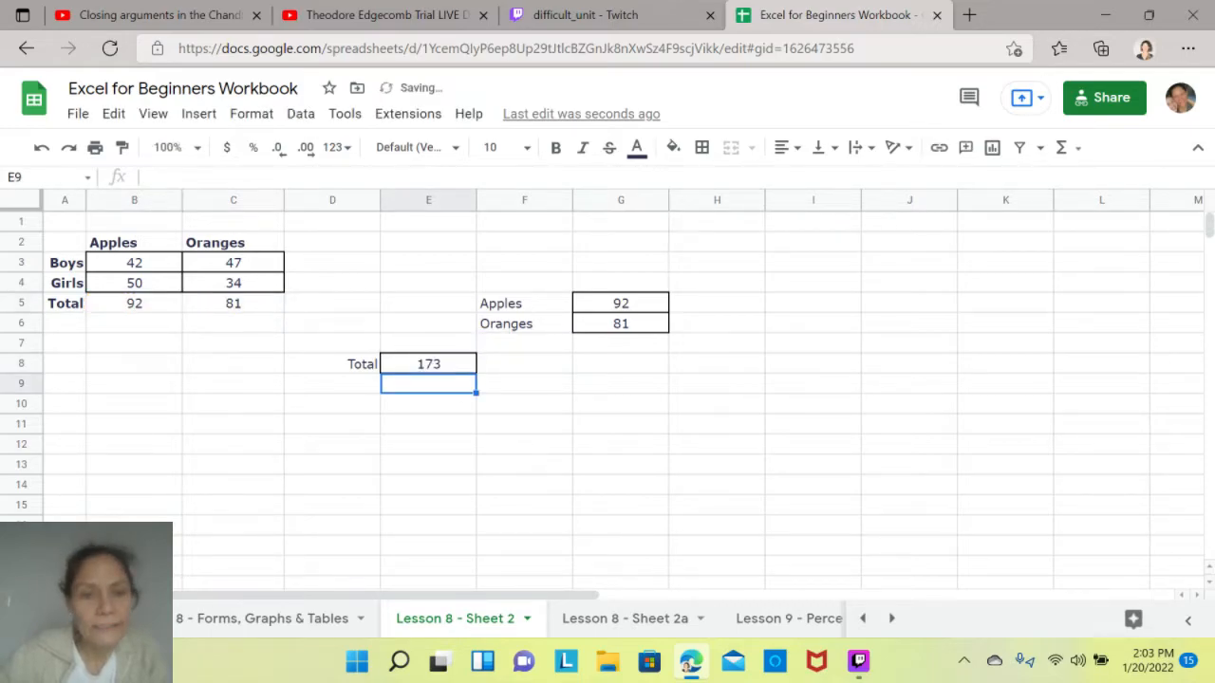
- Cross-check the grand total by summing C14:D14 in E14 of the Forms, Graphs & Tables sheet, clear E14, and return to Lesson 8 - Sheet 2
click(262, 617)
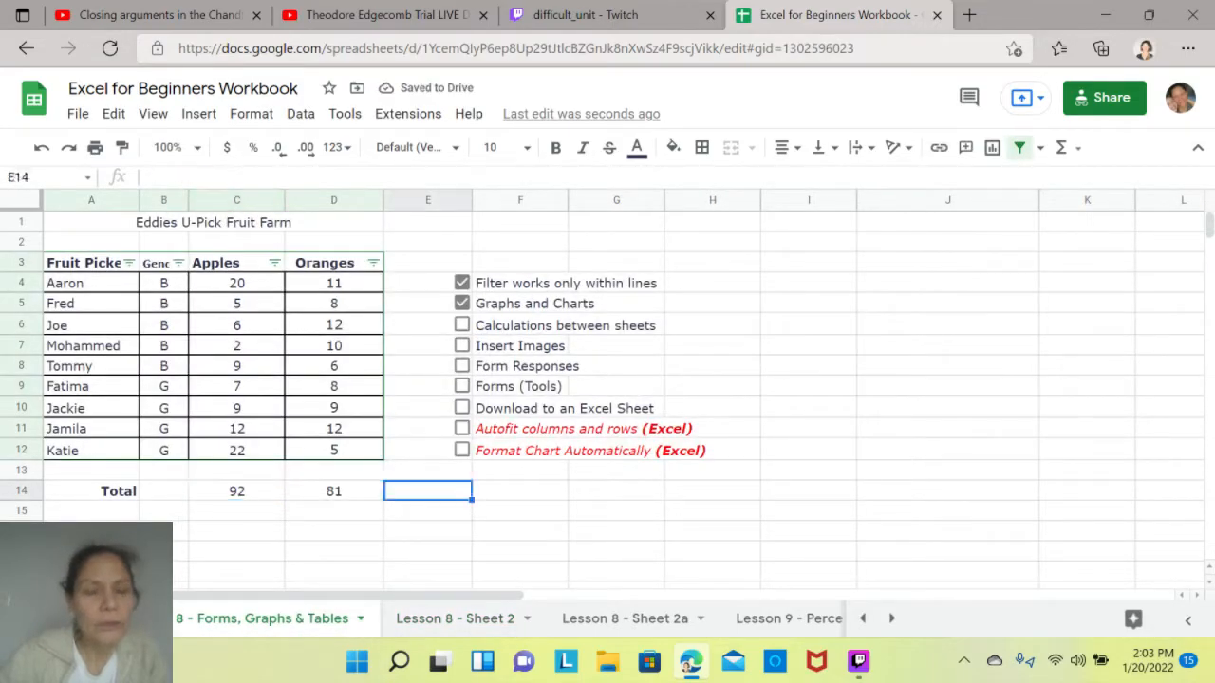
click(1062, 147)
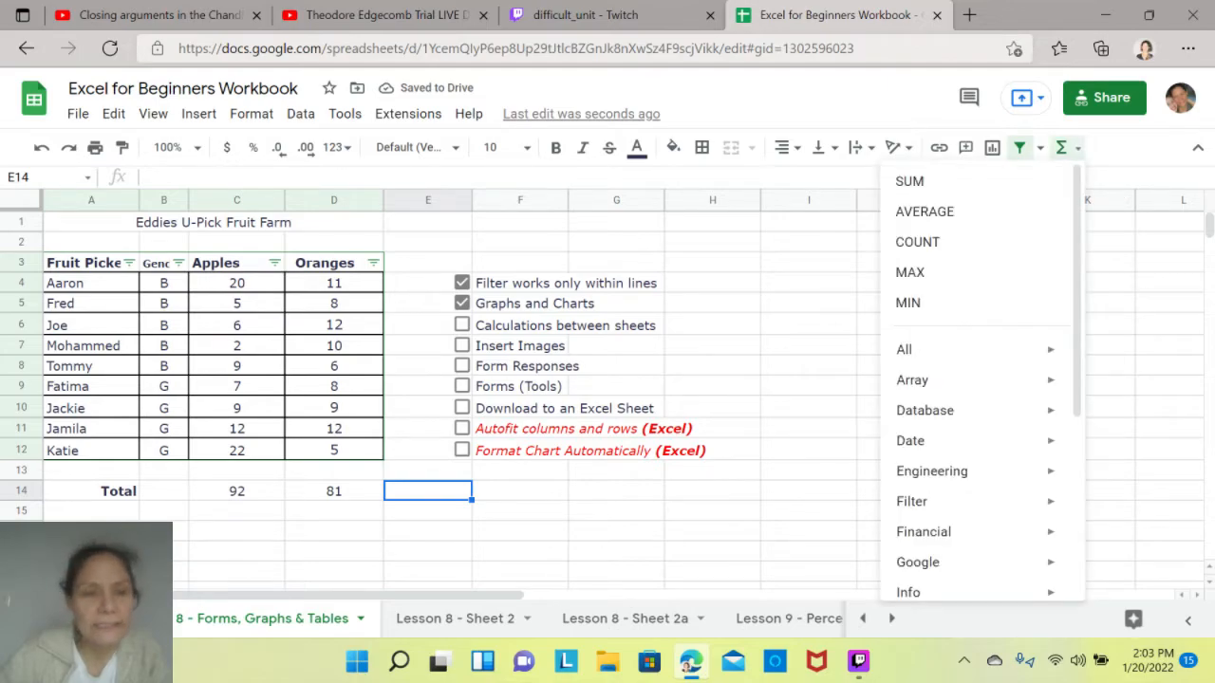
drag(238, 491, 334, 490)
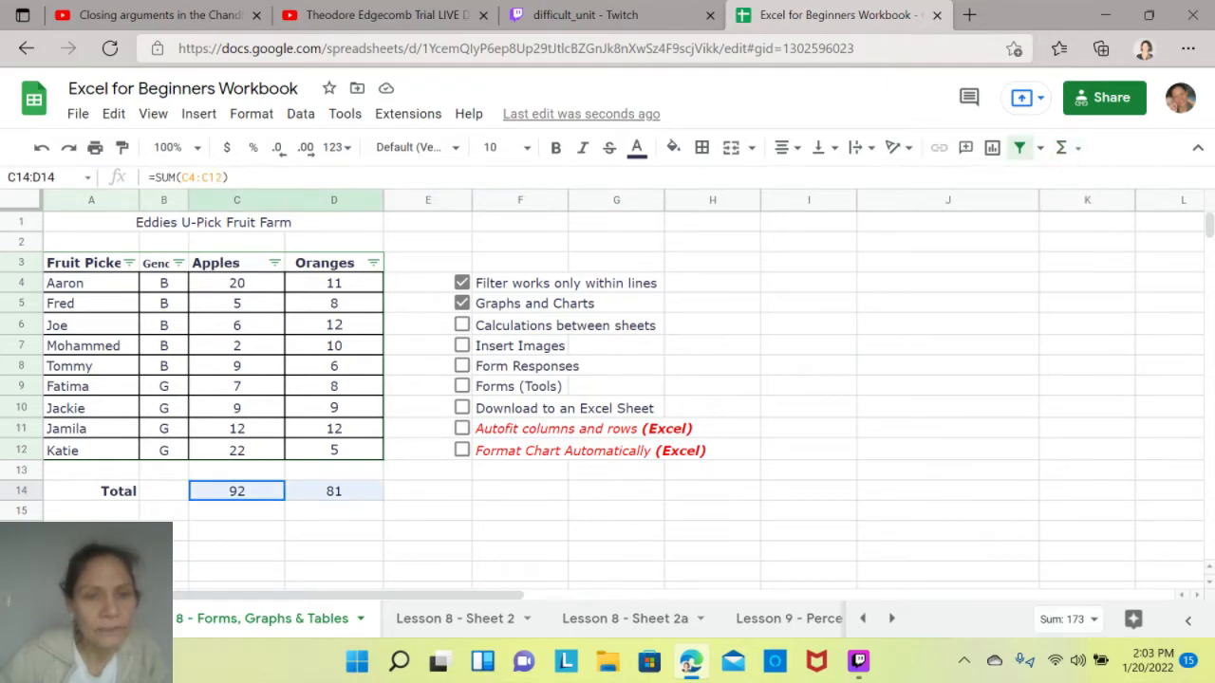
click(427, 490)
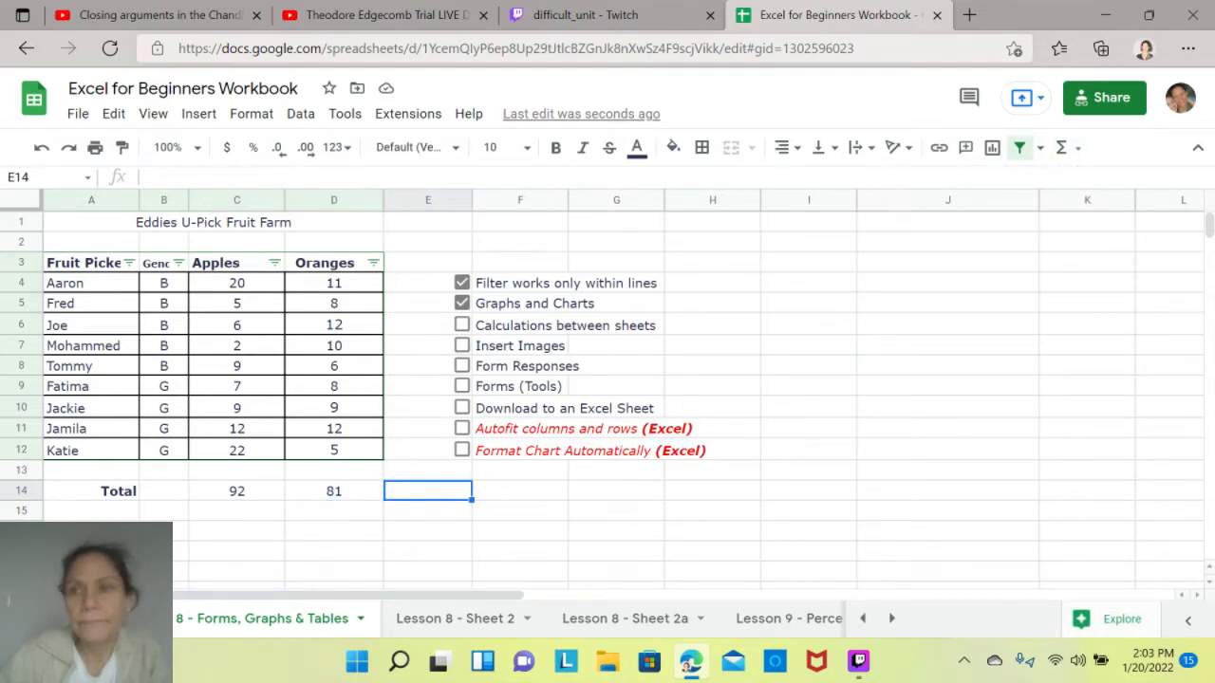
click(1063, 147)
click(908, 182)
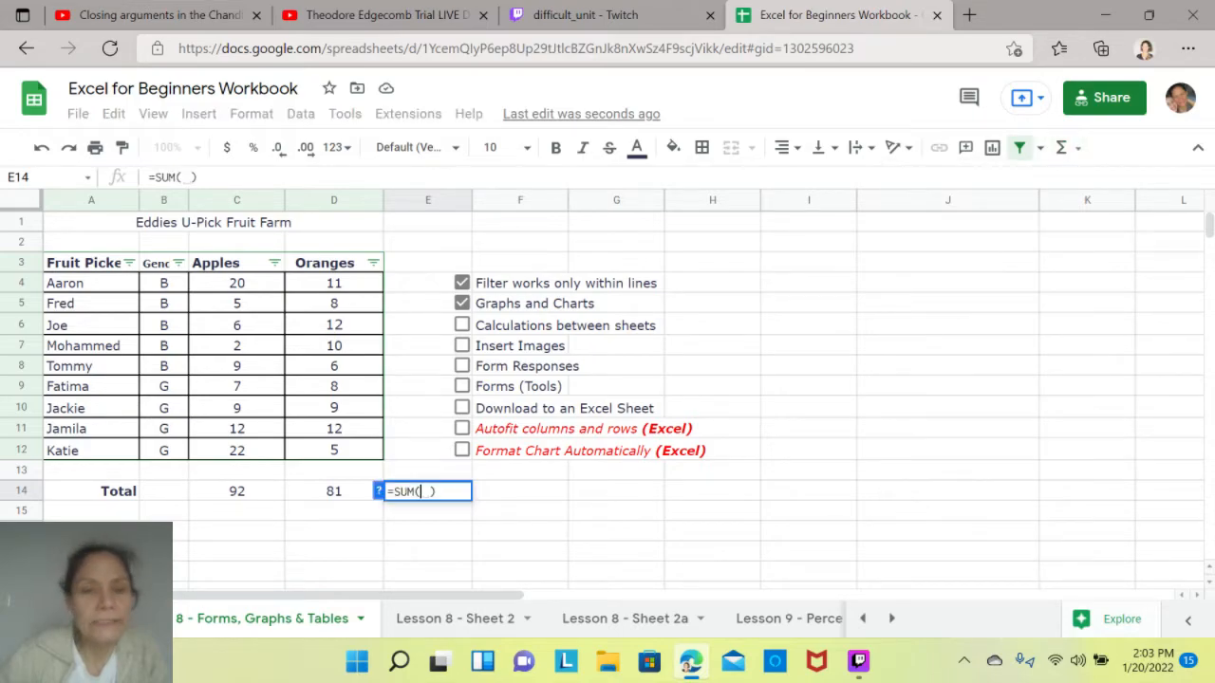
drag(237, 490, 334, 491)
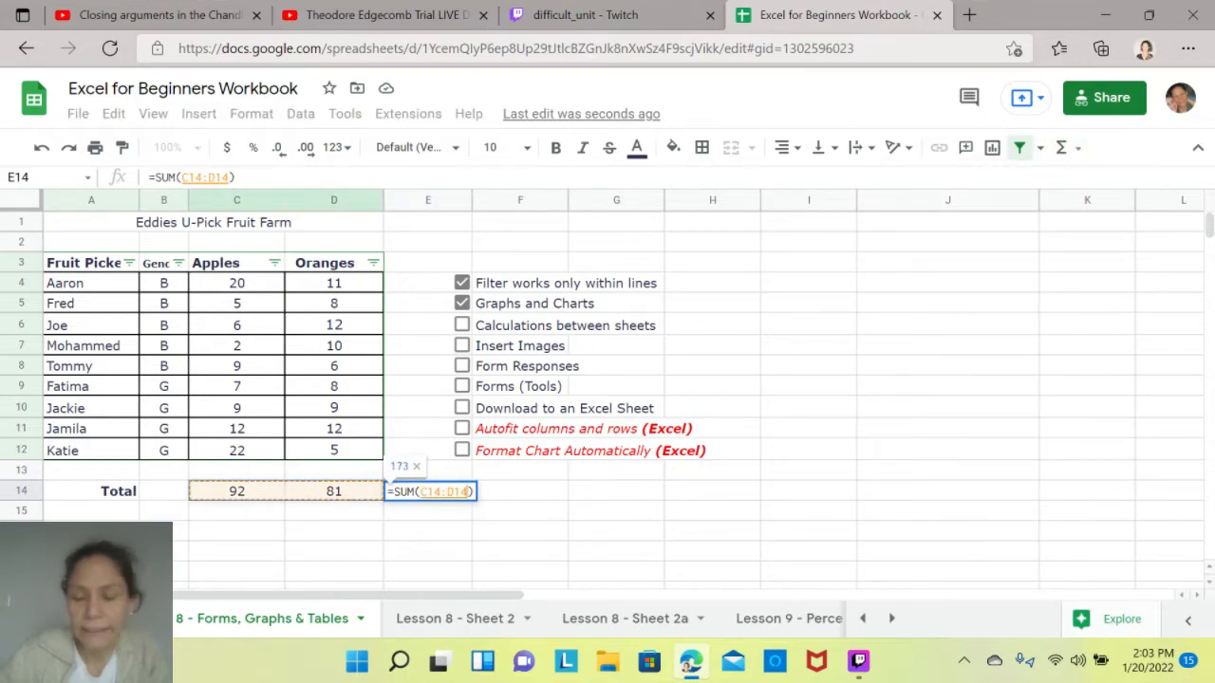
key(Return)
click(427, 490)
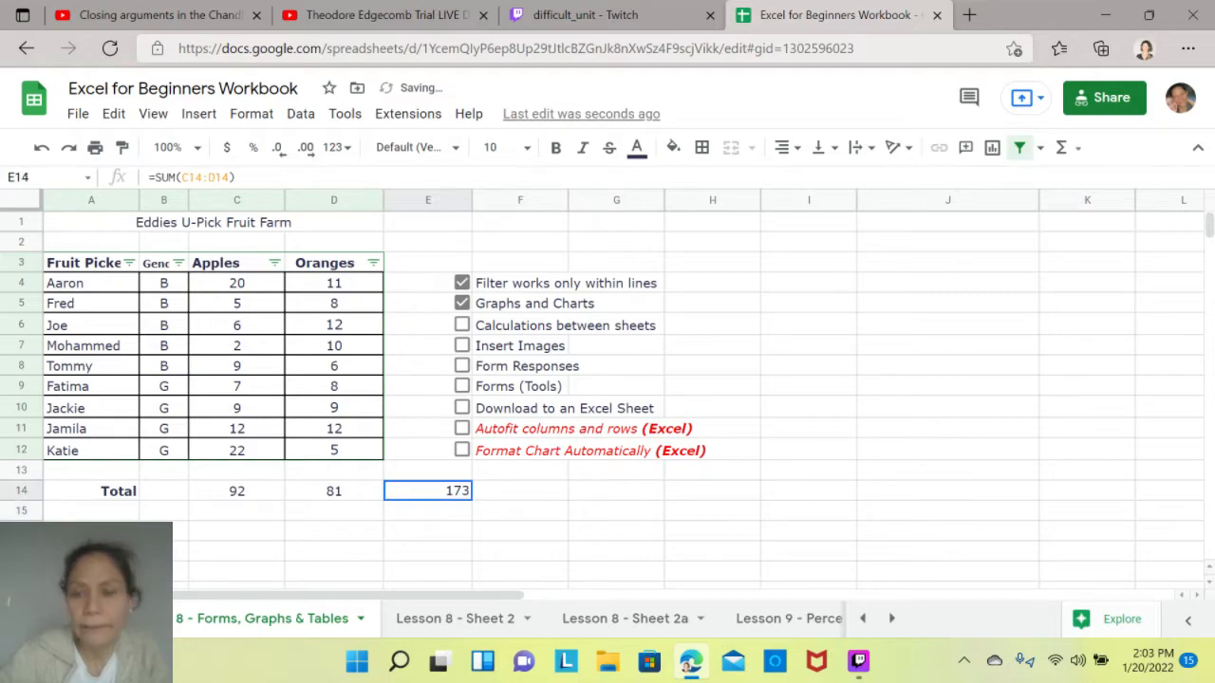
key(Delete)
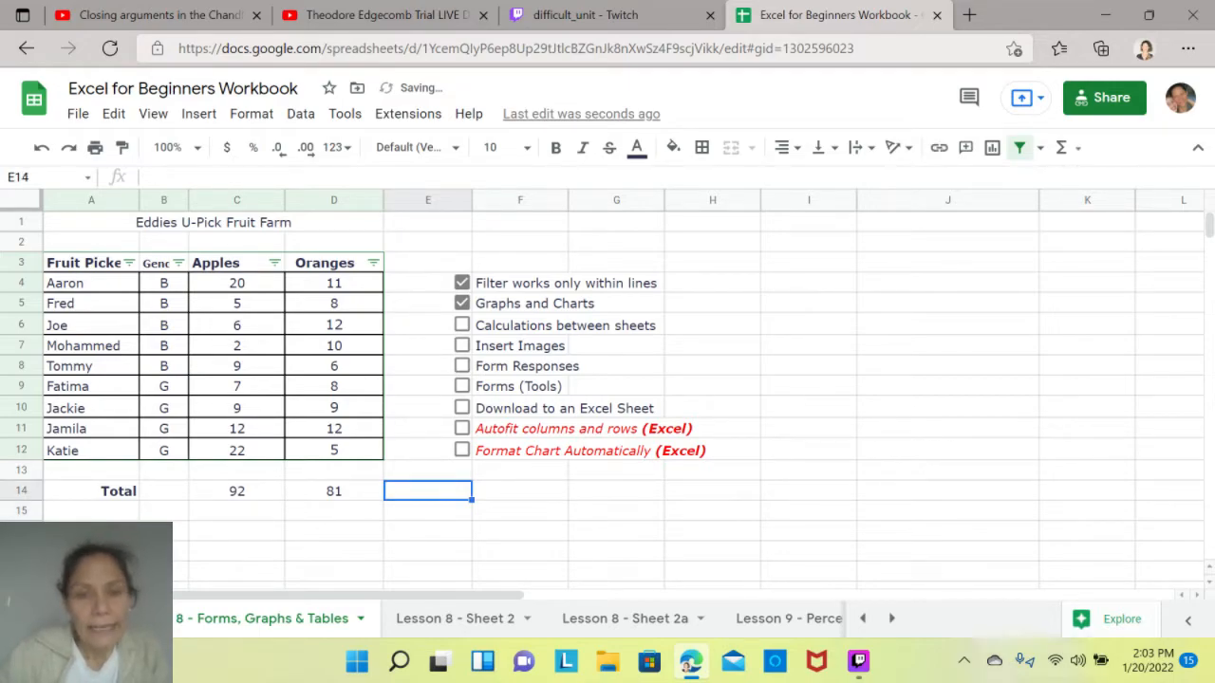
click(456, 618)
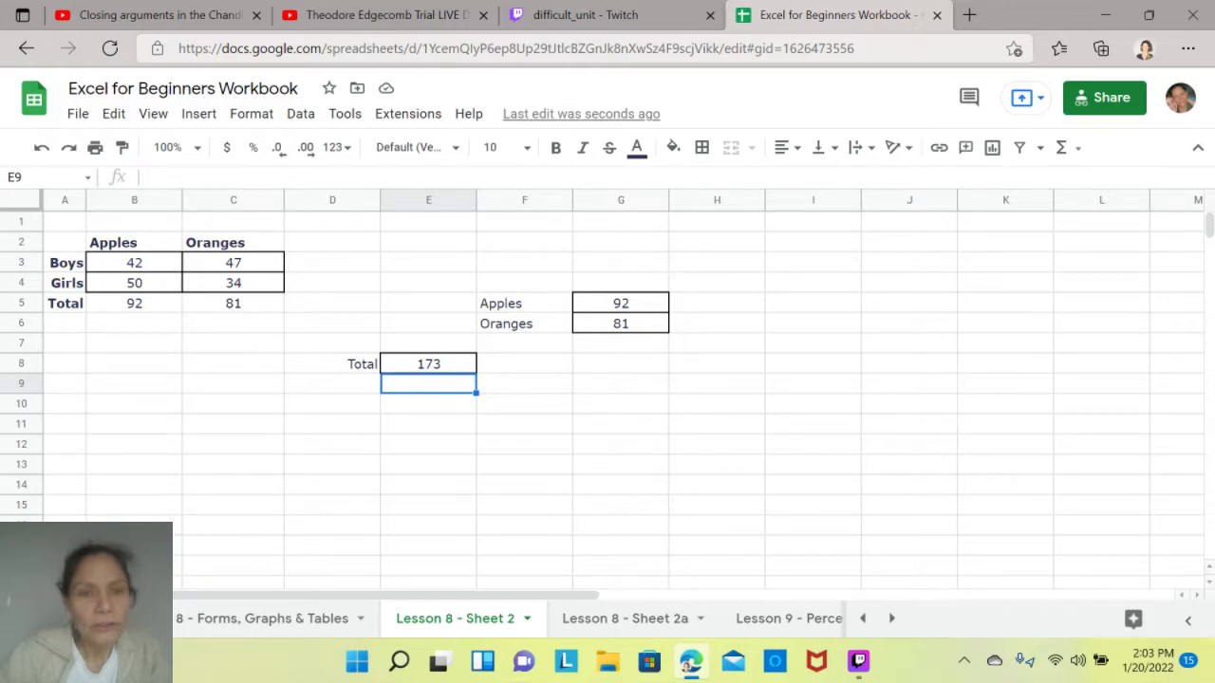
- Go to Lesson 8 - Sheet 2a and clear the existing average formula from B2
click(525, 444)
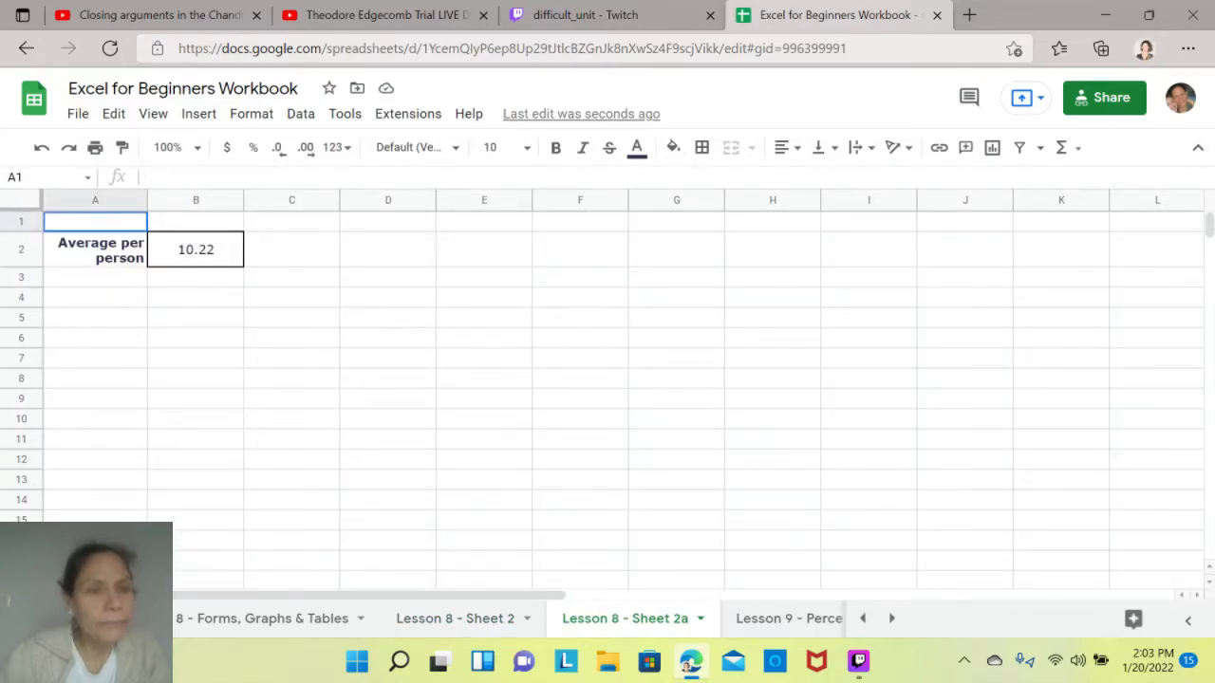
click(195, 250)
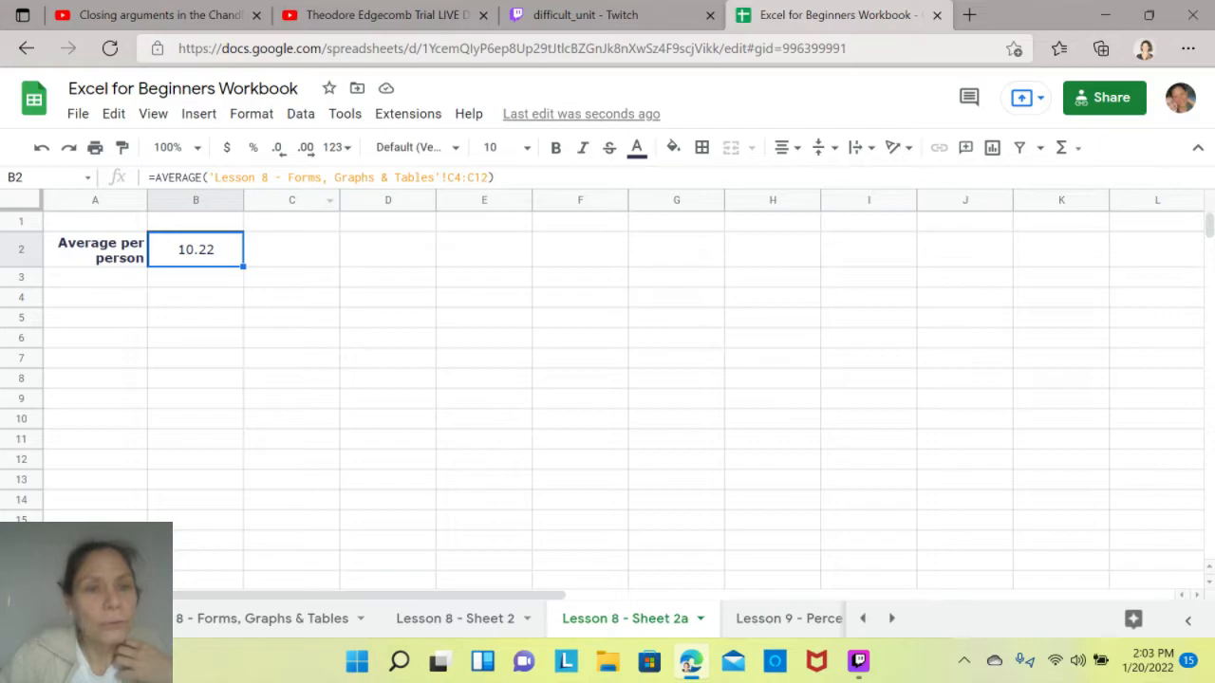
key(Delete)
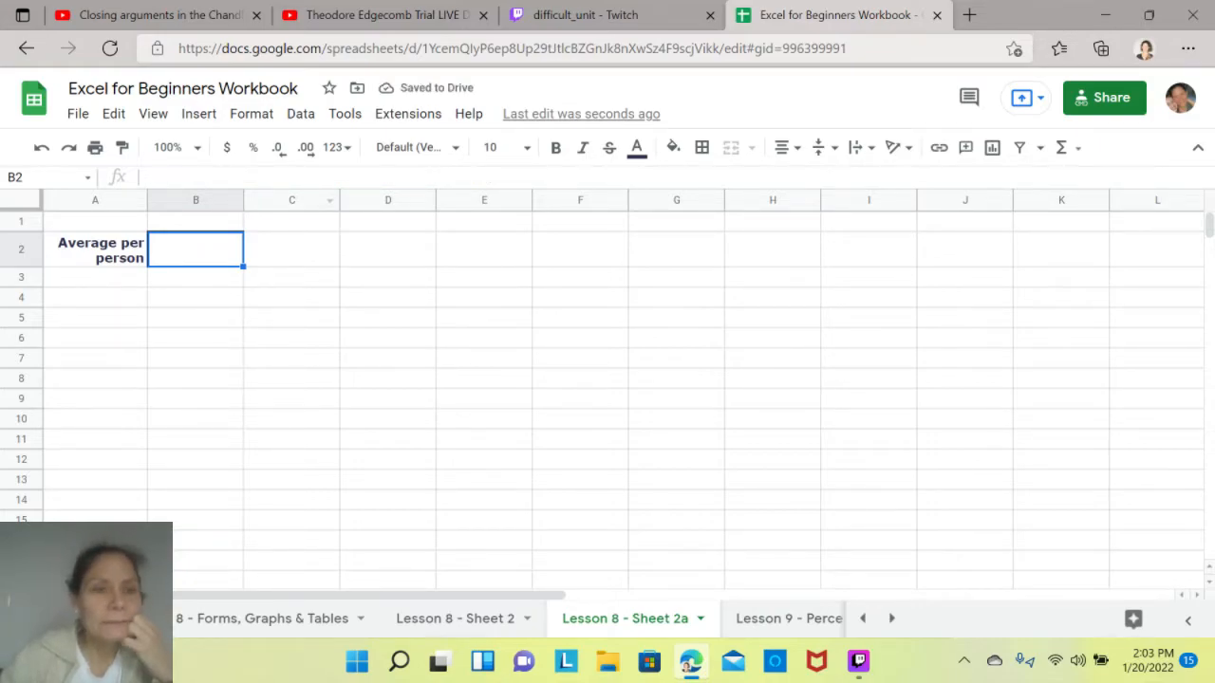
- Change the label in A2 of Lesson 8 - Sheet 2a to "Average Apples Per Person"
click(95, 249)
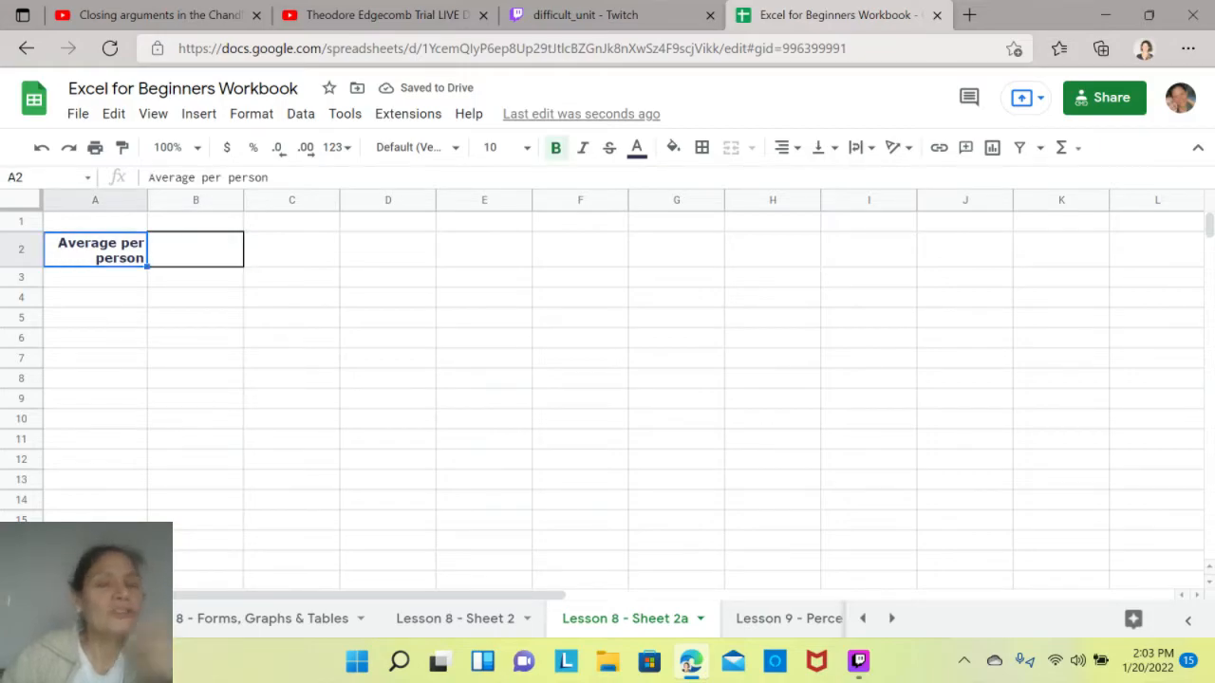
text(Ave)
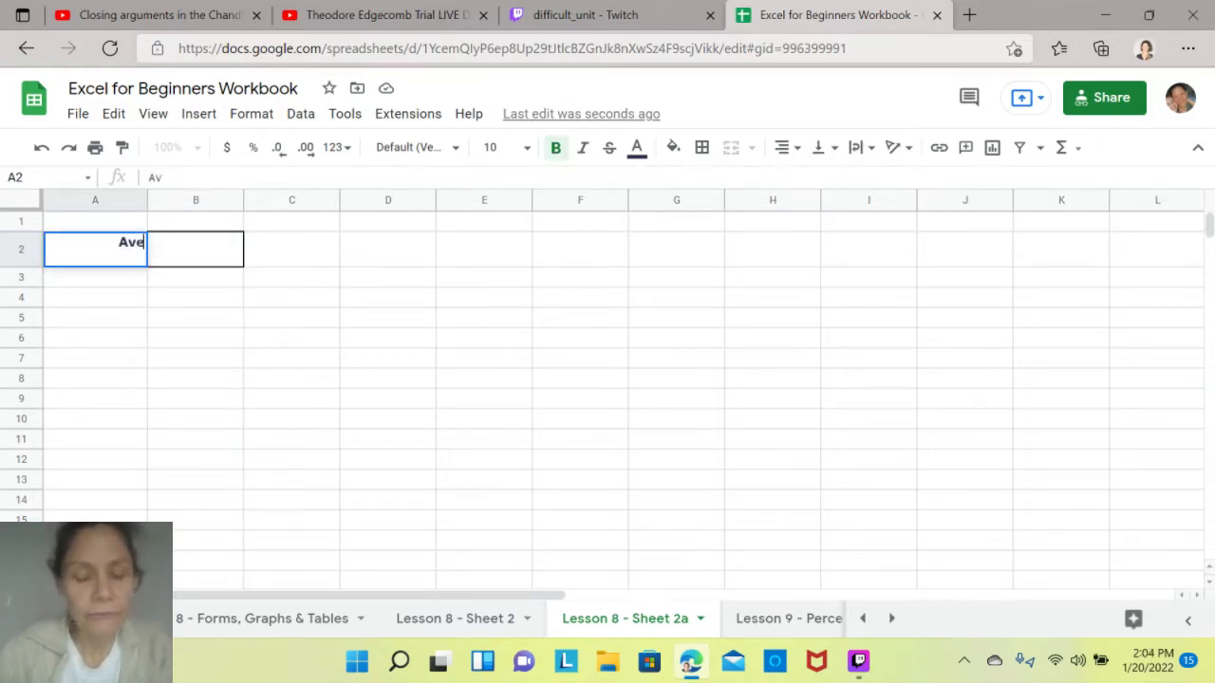
text(rage App)
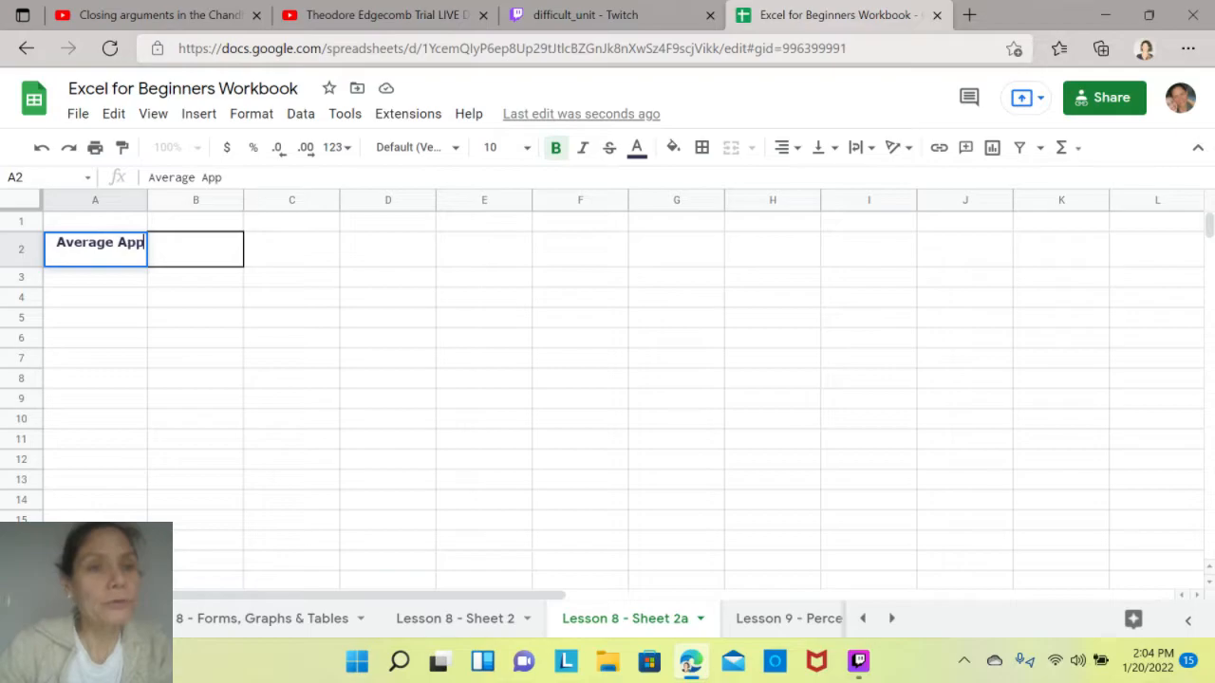
text(les Per)
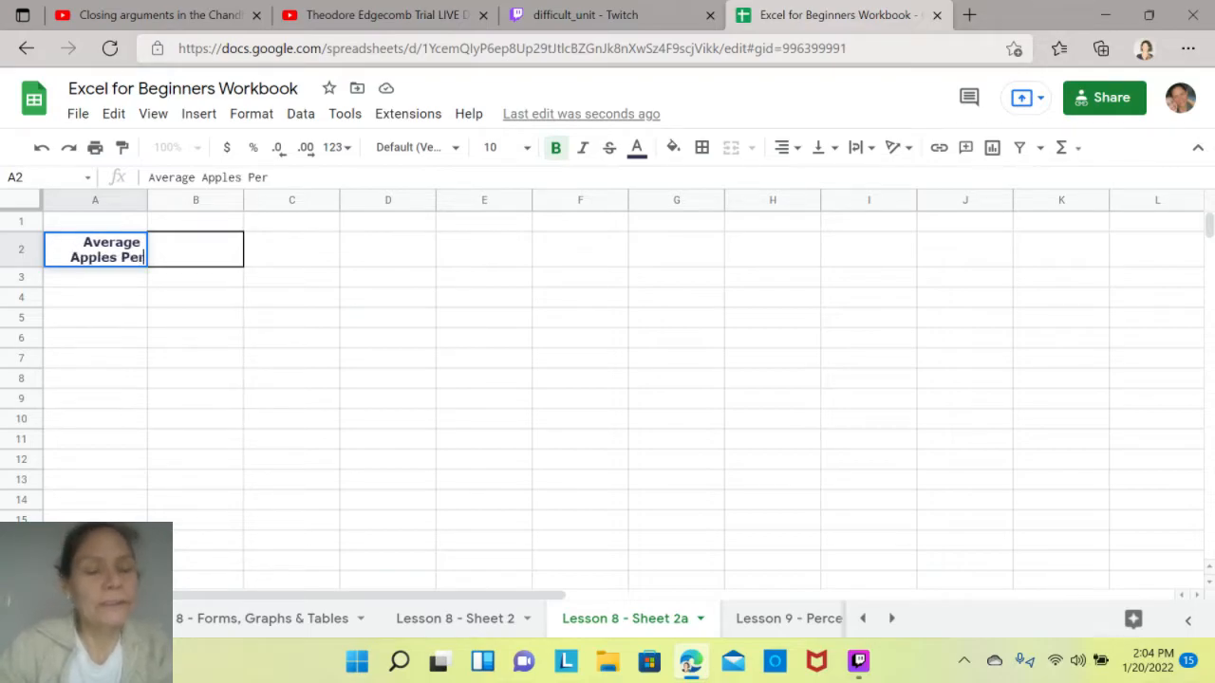
text( Person)
key(Return)
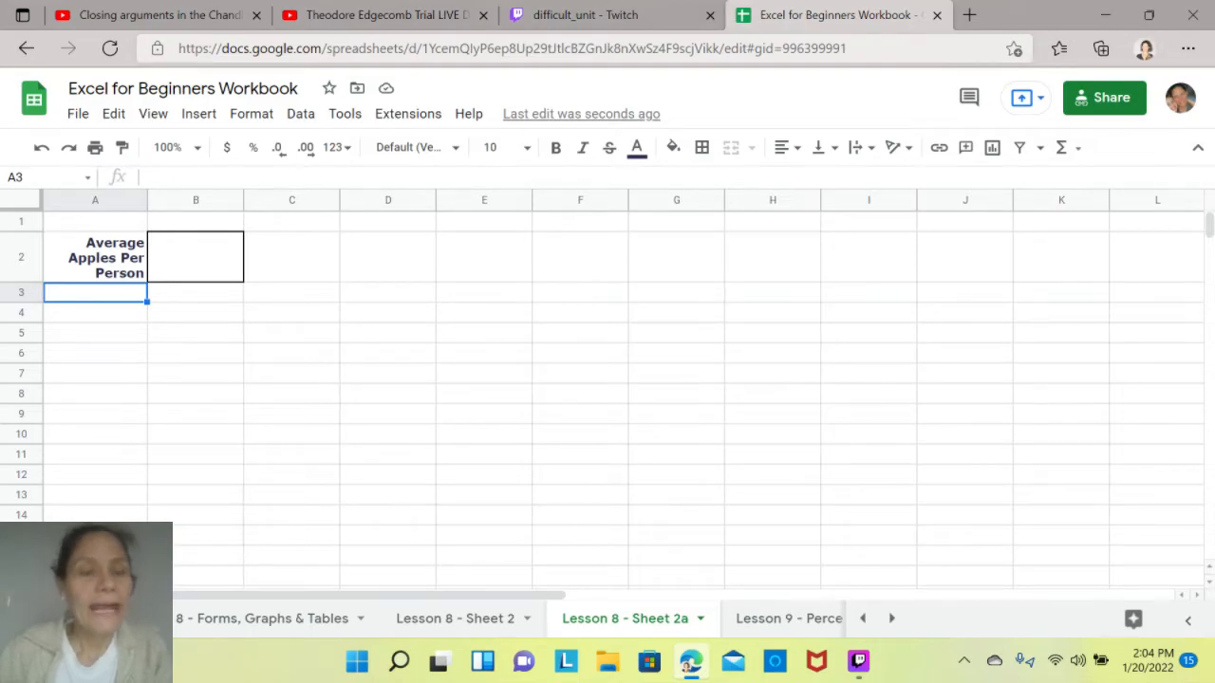
- In B2, calculate the average apples by summing C14 of the Lesson 8 - Forms, Graphs & Tables sheet and dividing by 9
click(195, 257)
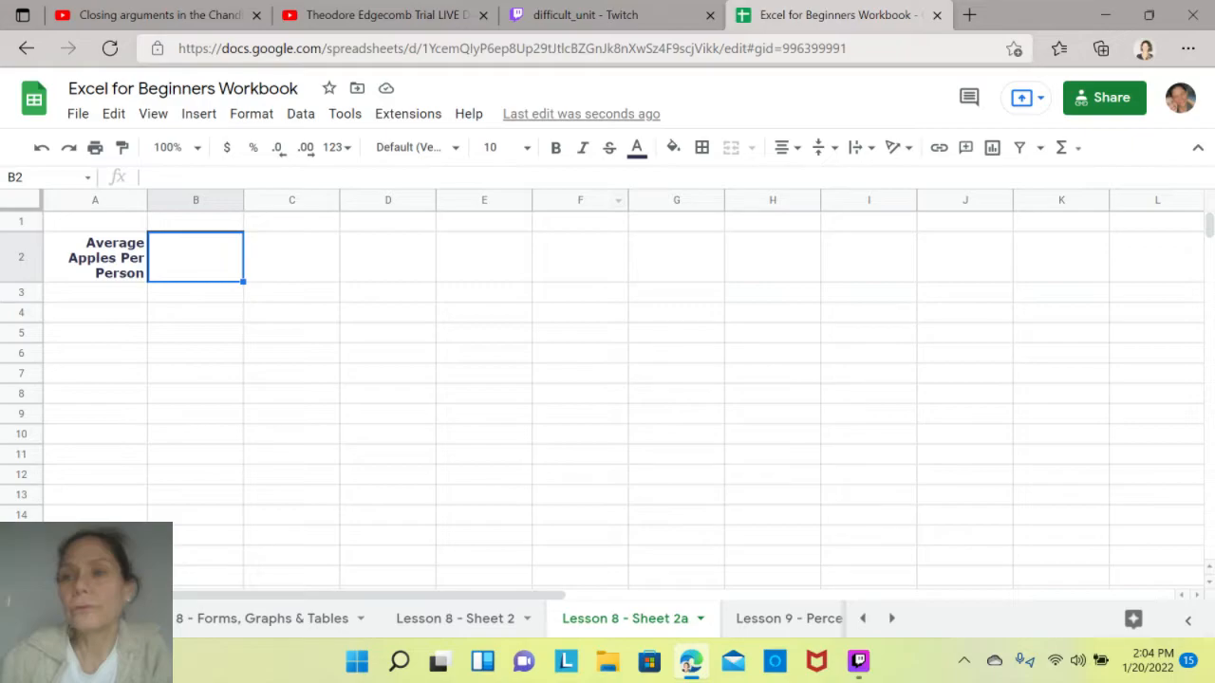
text(=SUM()
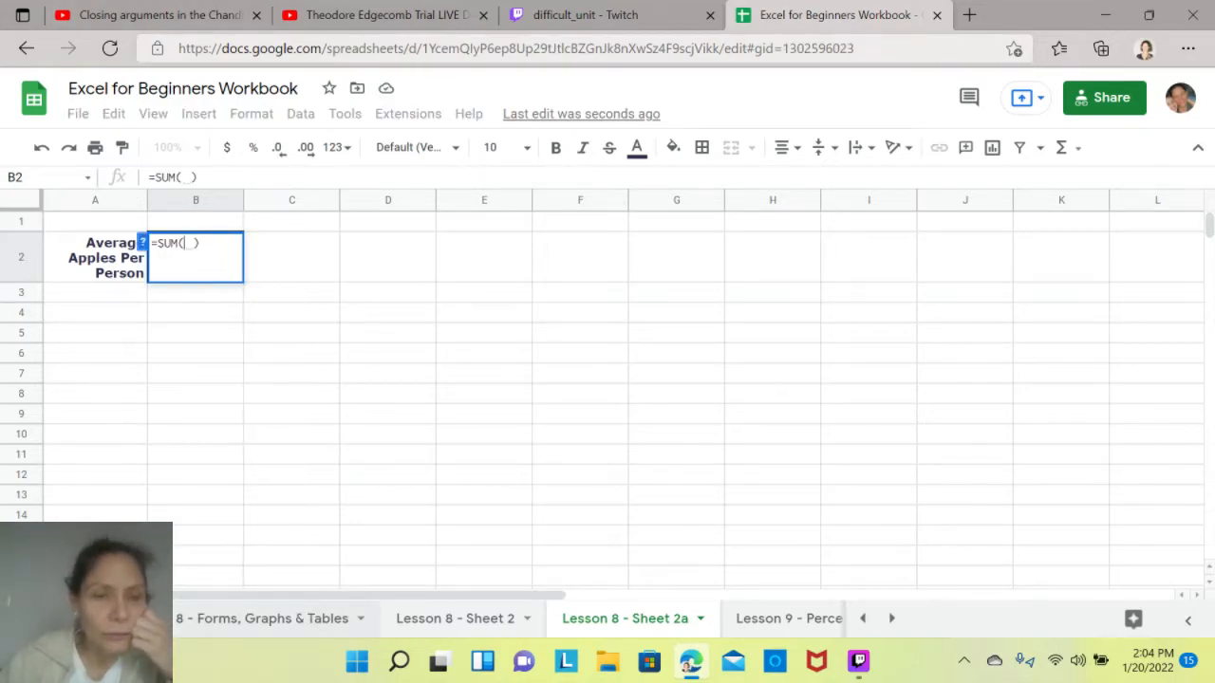
click(262, 619)
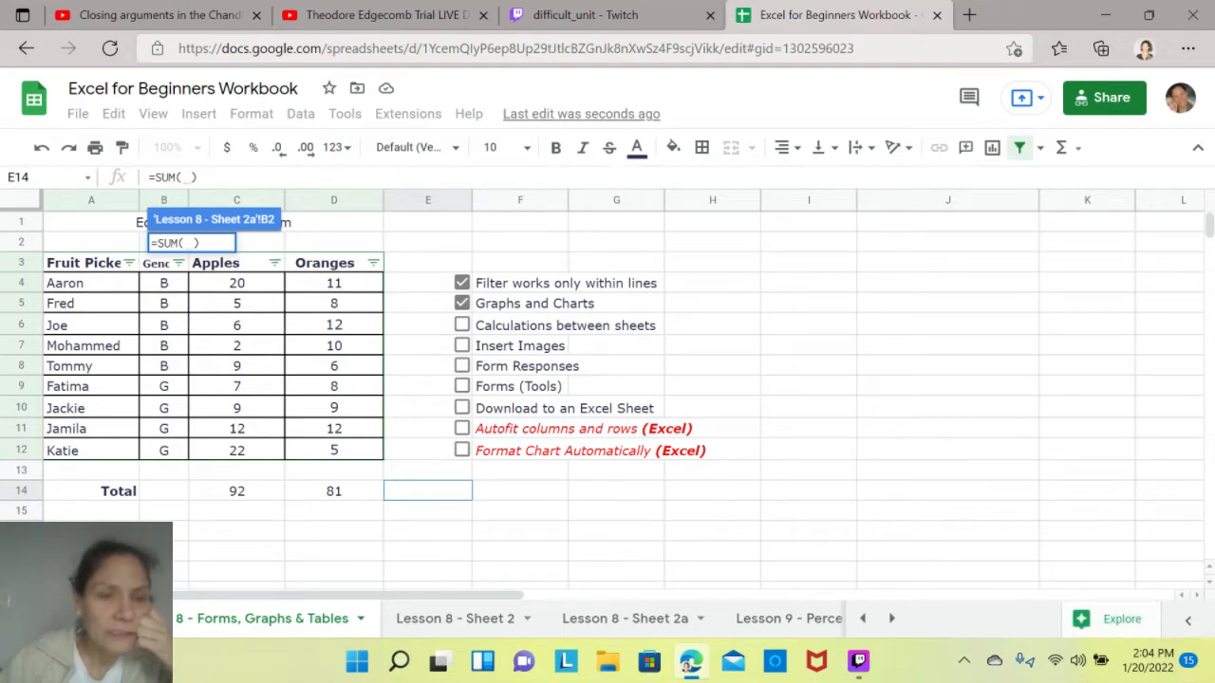
click(238, 490)
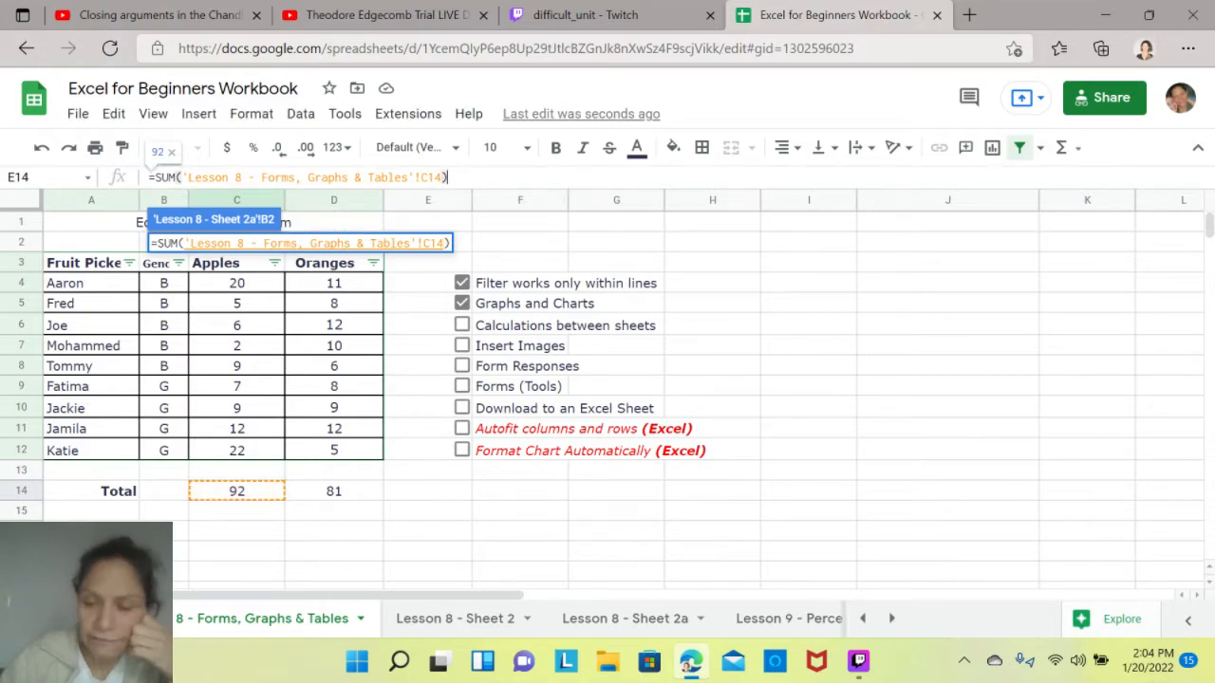
text(/)
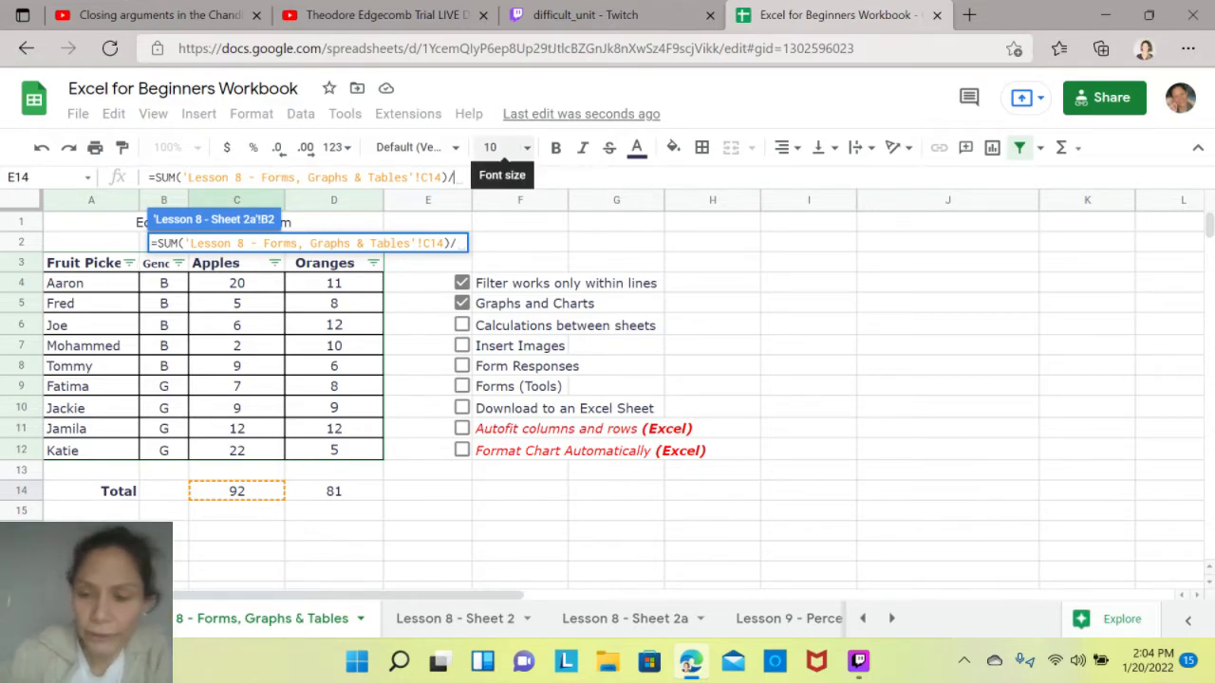
text(9)
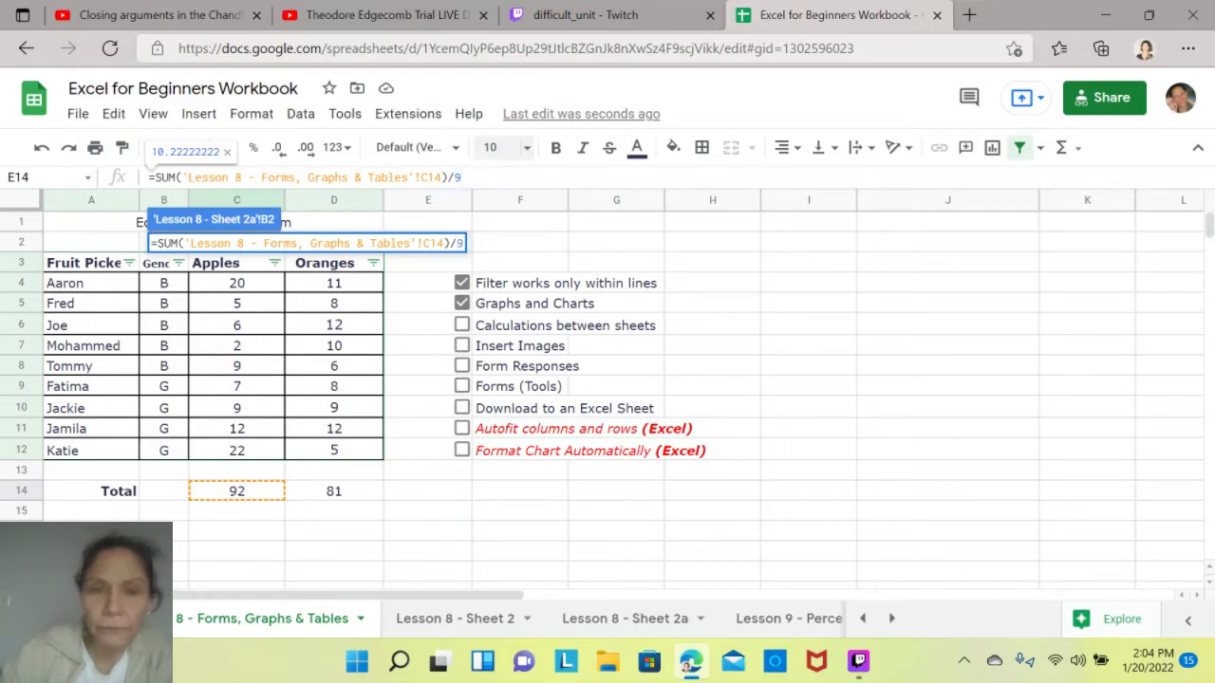
key(Return)
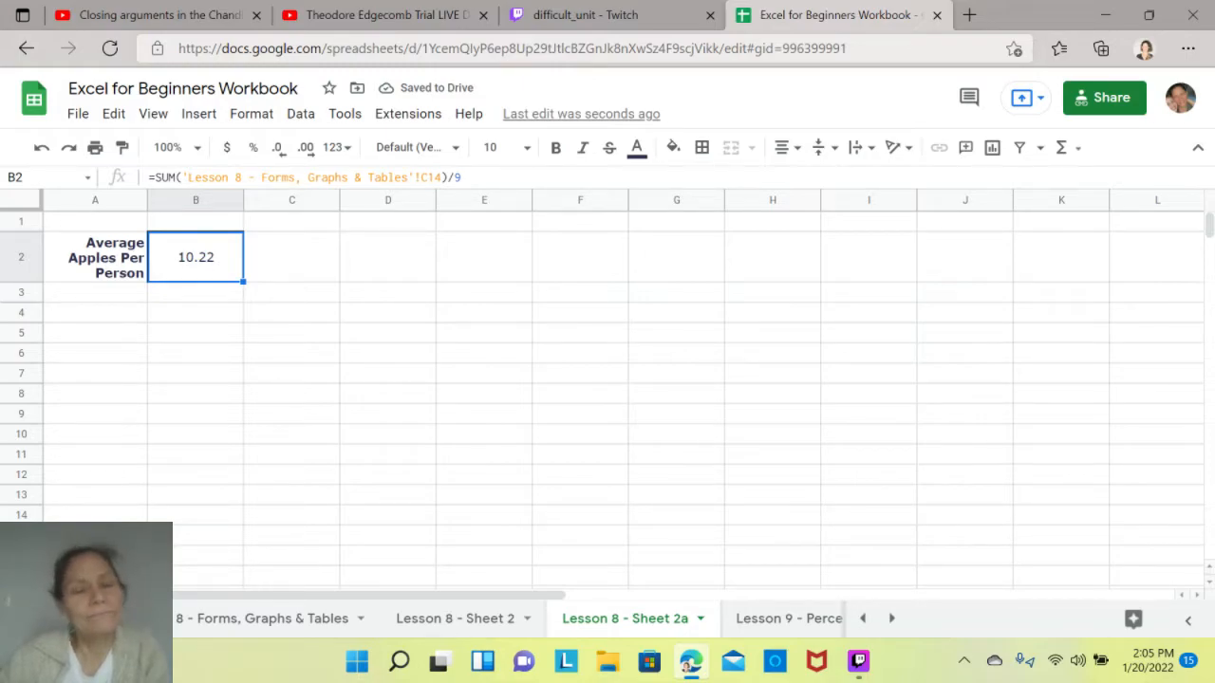
- Enter the label "Average Oranges" in A3, below the apples label
click(95, 292)
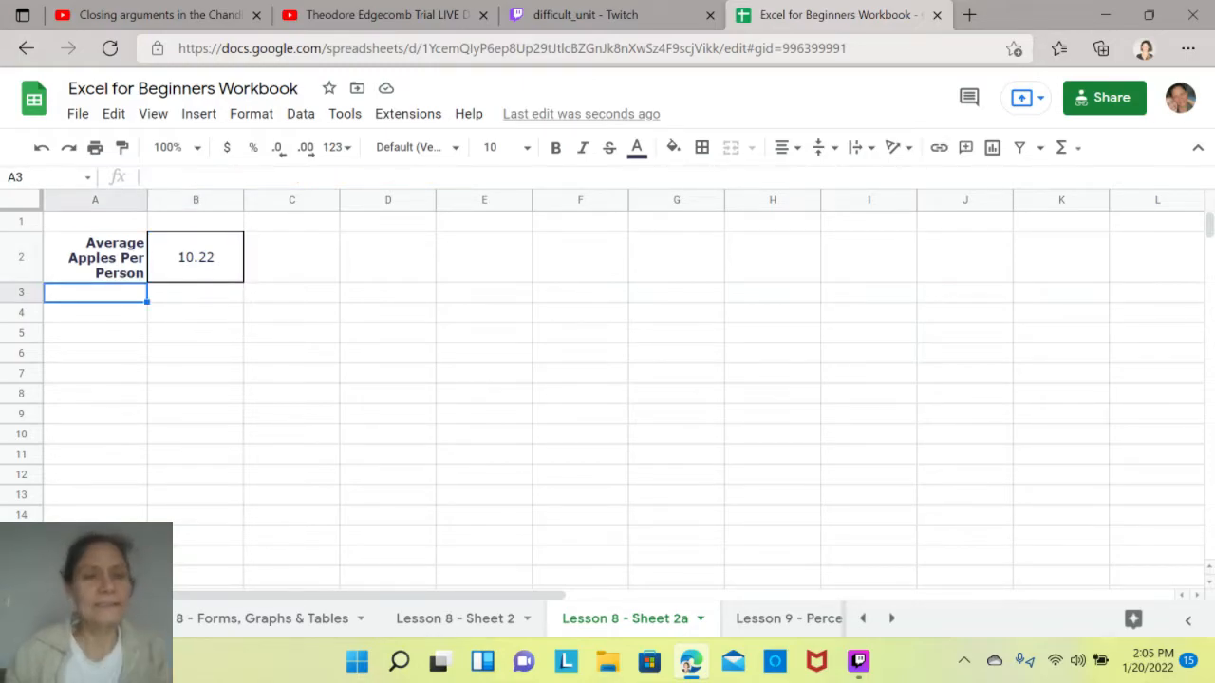
text(Average)
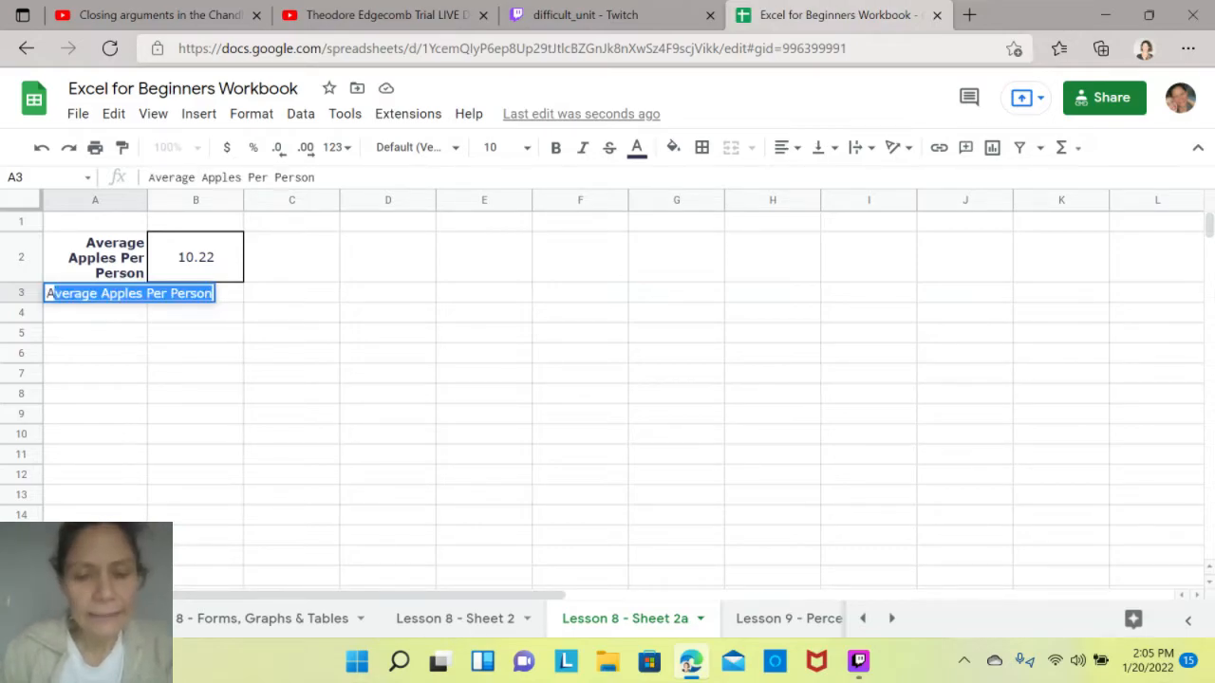
text( Or)
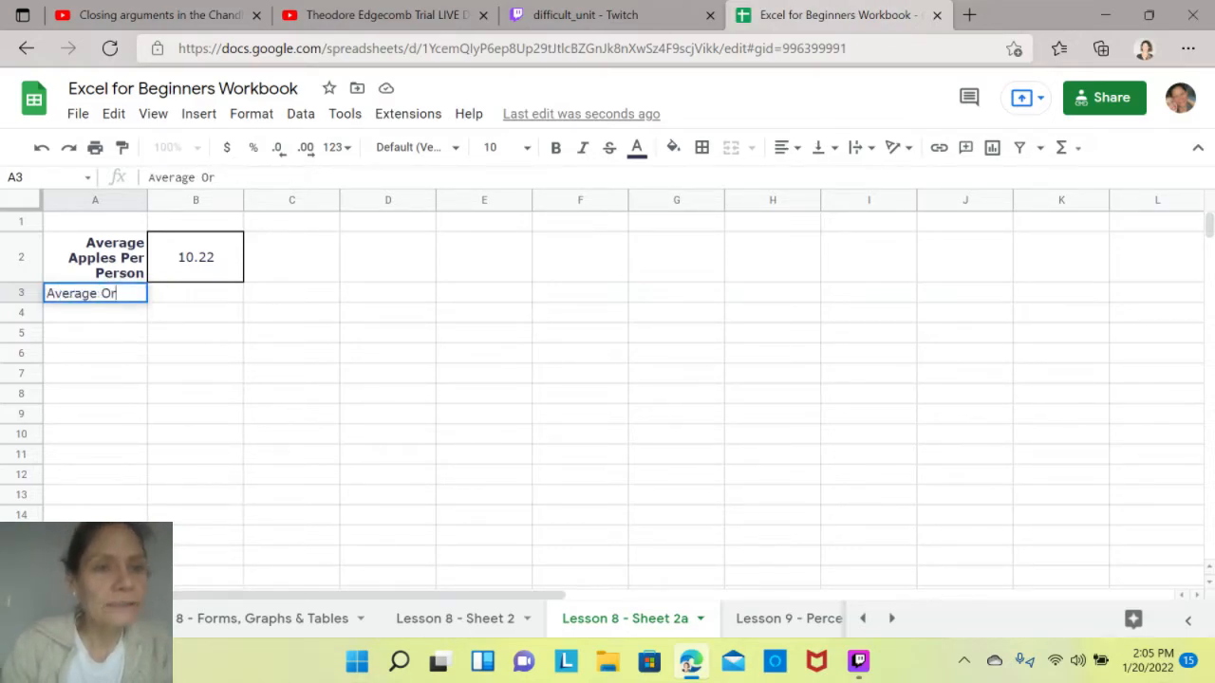
text(anges)
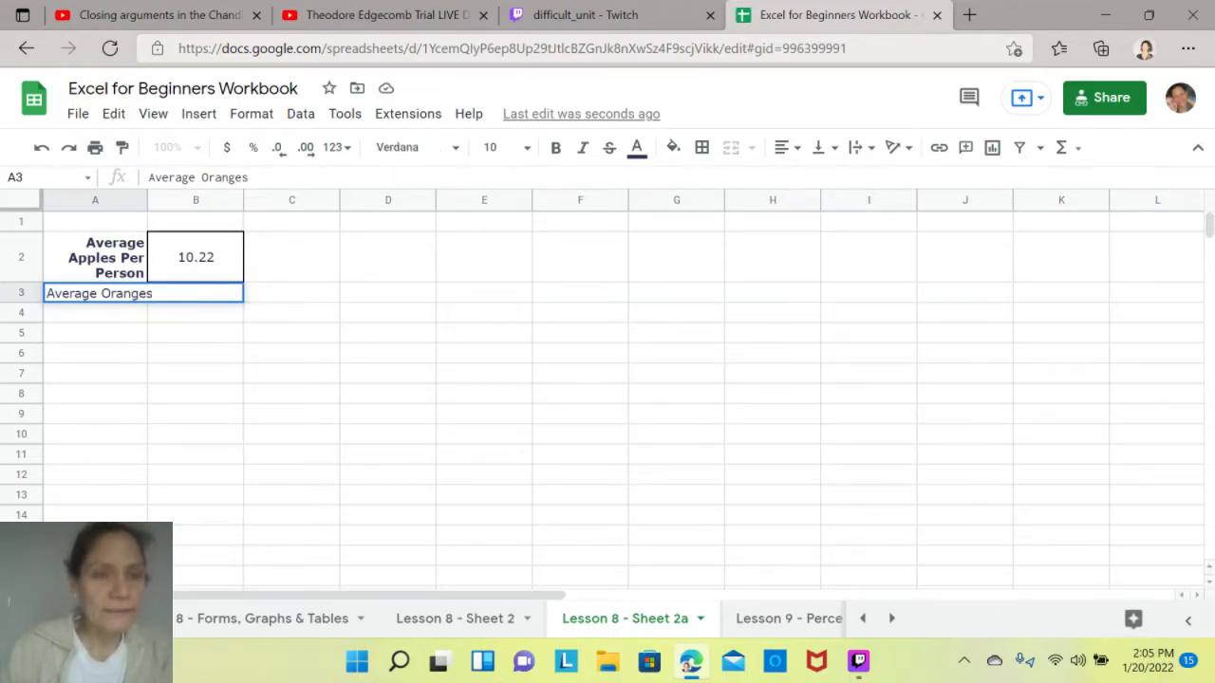
click(195, 313)
- Remove the bold from the apples label in A2 and wrap the text of the Average Oranges label in A3
click(95, 258)
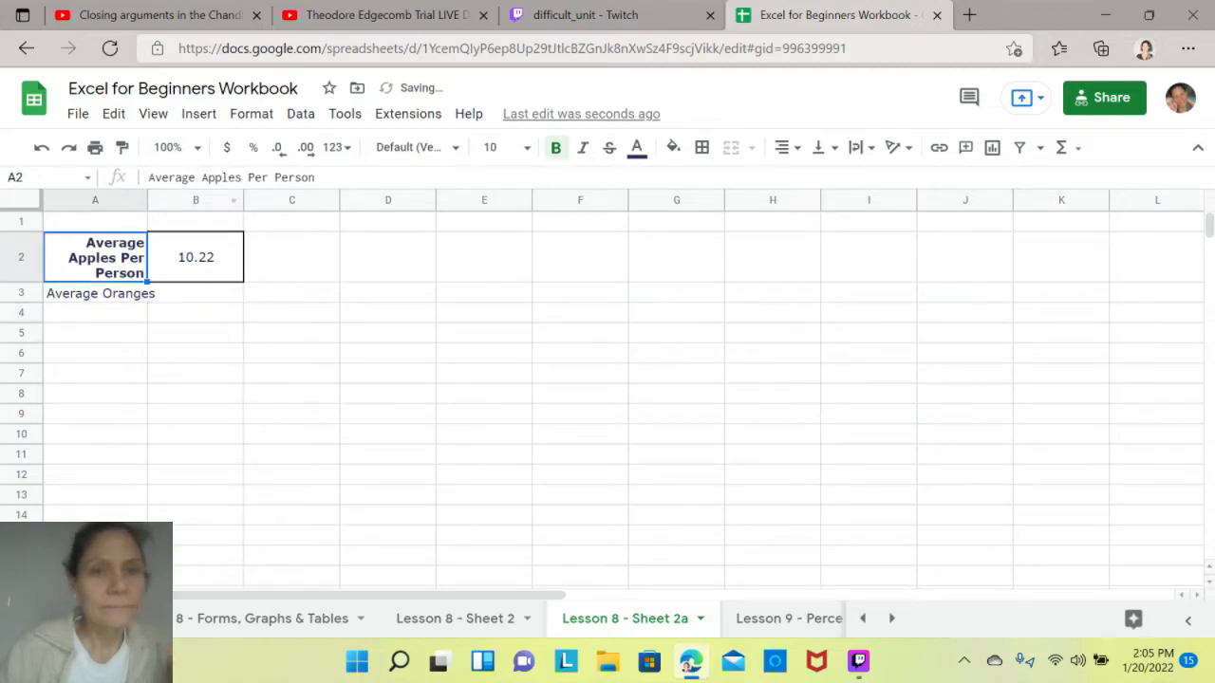
key(ctrl+b)
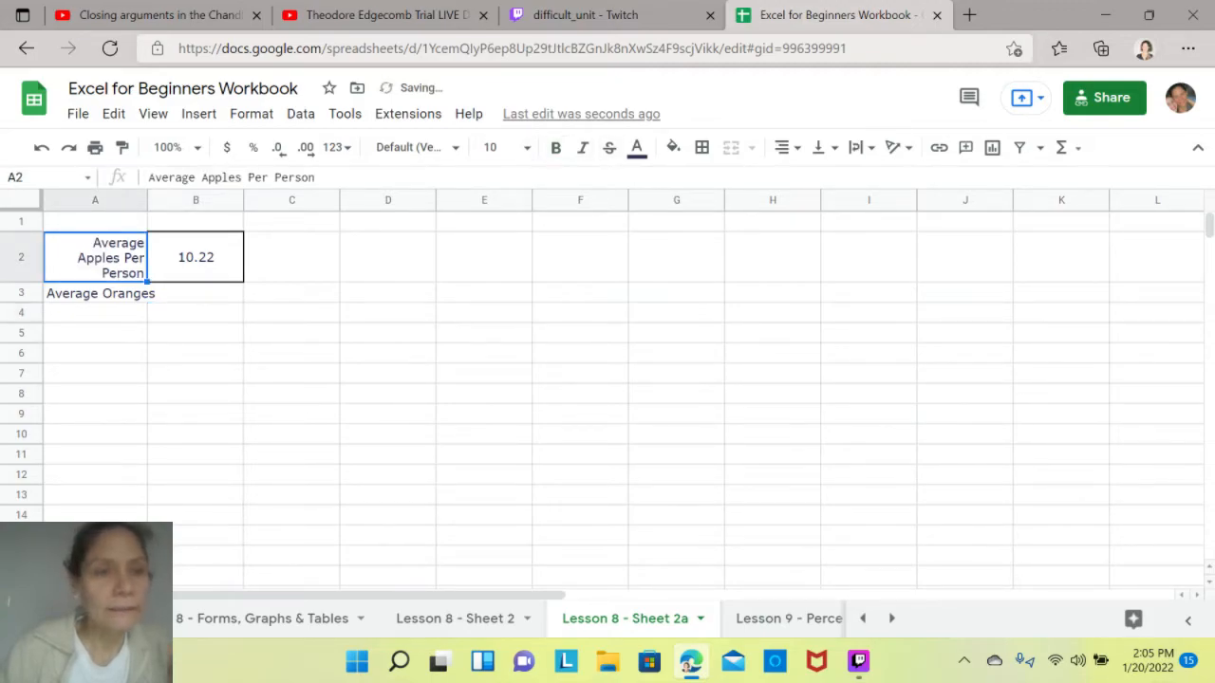
click(95, 293)
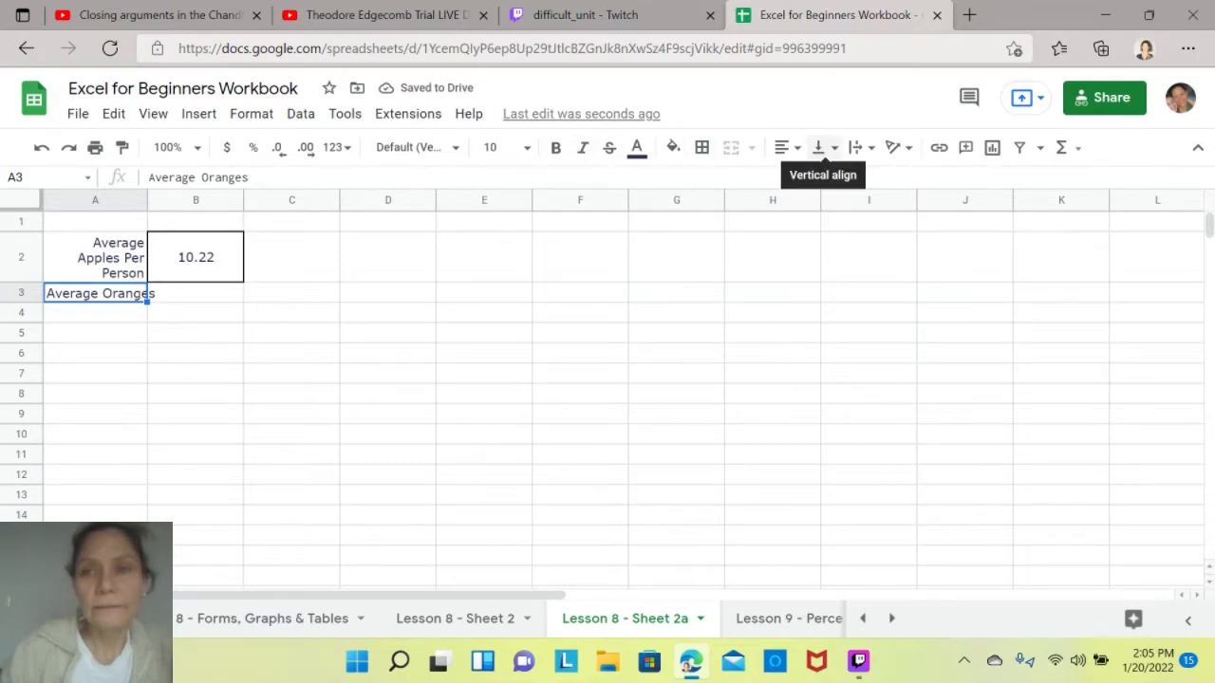
click(857, 147)
click(879, 179)
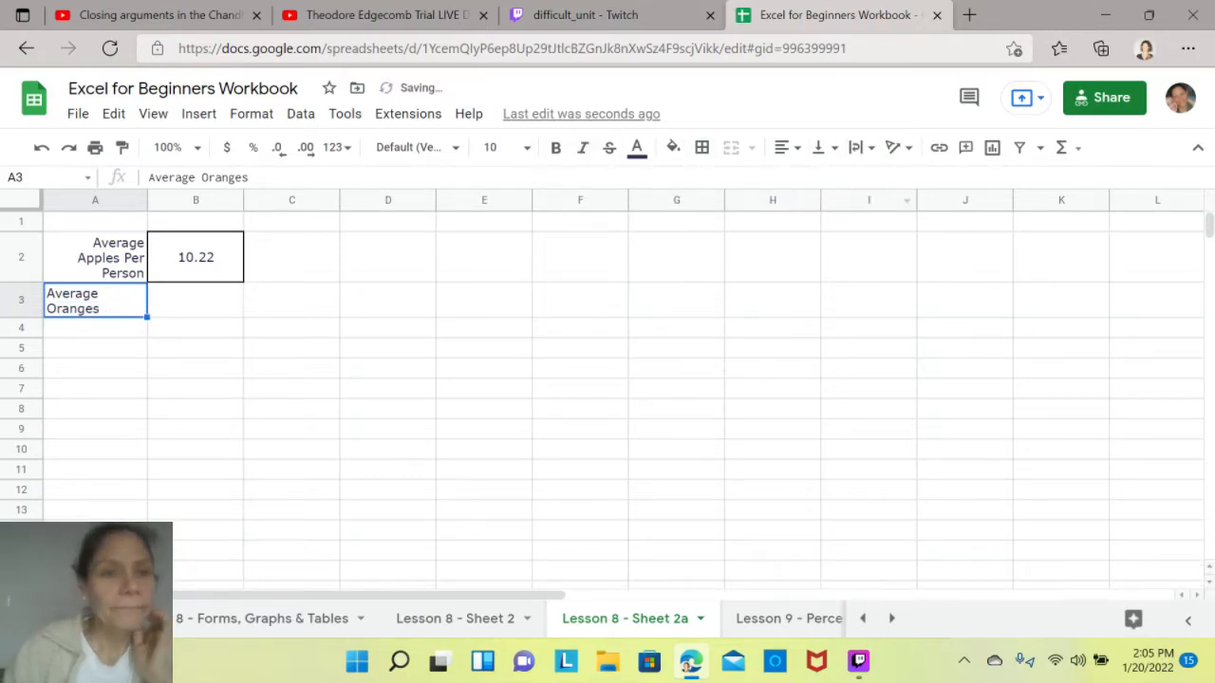
- Add all borders to B3 and right-align the Average Oranges label in A3
click(195, 300)
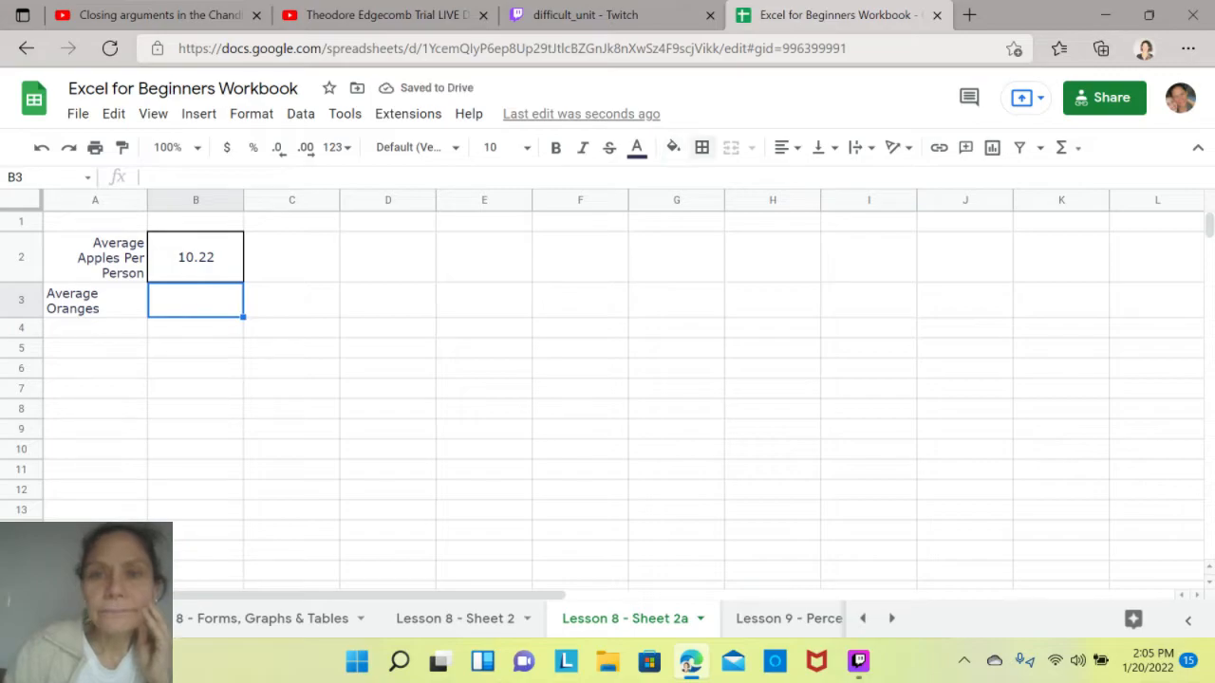
click(701, 147)
click(710, 185)
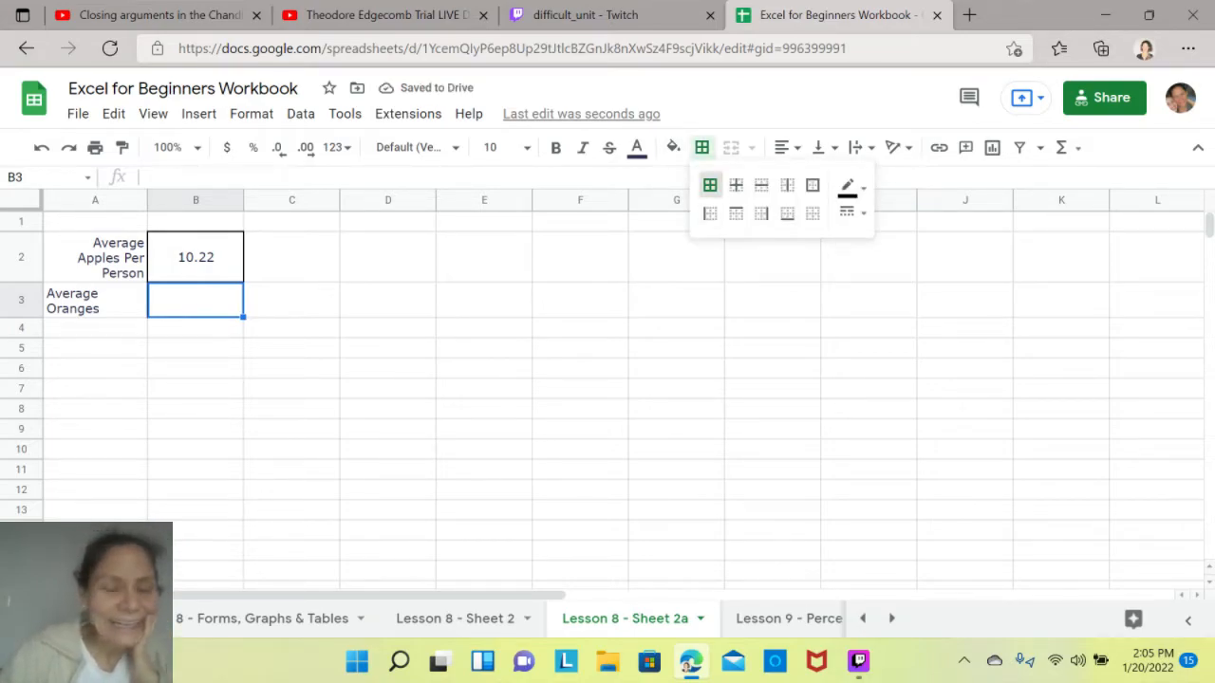
click(196, 328)
click(94, 300)
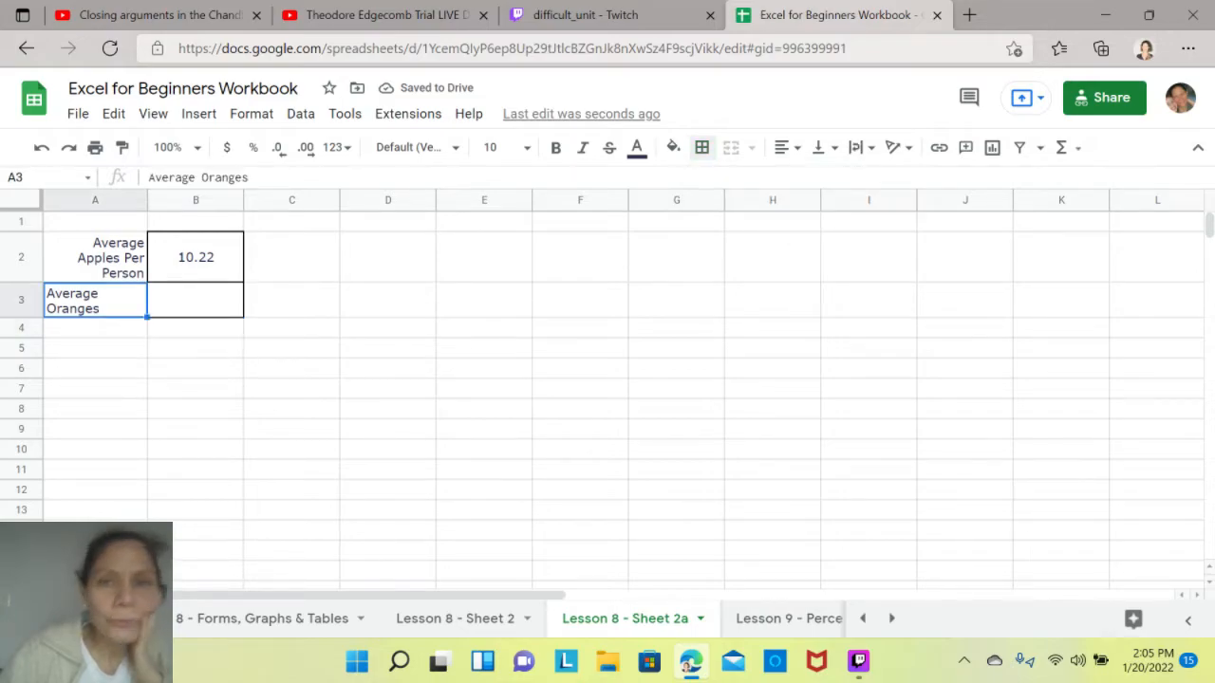
click(781, 147)
click(829, 182)
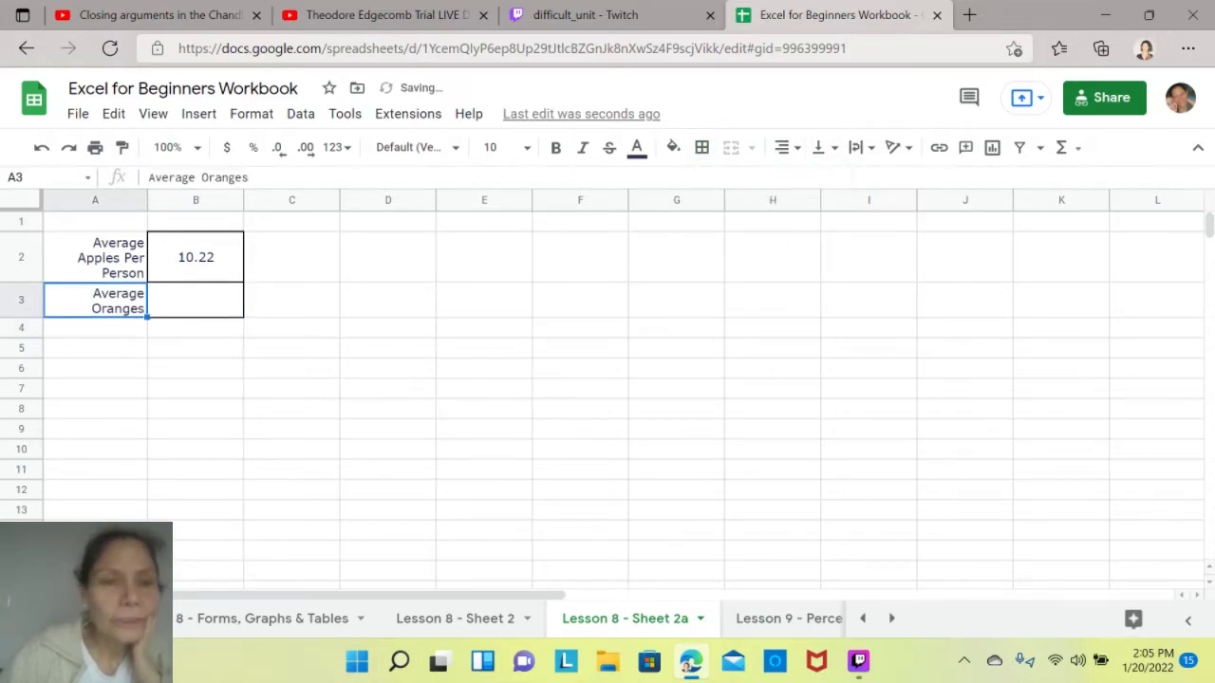
- In B3, calculate the average oranges by summing D14 of the Lesson 8 - Forms, Graphs & Tables sheet and dividing by 9
key(Right)
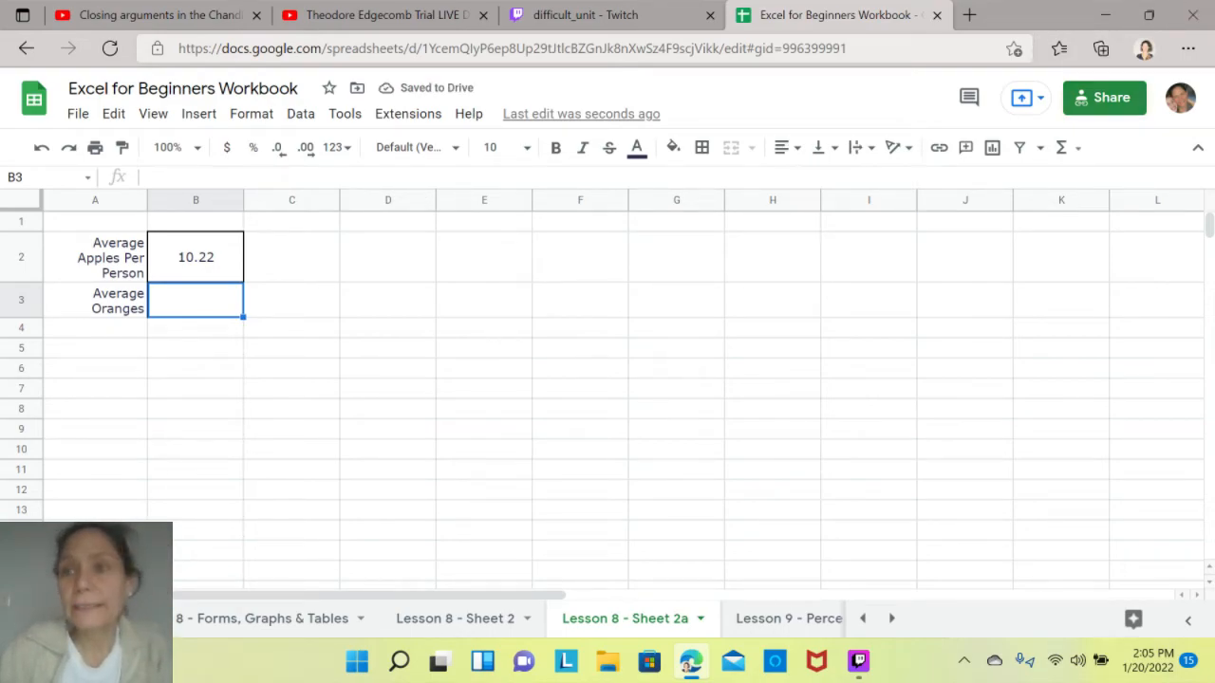
click(1062, 147)
click(910, 181)
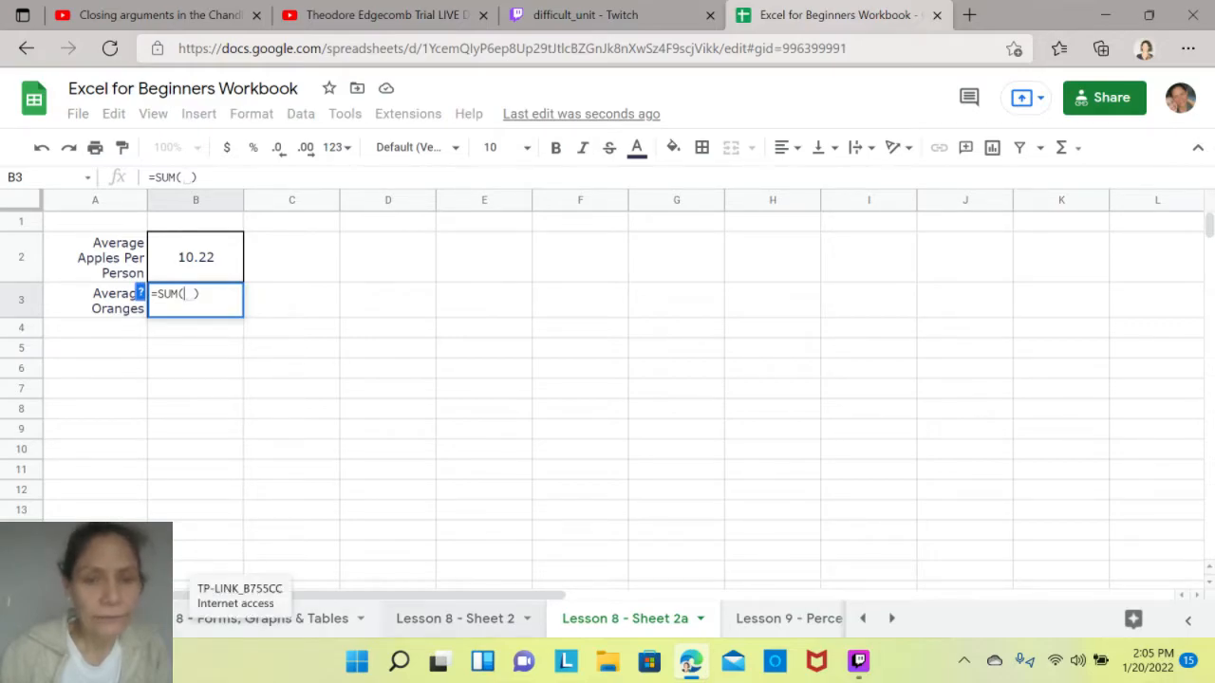
click(262, 618)
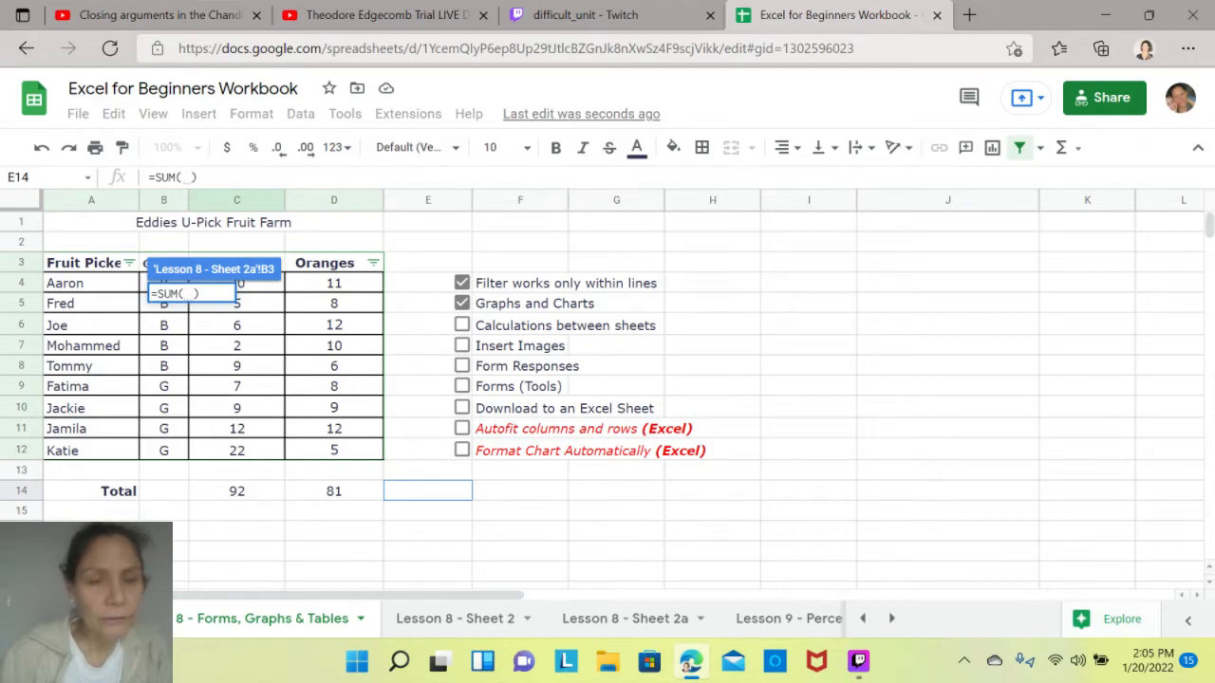
click(334, 491)
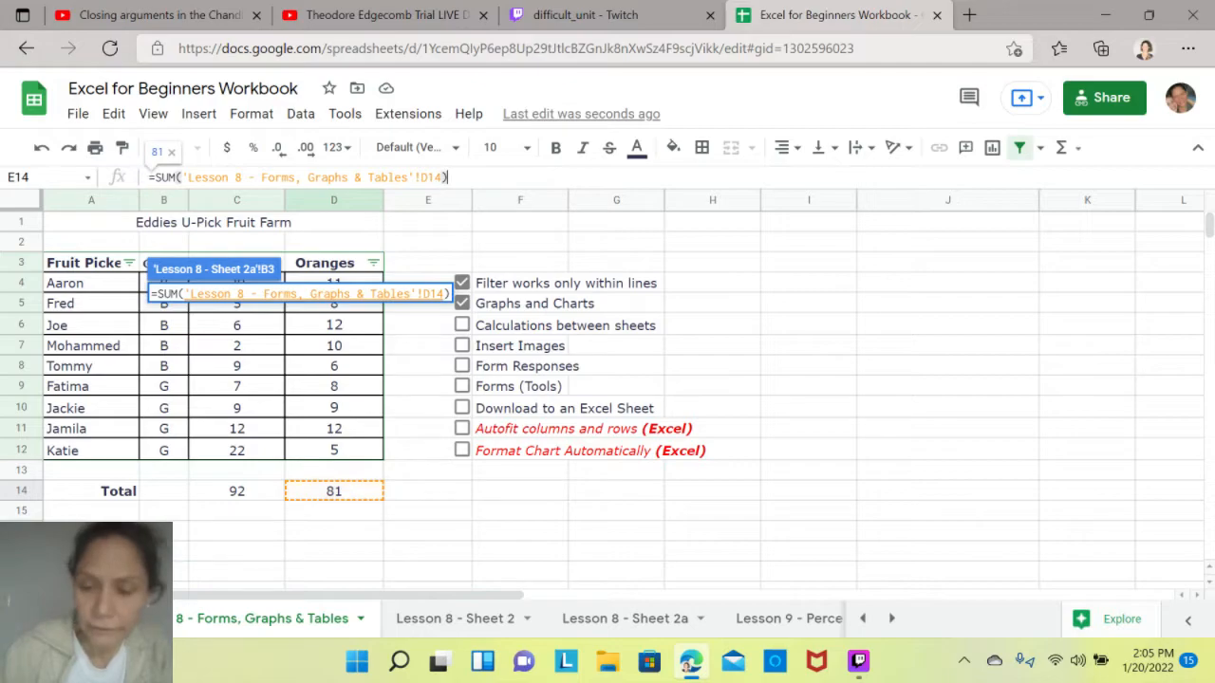
text(/9)
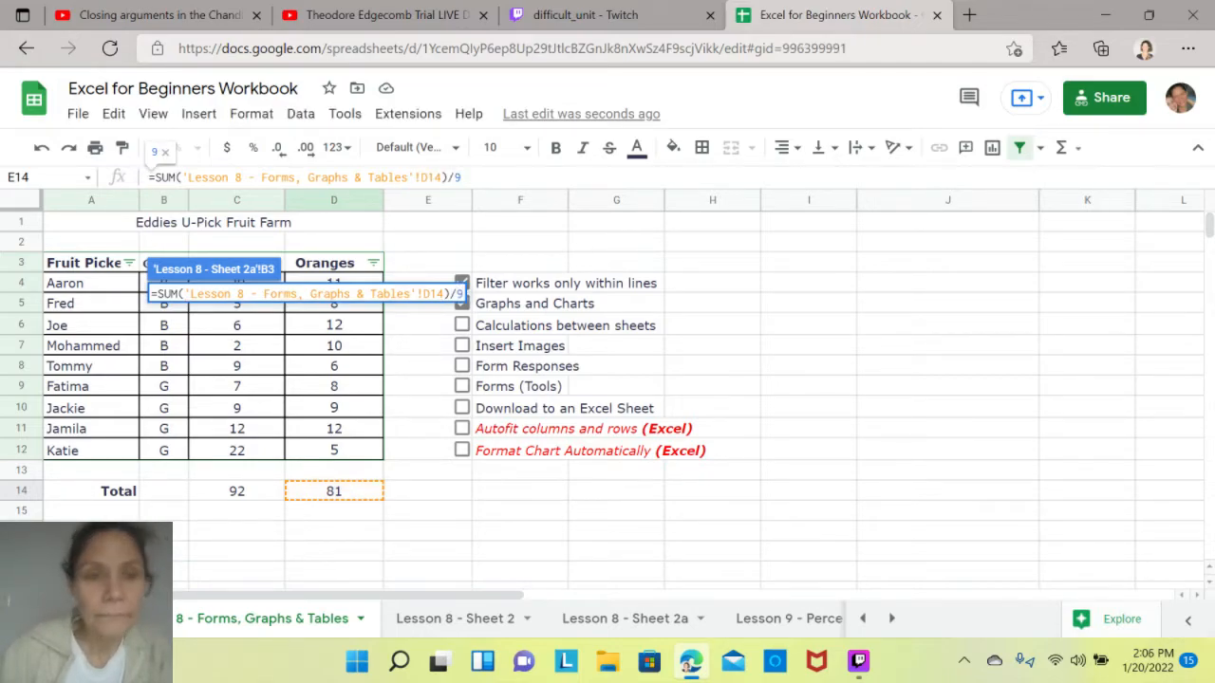
key(Return)
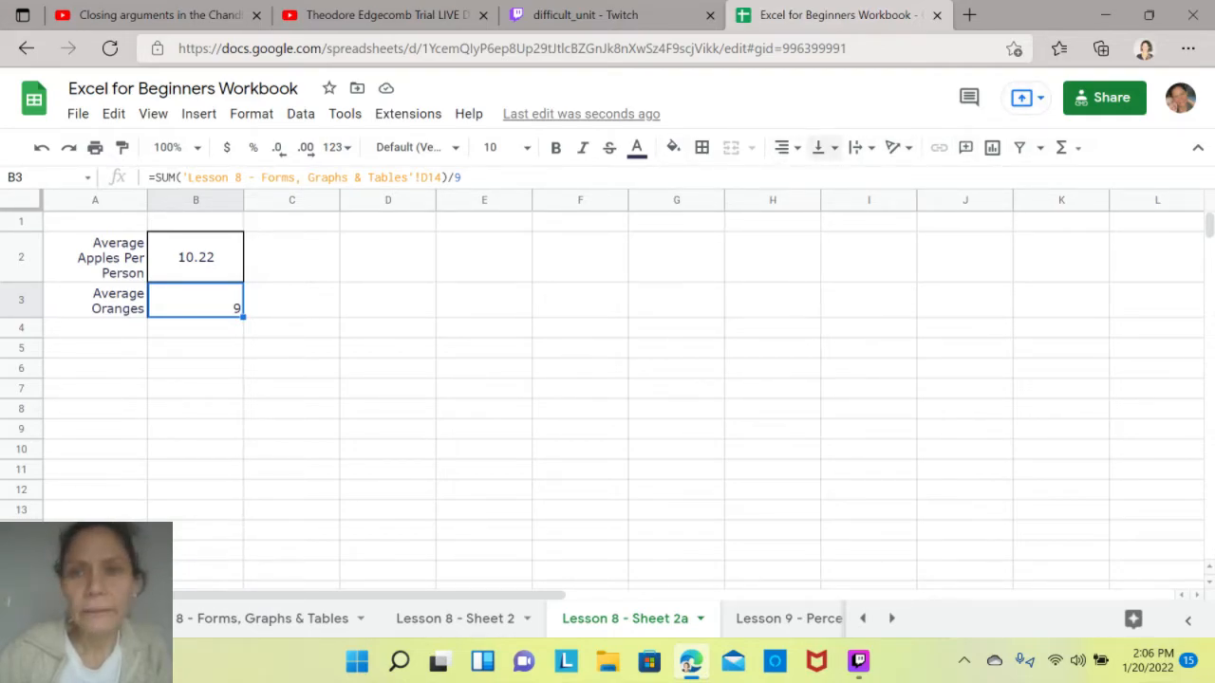
- Center the average oranges result horizontally in B3
click(788, 147)
click(808, 179)
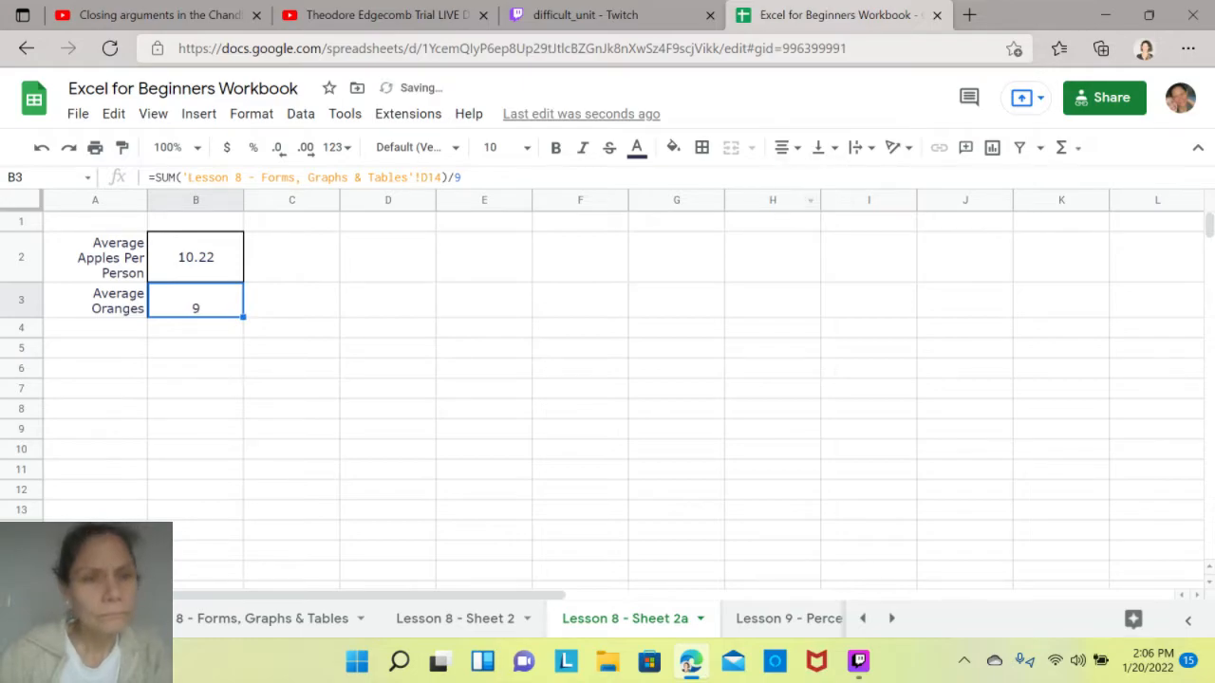
click(291, 300)
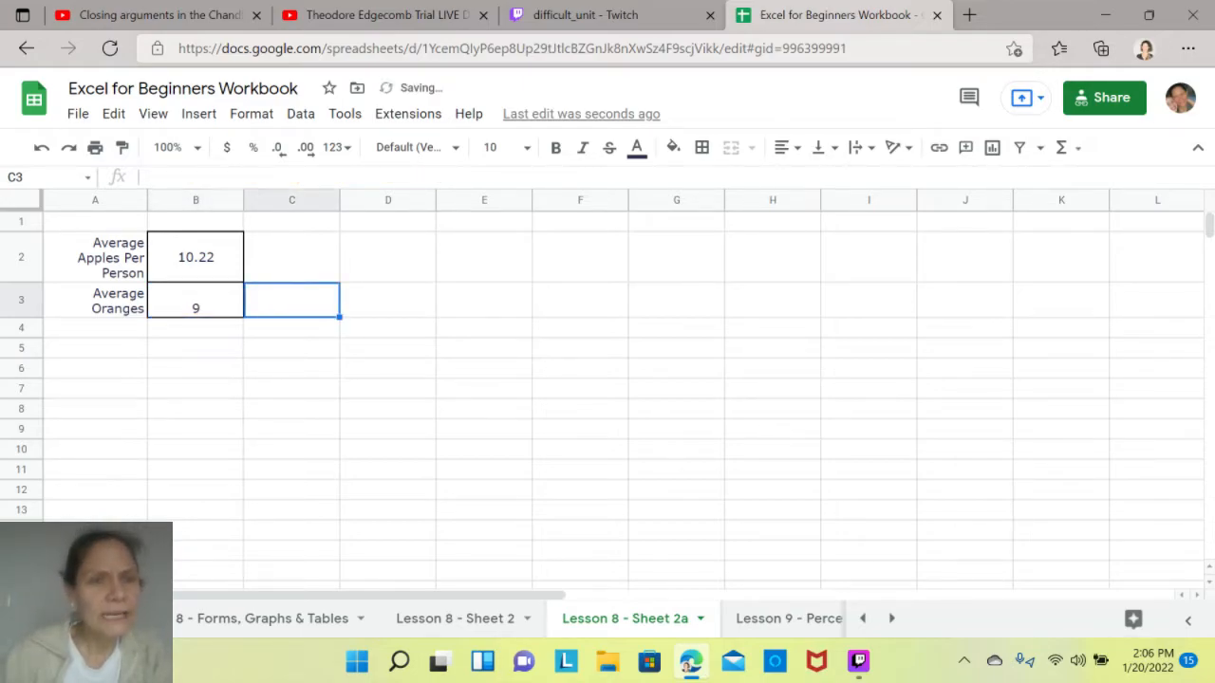
- Vertically center the contents of rows 2 and 3 on the Lesson 8 - Sheet 2a sheet
drag(20, 257, 21, 300)
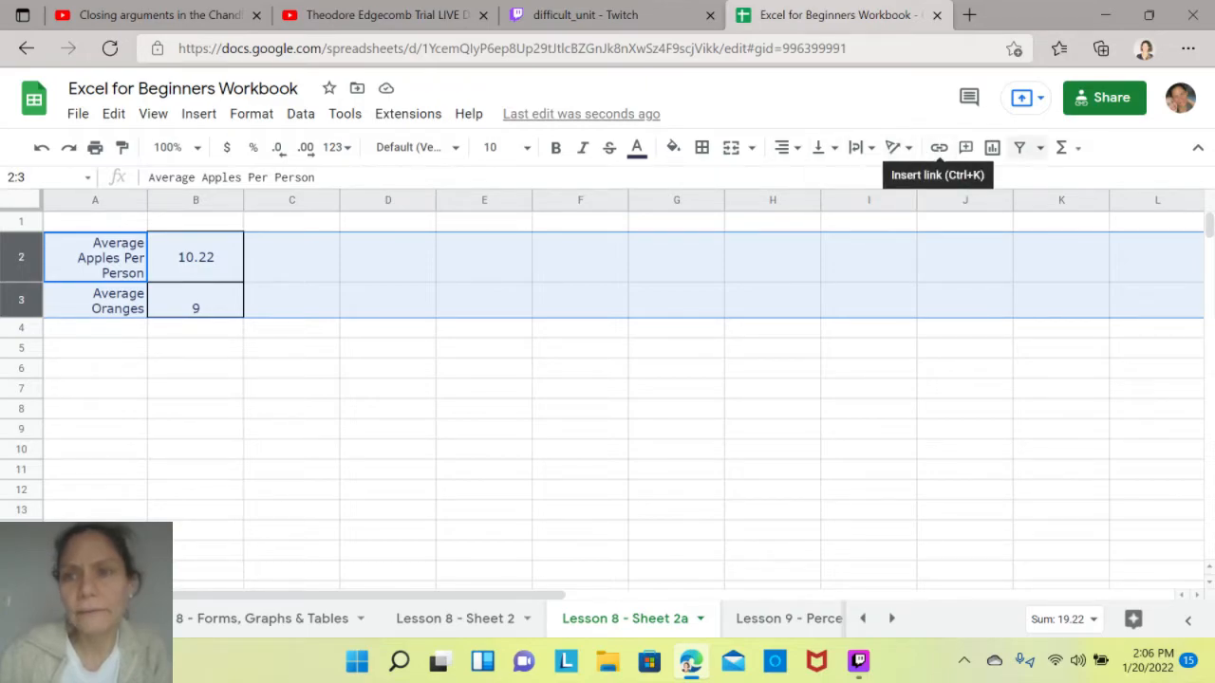
click(818, 148)
click(844, 182)
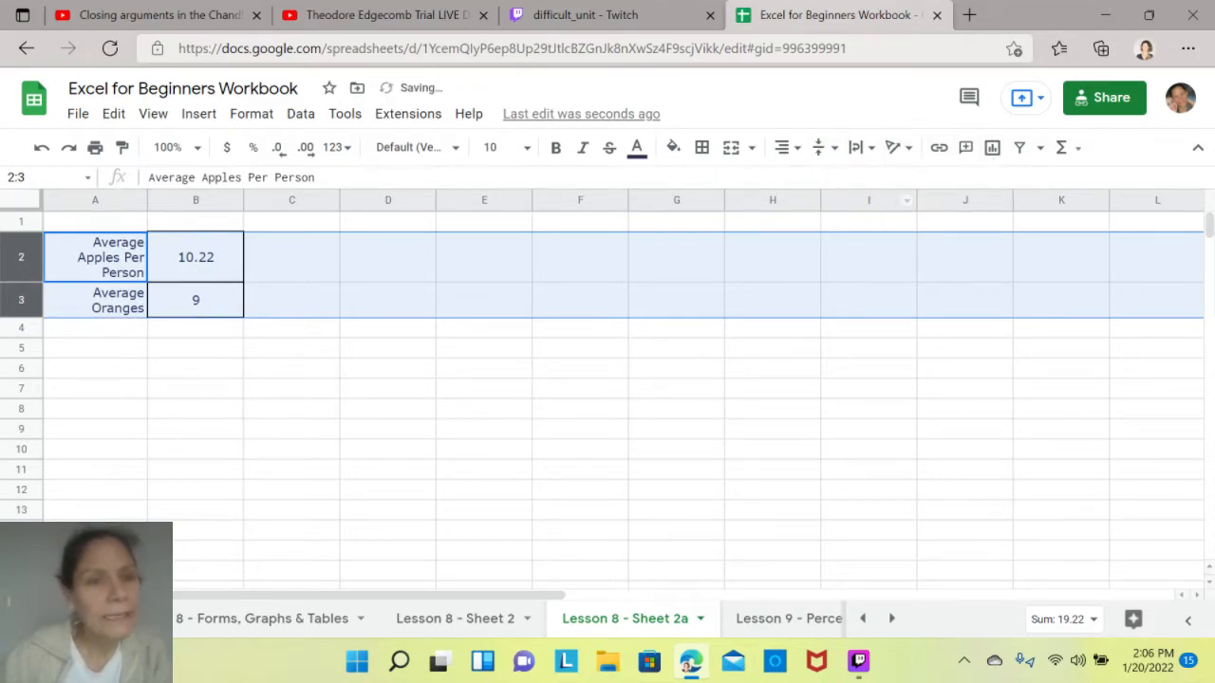
click(195, 300)
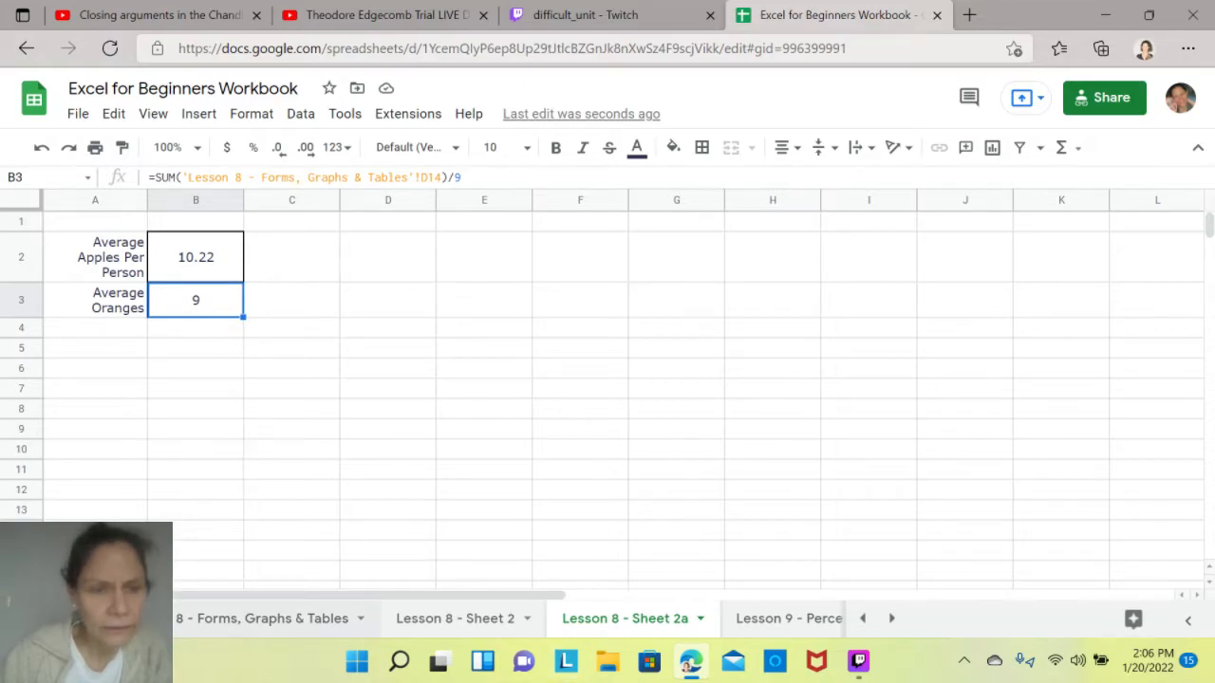
- Check off Calculations between sheets in the checklist on the Lesson 8 - Forms, Graphs & Tables sheet
click(261, 618)
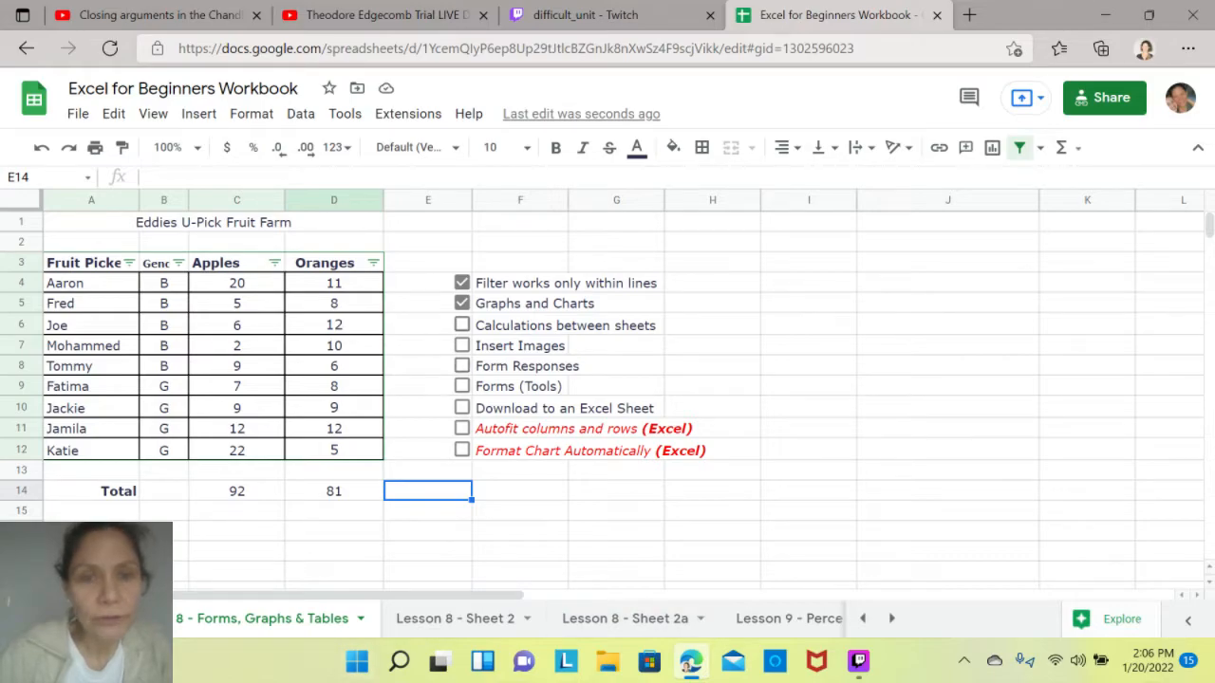
click(462, 325)
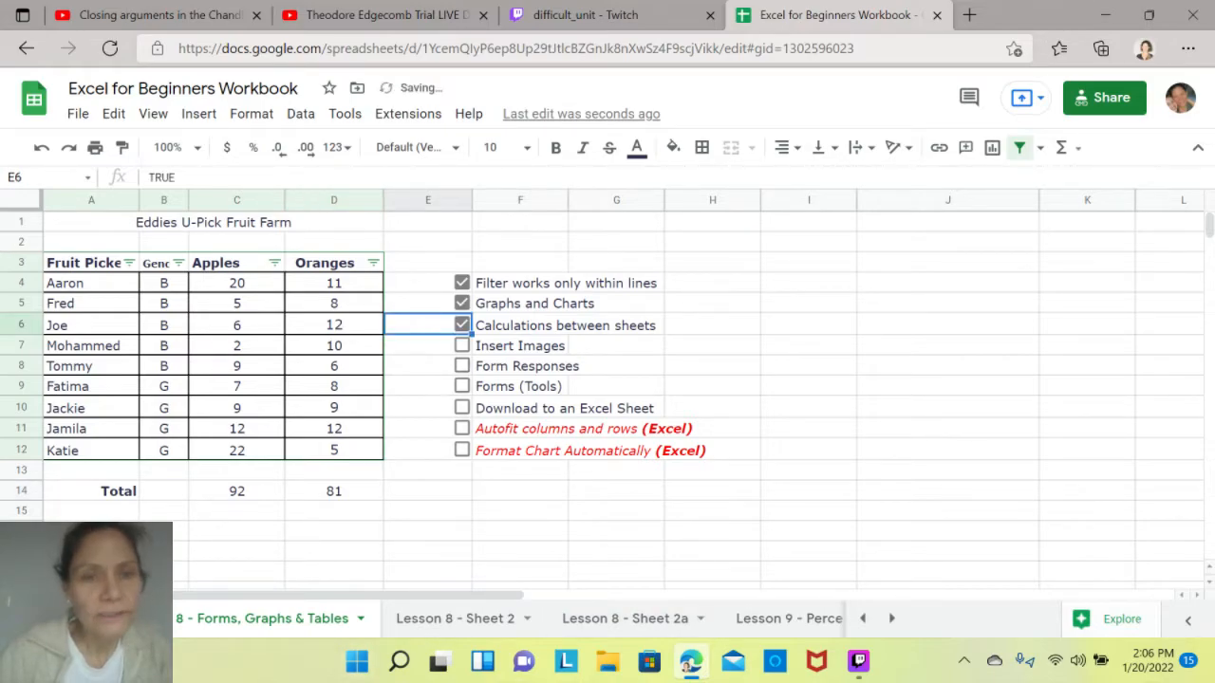
- Set the oranges in D7 of the Forms, Graphs & Tables sheet to 9 and inspect both averages on Lesson 8 - Sheet 2a
click(624, 618)
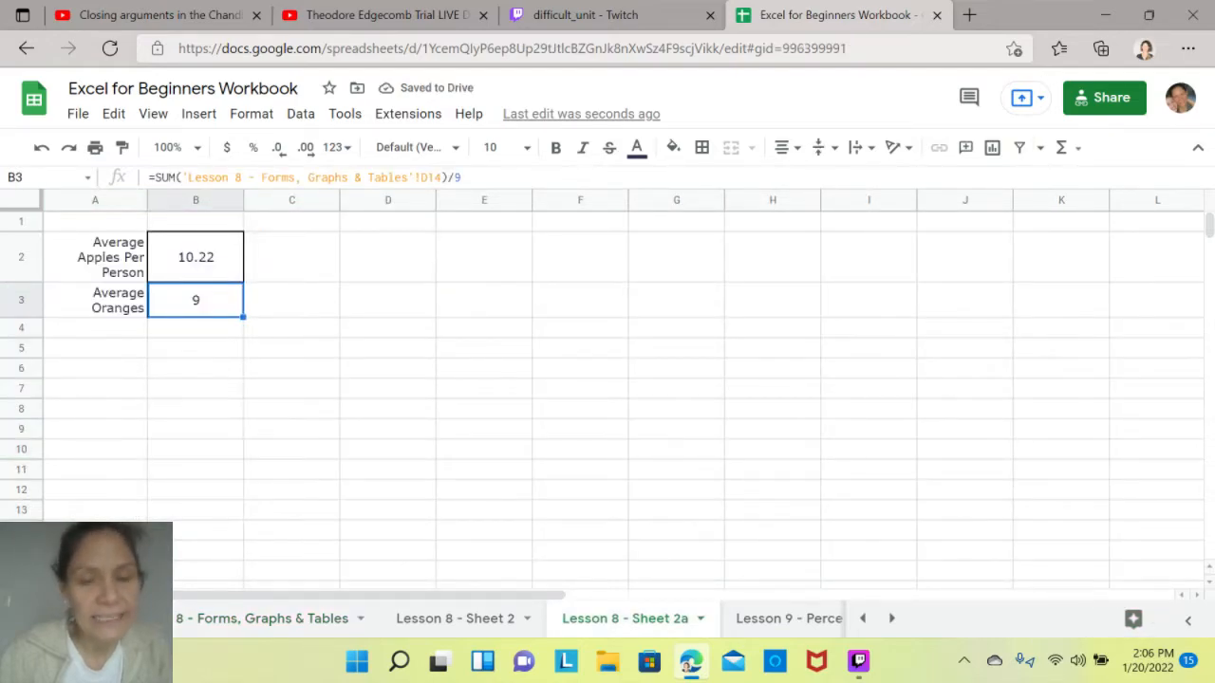
click(228, 617)
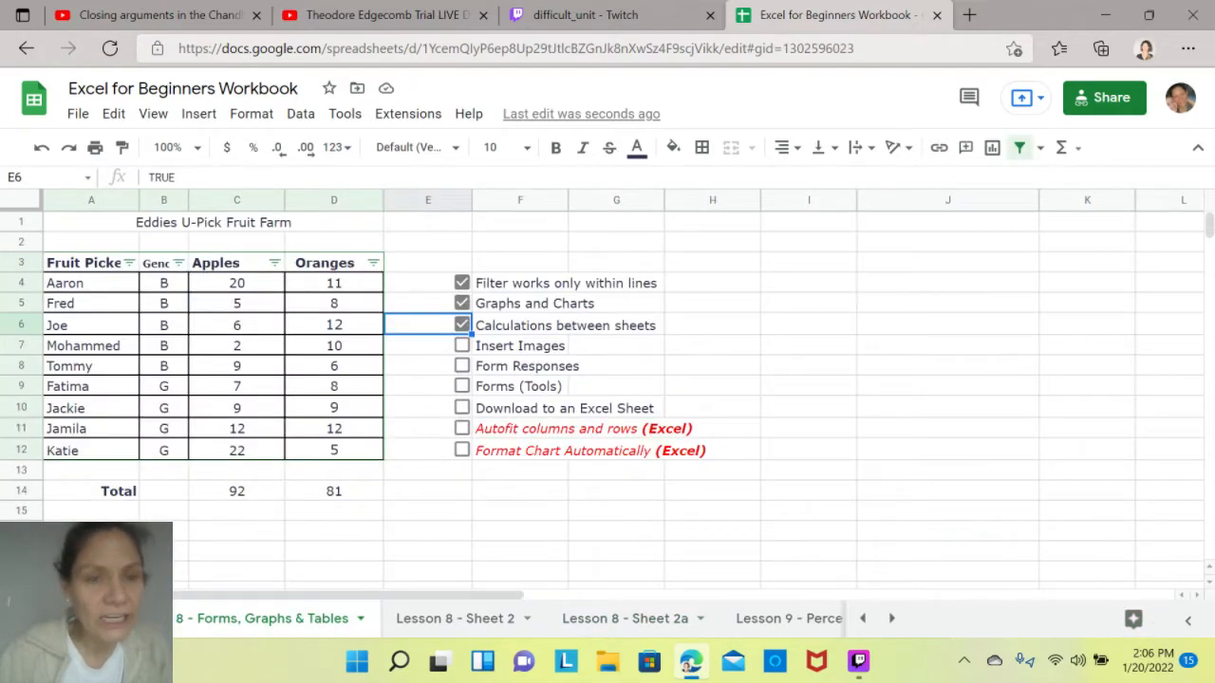
click(334, 346)
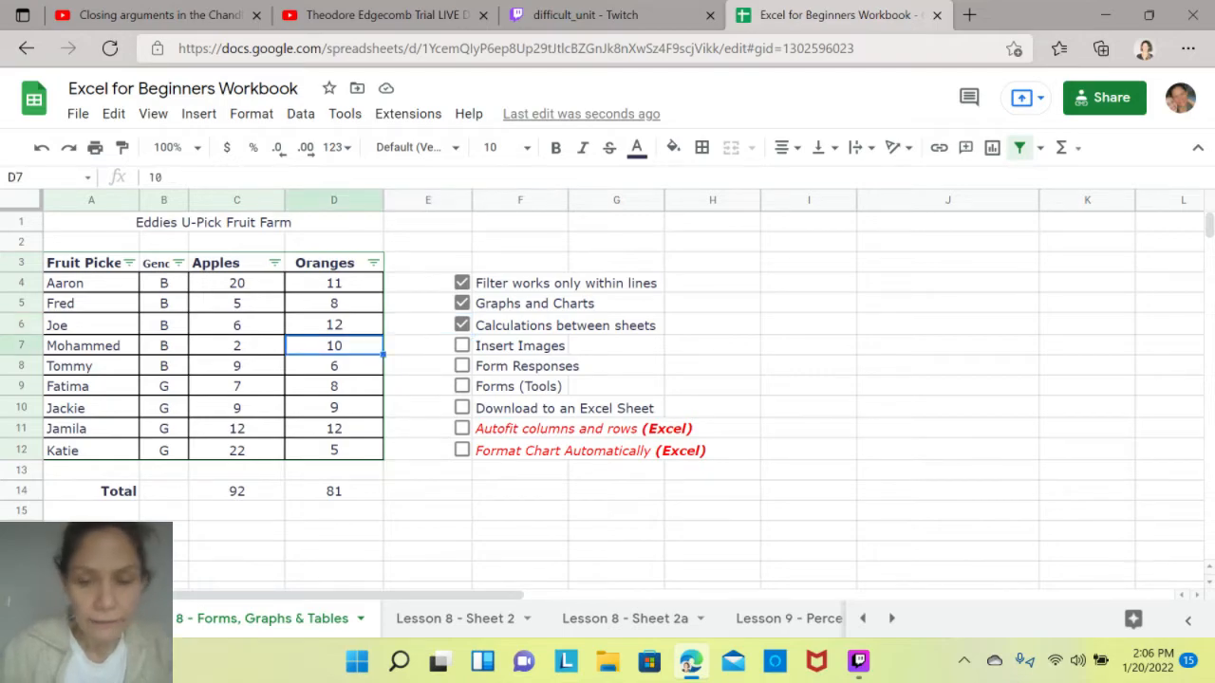
text(9)
click(237, 429)
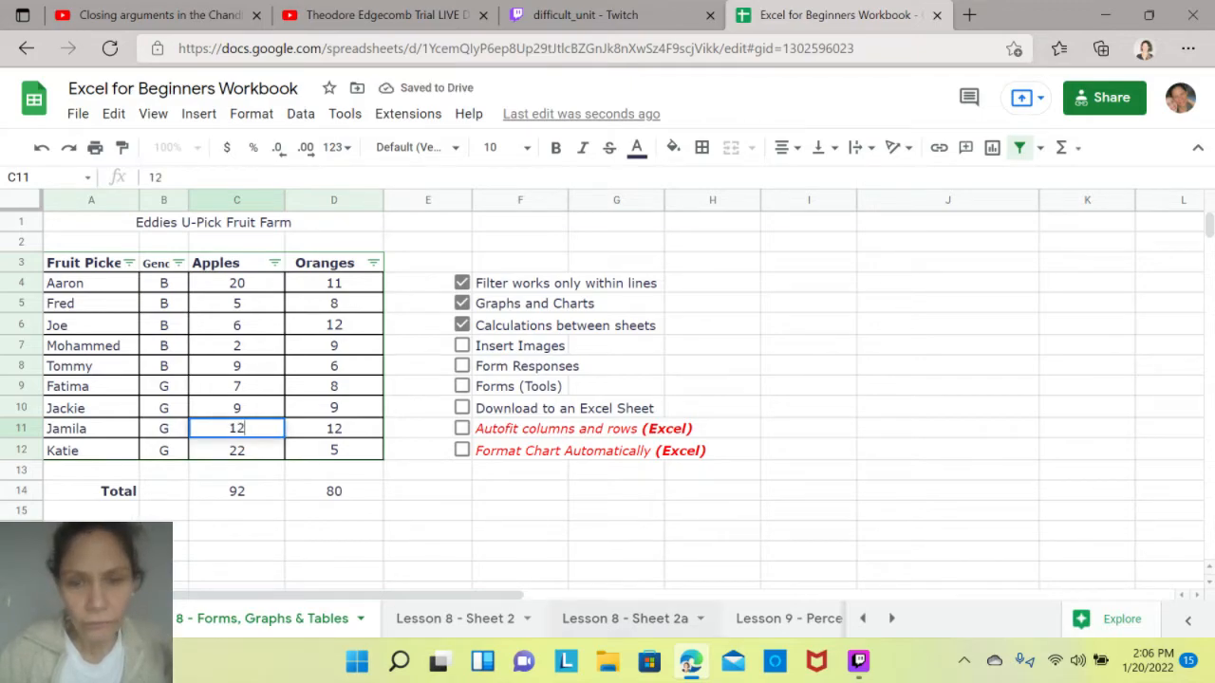
click(617, 622)
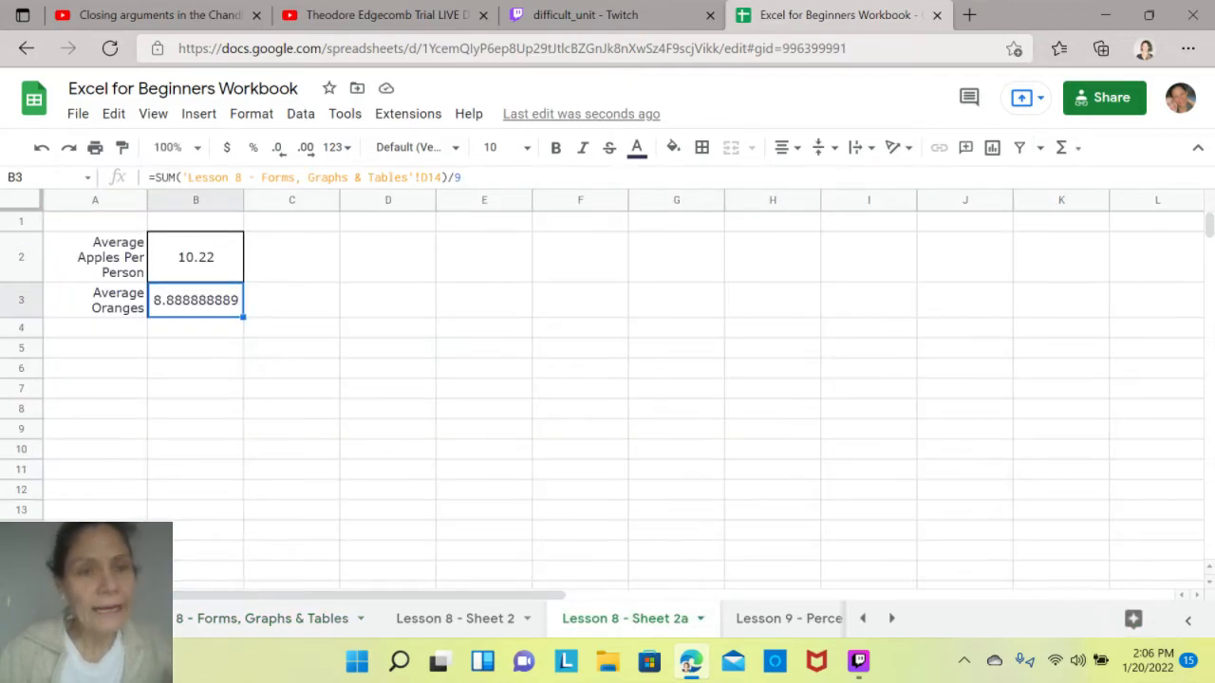
click(195, 257)
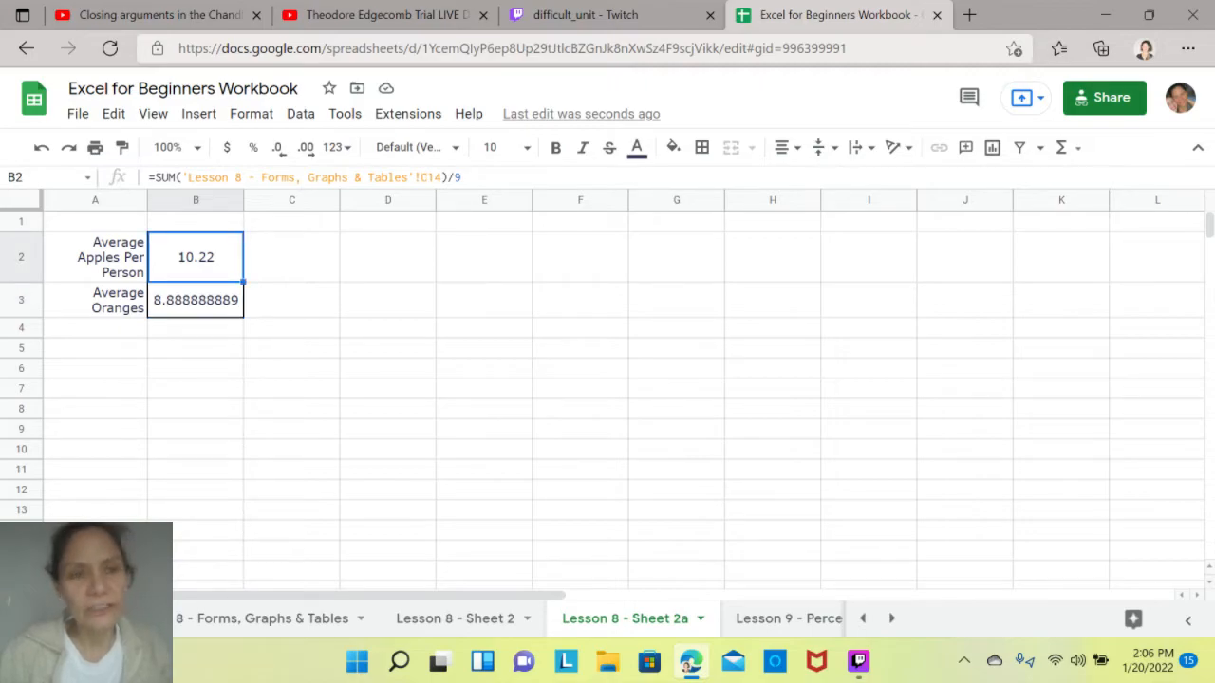
click(196, 300)
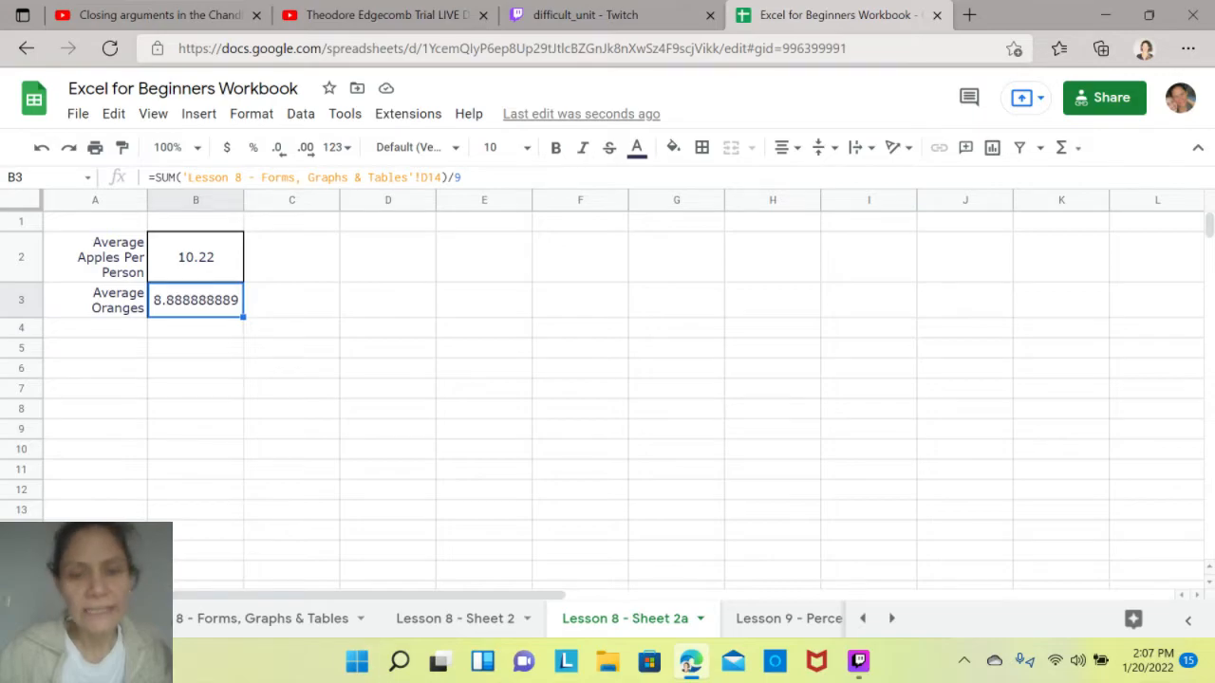
- Set the apples in C4 of the Forms, Graphs & Tables sheet to 23 and check the dependent figures on Lesson 8 - Sheet 2 and Sheet 2a
click(262, 619)
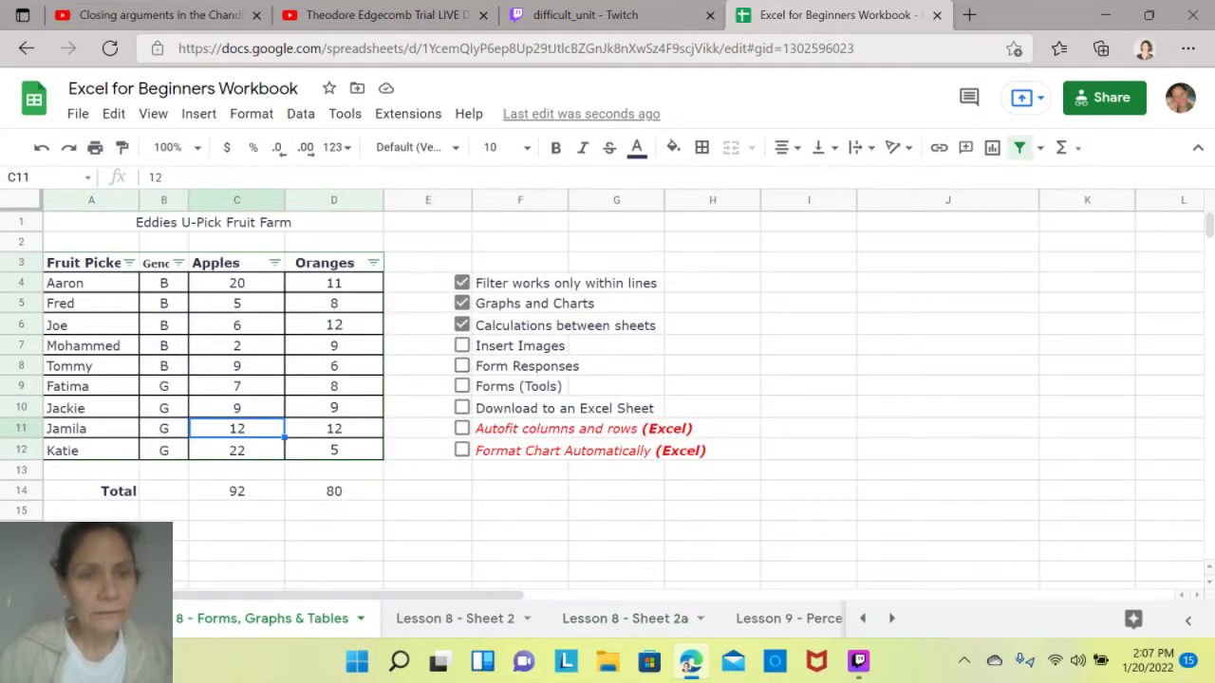
click(236, 283)
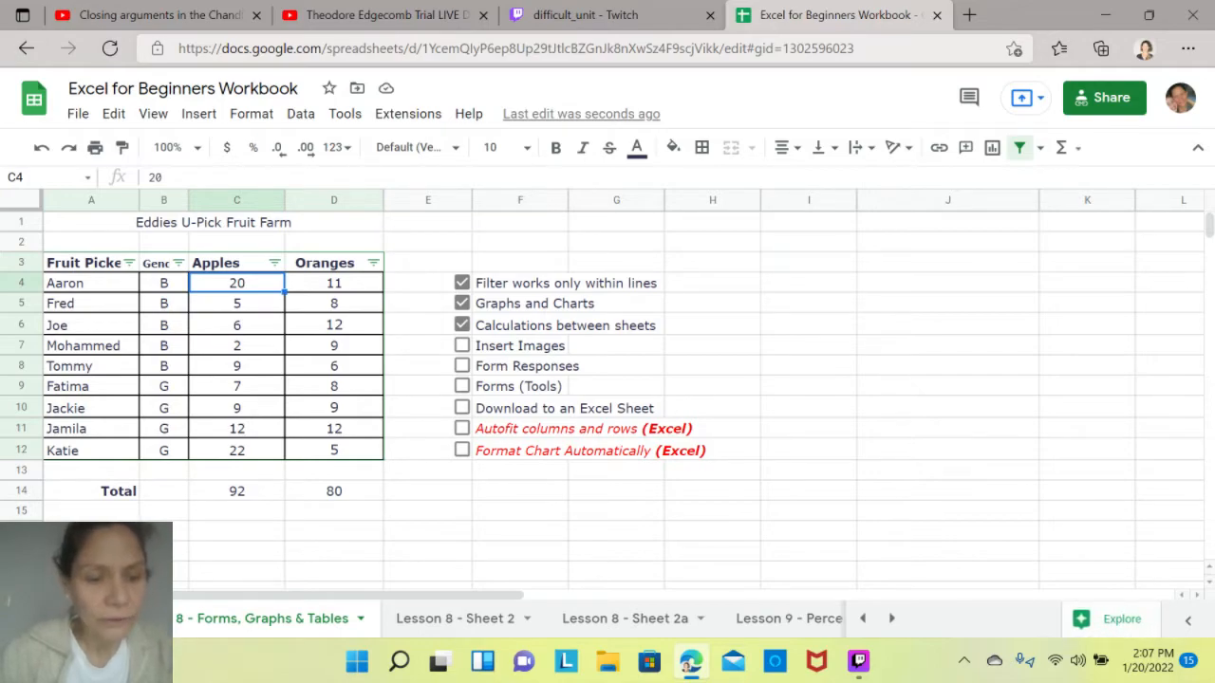
text(23)
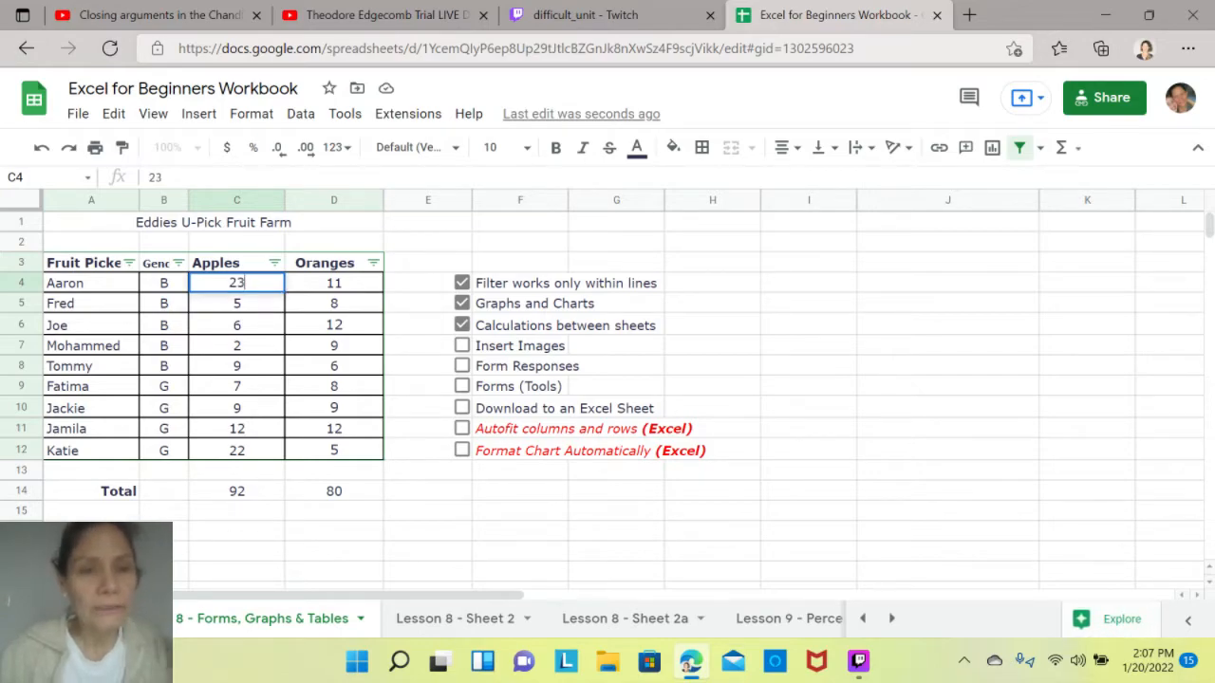
key(Return)
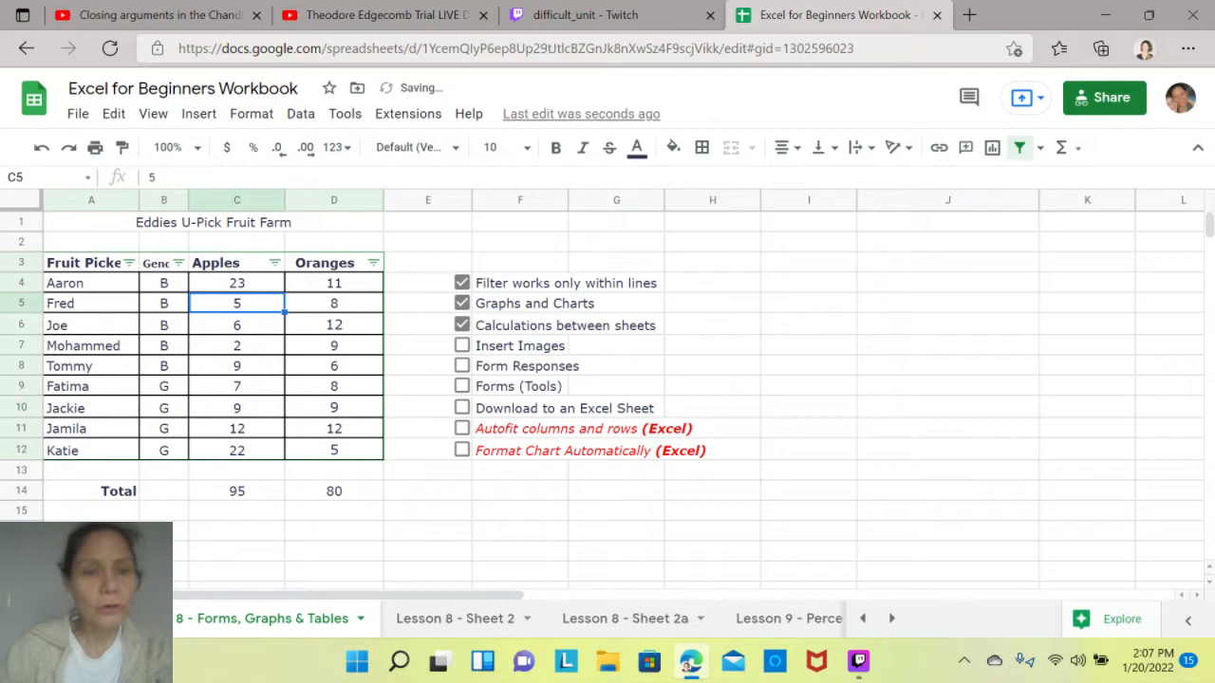
click(456, 619)
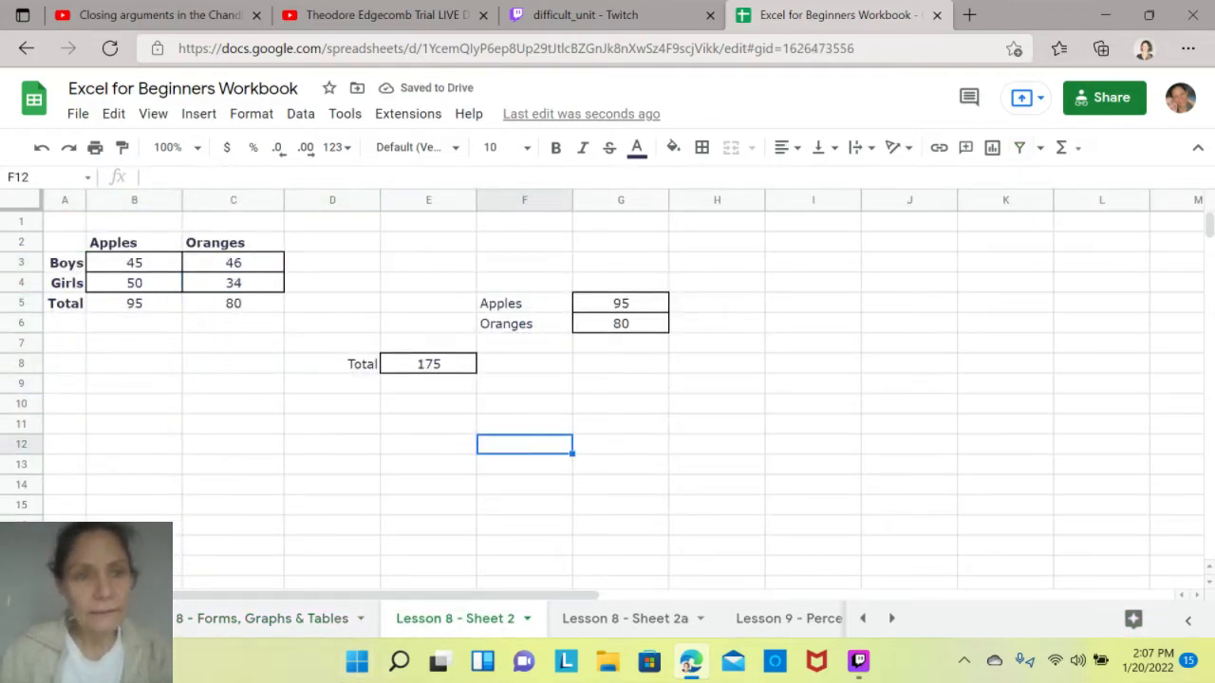
click(262, 618)
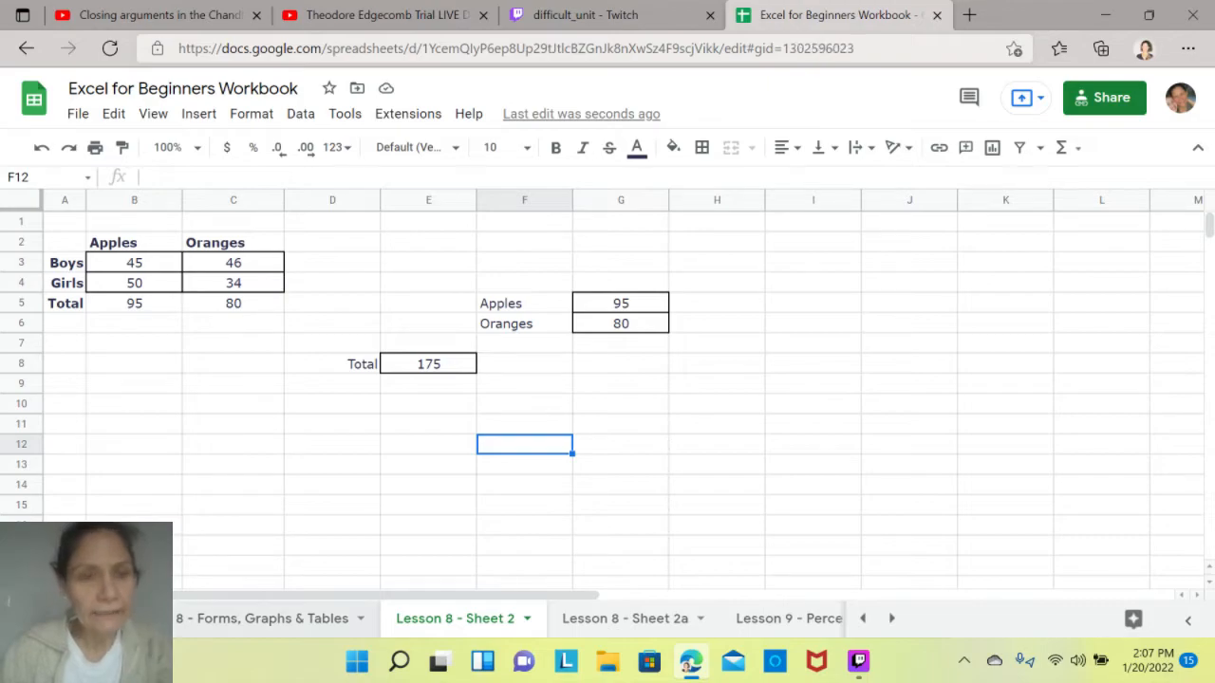
click(576, 619)
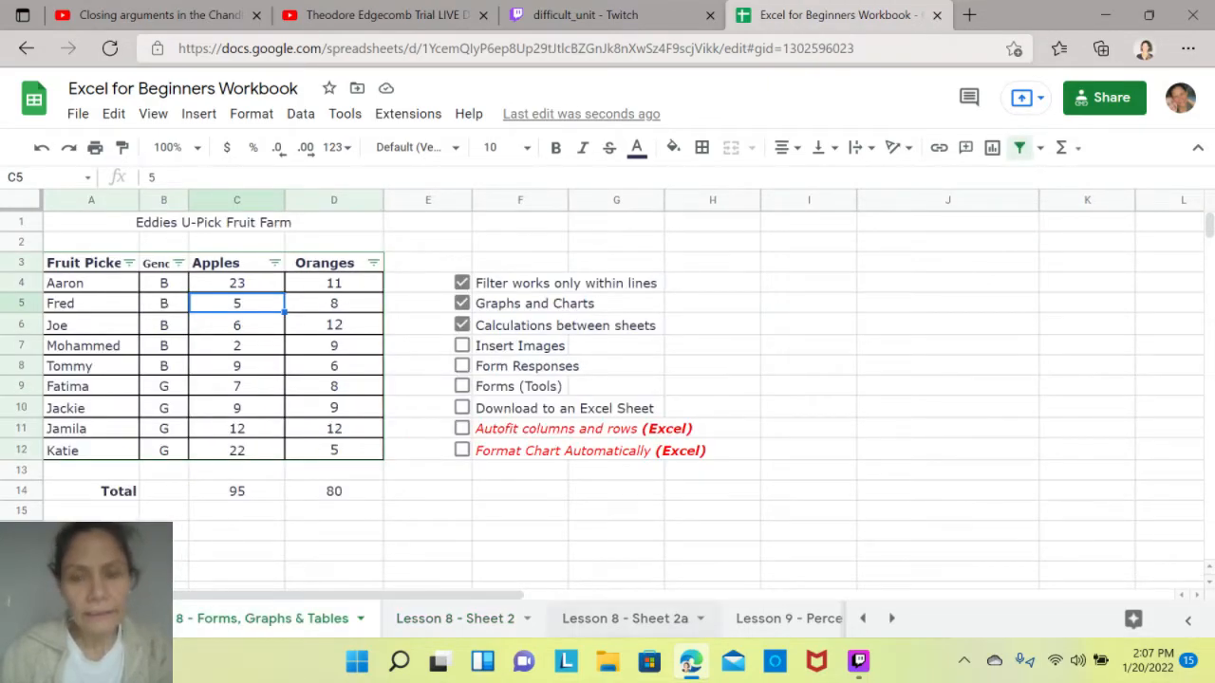
click(195, 258)
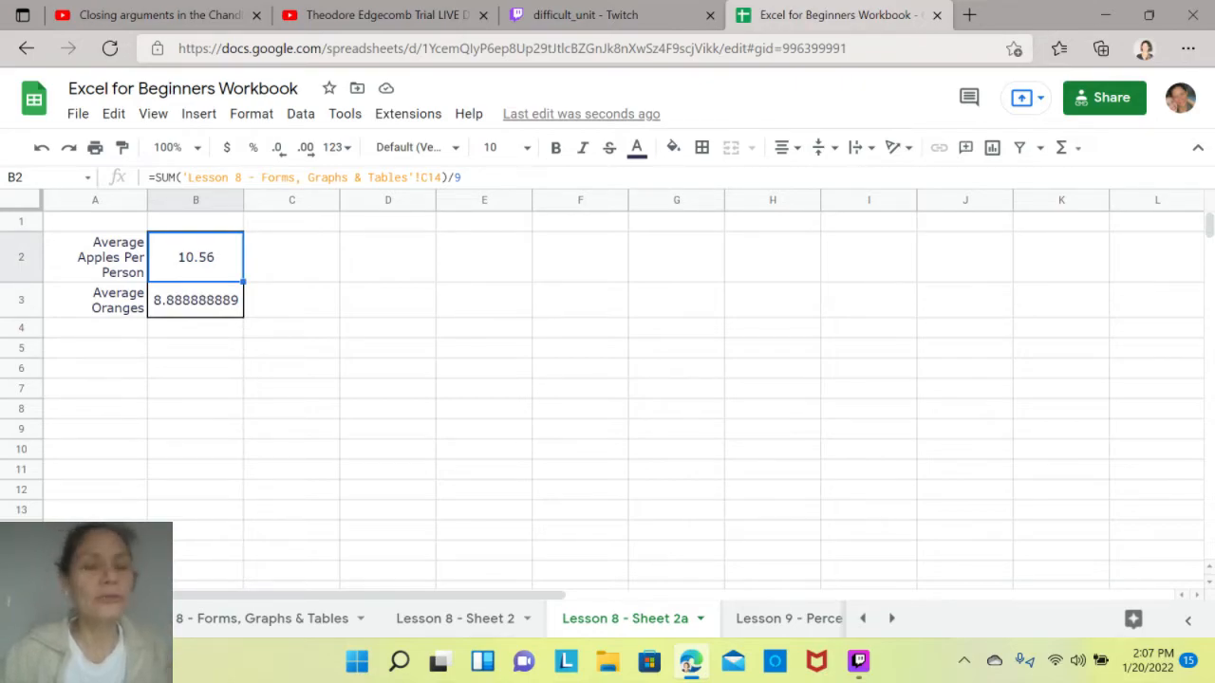
click(195, 300)
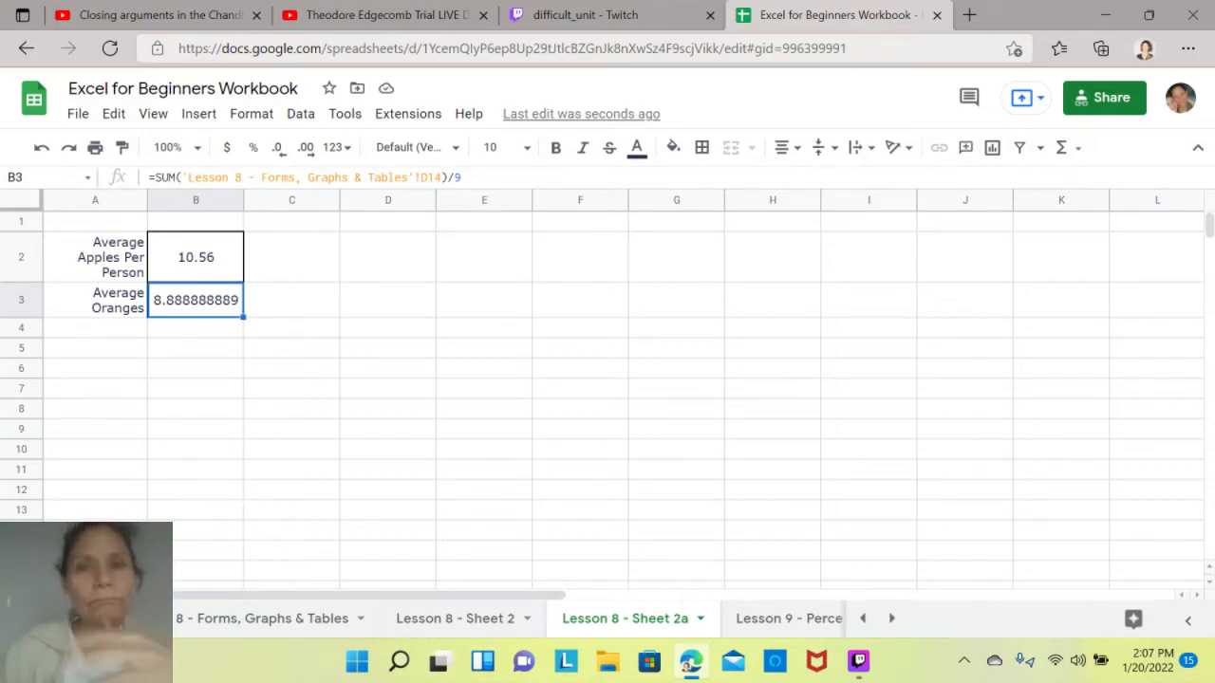
mouse_move(689, 662)
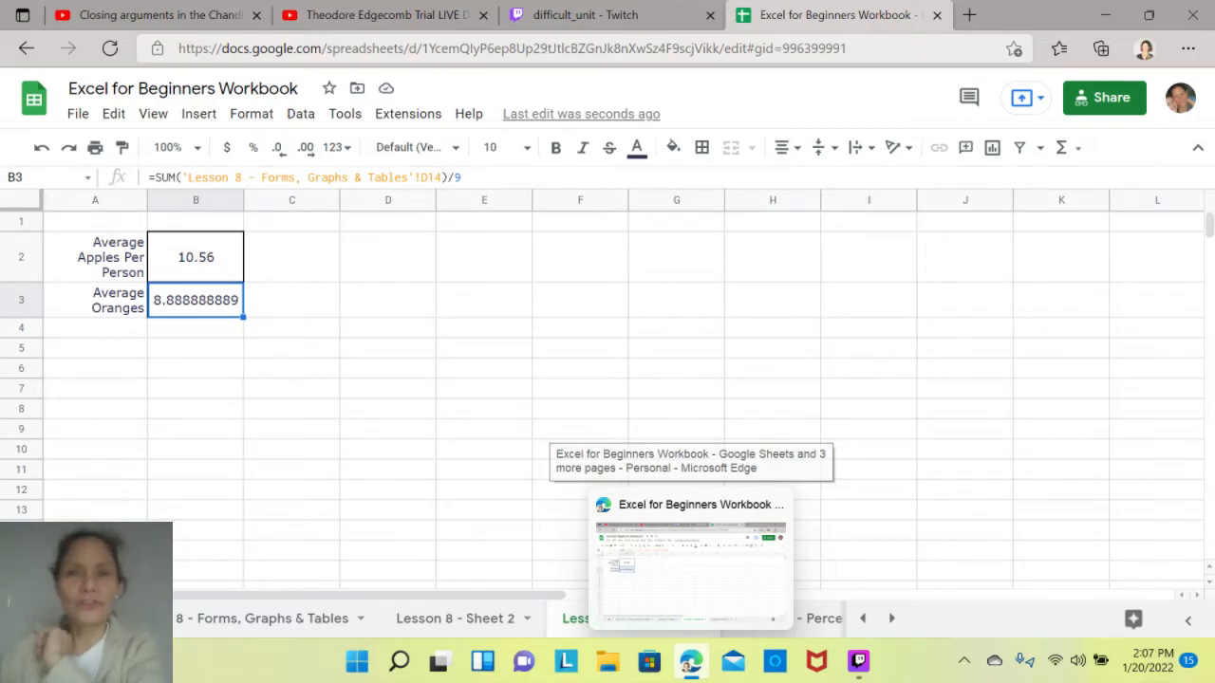
click(676, 368)
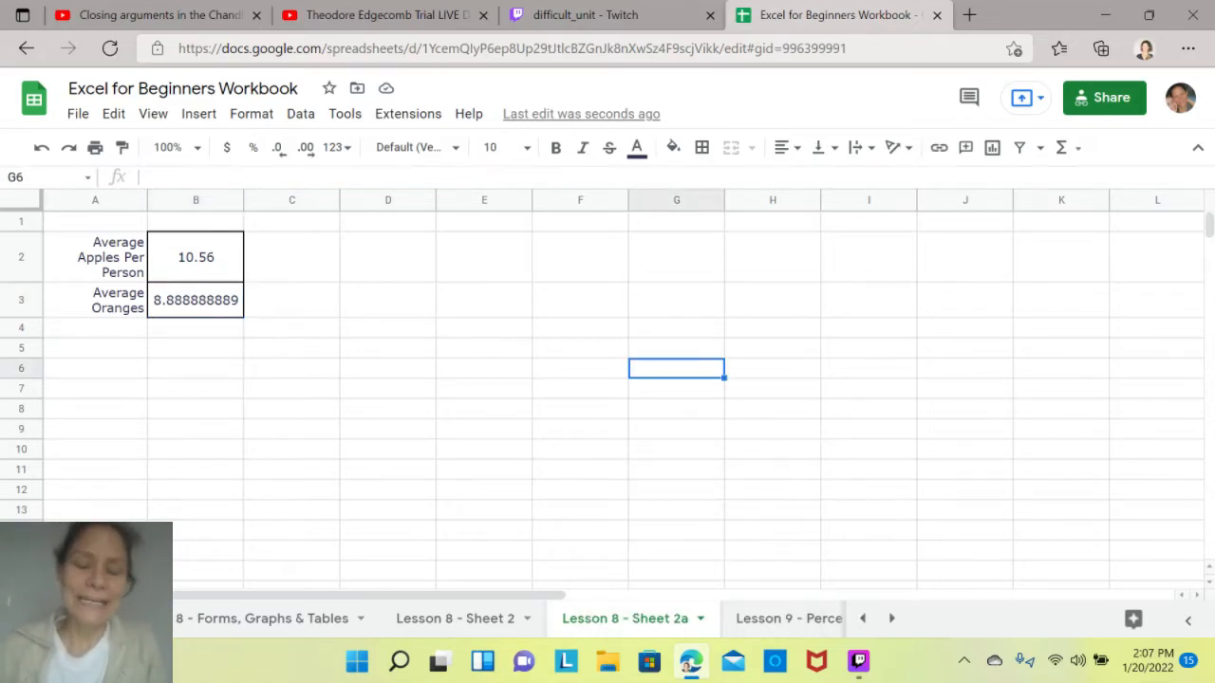
- Start inserting an image by URL into cell D2 of the Lesson 8 - Sheet 2a sheet
click(262, 619)
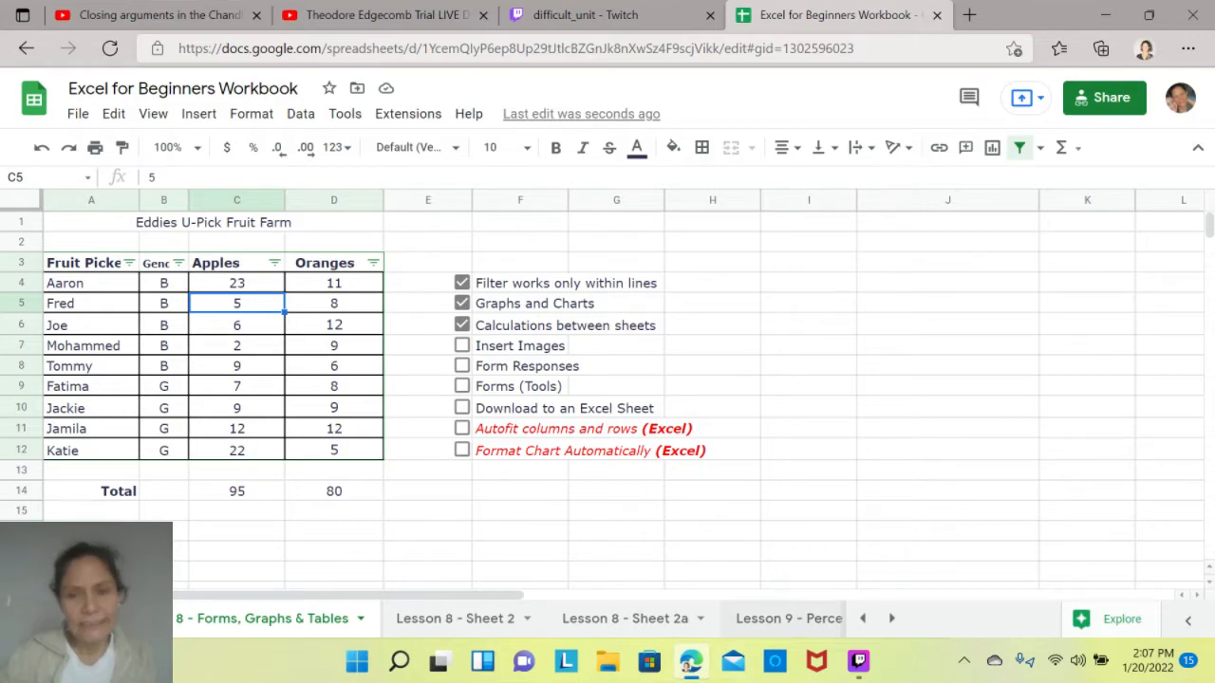
click(778, 618)
click(349, 619)
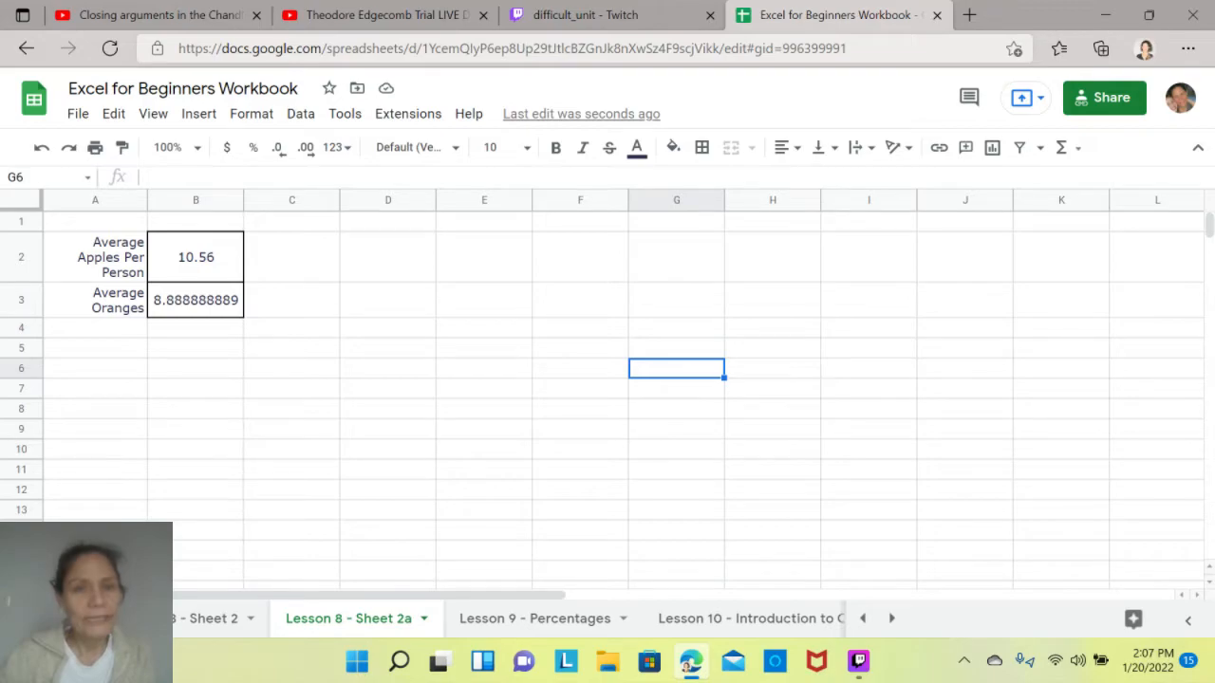
click(388, 257)
click(198, 113)
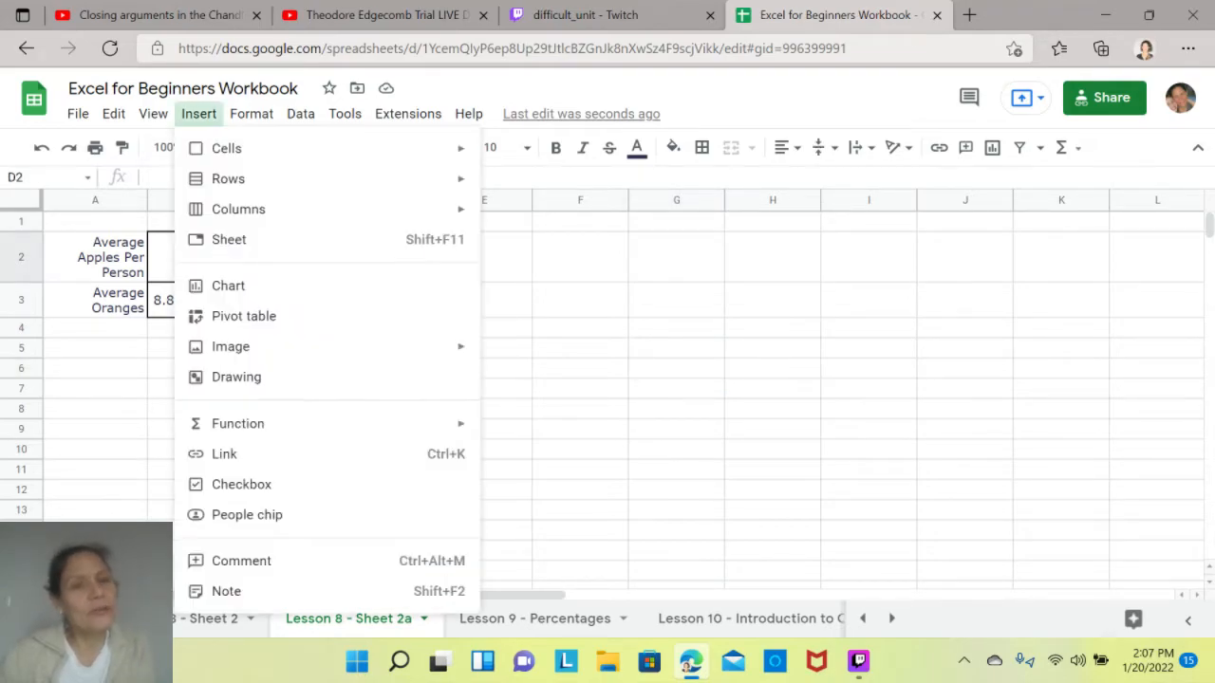
mouse_move(238, 346)
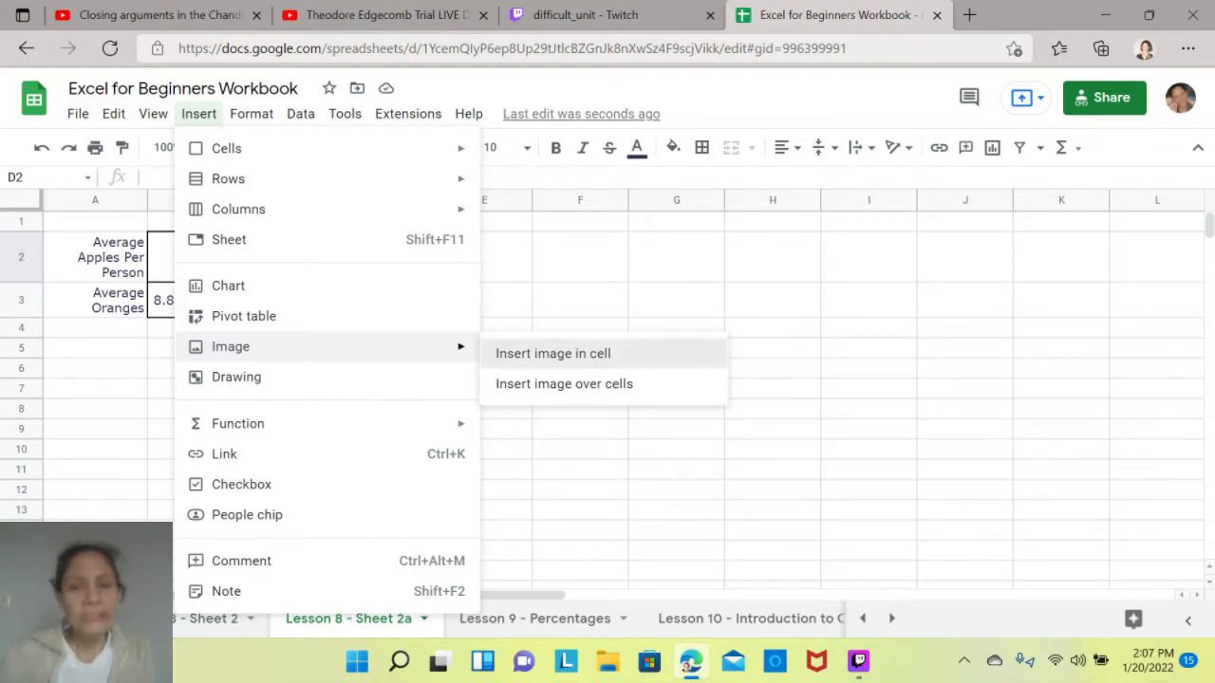
click(612, 353)
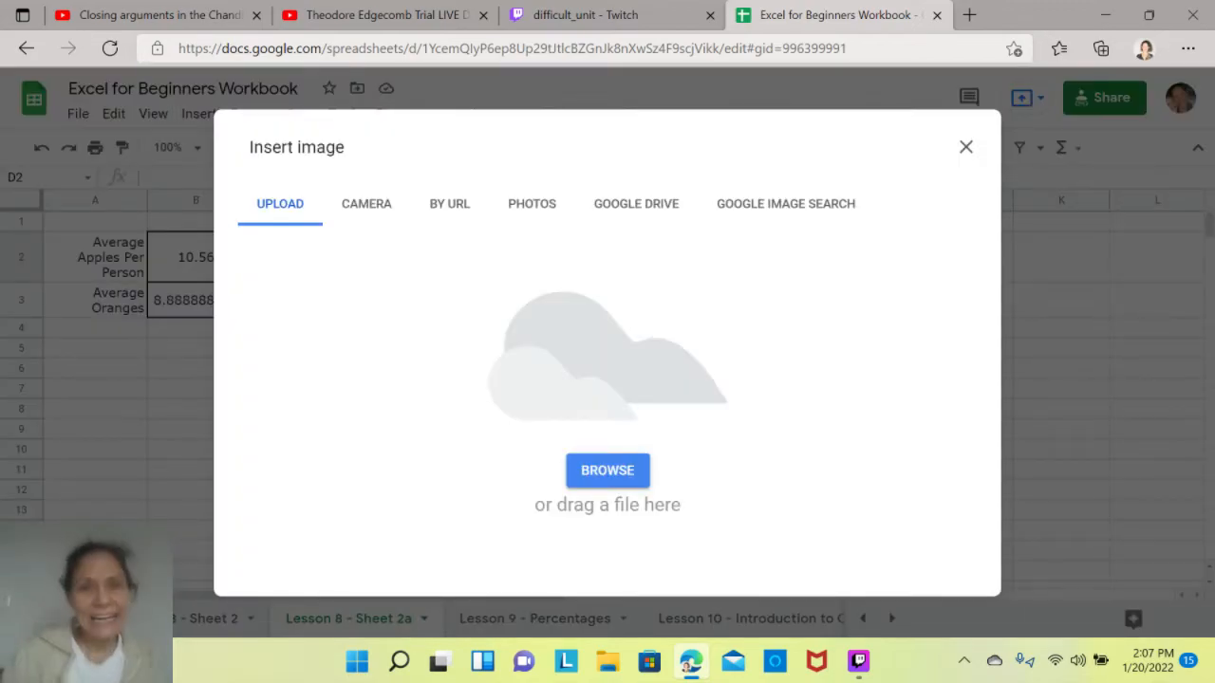
click(450, 204)
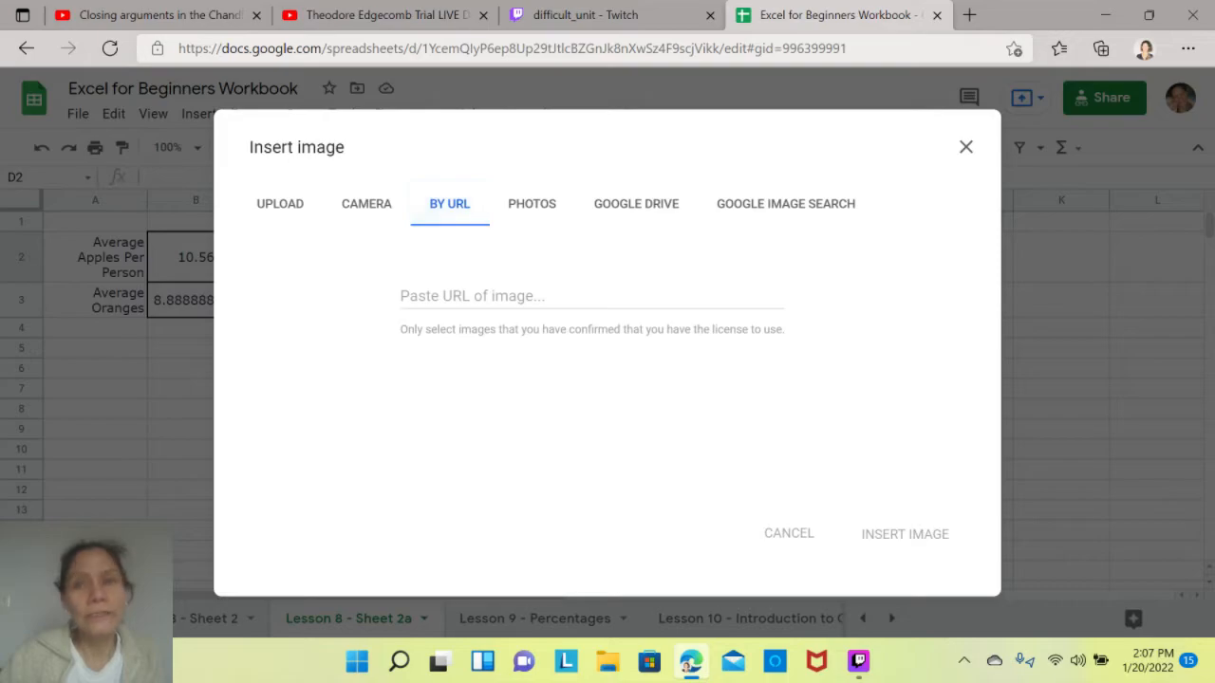
- Open the HelloFresh meal offer from a new browser tab's news feed and dismiss the cash-back and free-meals pop-ups
click(968, 15)
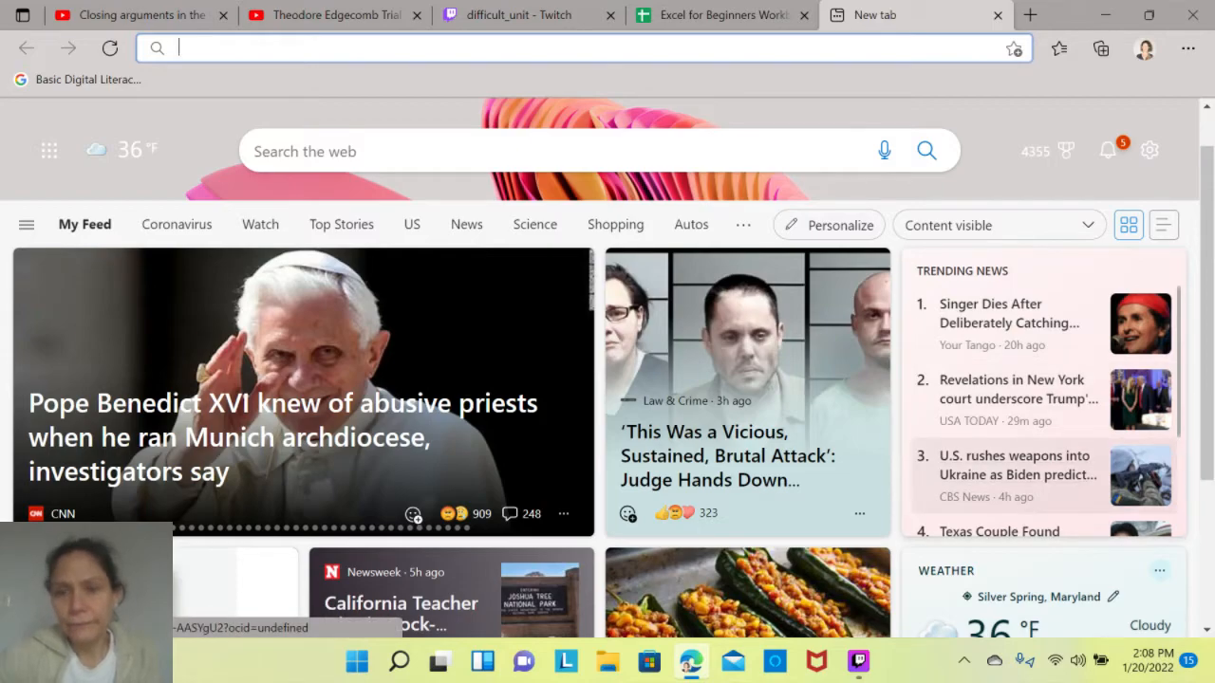
scroll(598, 441, down, 2)
scroll(598, 441, down, 2)
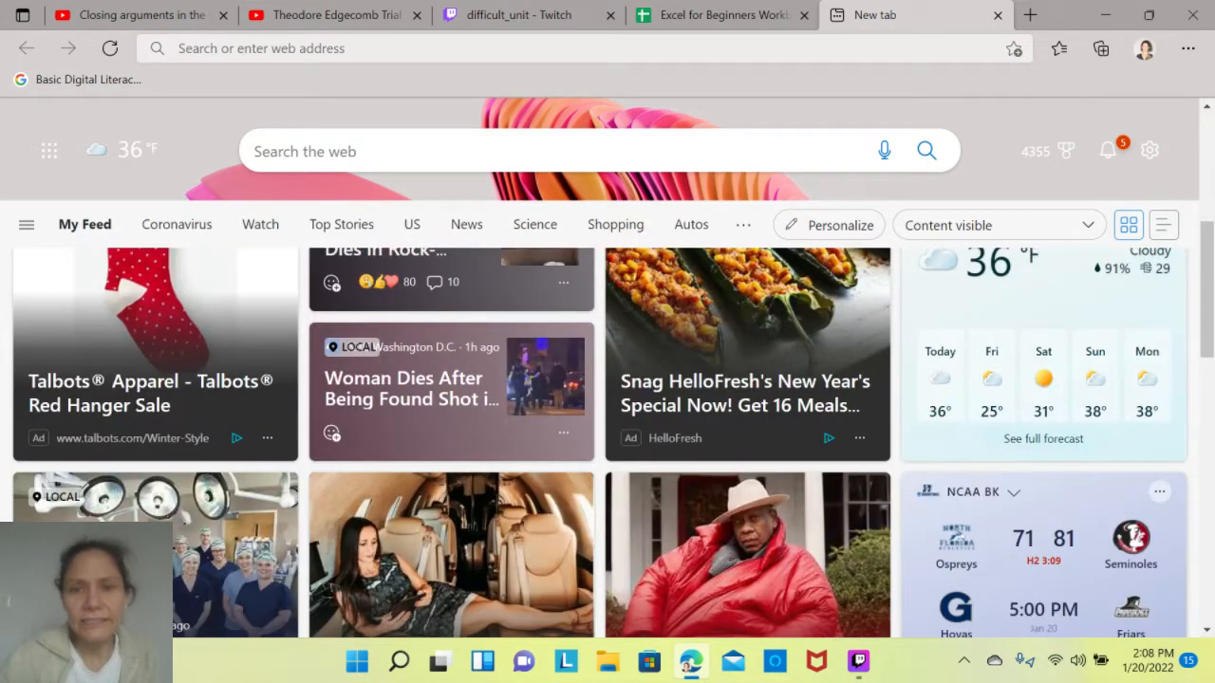
click(747, 393)
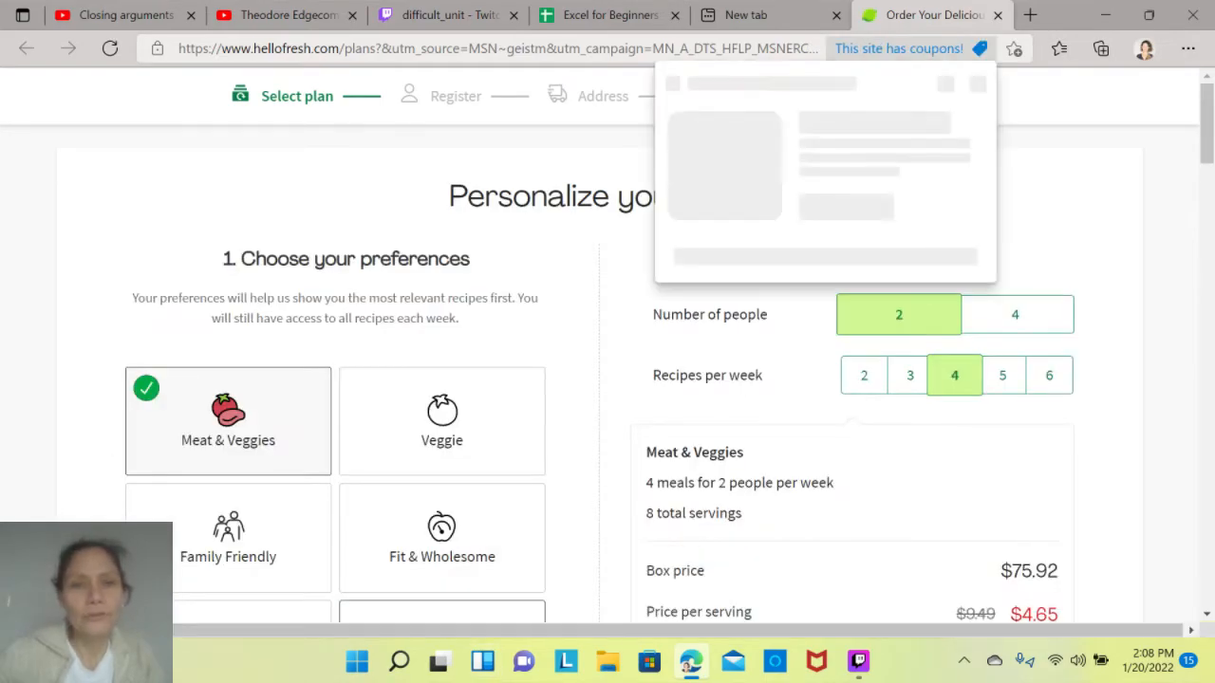
scroll(607, 380, down, 10)
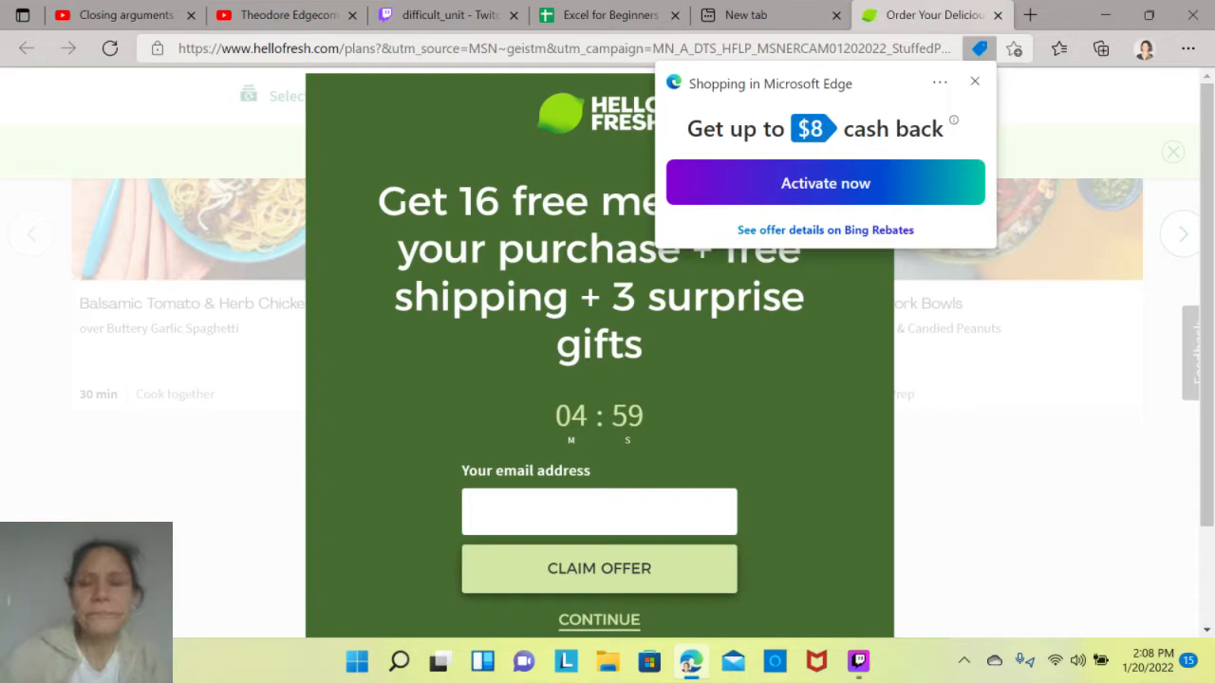
click(973, 81)
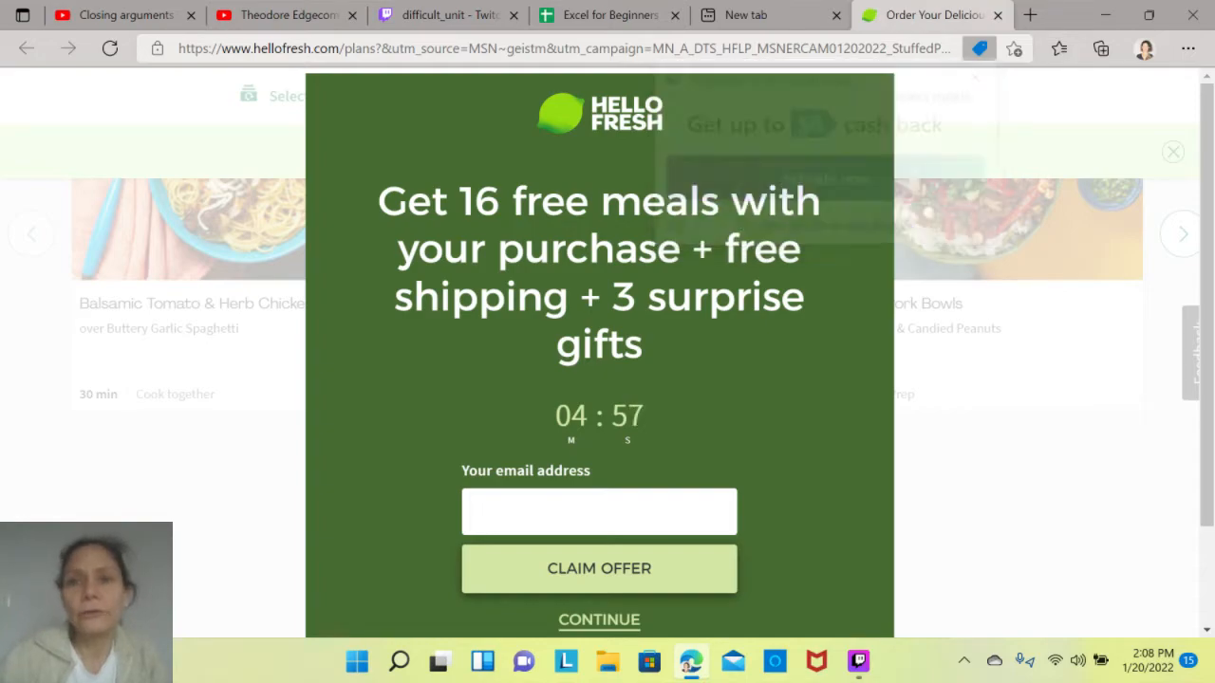
click(870, 97)
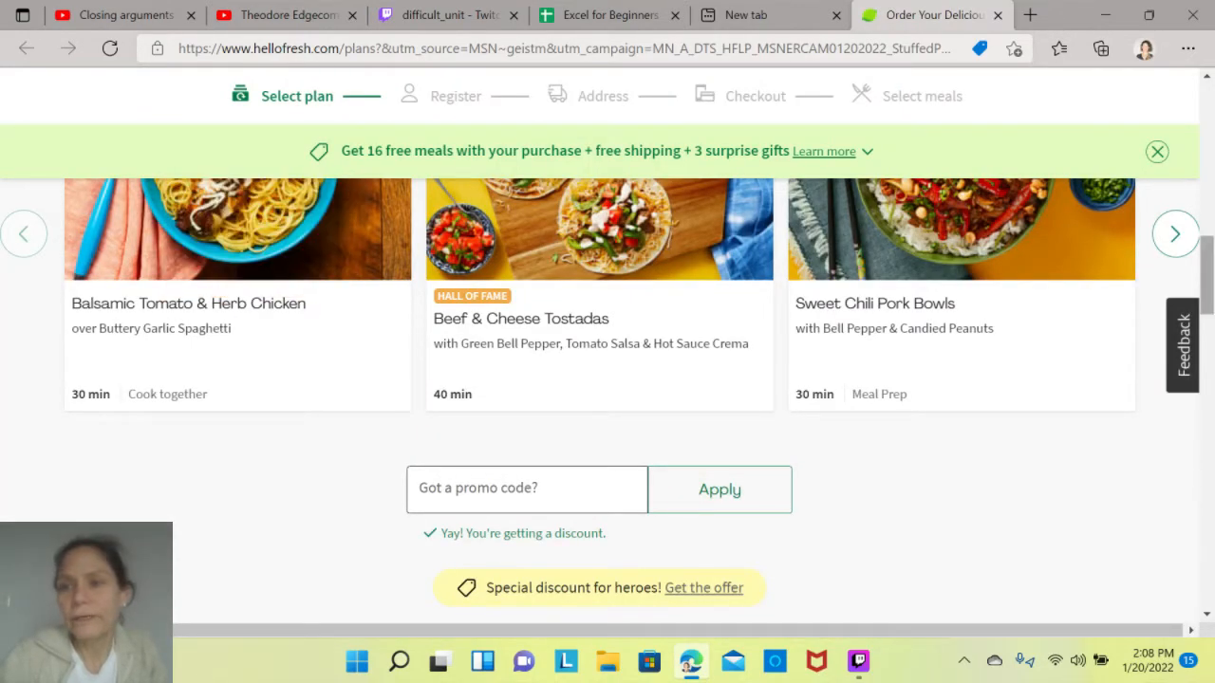
- Copy the image link of the Balsamic Tomato & Herb Chicken photo from the HelloFresh weekly menu
scroll(607, 379, up, 5)
scroll(607, 379, down, 3)
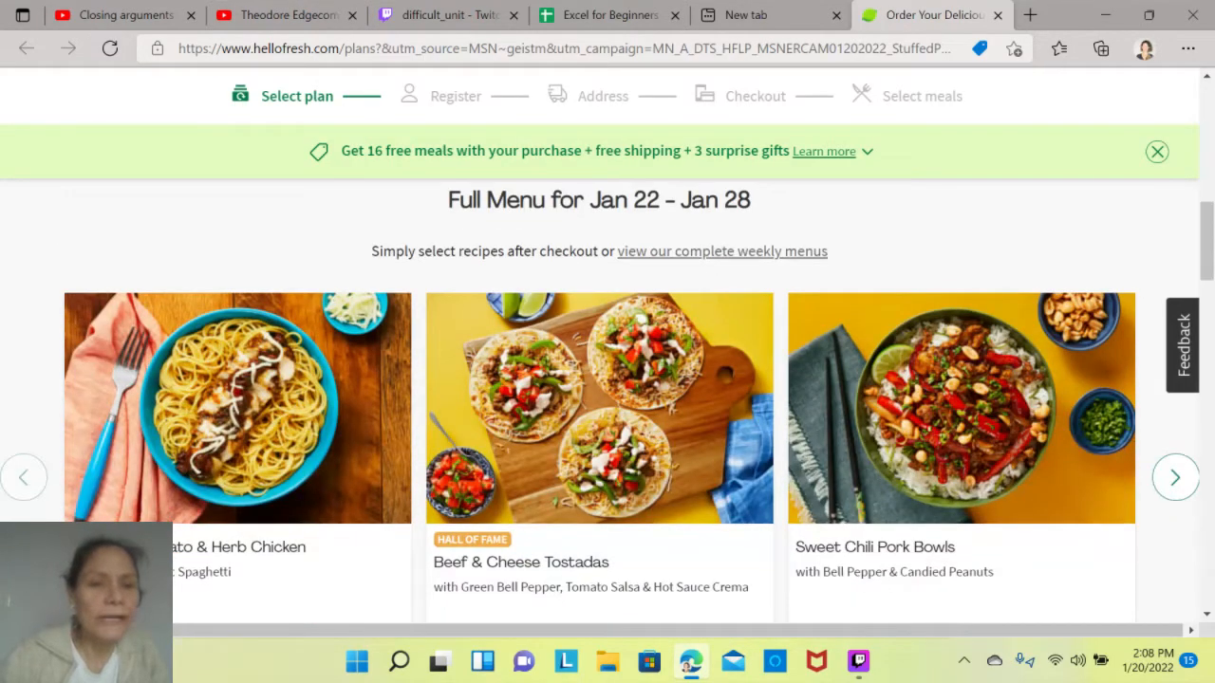
right_click(153, 398)
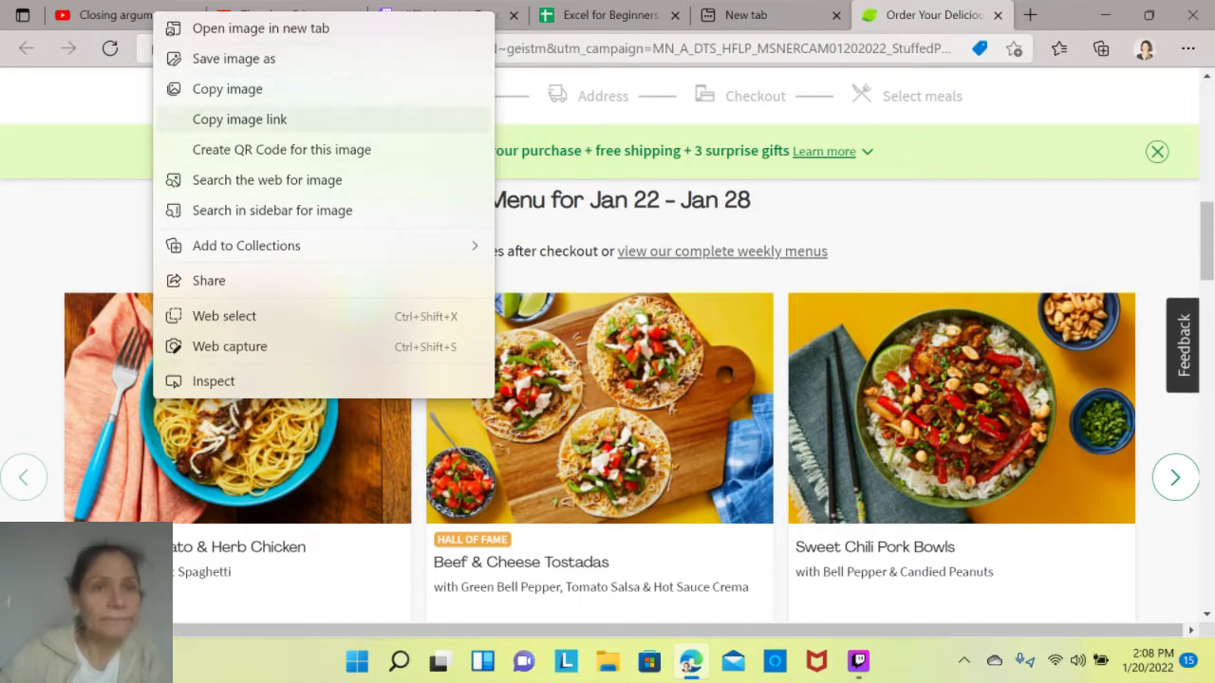
click(239, 118)
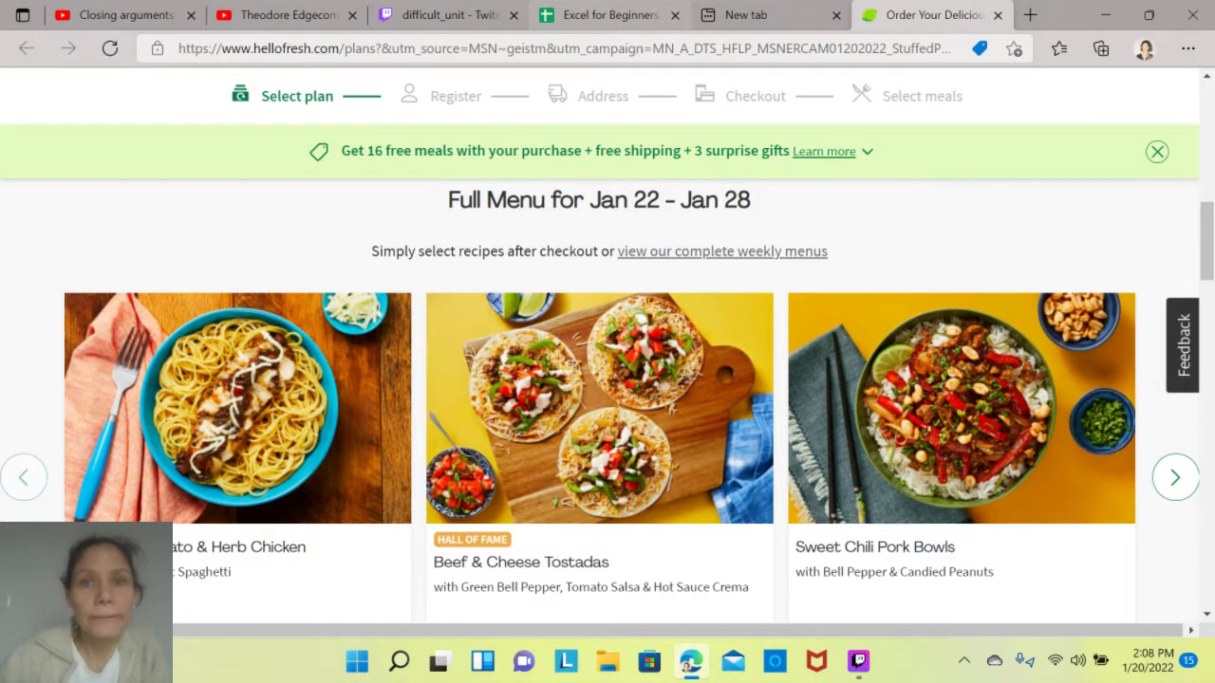
- Switch back to the Excel for Beginners Workbook and insert the pasta image into cell D2 using the copied URL
click(596, 15)
click(532, 296)
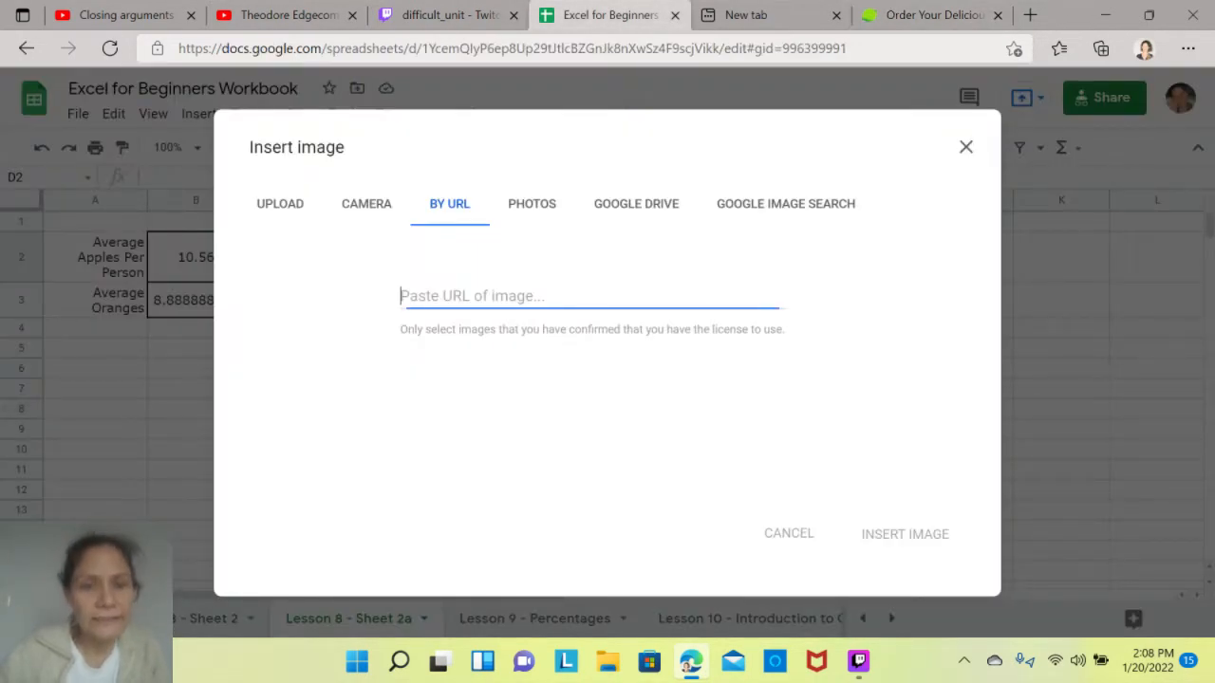
key(ctrl+v)
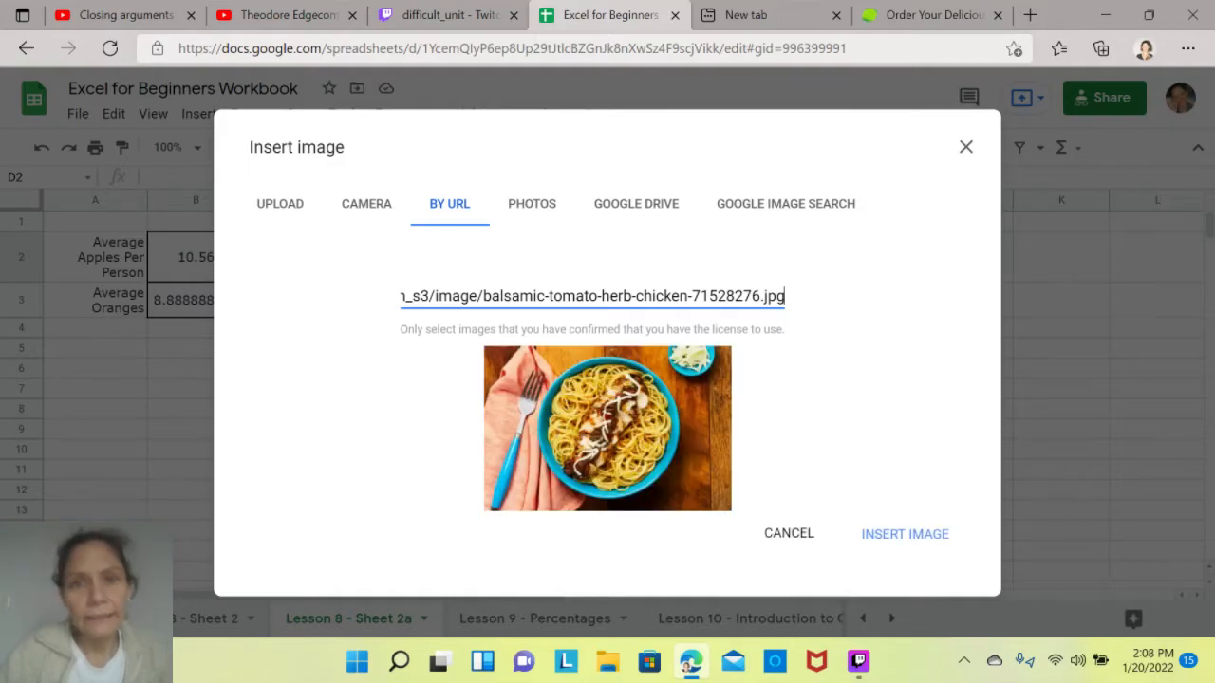
click(905, 533)
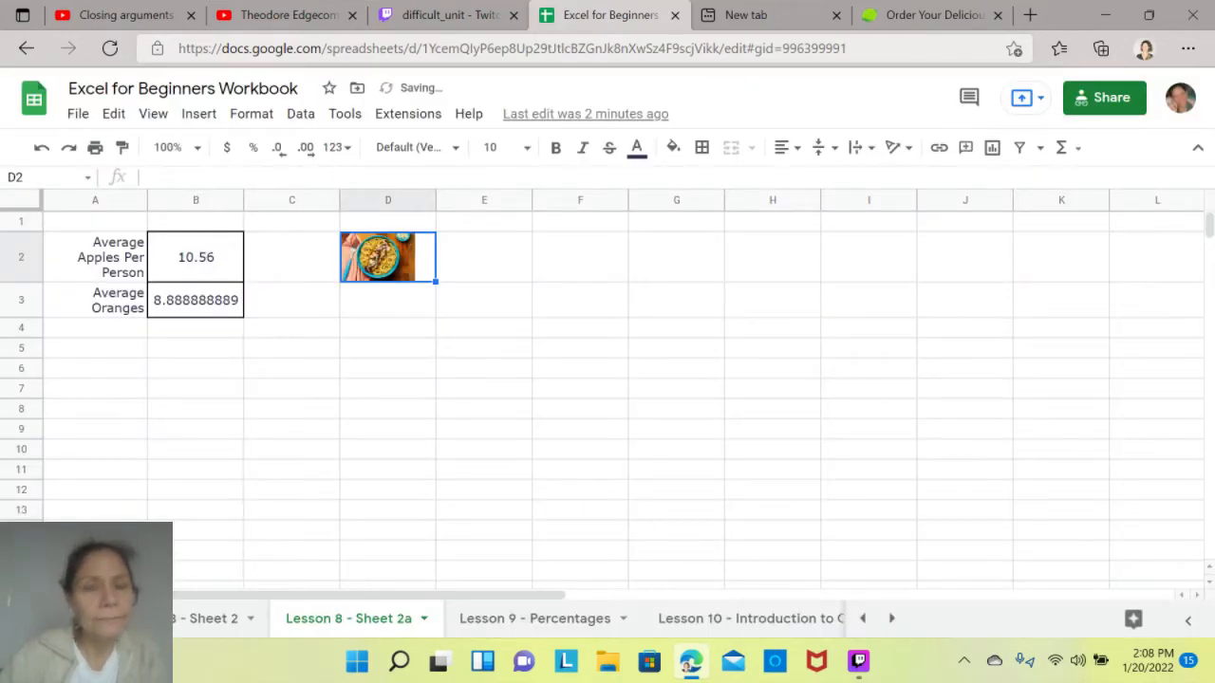
- Center the pasta image horizontally within cell D2
click(388, 300)
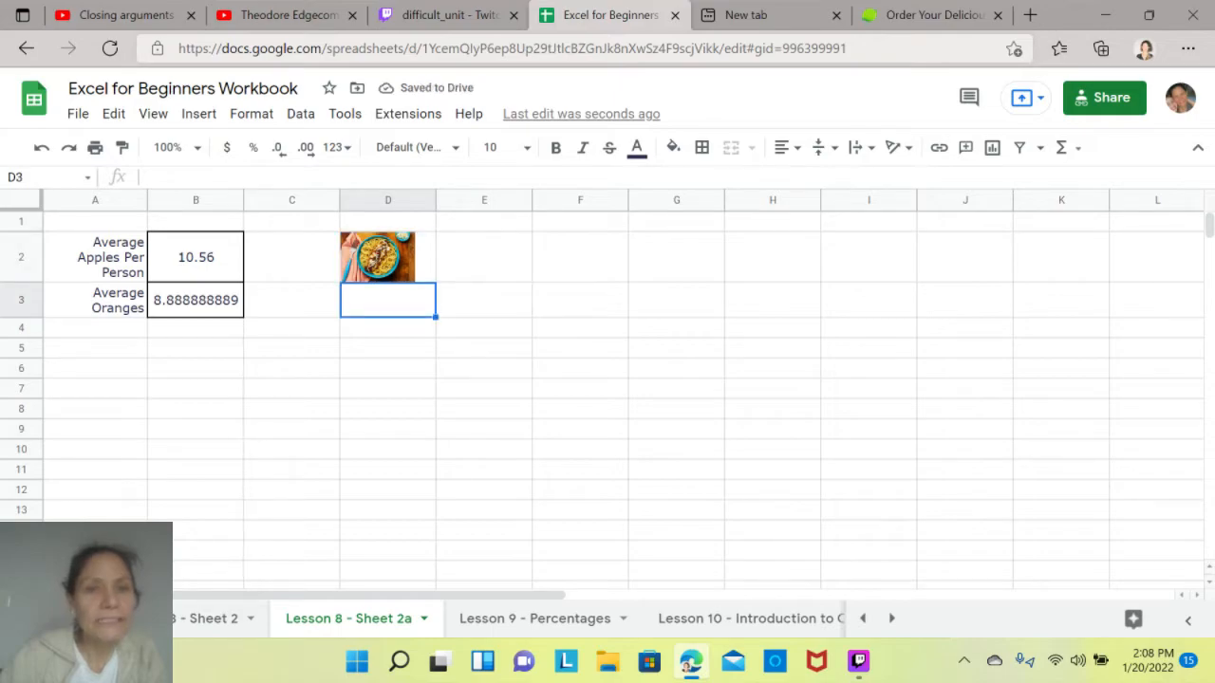
click(394, 257)
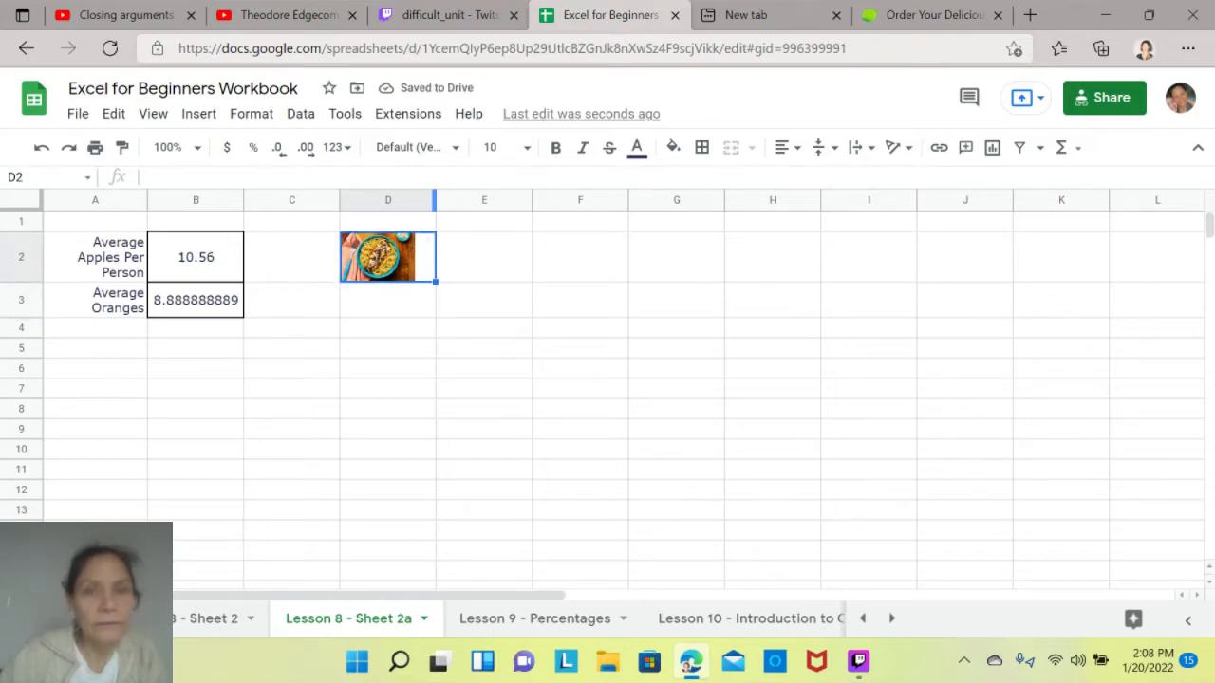
click(781, 147)
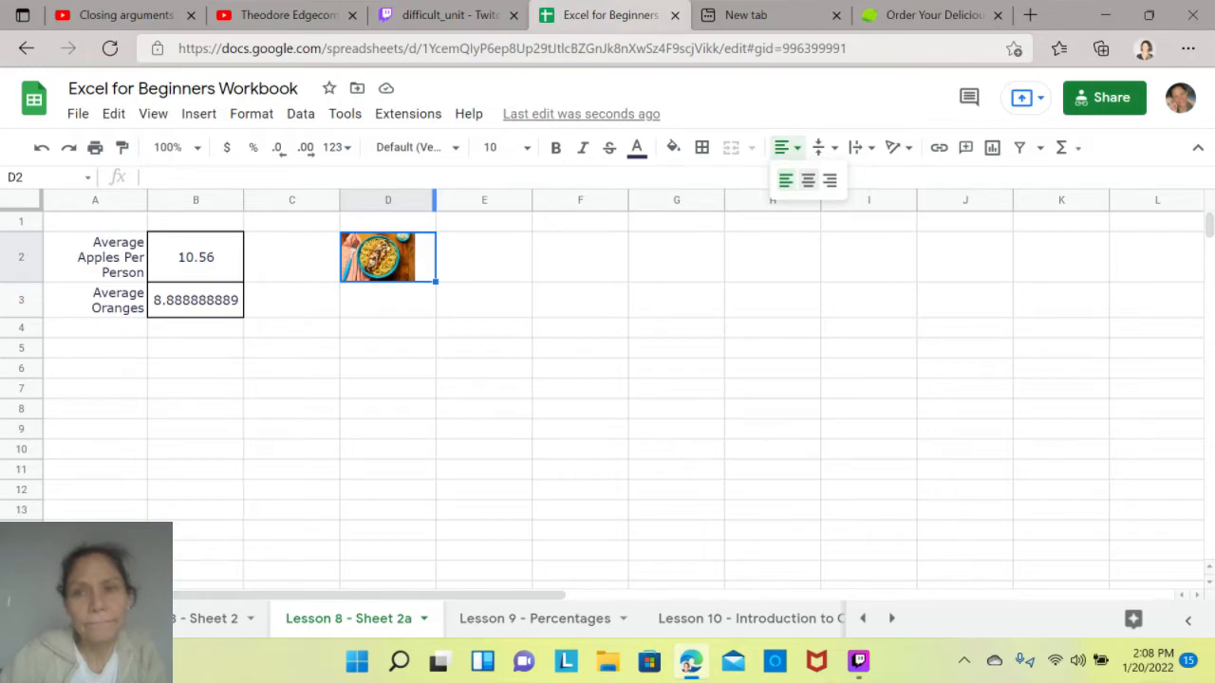
click(804, 179)
- Examine the mugshot images placed inside cells on the Cases to Follow sheet
click(891, 619)
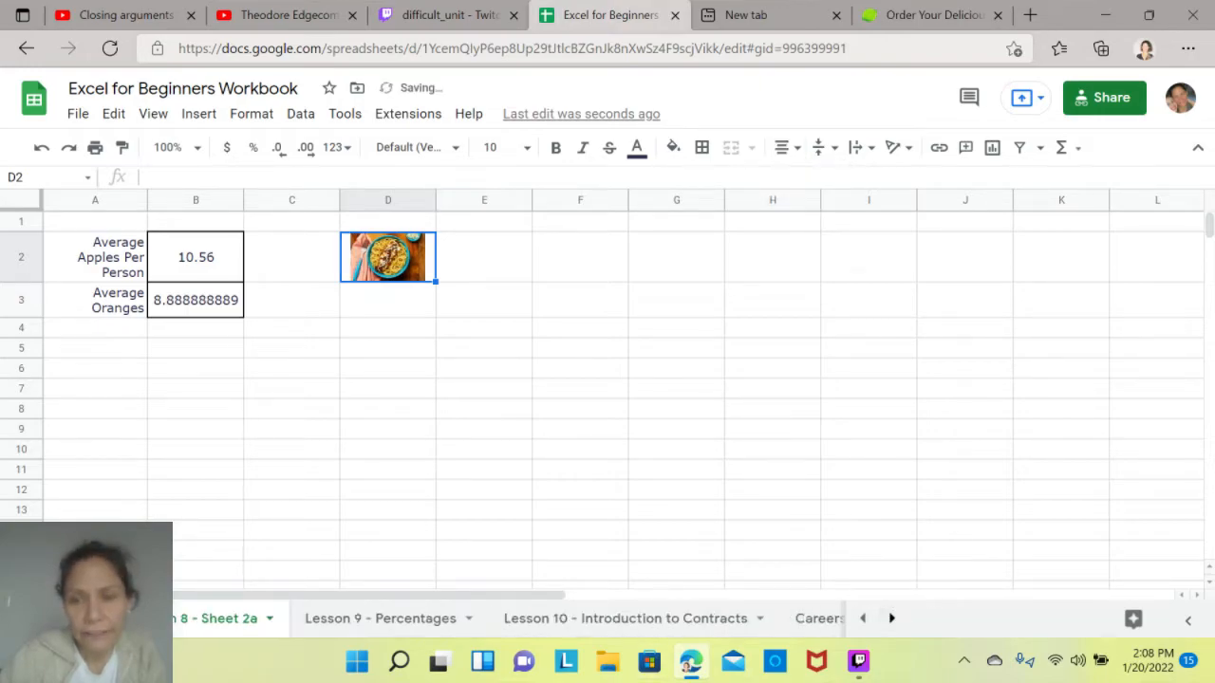
click(760, 618)
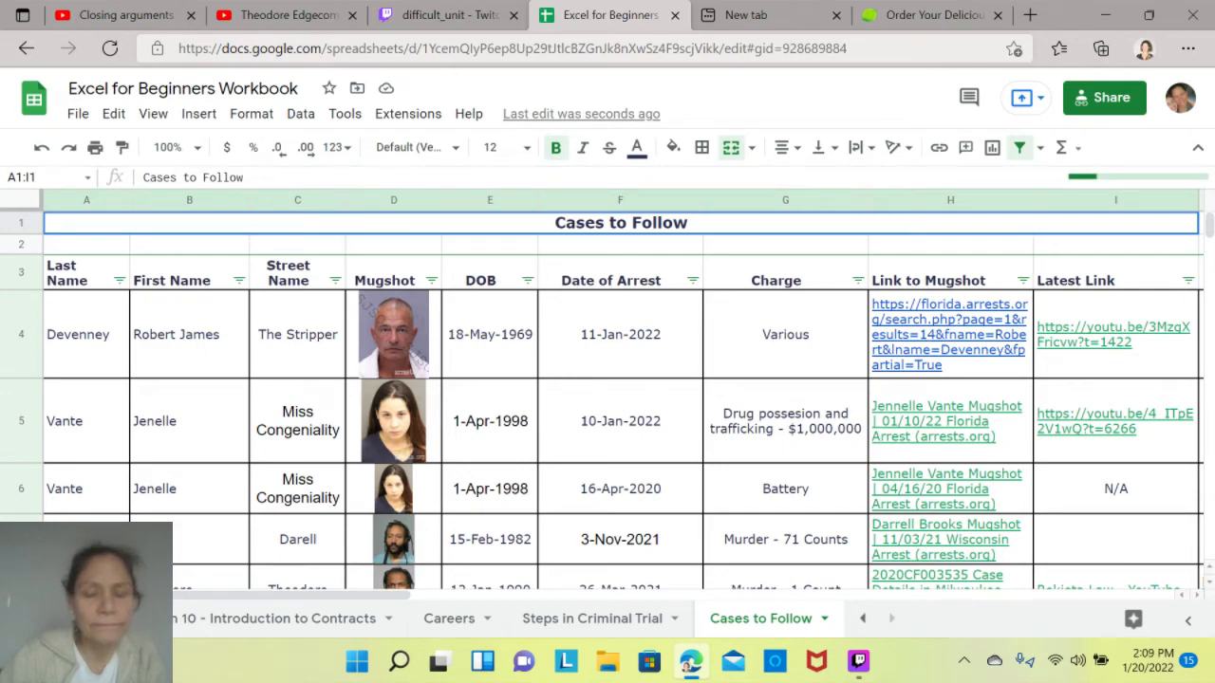
click(490, 420)
key(Down)
key(Down)
key(Down)
key(Down)
key(Down)
key(Down)
key(Down)
key(Up)
key(Up)
key(Up)
key(Up)
key(Up)
key(Up)
key(Up)
key(Up)
key(Up)
key(Up)
key(Up)
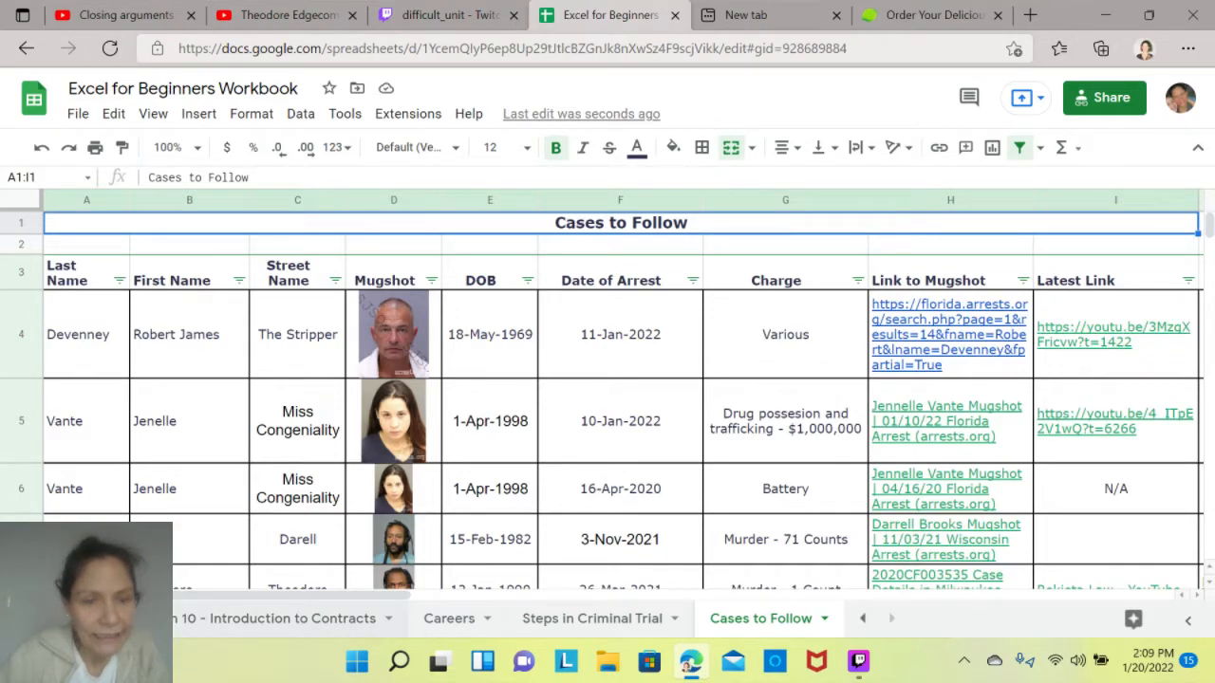
- Return to the Lesson 8 - Forms, Graphs & Tables sheet and review its topic checklist
click(281, 619)
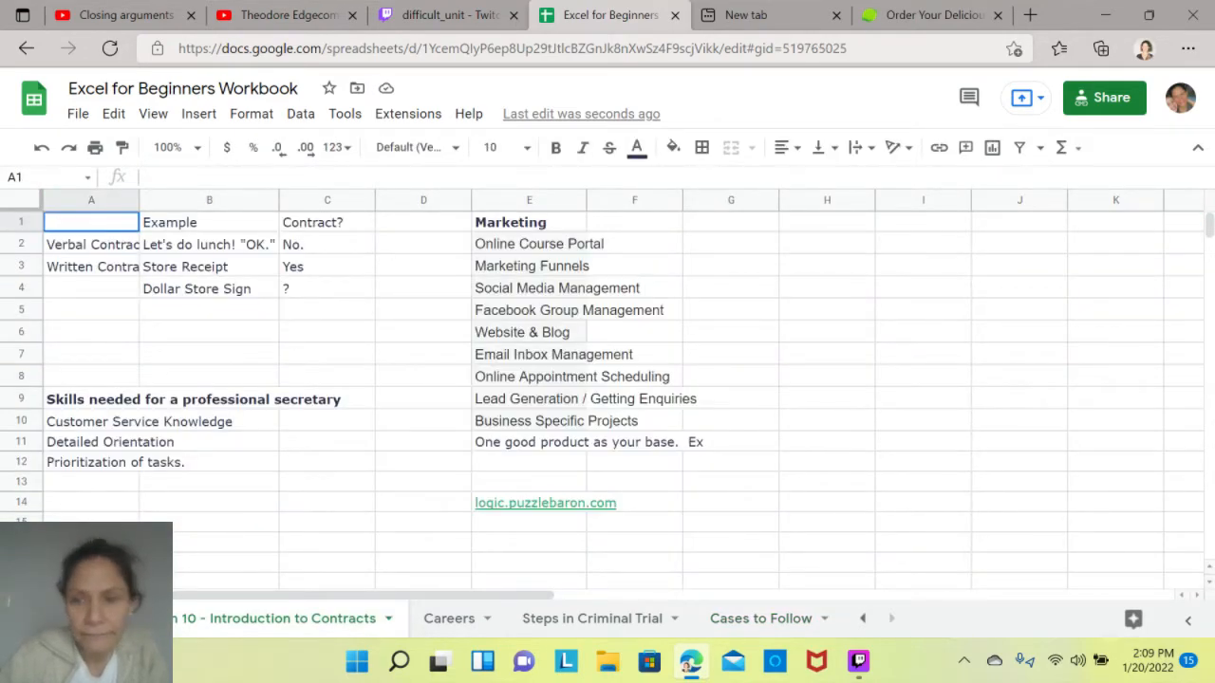
click(863, 619)
click(683, 618)
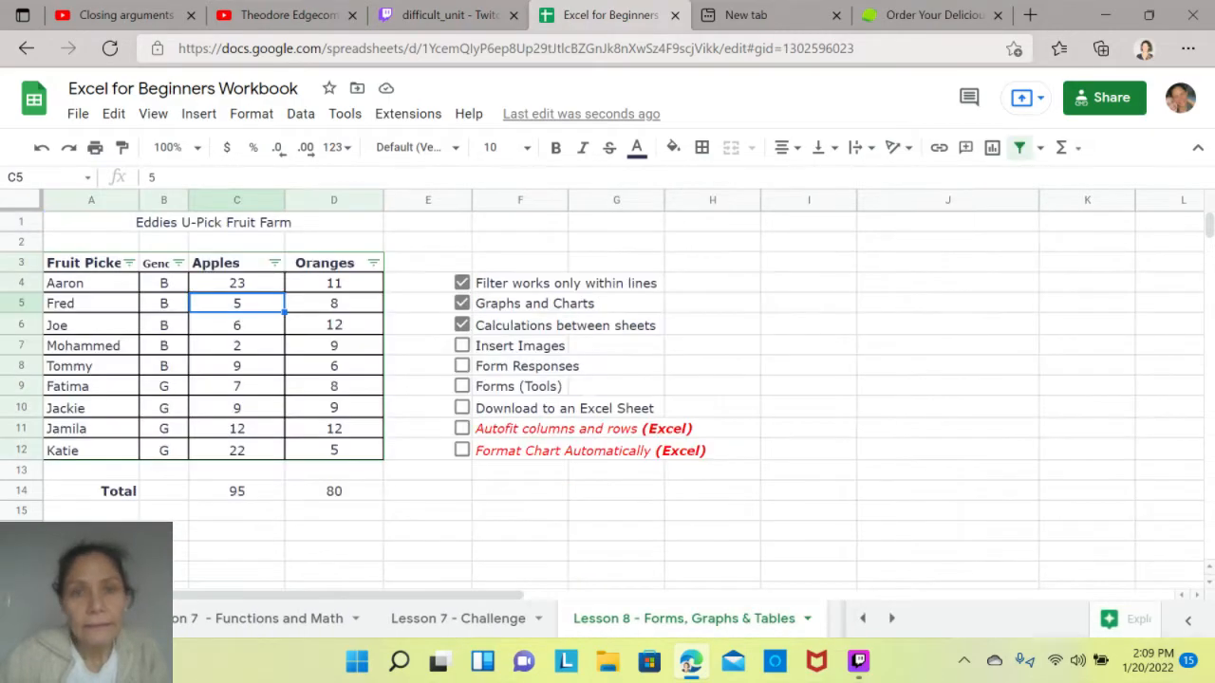
click(891, 619)
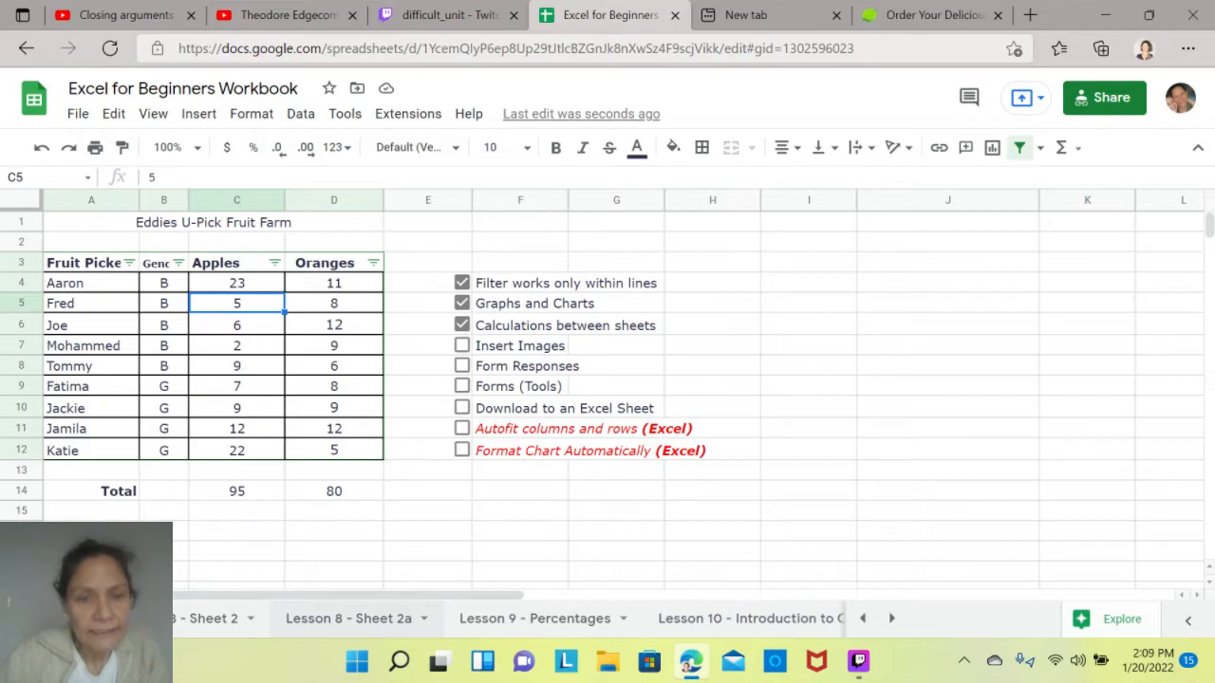
- Insert the same pasta image over the cells of Lesson 8 - Sheet 2a using the copied URL
click(348, 619)
click(388, 300)
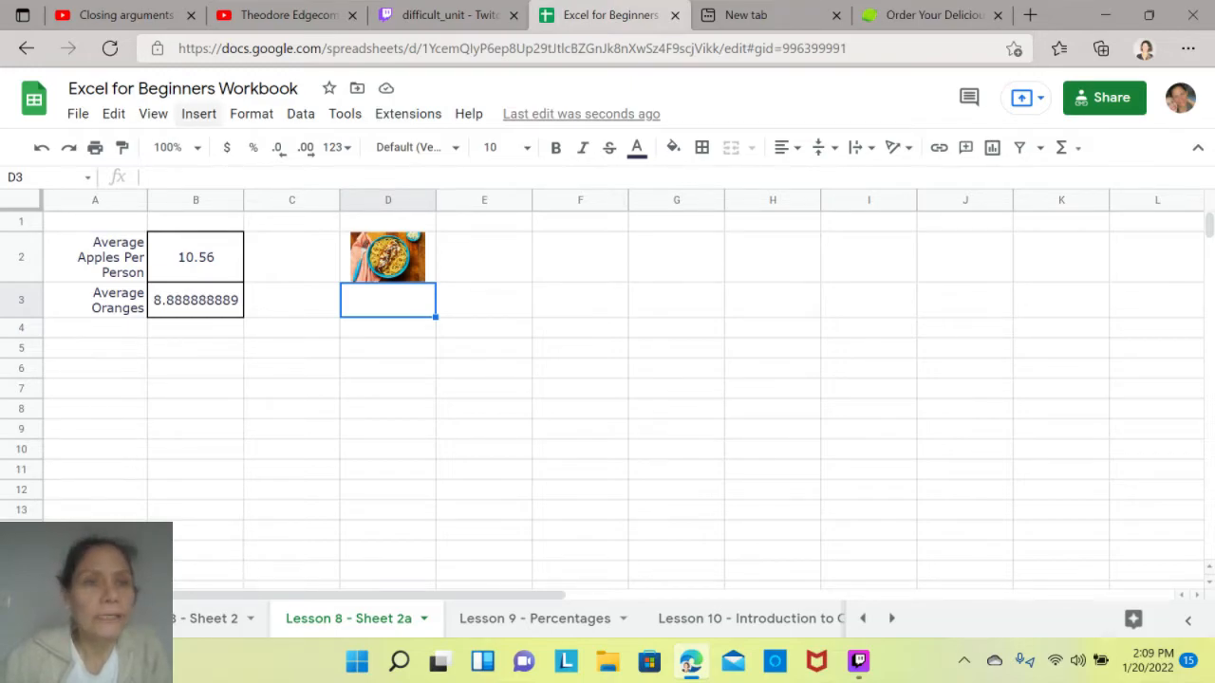
click(198, 114)
mouse_move(237, 347)
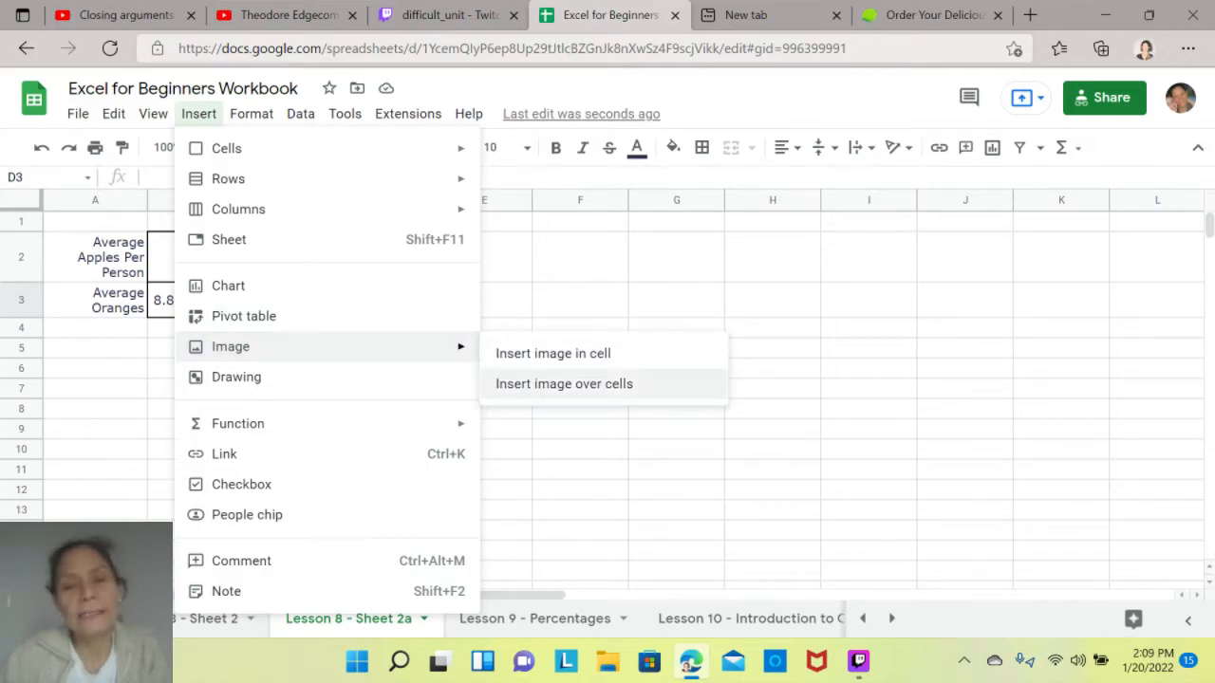
click(564, 383)
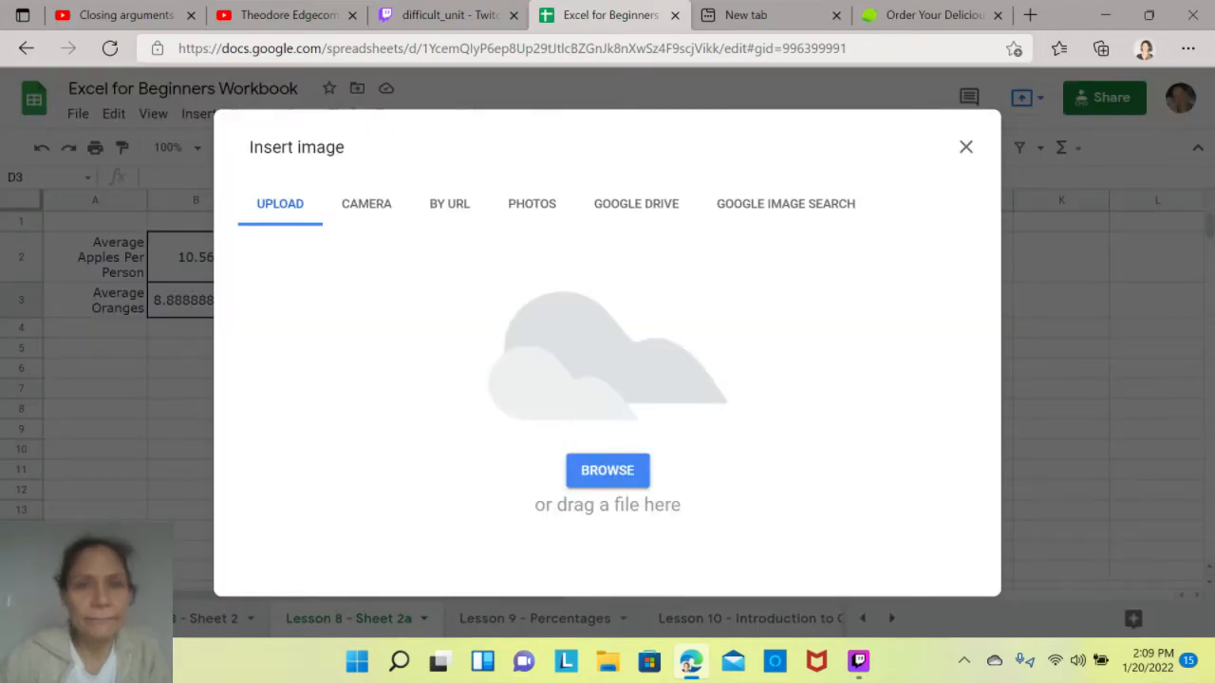
click(449, 204)
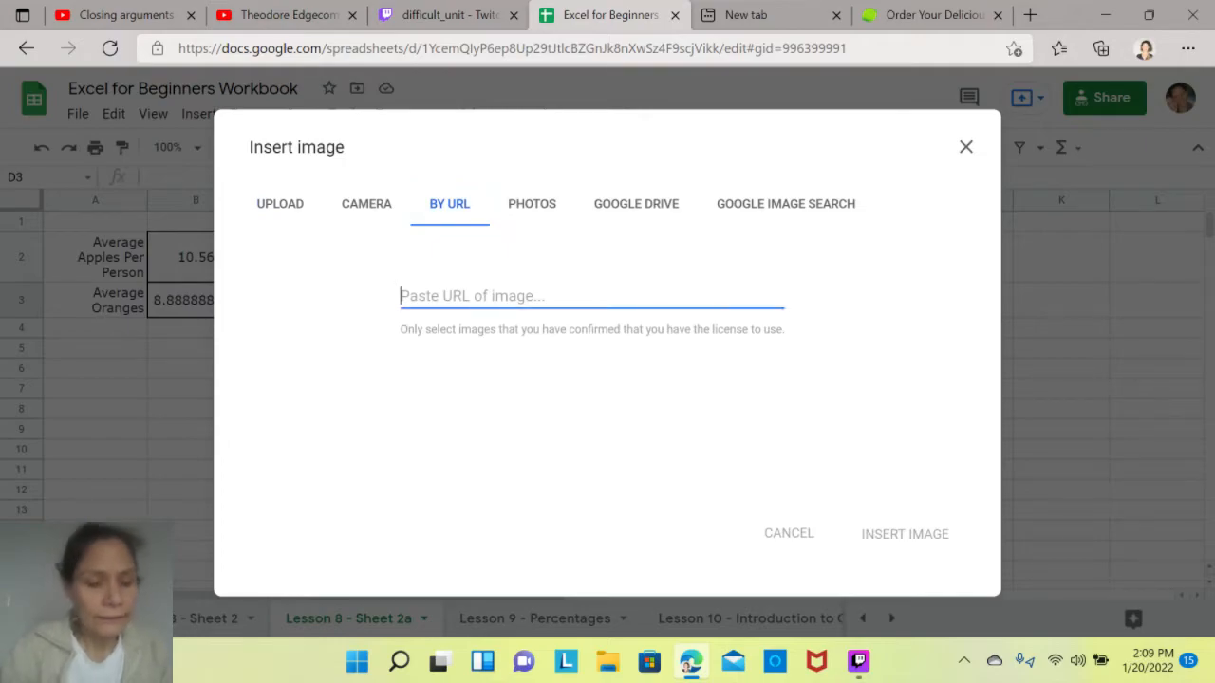
key(ctrl+v)
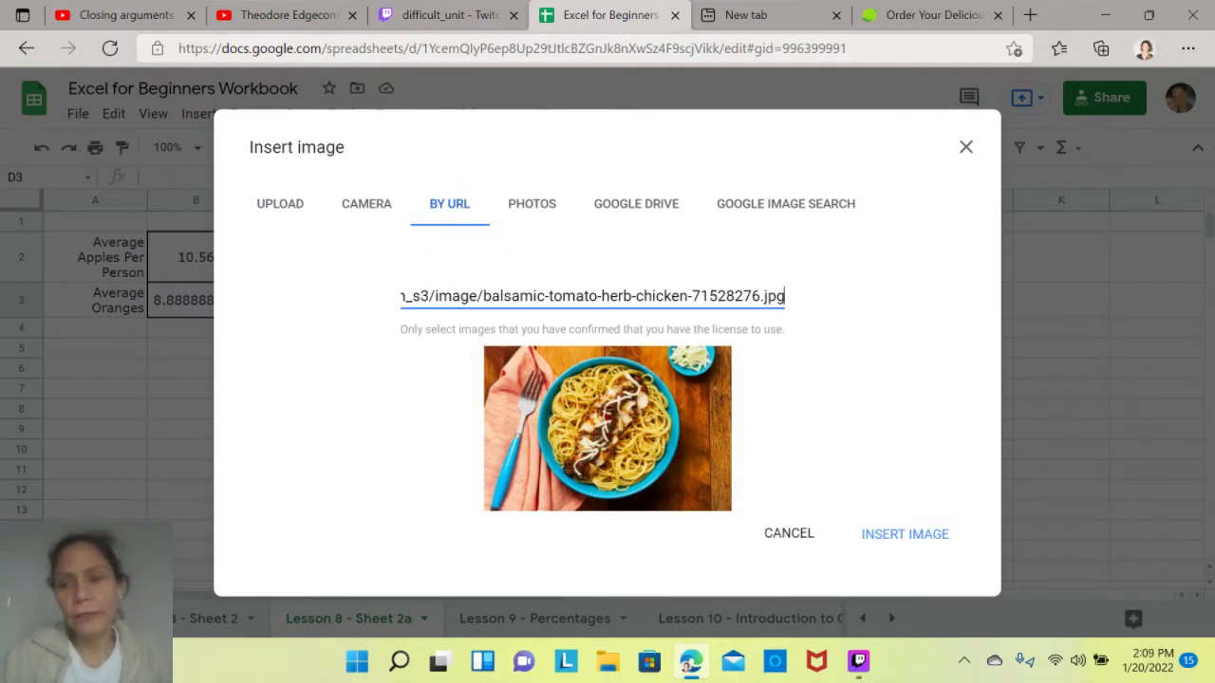
click(905, 535)
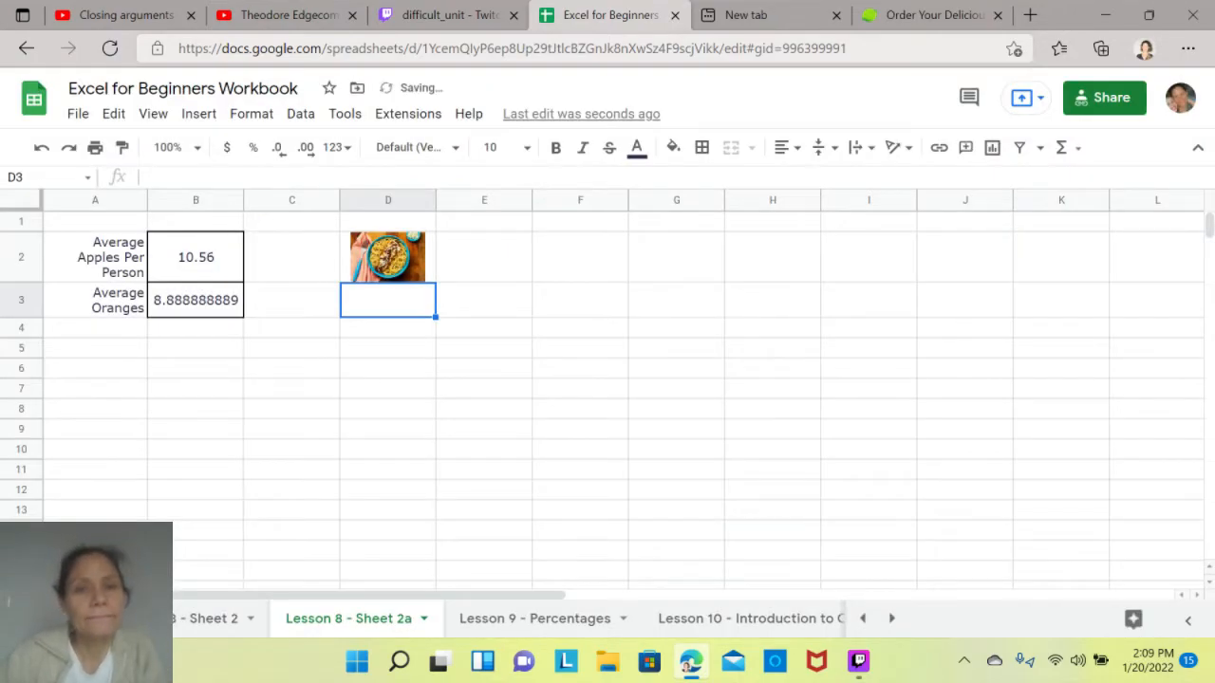
- Move the floating pasta image around the sheet to the area over columns E to H, and delete it
drag(528, 412, 323, 513)
click(388, 258)
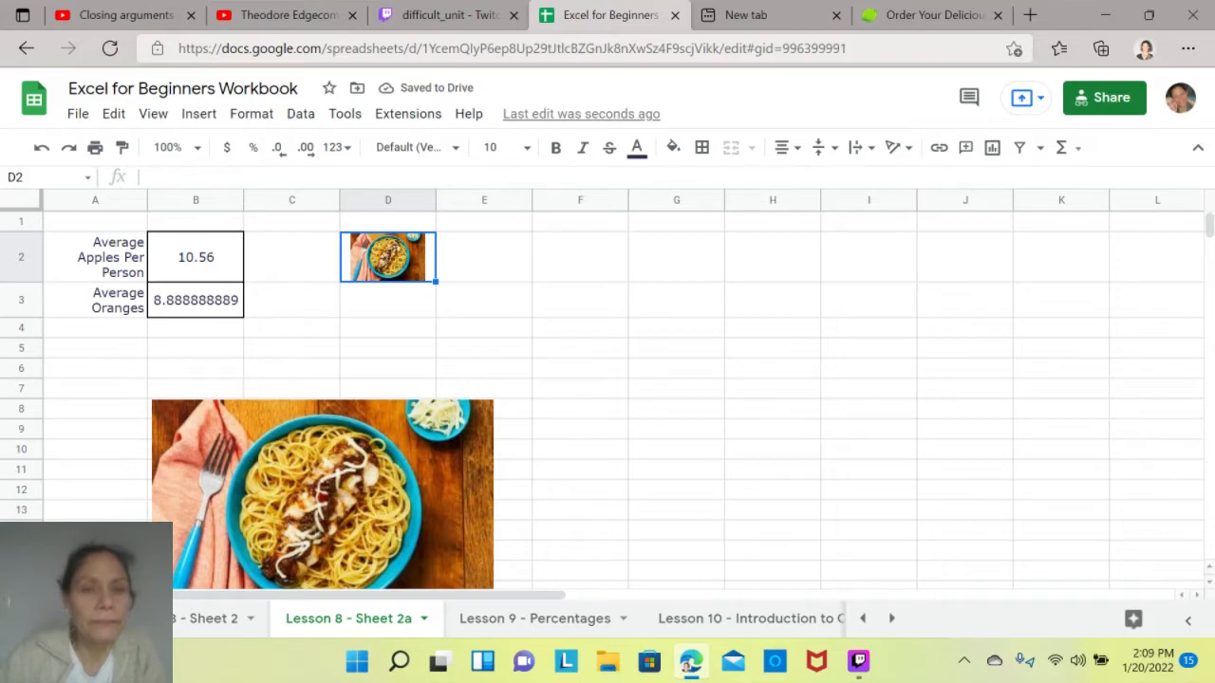
drag(388, 257, 463, 443)
click(381, 473)
drag(381, 473, 727, 335)
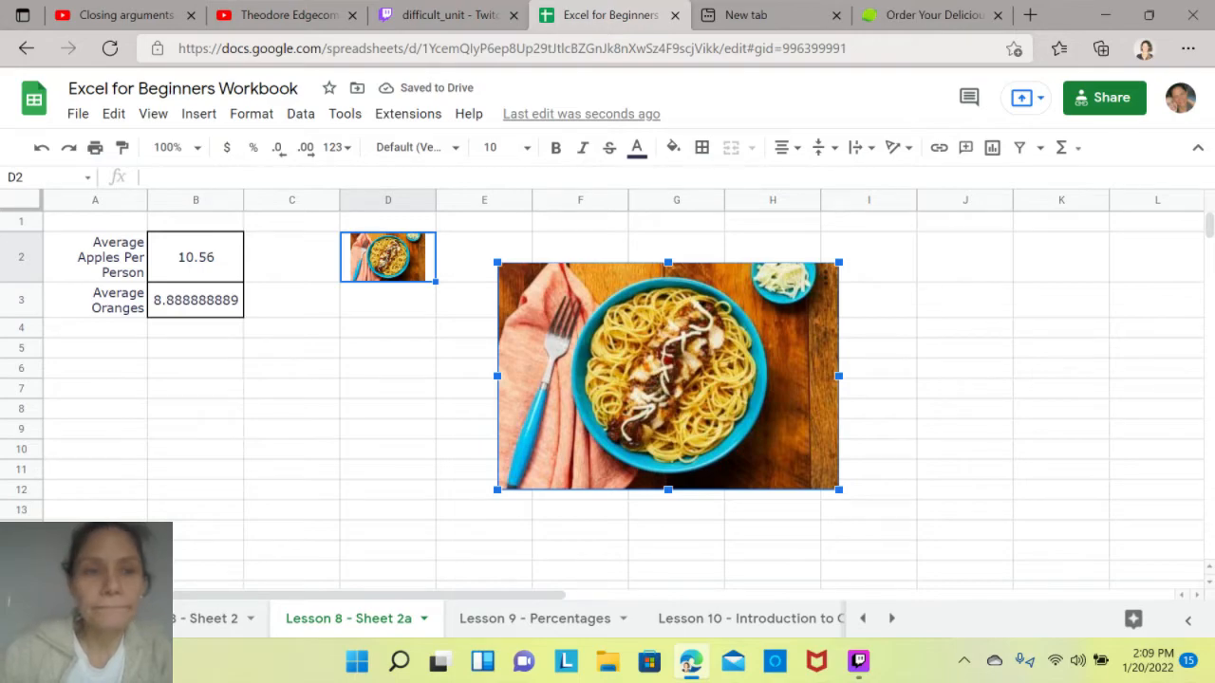
key(Delete)
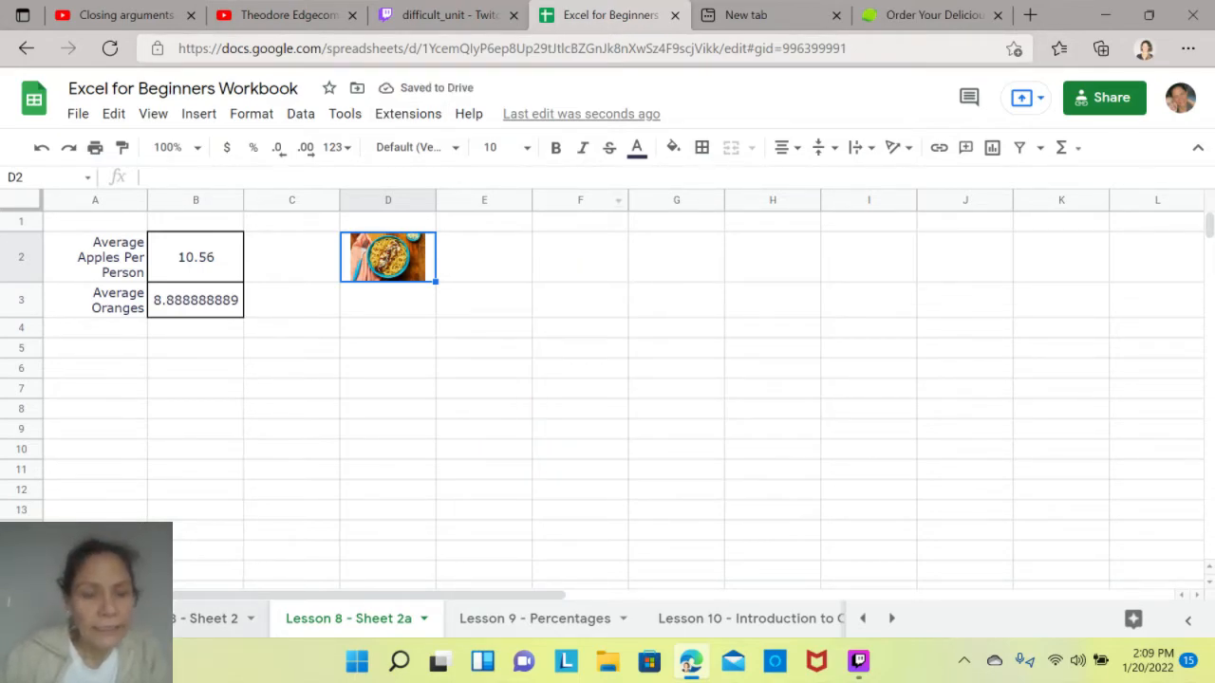
- Mark Insert Images as done in the checklist on the Lesson 8 - Forms, Graphs & Tables sheet
key(ctrl+shift+Page_Up)
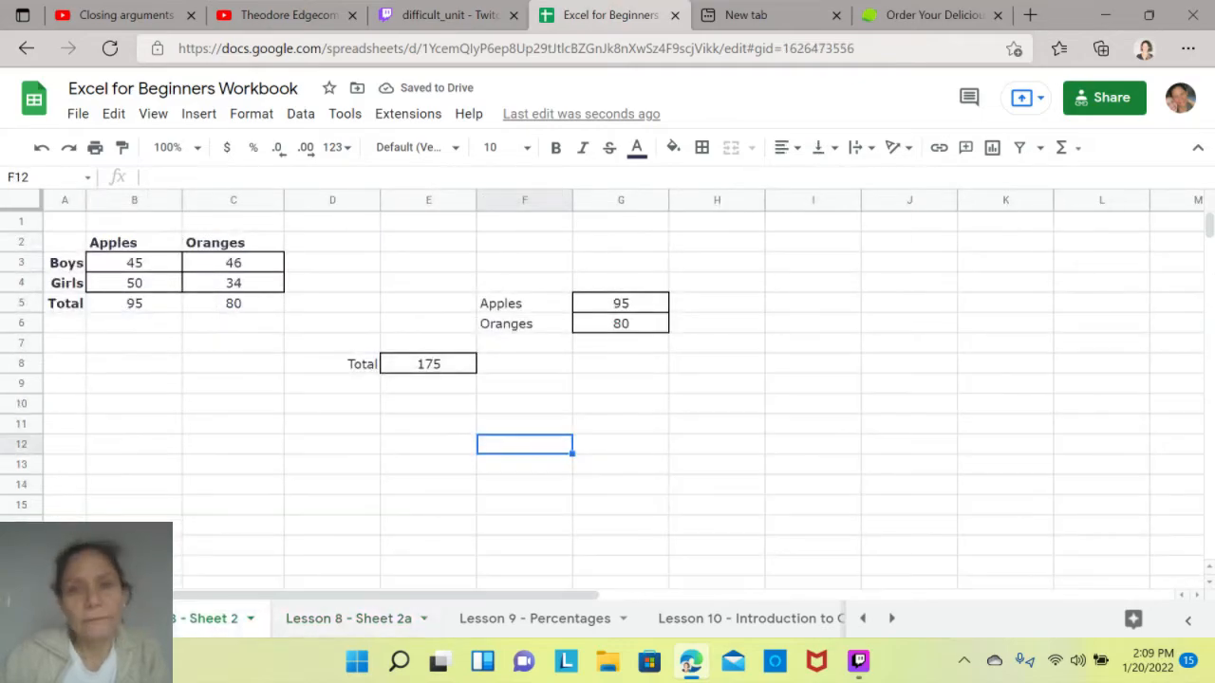
click(863, 619)
click(684, 619)
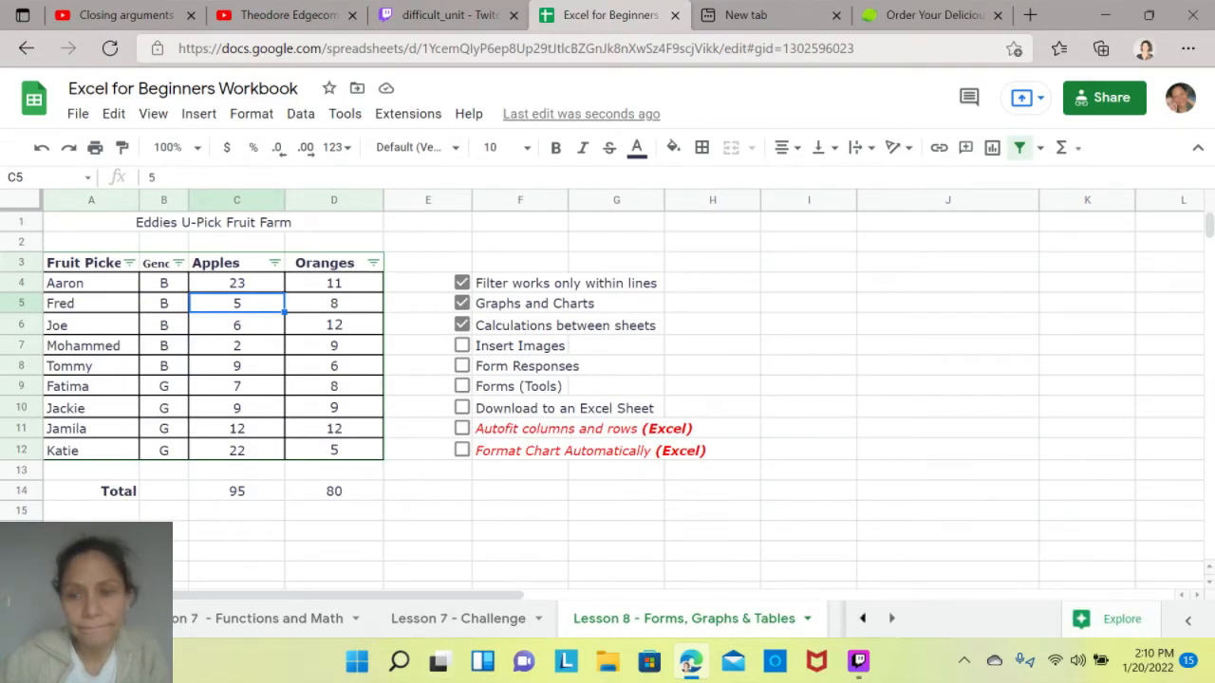
click(462, 345)
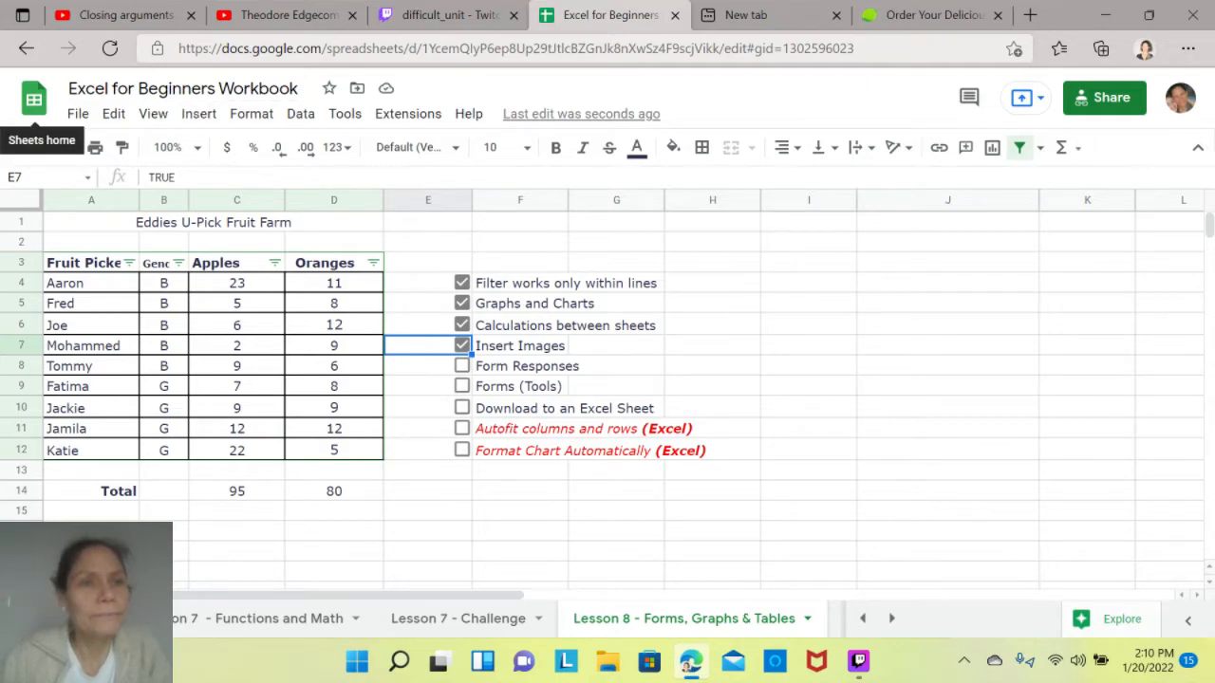
- Bring up the available download formats for the workbook, including Microsoft Excel (.xlsx)
click(78, 113)
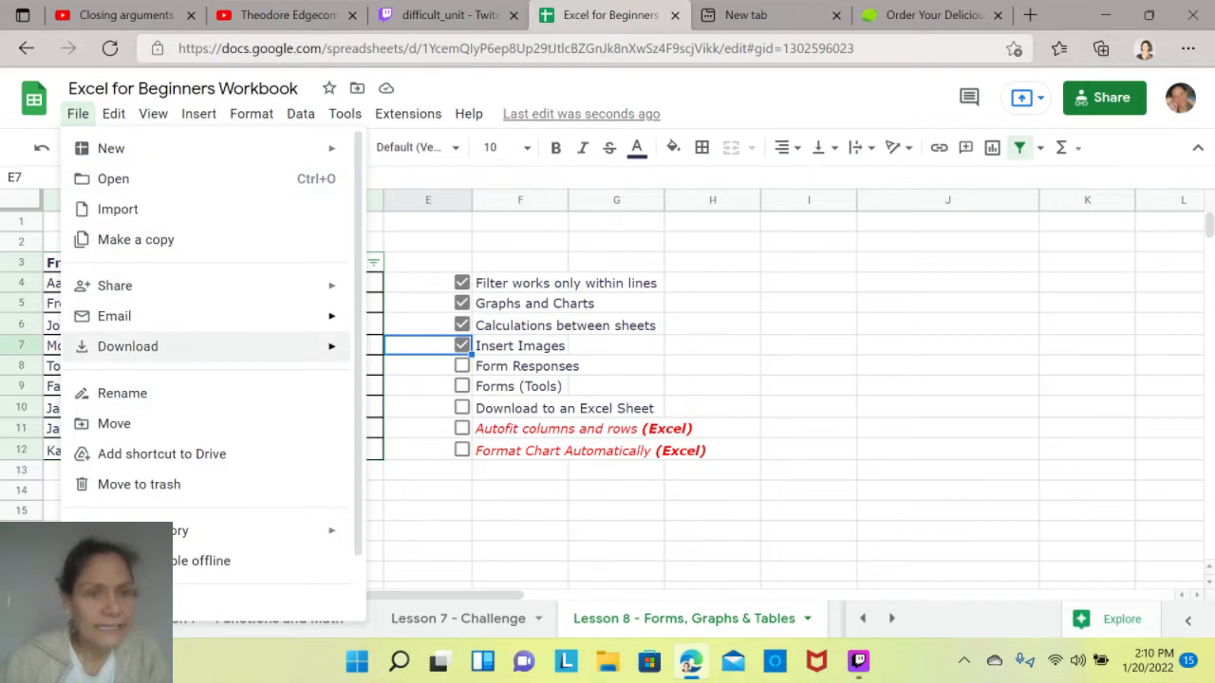
mouse_move(190, 347)
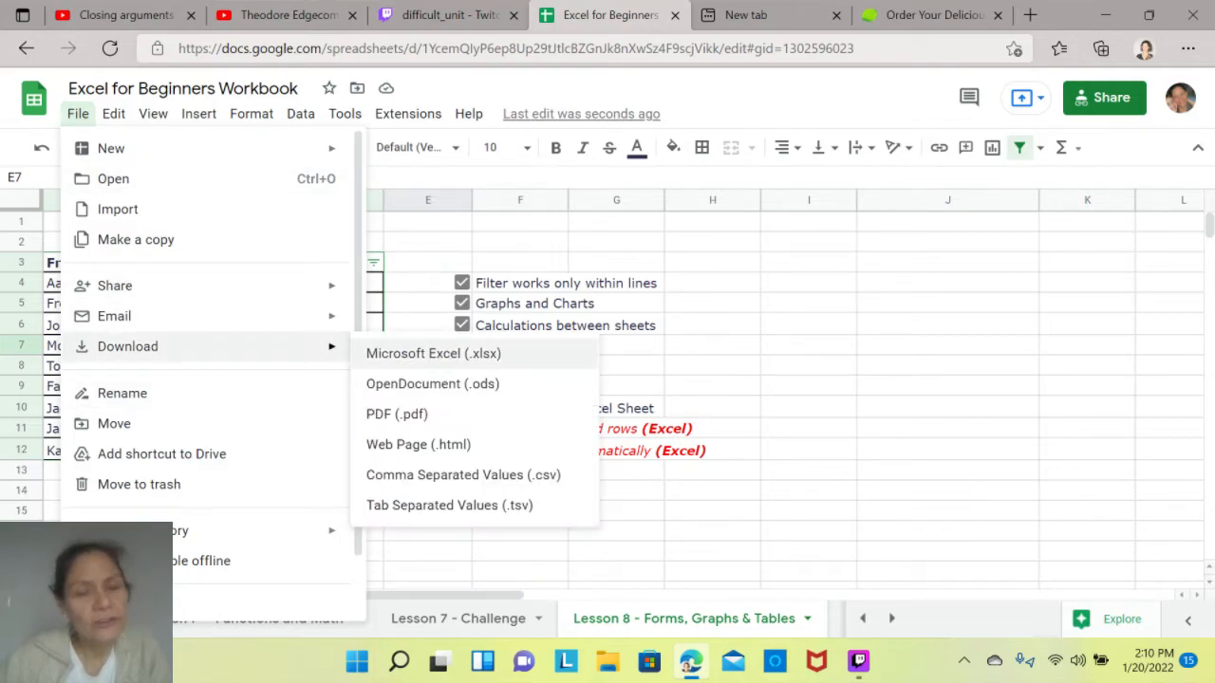
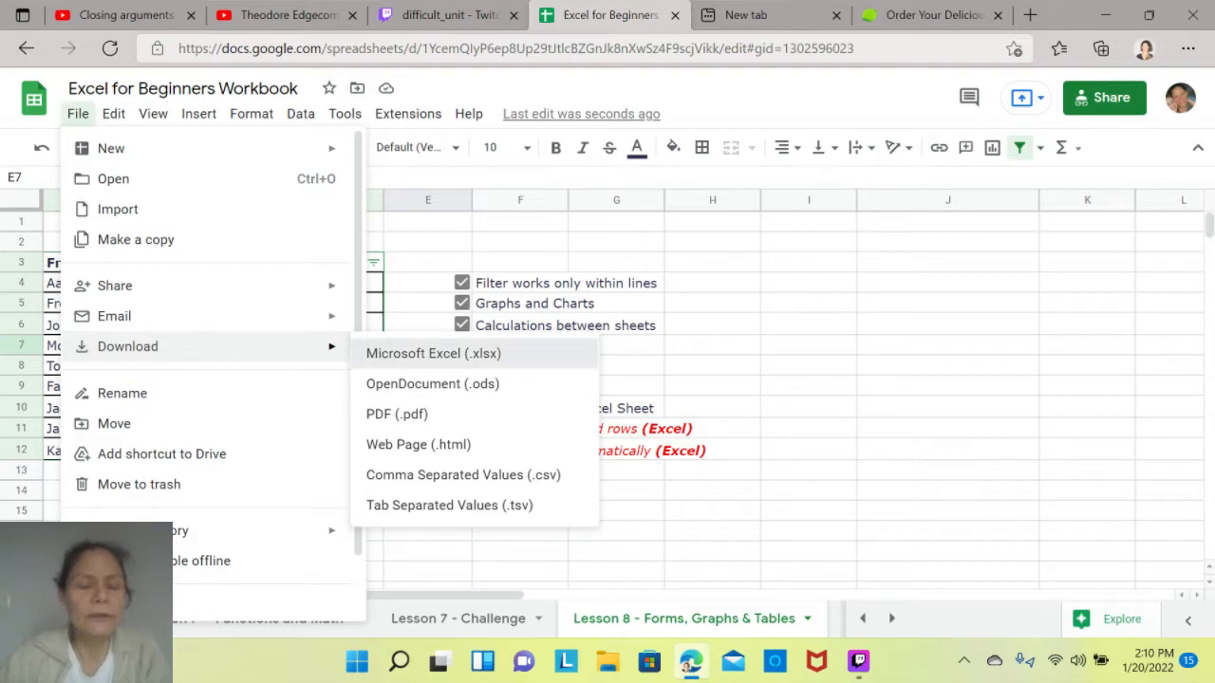
- Download the workbook as a Microsoft Excel (.xlsx) file and mark Download to an Excel Sheet as done in the checklist
click(432, 353)
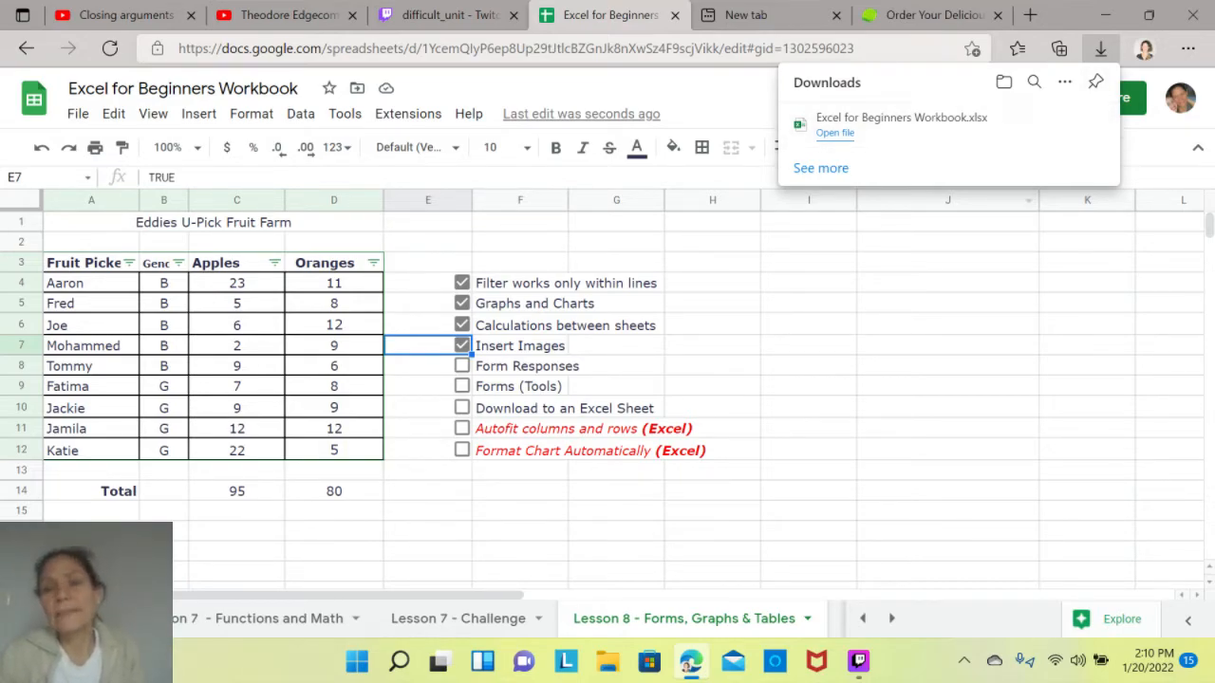
click(947, 283)
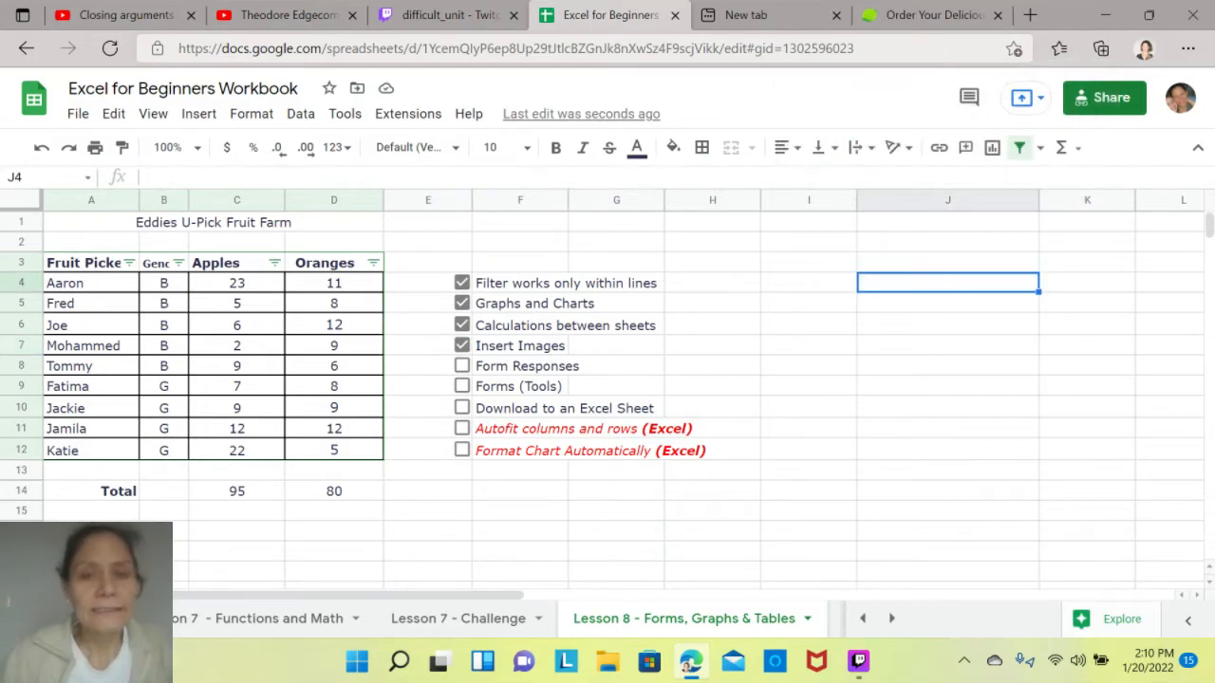
click(462, 407)
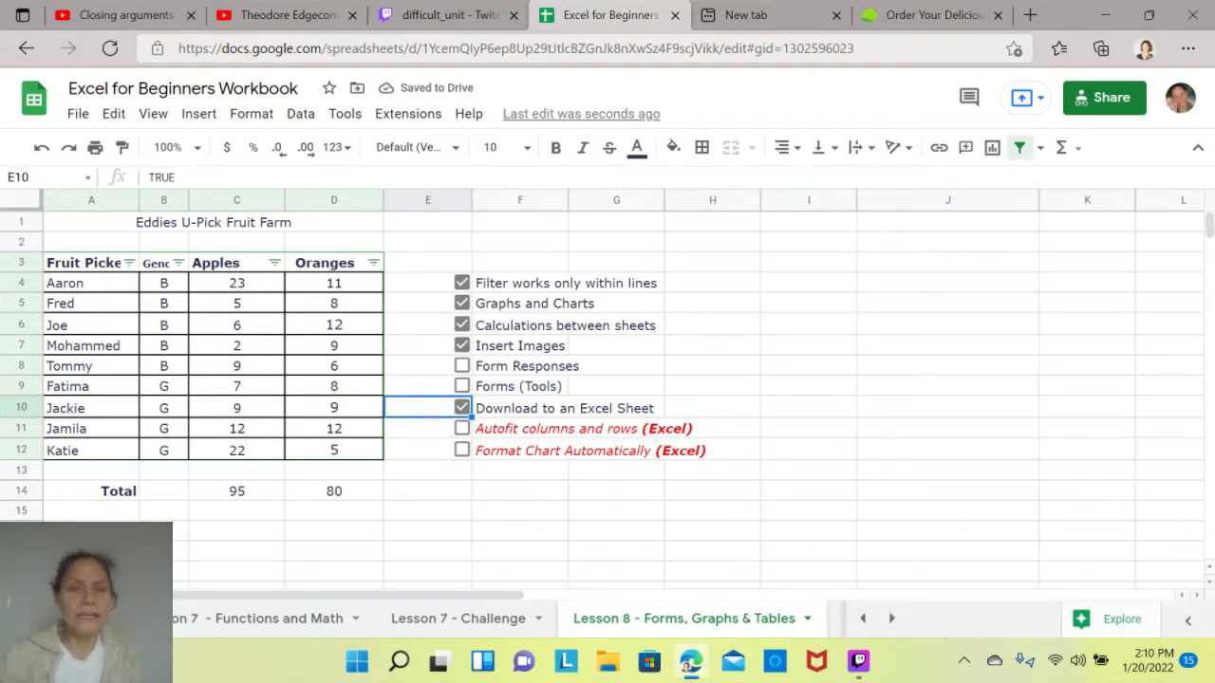
- Narrow column D and widen it again so the Oranges heading fits on one line
drag(382, 199, 342, 199)
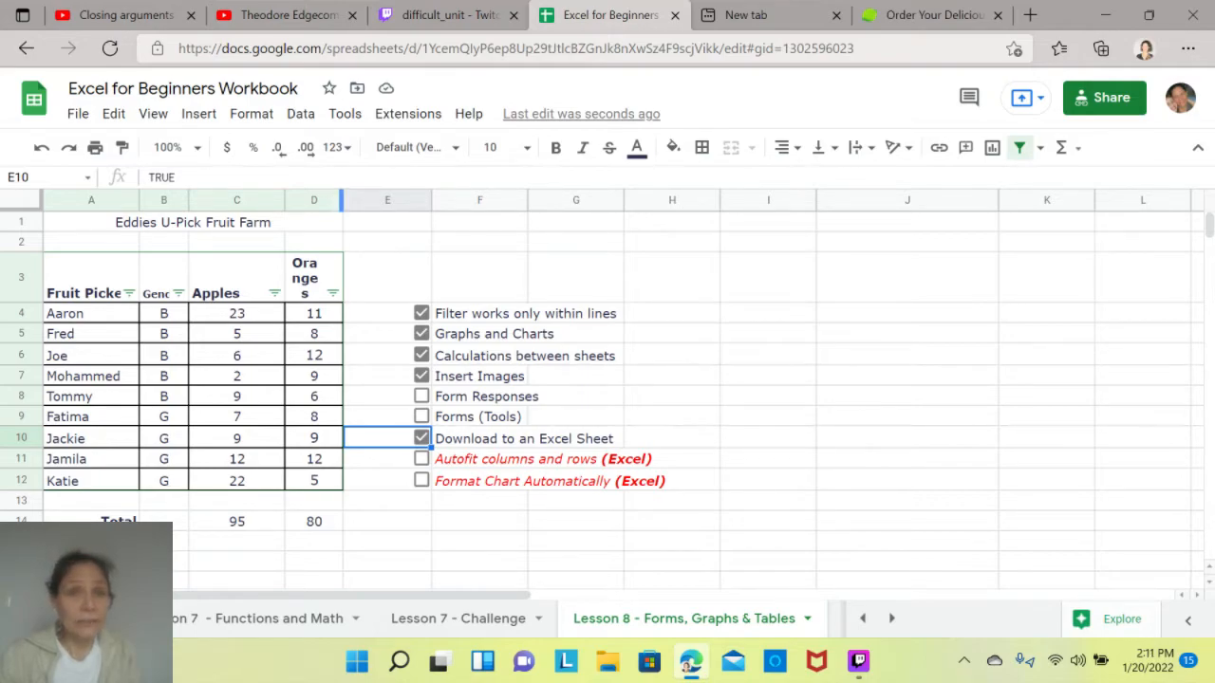
drag(341, 200, 381, 200)
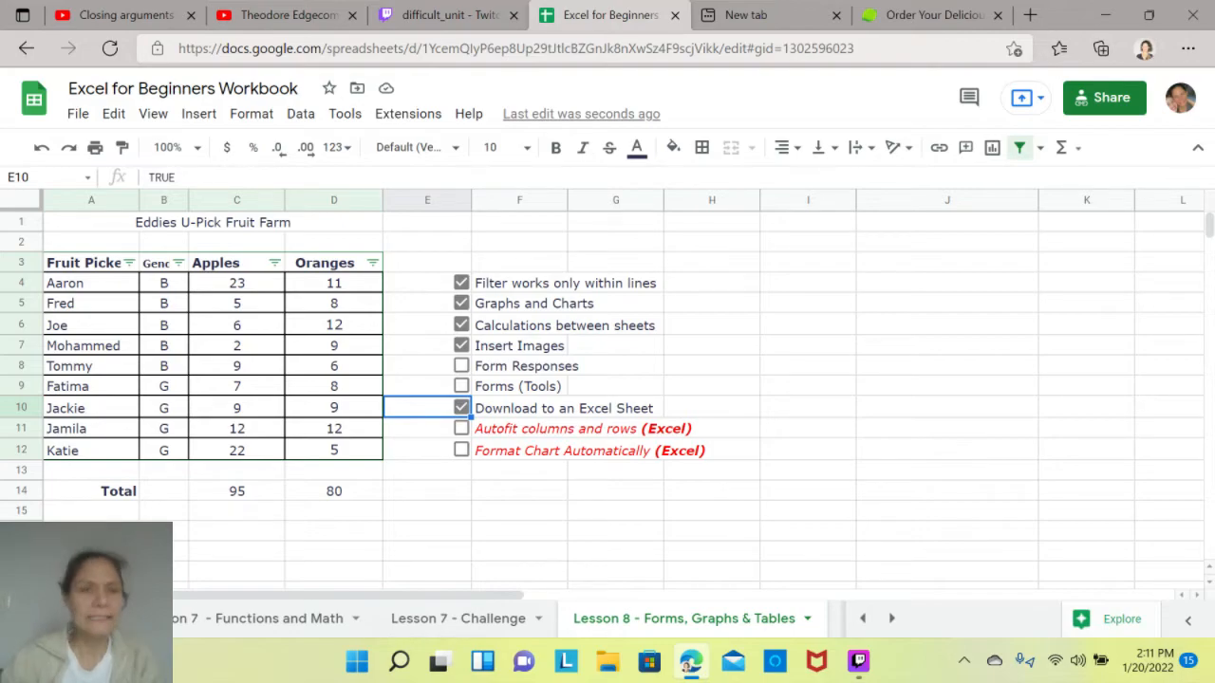
- Select the fruit picker table A3:D14 and apply the Simple Light theme to the workbook
drag(92, 262, 334, 491)
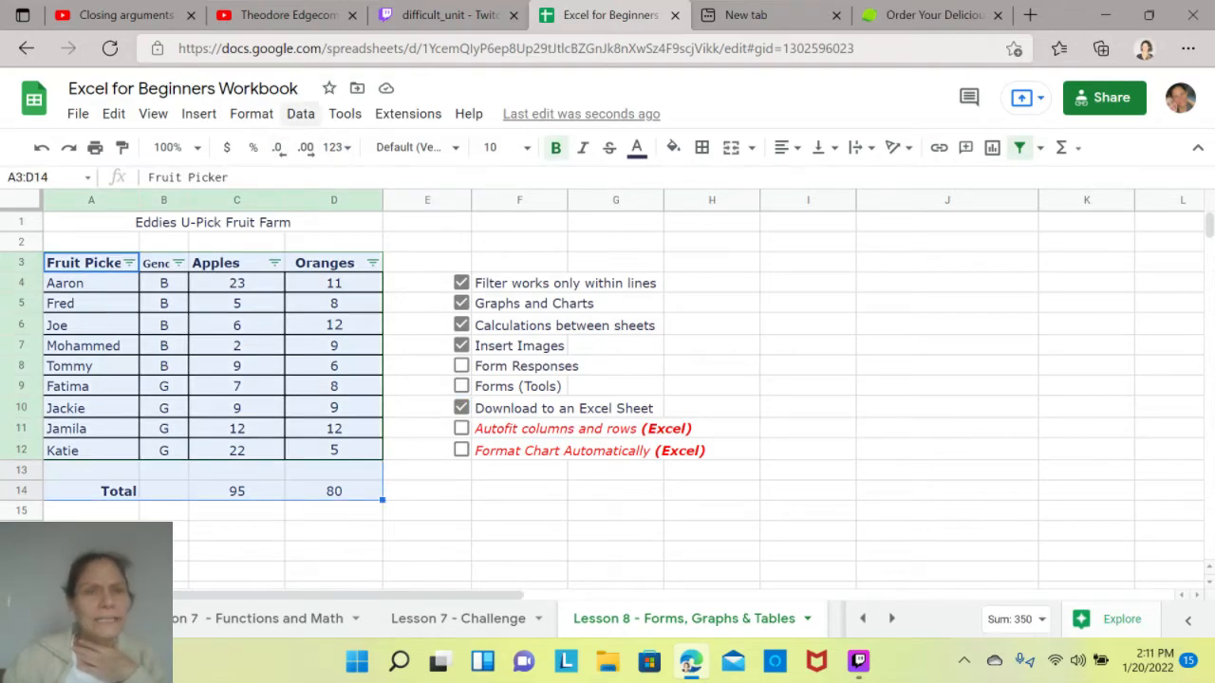
click(345, 114)
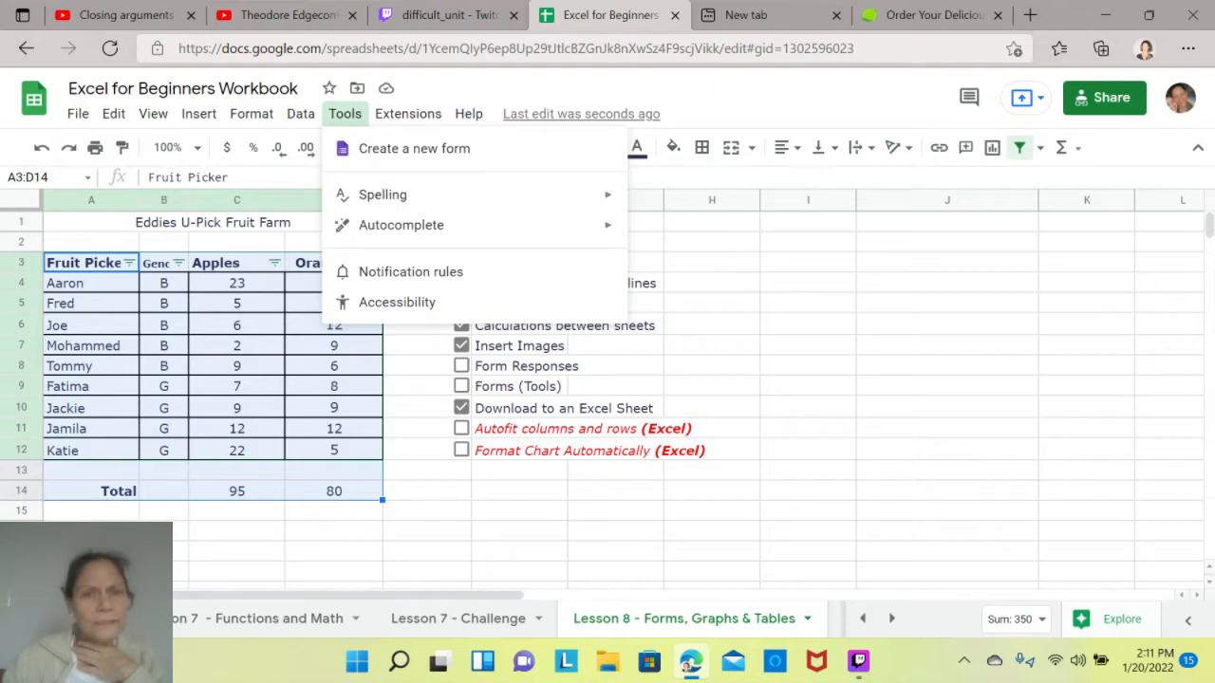
mouse_move(251, 114)
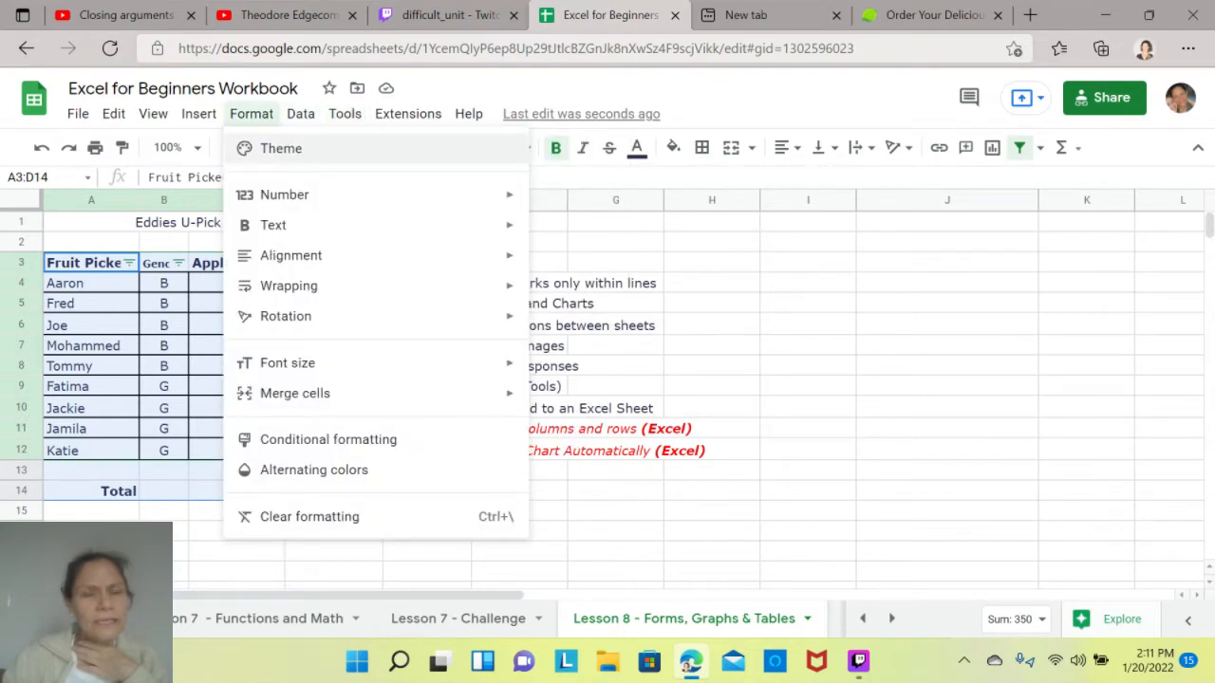
click(281, 148)
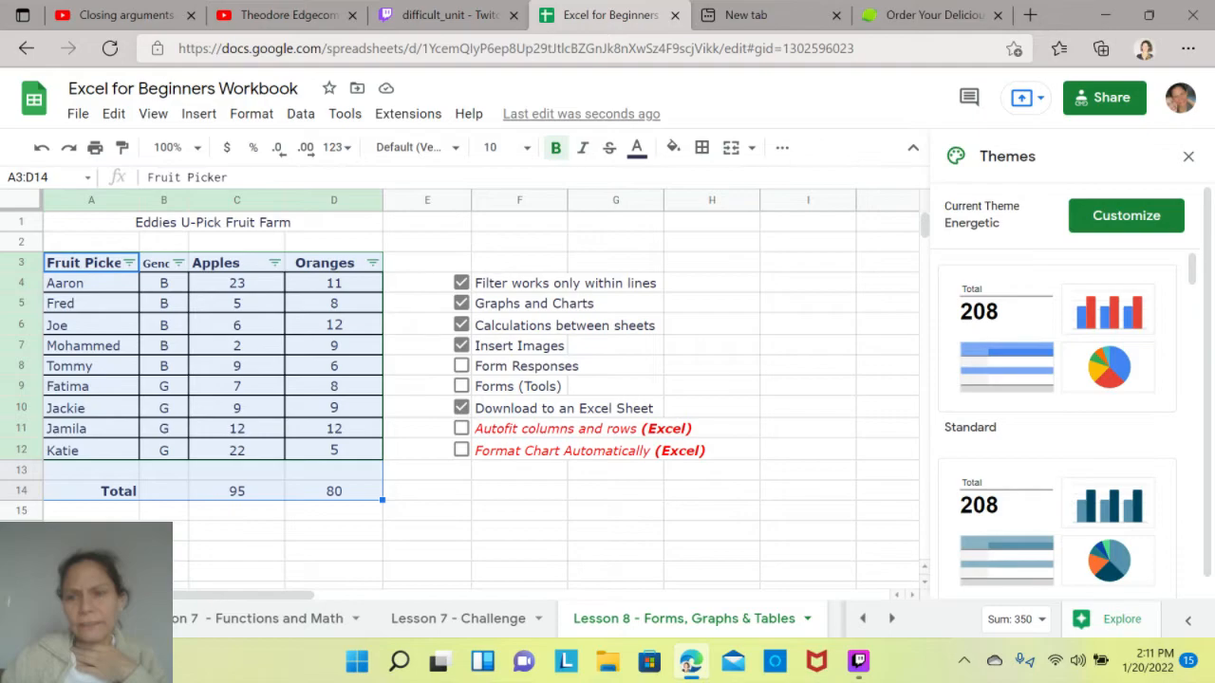
click(1056, 527)
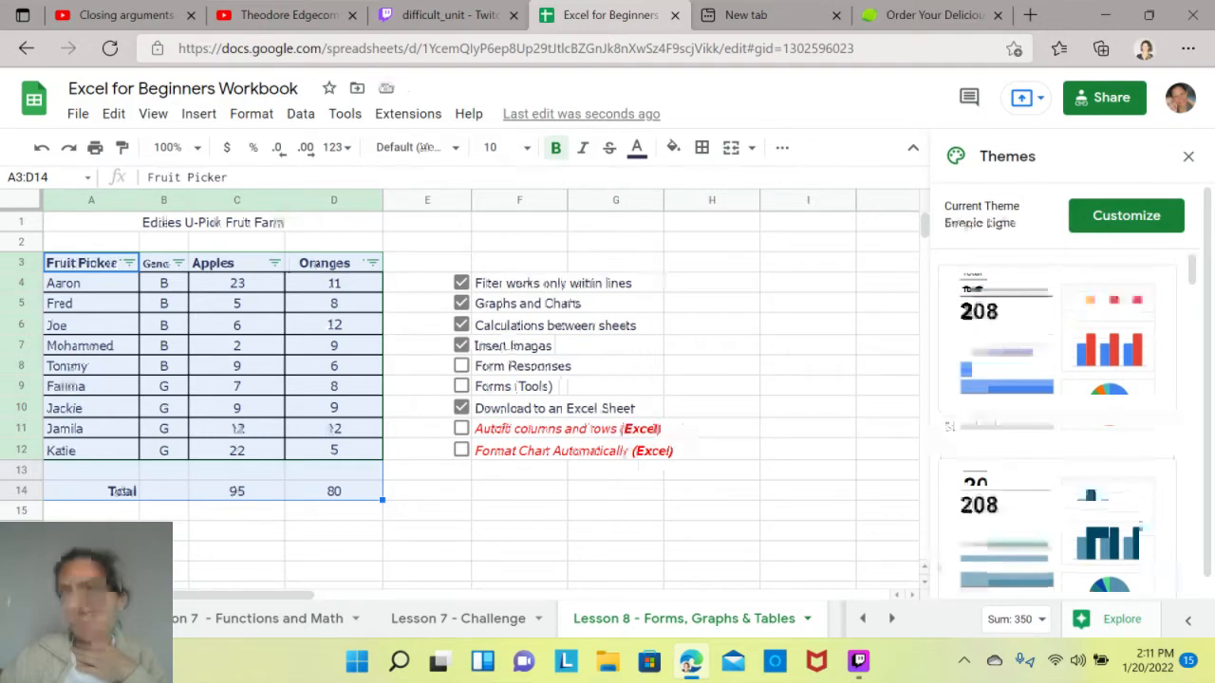
click(1188, 157)
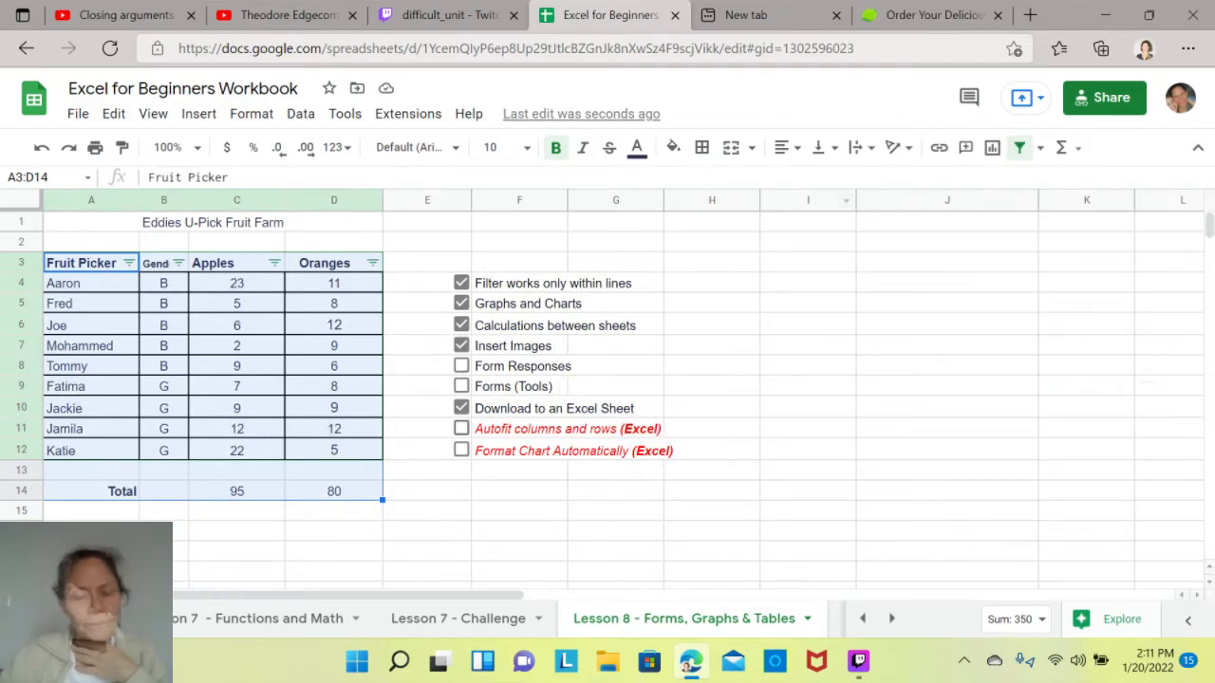
- Mark Autofit columns and rows (Excel) and Format Chart Automatically (Excel) as done in the checklist
click(461, 428)
click(462, 450)
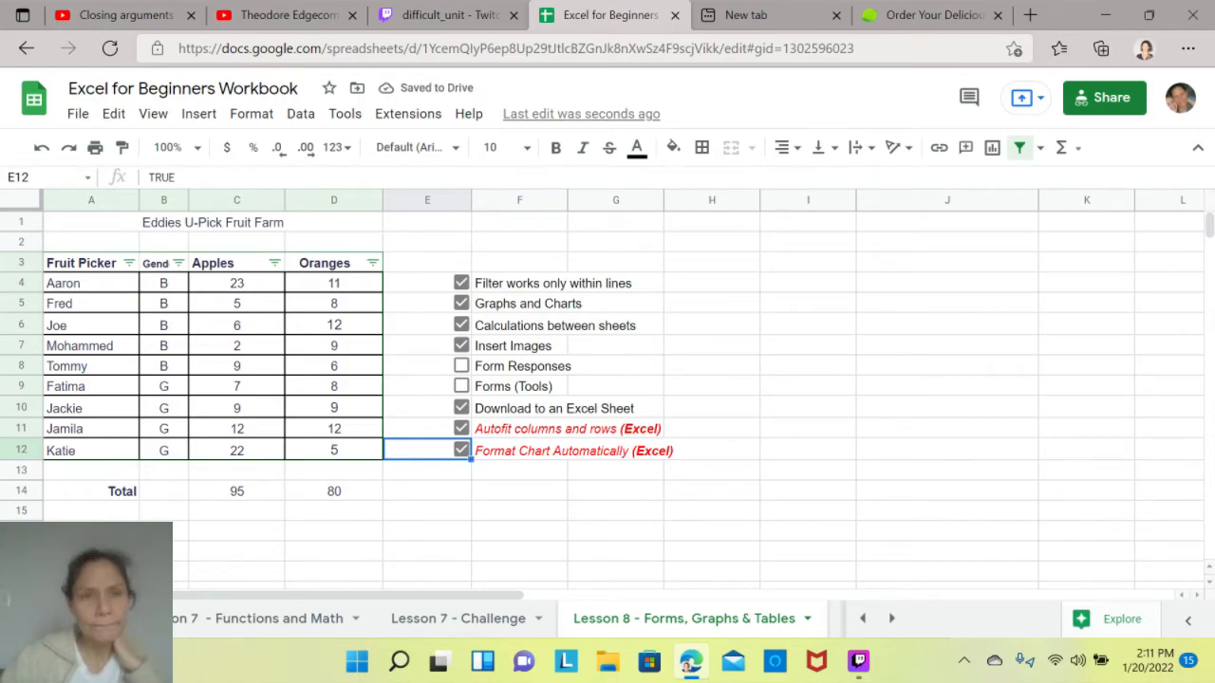
- Create a new form from the workbook
click(198, 113)
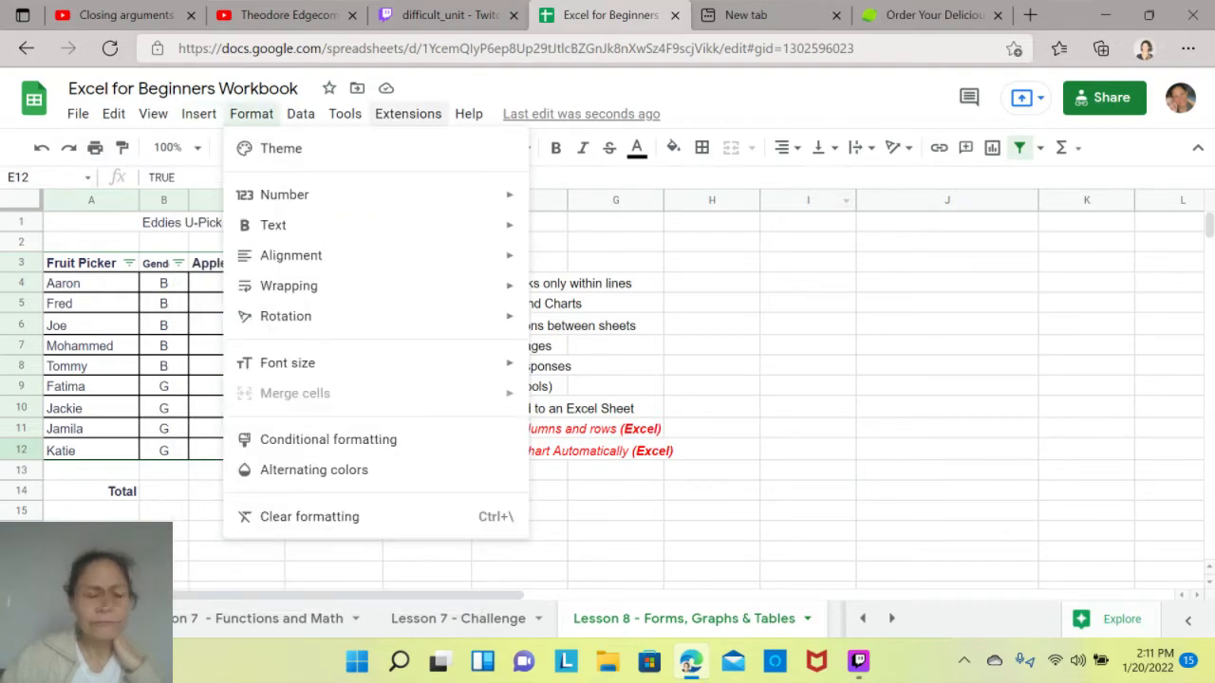
click(808, 450)
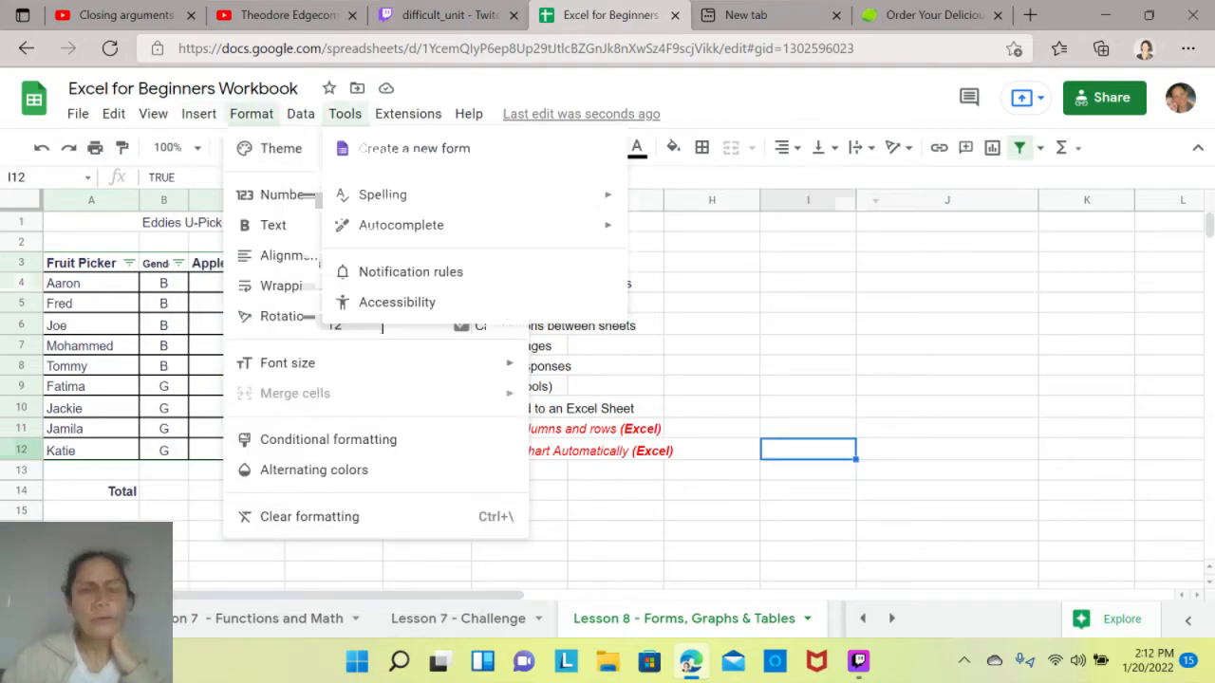
click(414, 148)
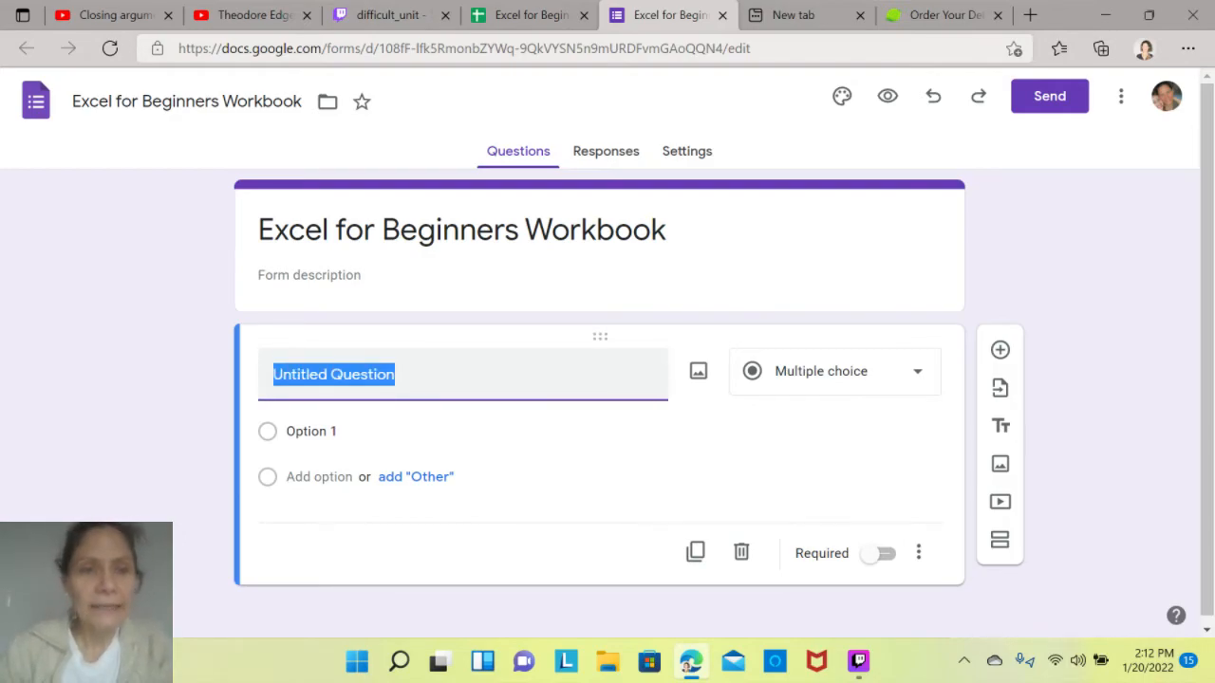
- Title the form's first question Last Name and make it a required question
text(Last )
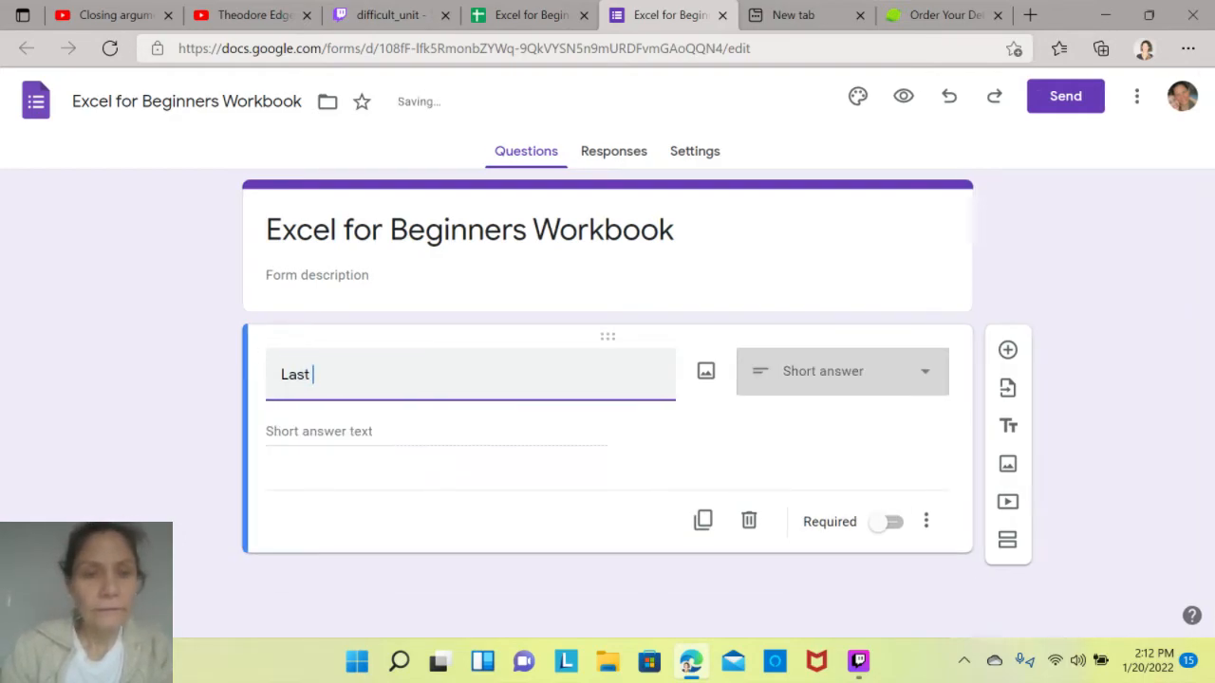
text(Name)
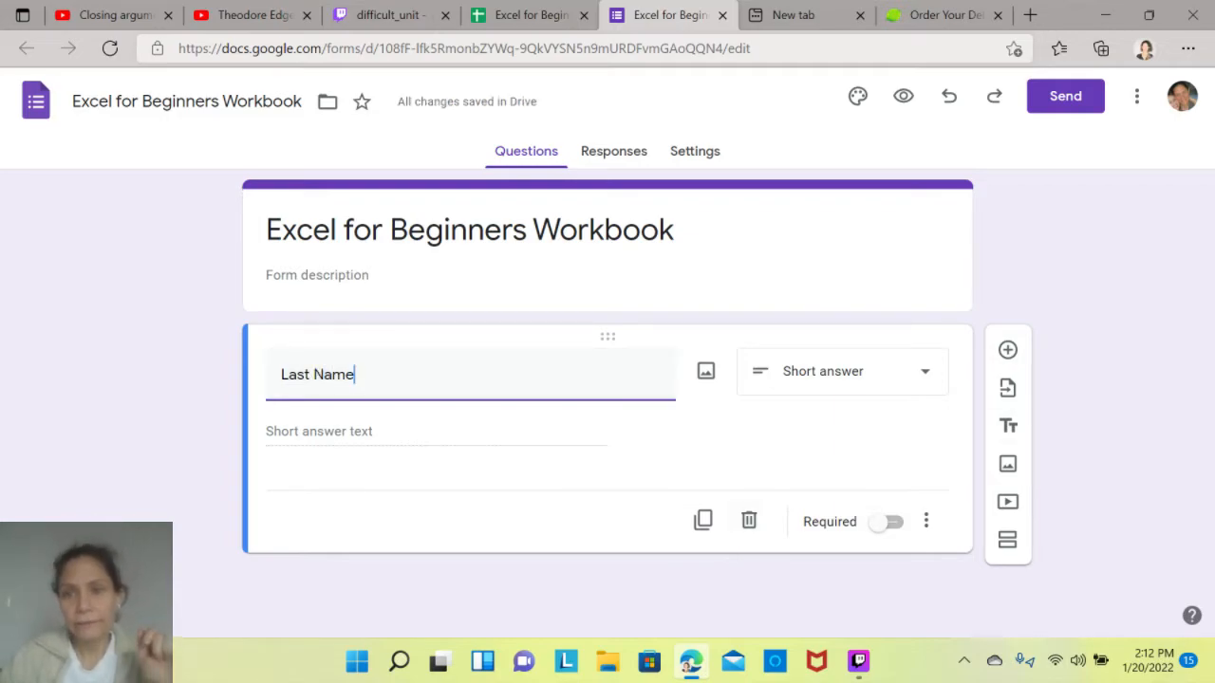
click(886, 522)
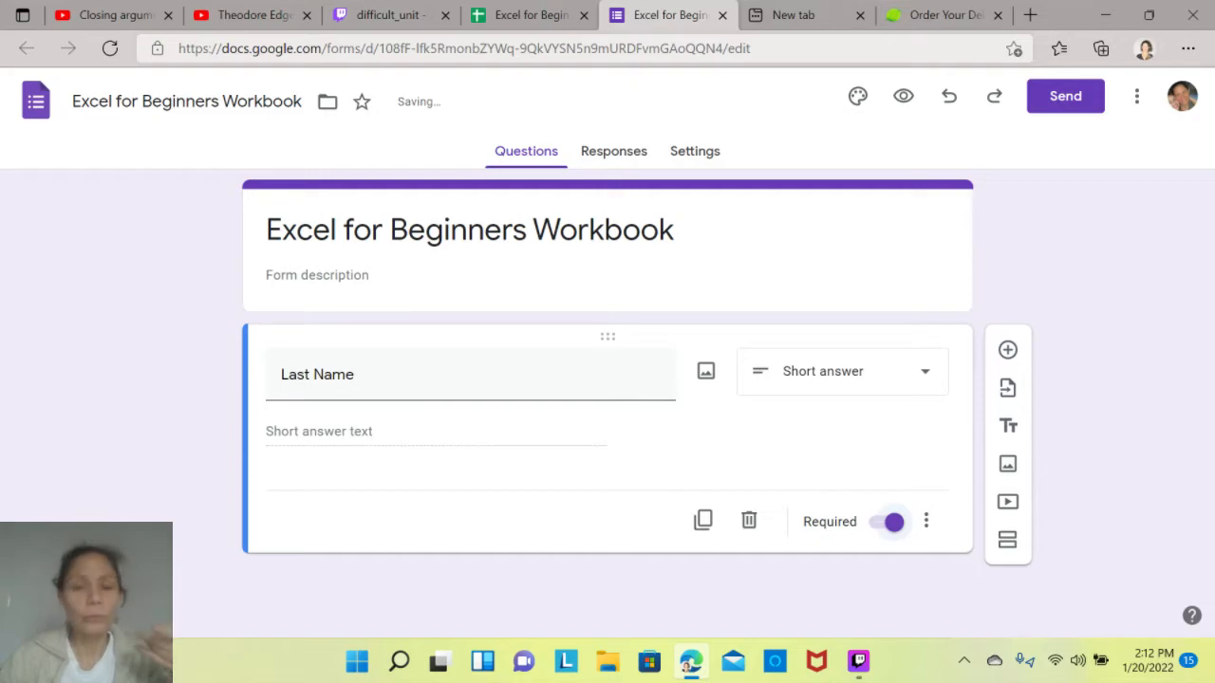
- Add a required short-answer question titled First Name and a paragraph question titled Address
click(1007, 350)
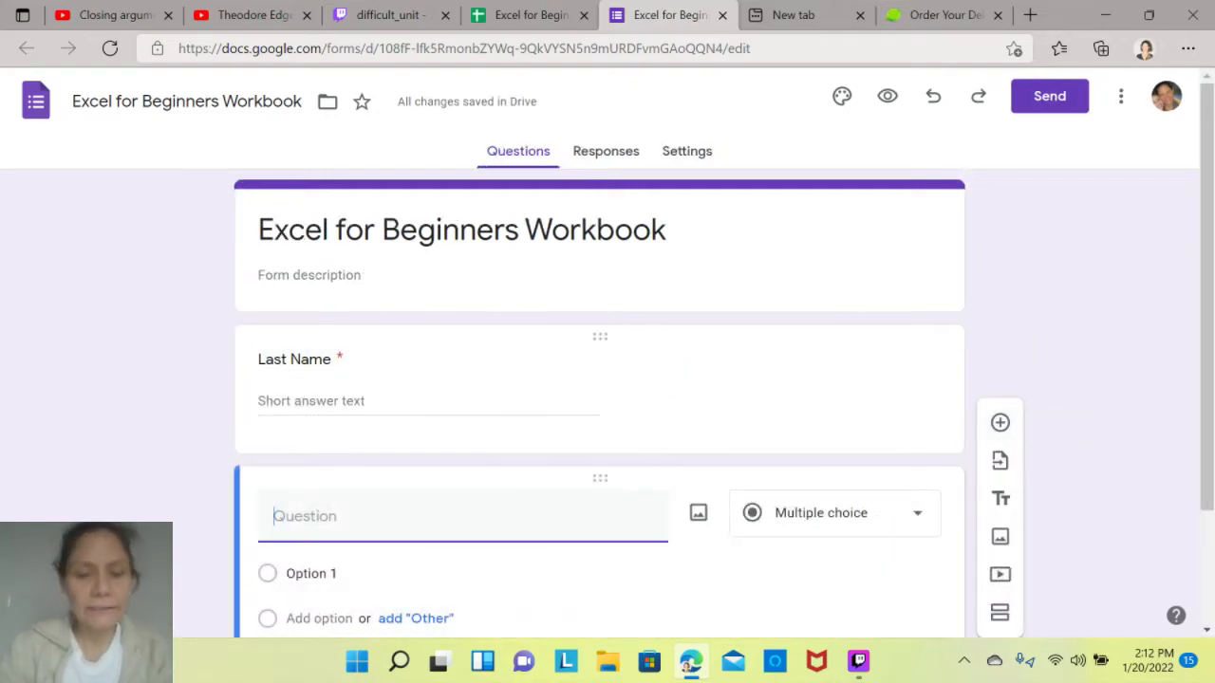
text(First Name)
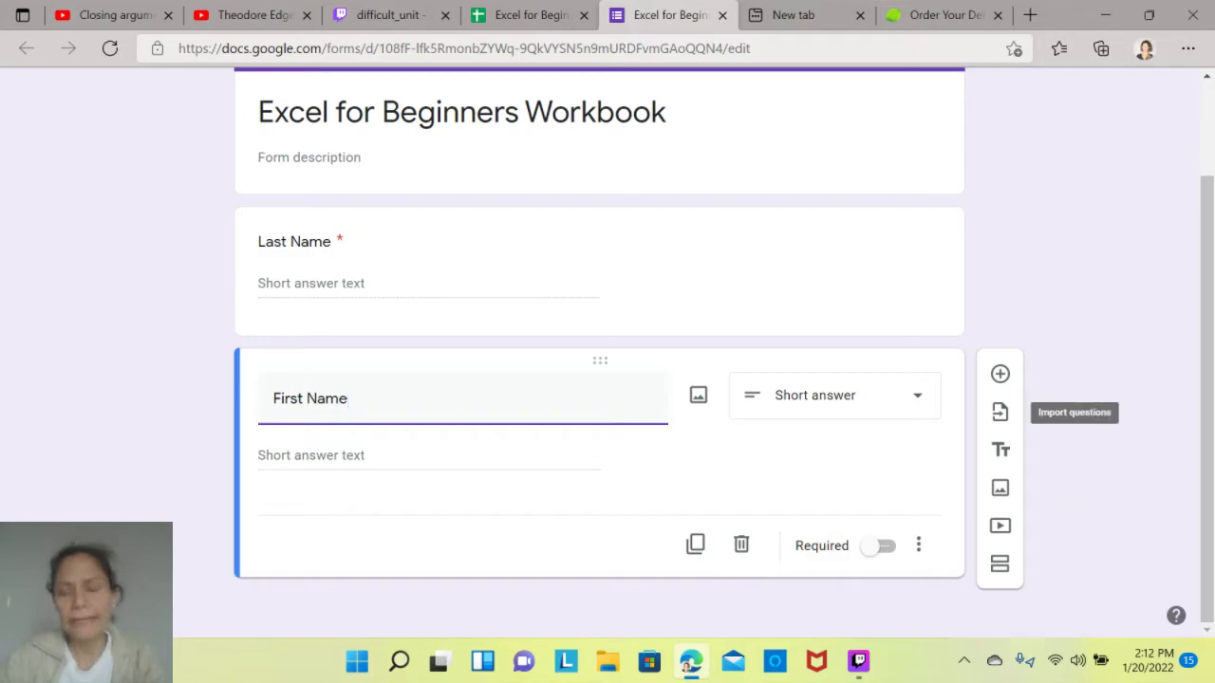
click(833, 394)
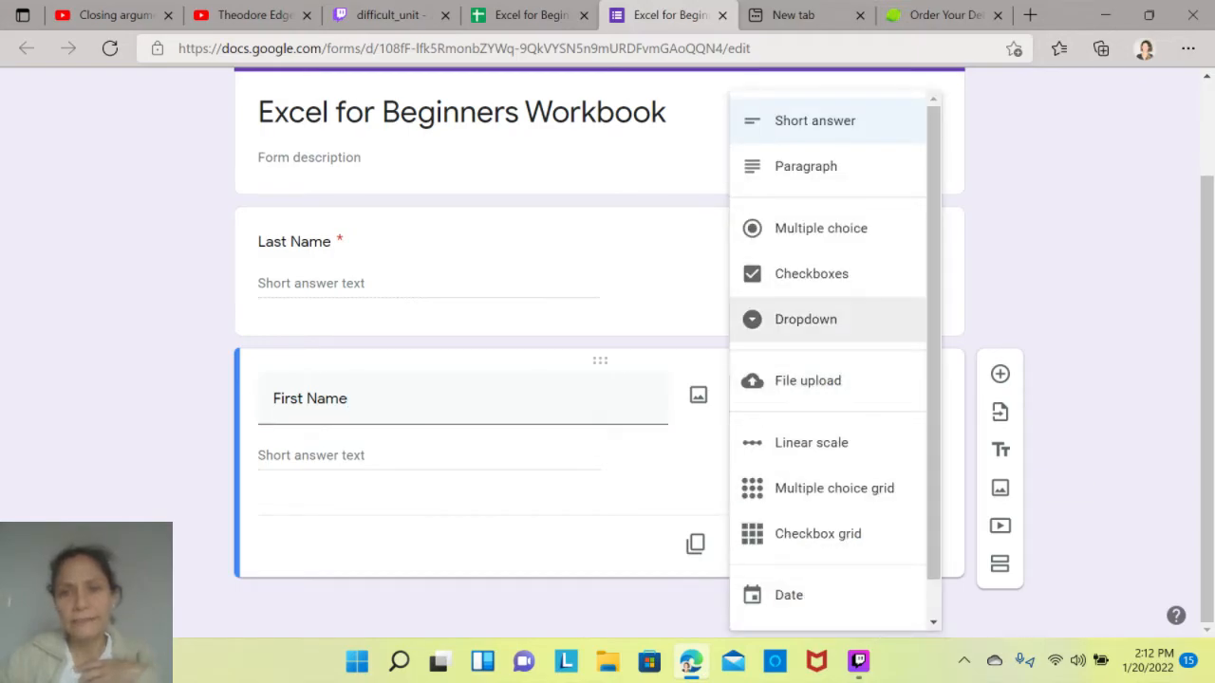
click(816, 122)
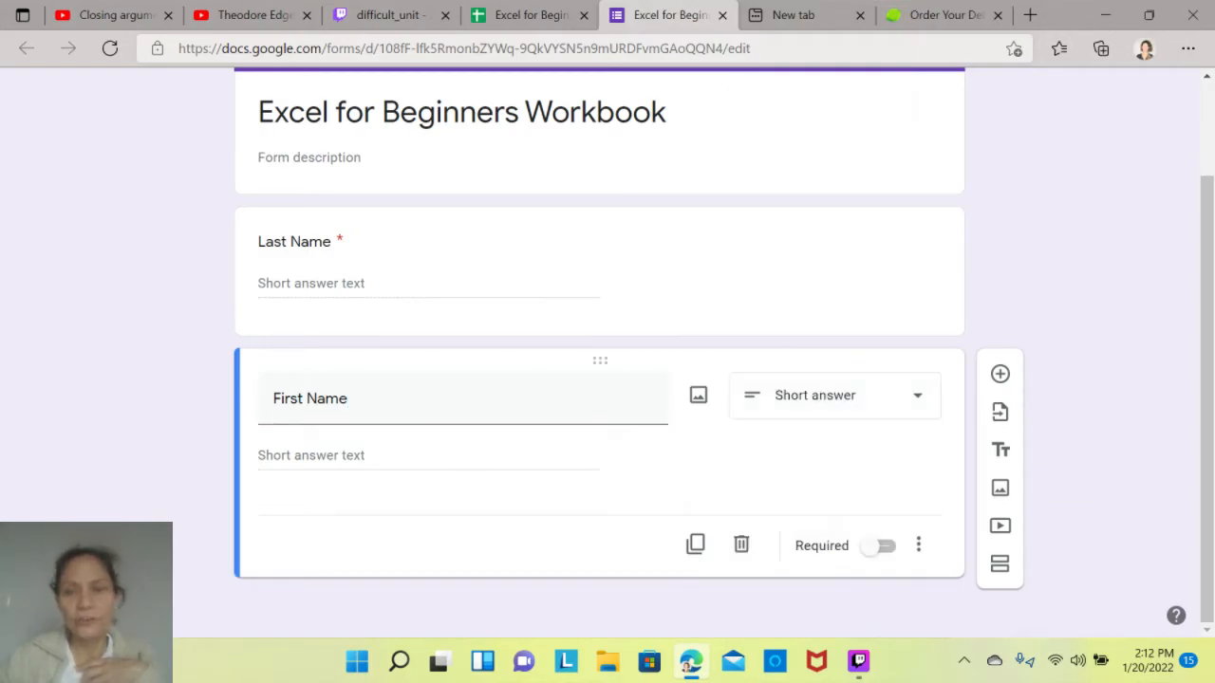
click(878, 545)
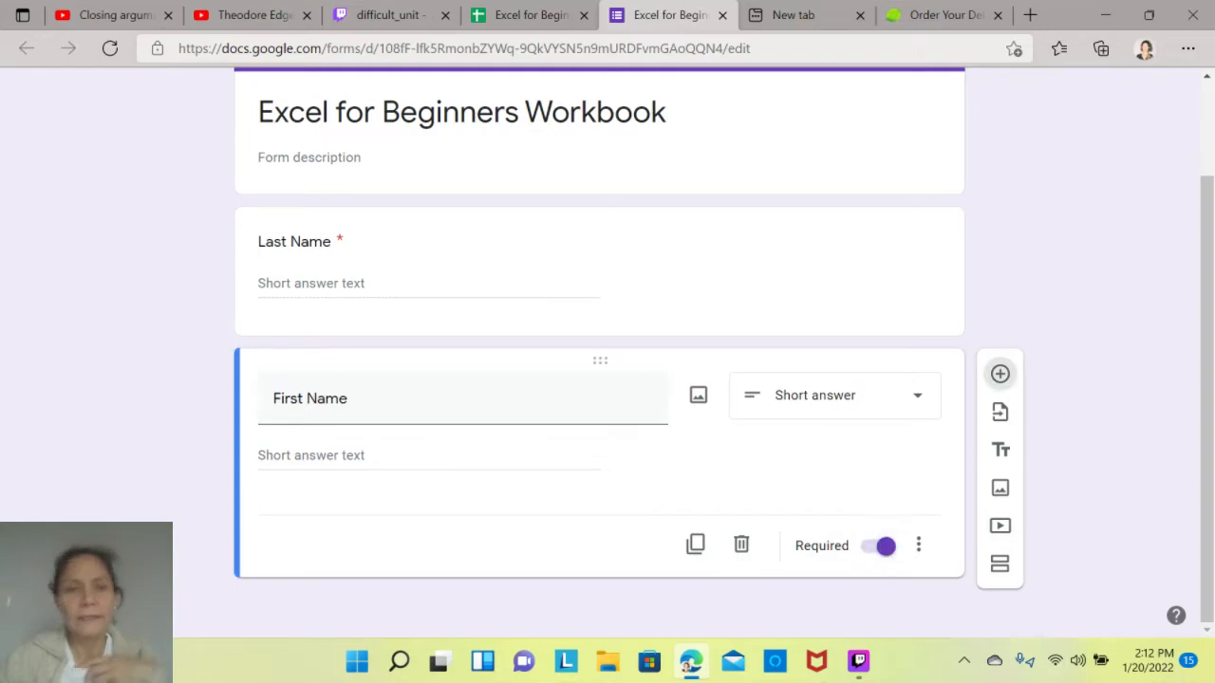
click(1001, 374)
text(Address)
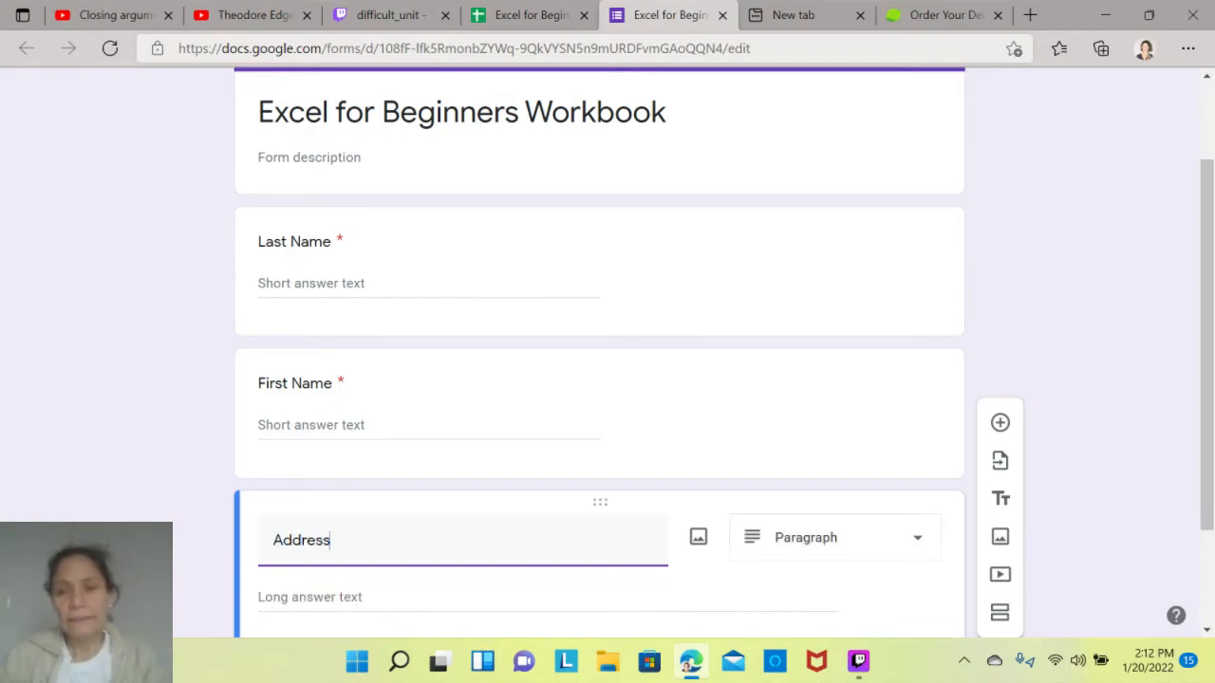
- Add a question titled Any Dietary Restrictions below the Address question
click(1000, 422)
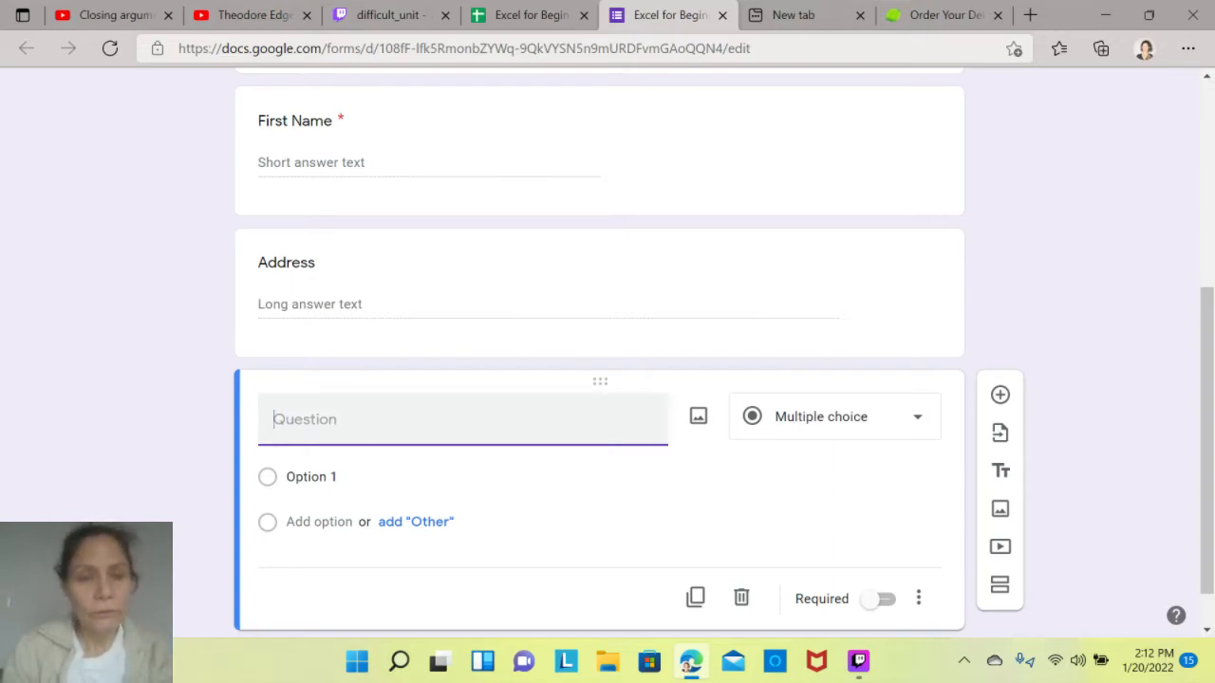
text(What)
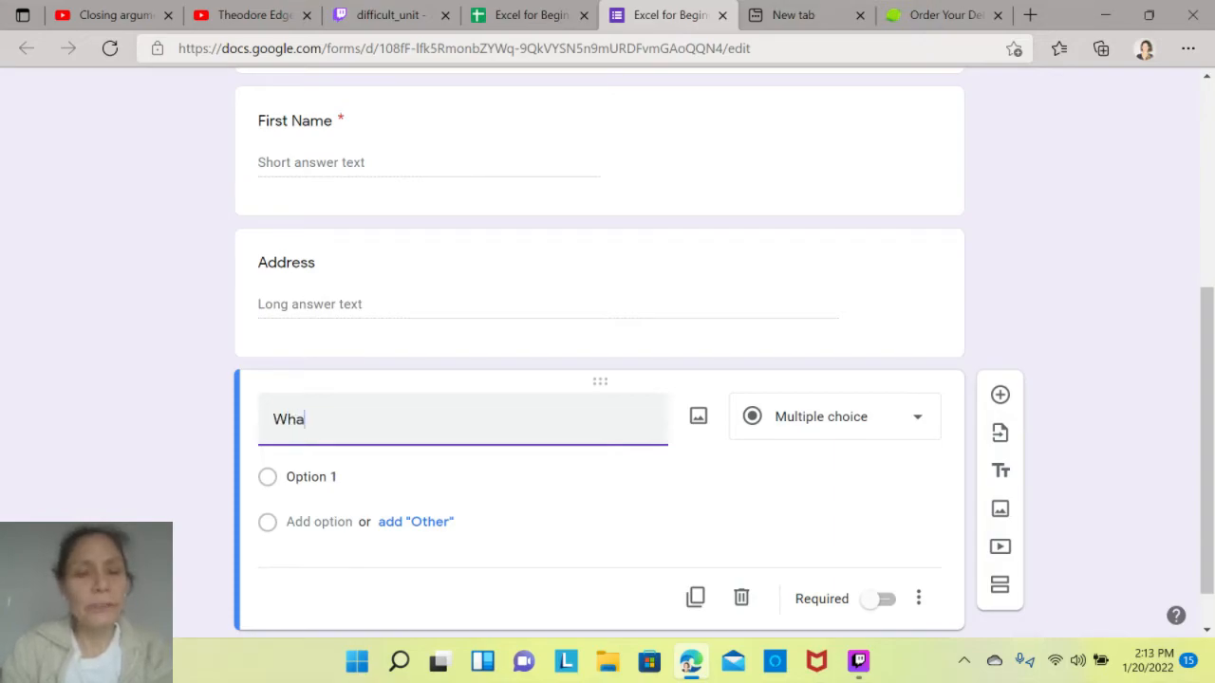
key(BackSpace)
text(Any Dio)
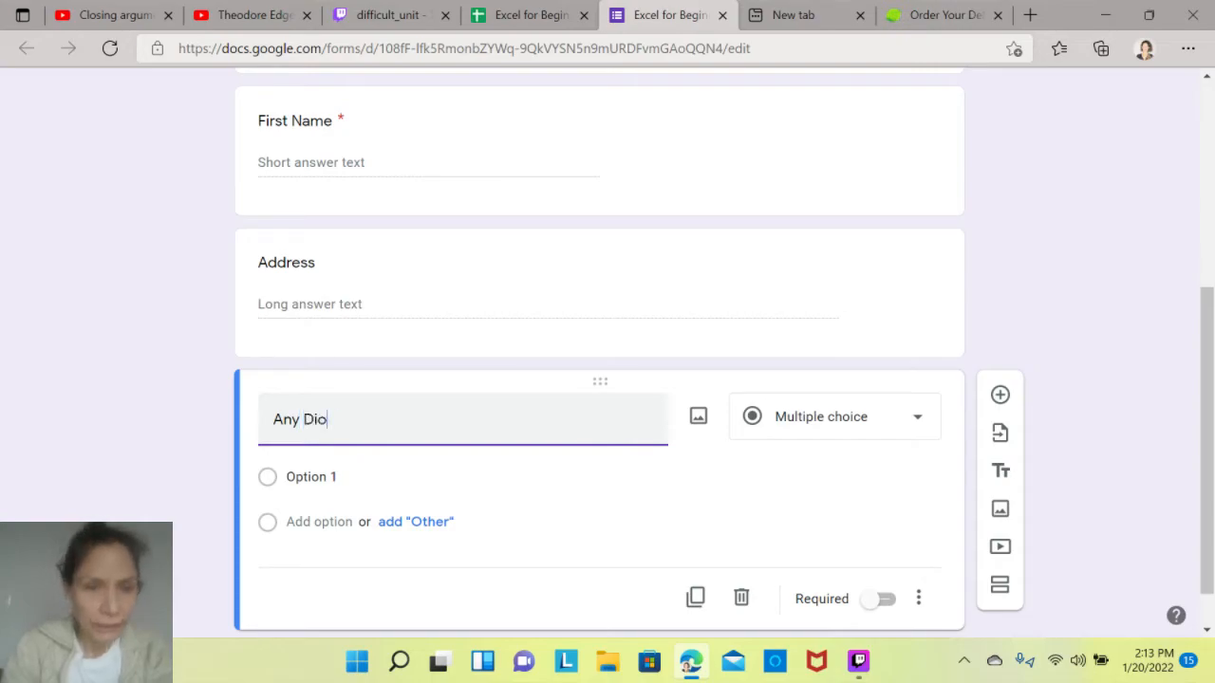
key(BackSpace)
text(er)
key(BackSpace)
text(tare)
key(BackSpace)
text(y)
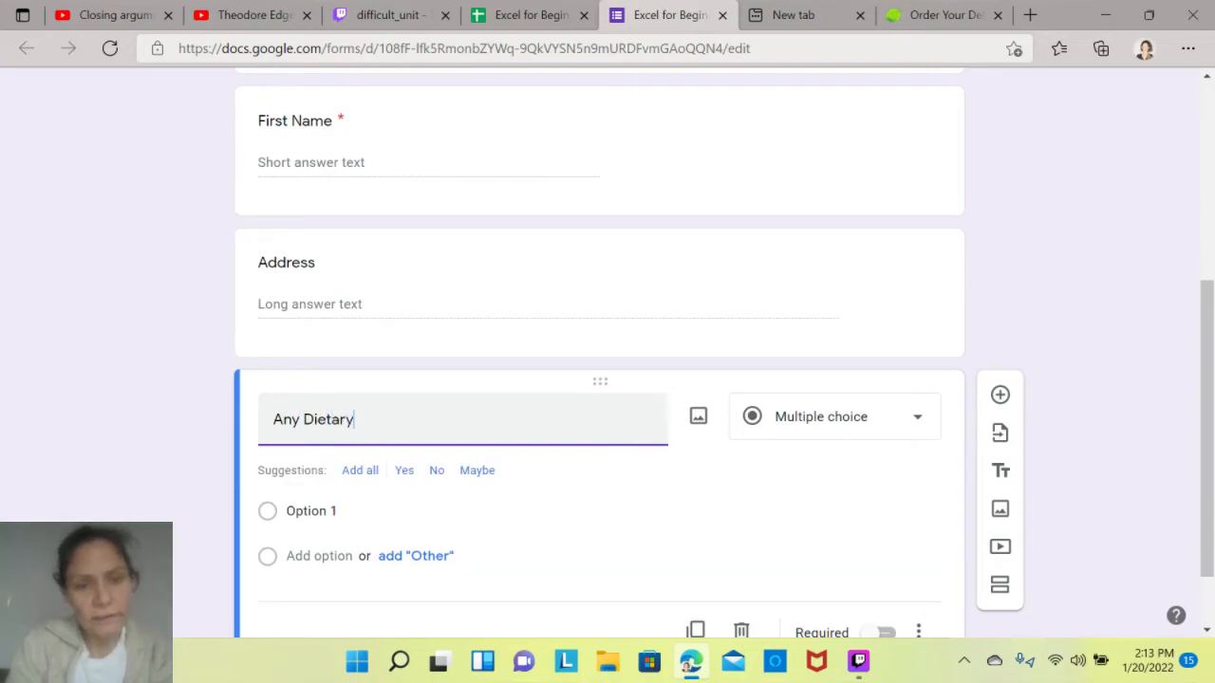
text( Restrictions)
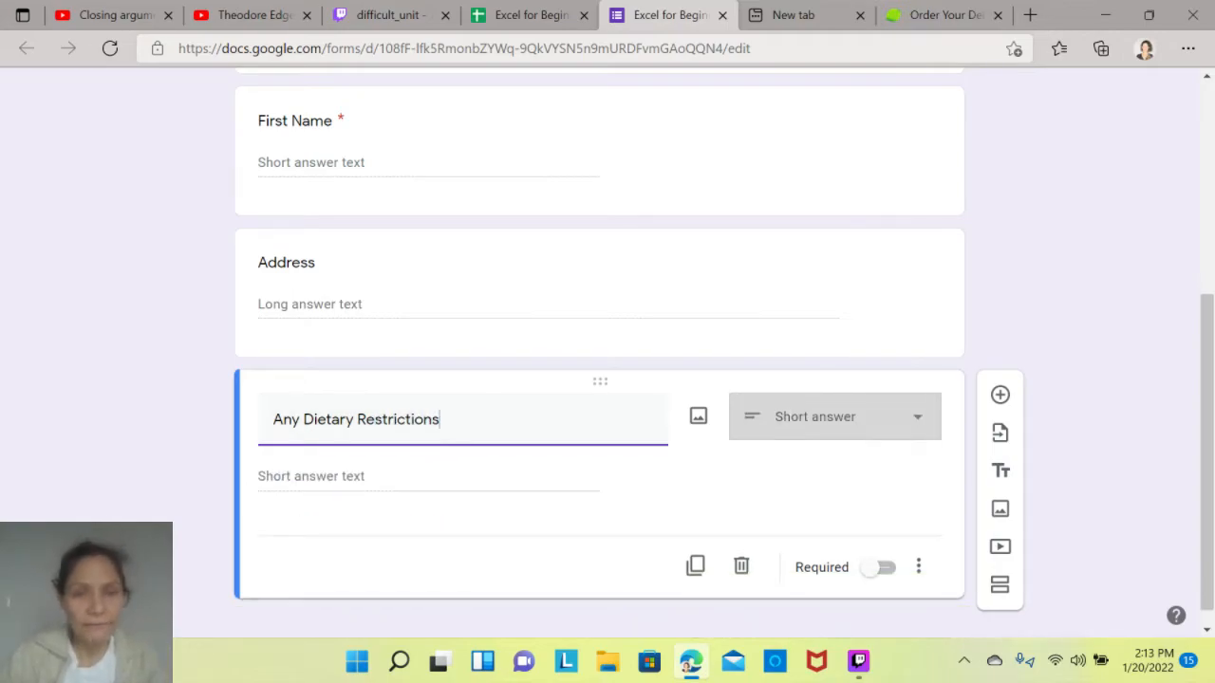
key(Tab)
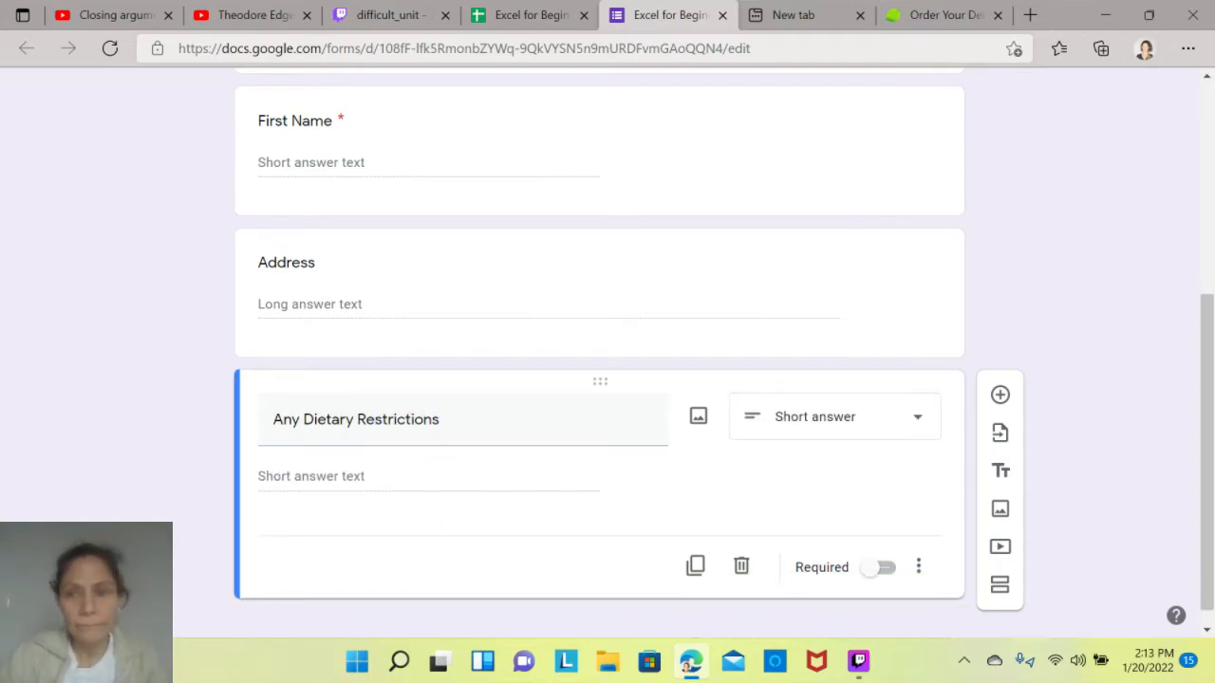
- Change the Any Dietary Restrictions question to multiple choice and enter No and Vegan as its first two options
click(835, 417)
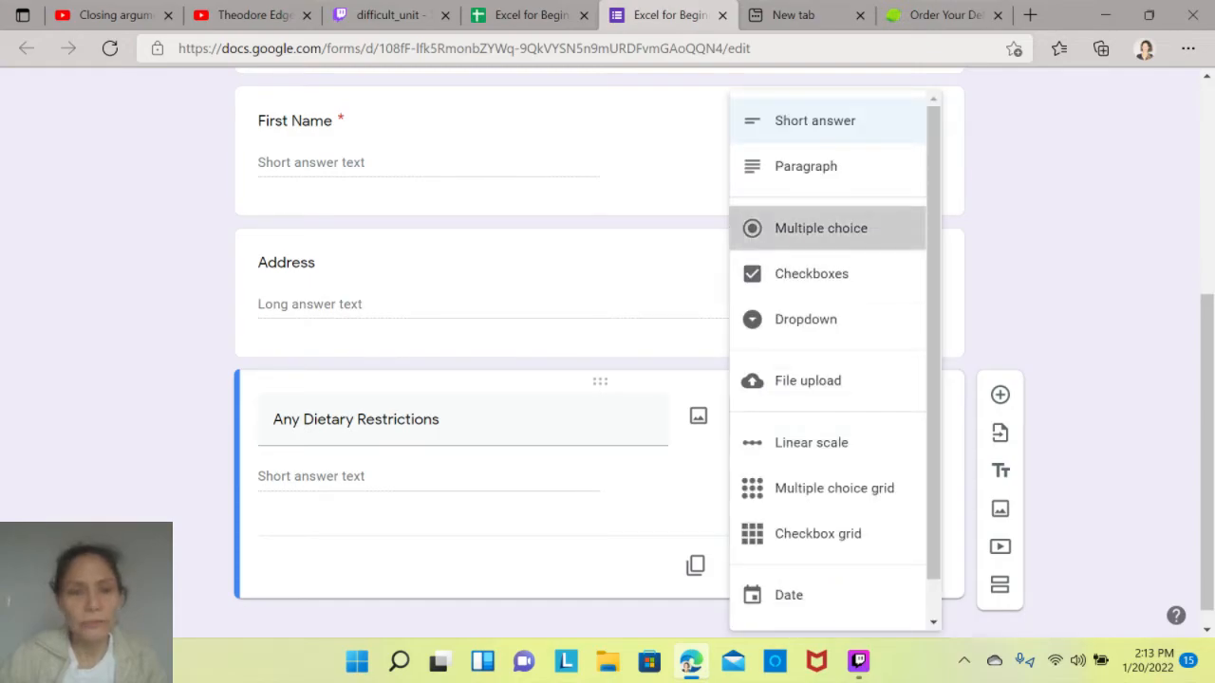
click(819, 228)
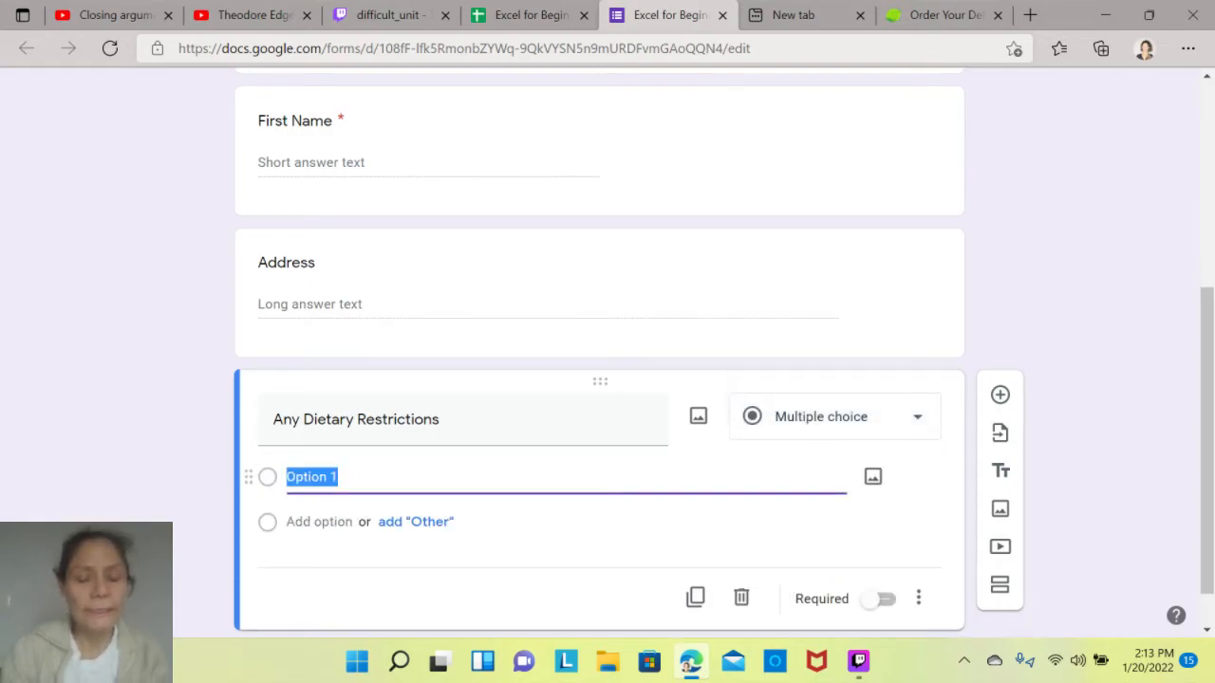
text(No)
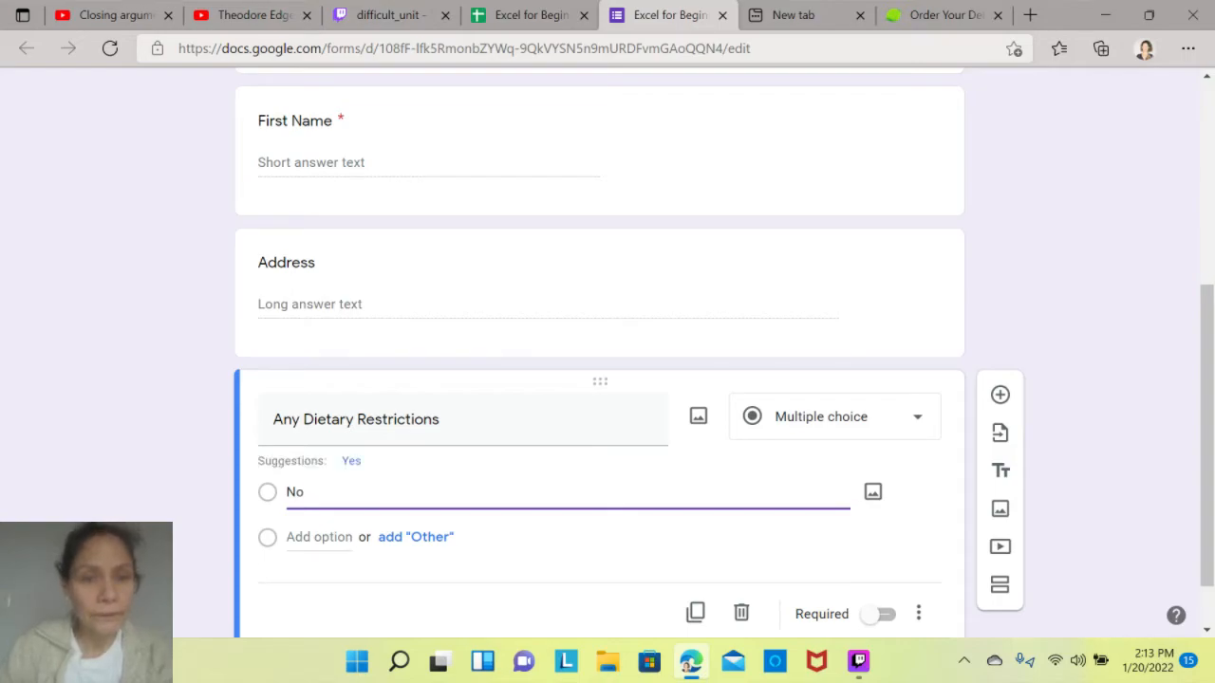
key(Return)
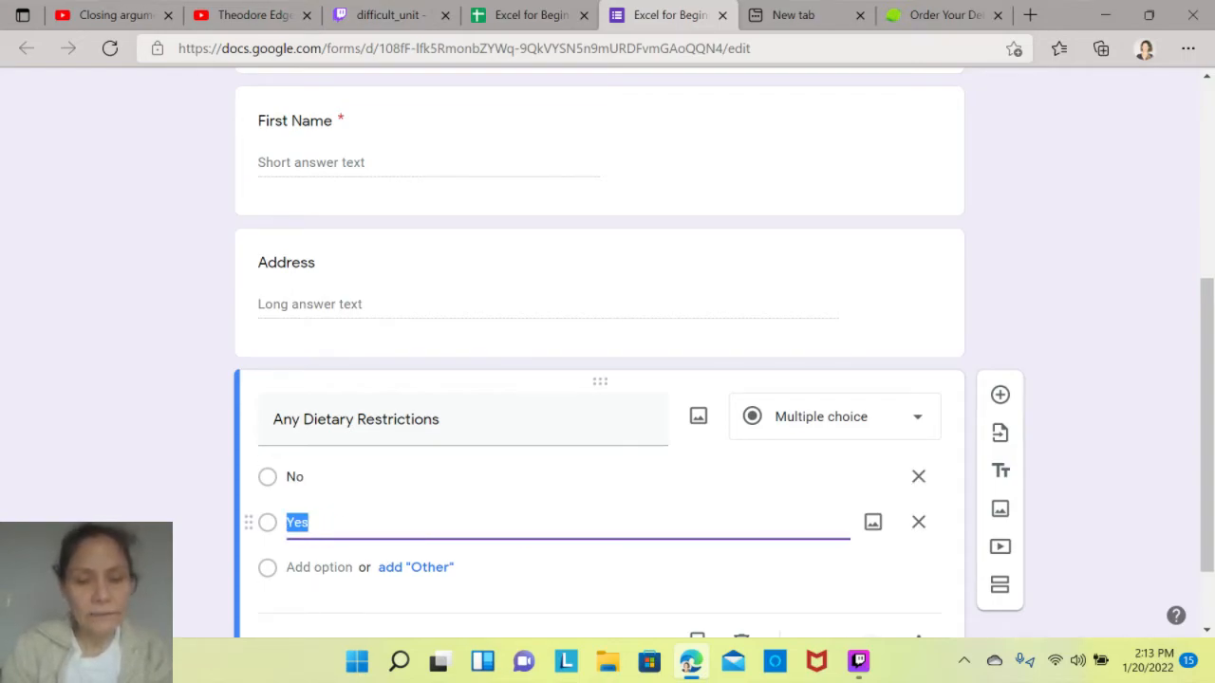
text(Vegab)
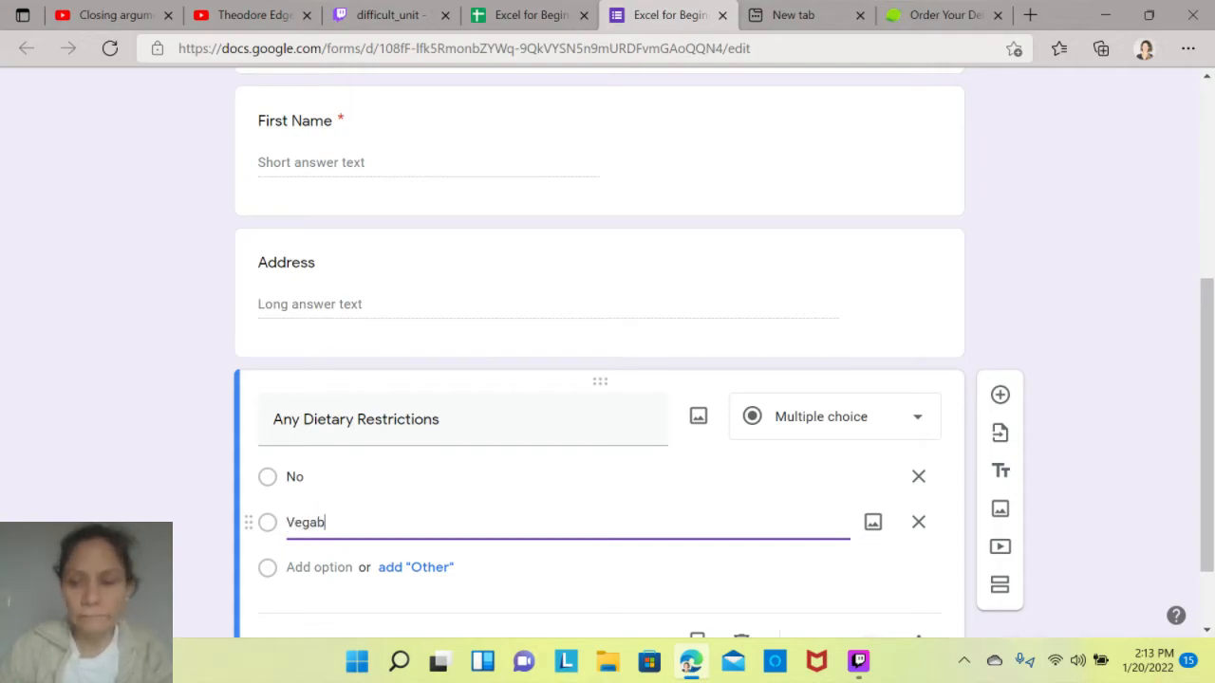
key(BackSpace)
text(n)
key(Return)
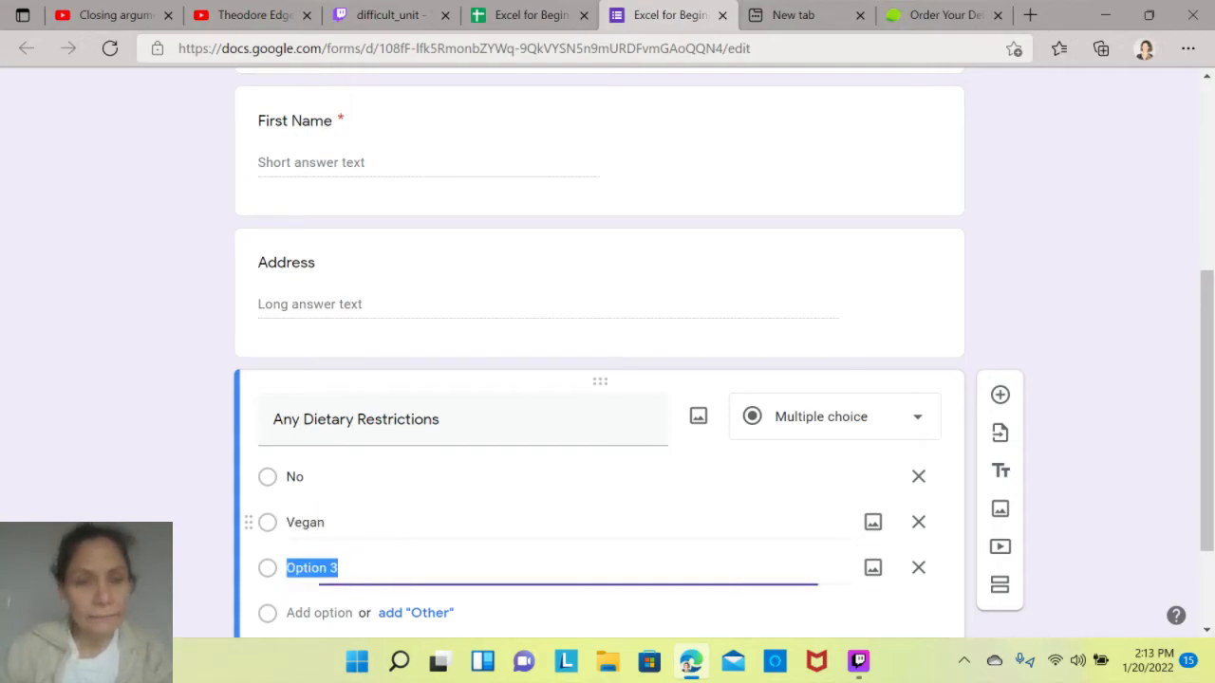
- Name the third option of the dietary restrictions question Kosher Only, clearing the leftover placeholder text
text(Kosher)
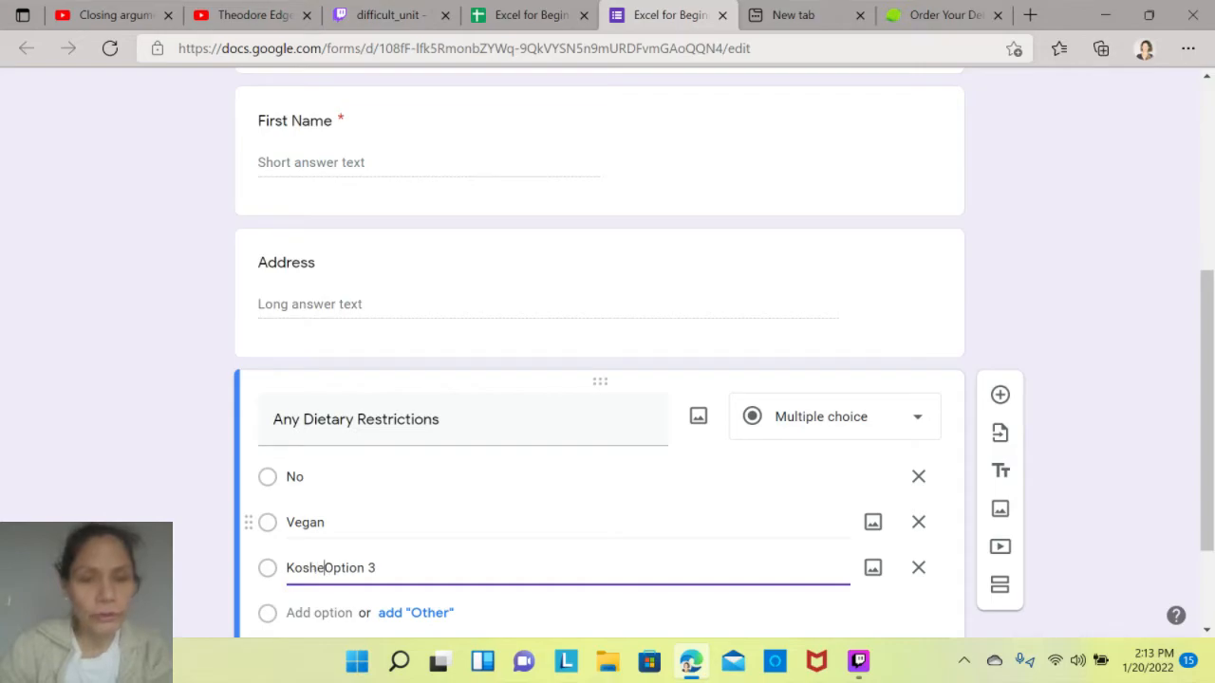
text( Only)
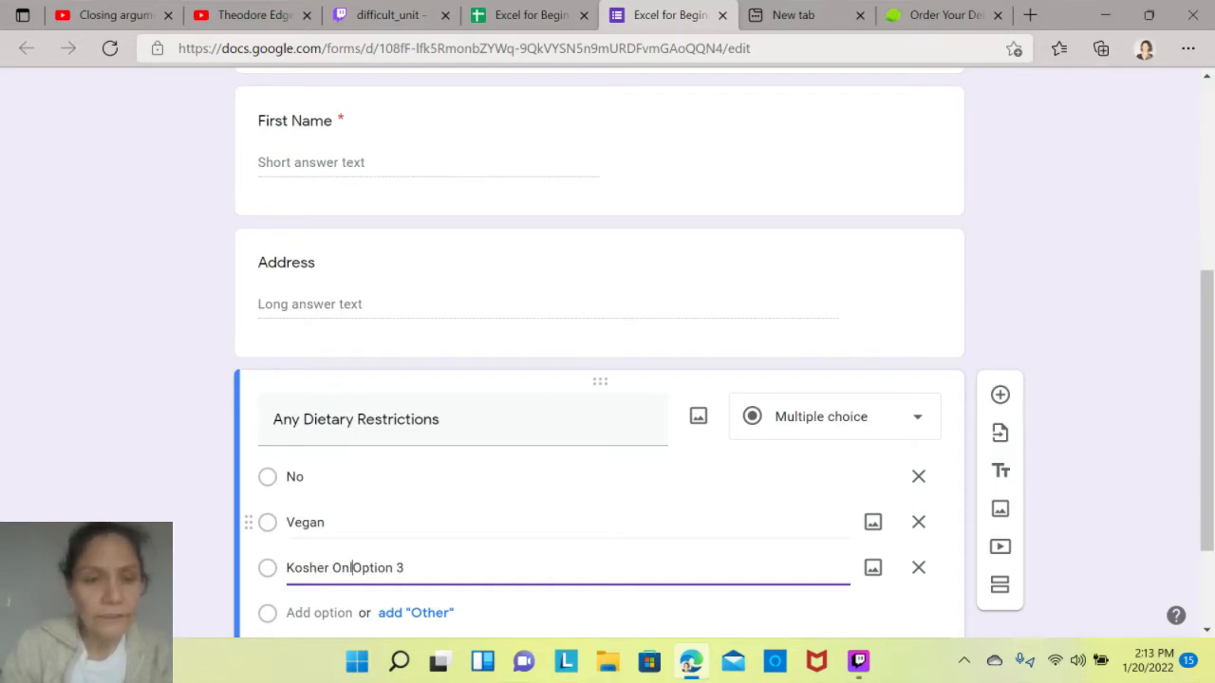
key(ctrl+a)
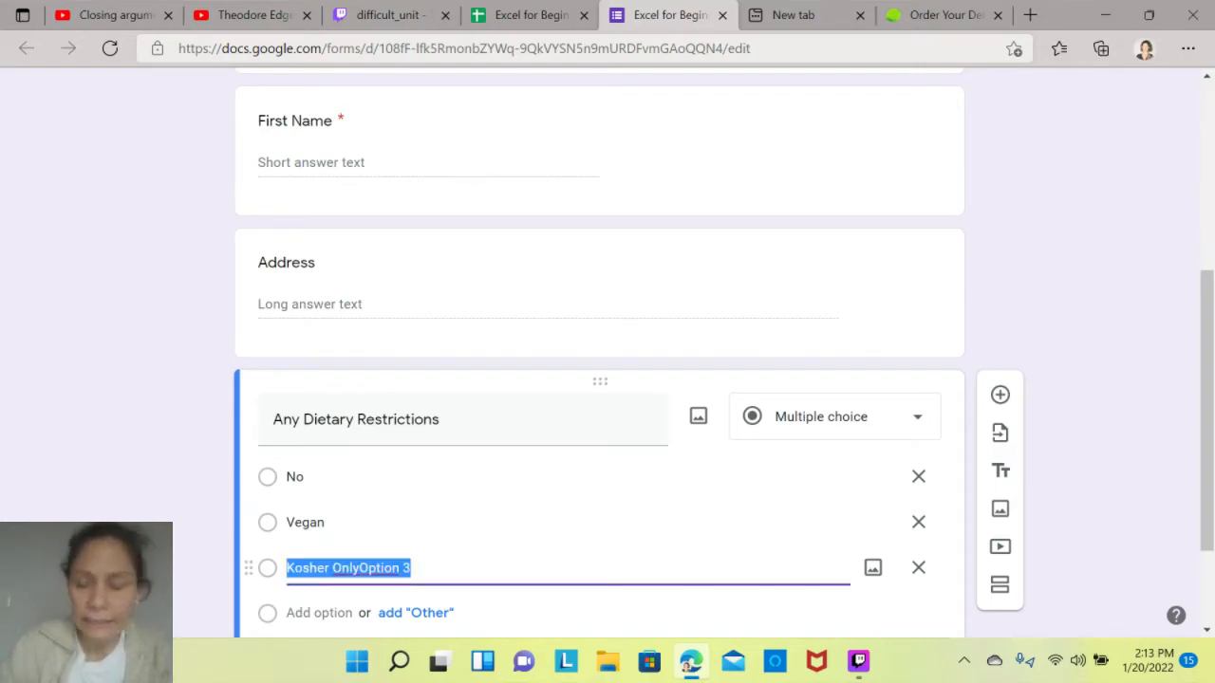
key(End)
key(BackSpace)
key(BackSpace)
key(BackSpace)
key(BackSpace)
key(BackSpace)
key(BackSpace)
key(BackSpace)
key(BackSpace)
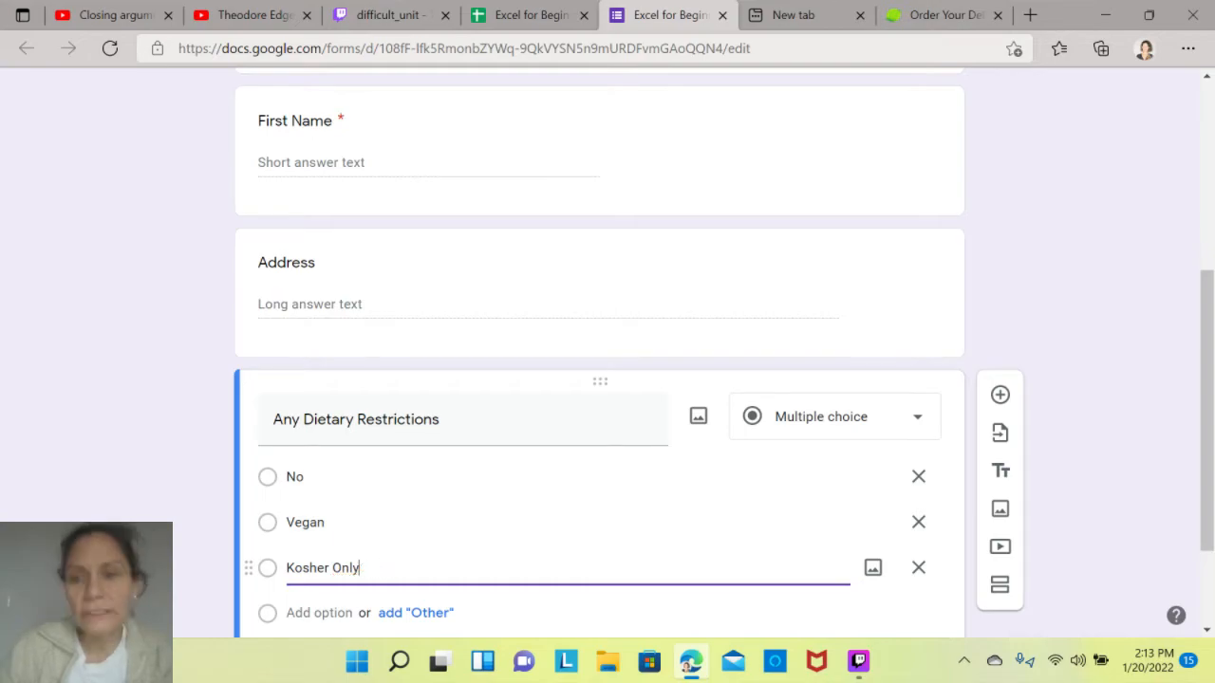
click(416, 612)
double_click(325, 613)
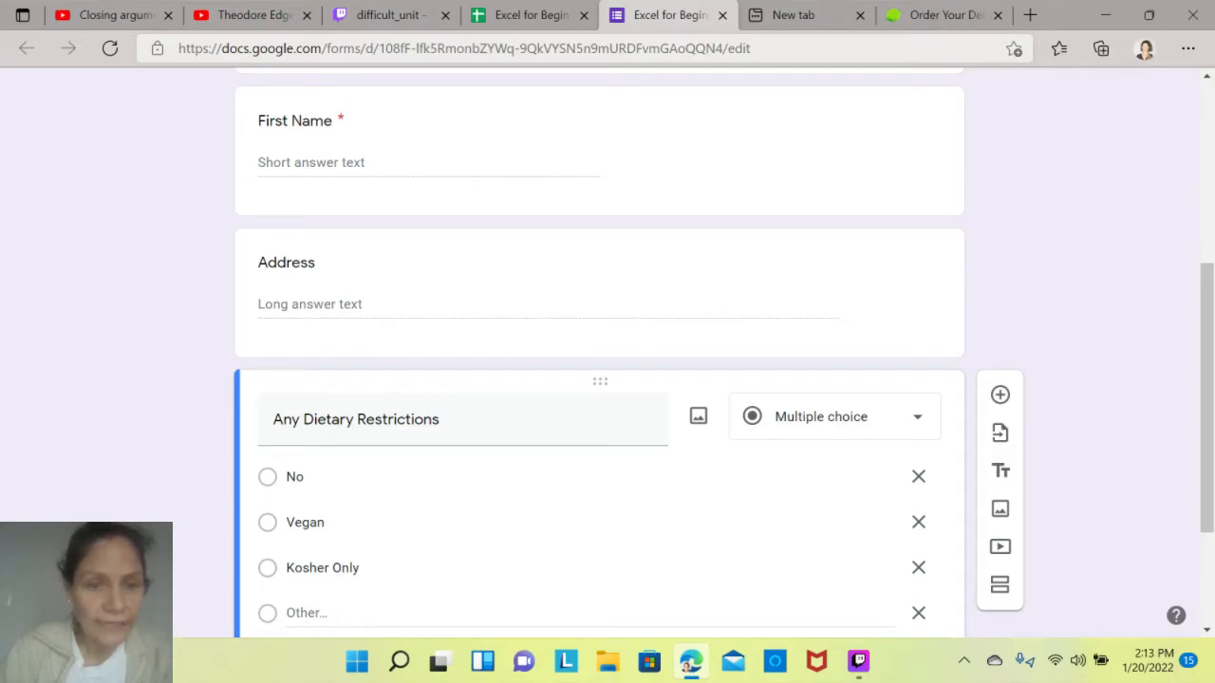
triple_click(325, 613)
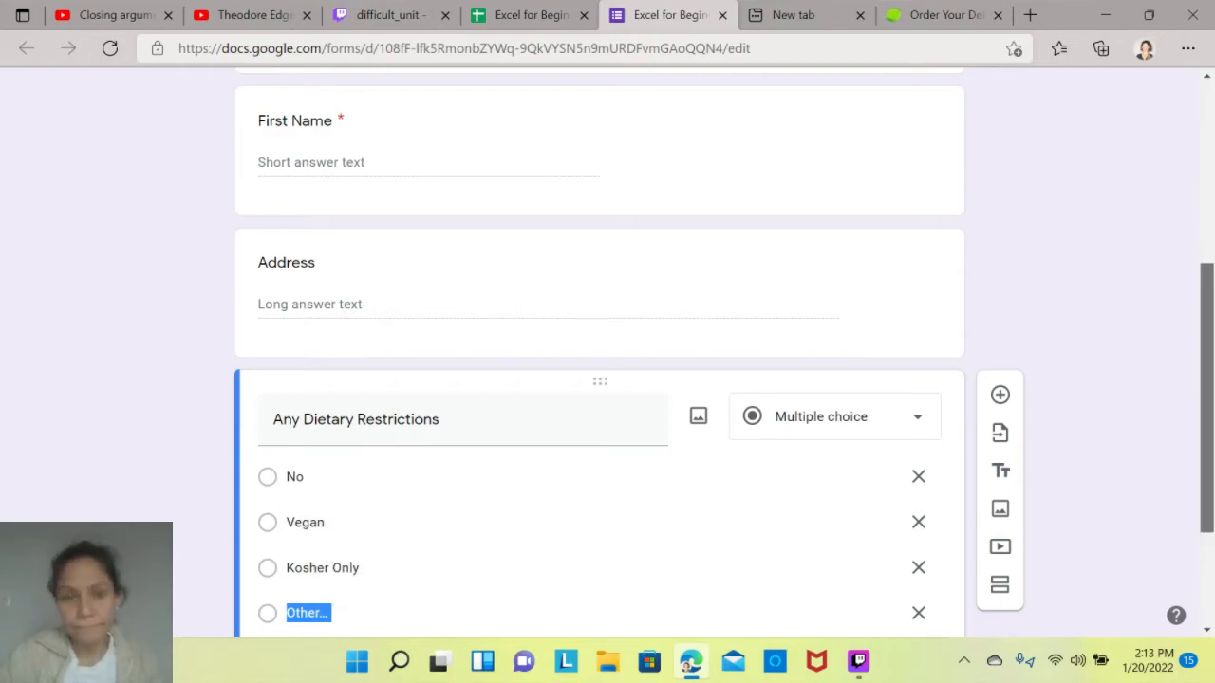
scroll(599, 351, down, 2)
click(313, 424)
double_click(312, 424)
mouse_move(345, 384)
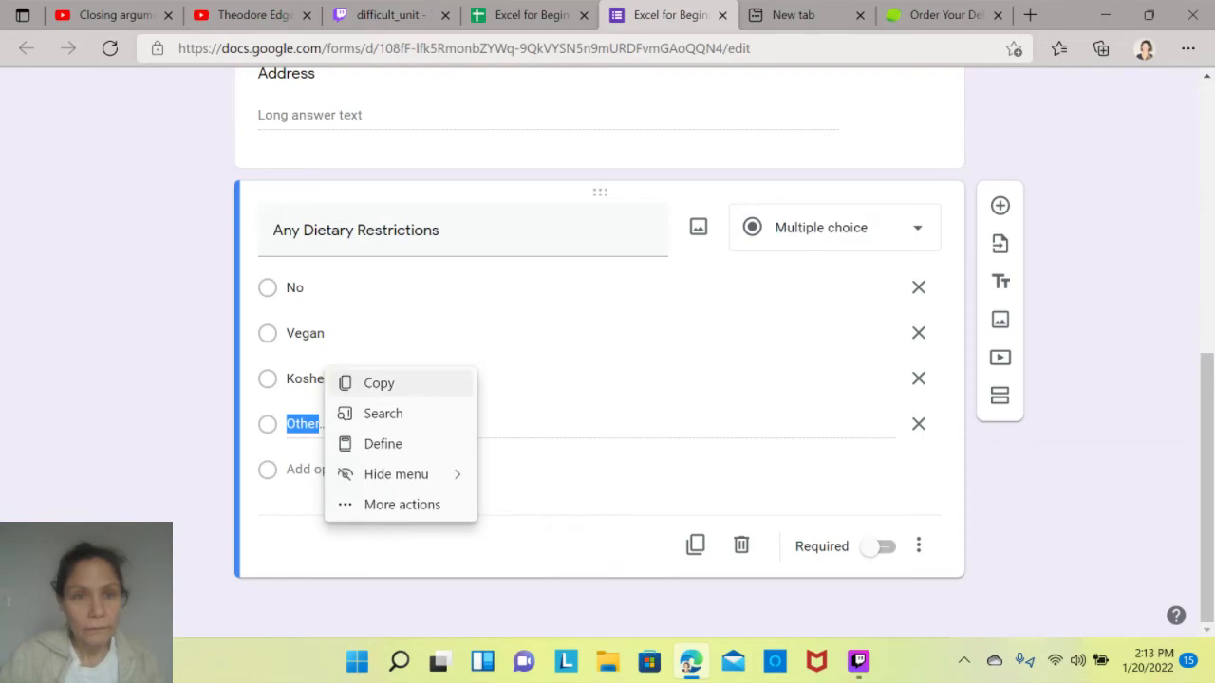
click(312, 424)
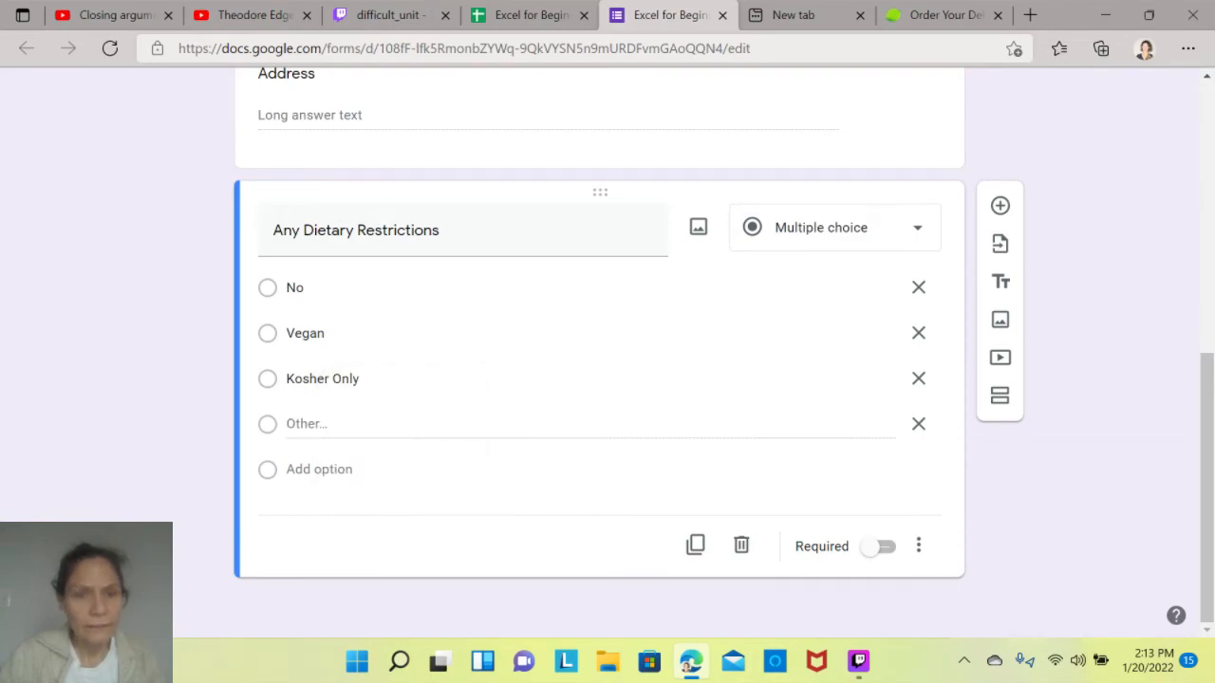
double_click(303, 423)
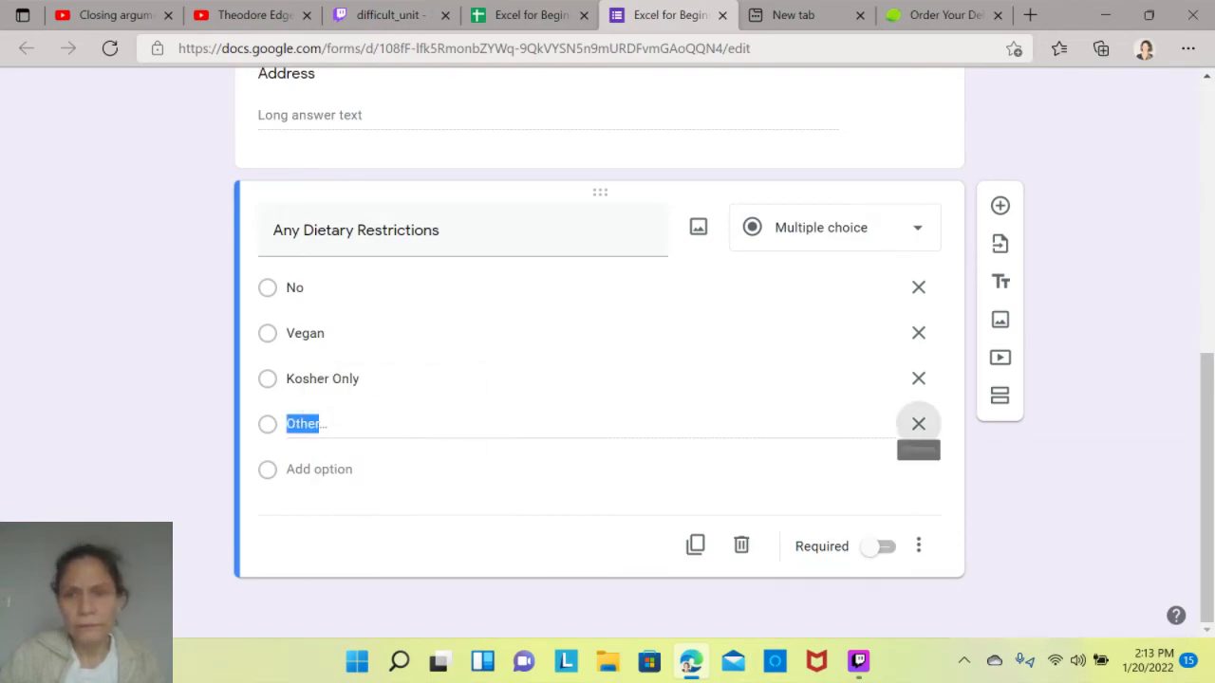
click(918, 424)
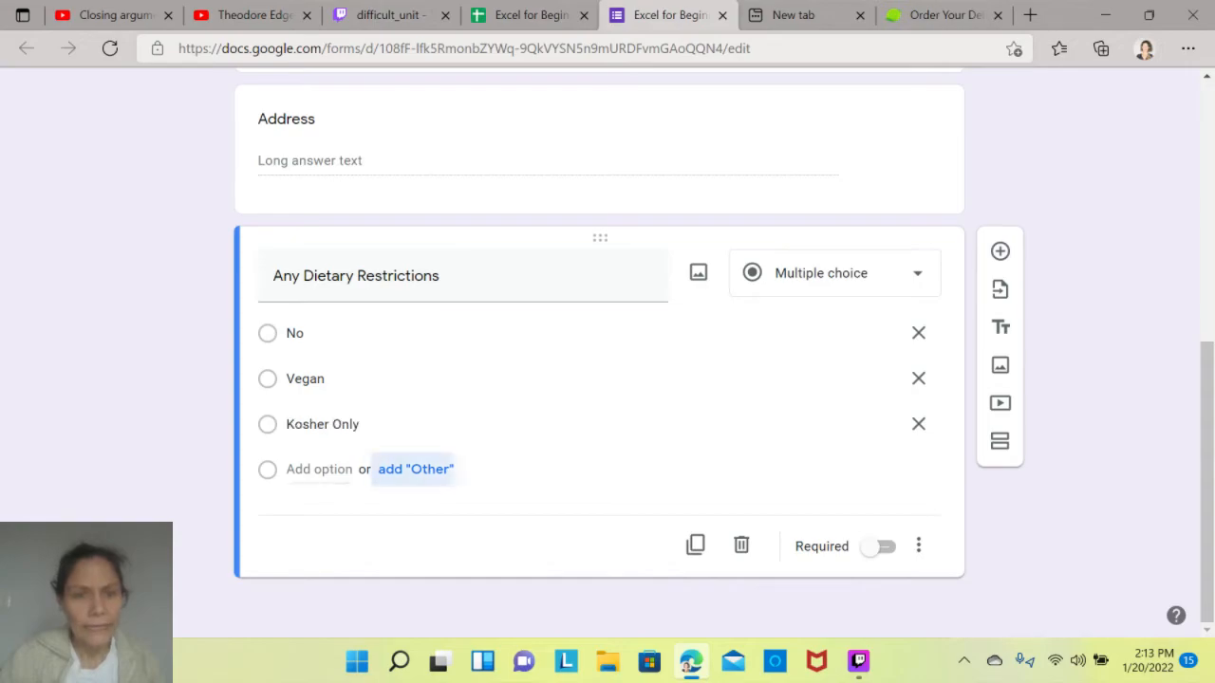
click(415, 469)
drag(307, 470, 315, 470)
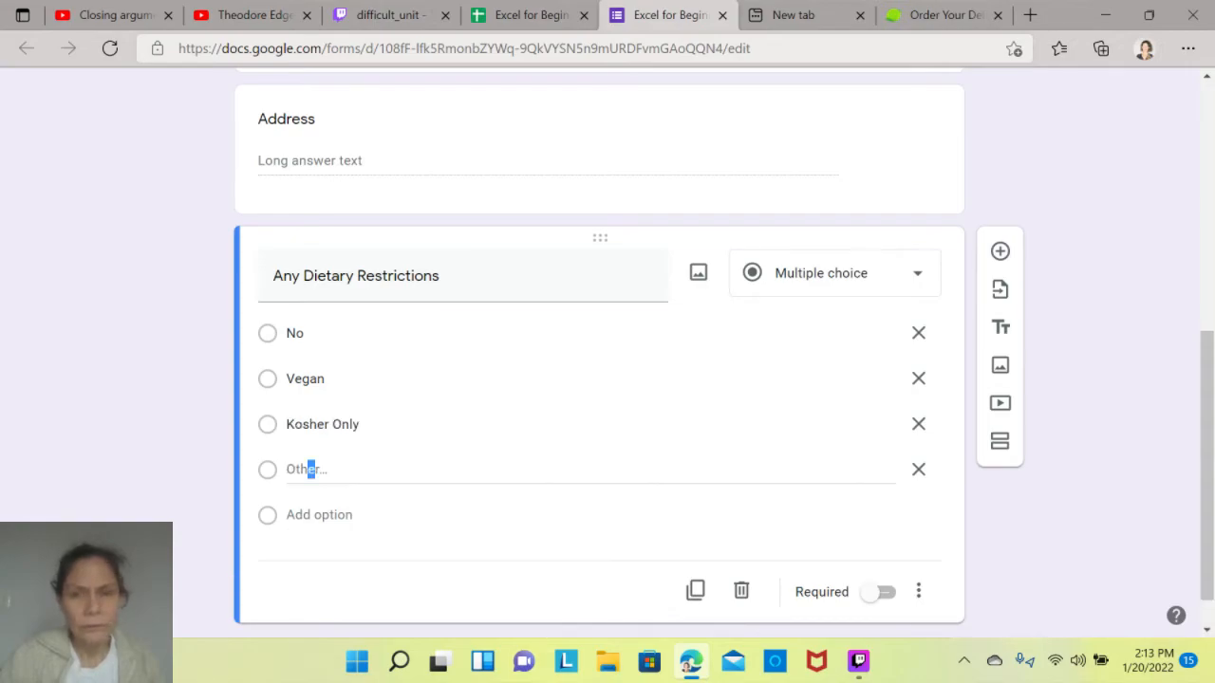
key(BackSpace)
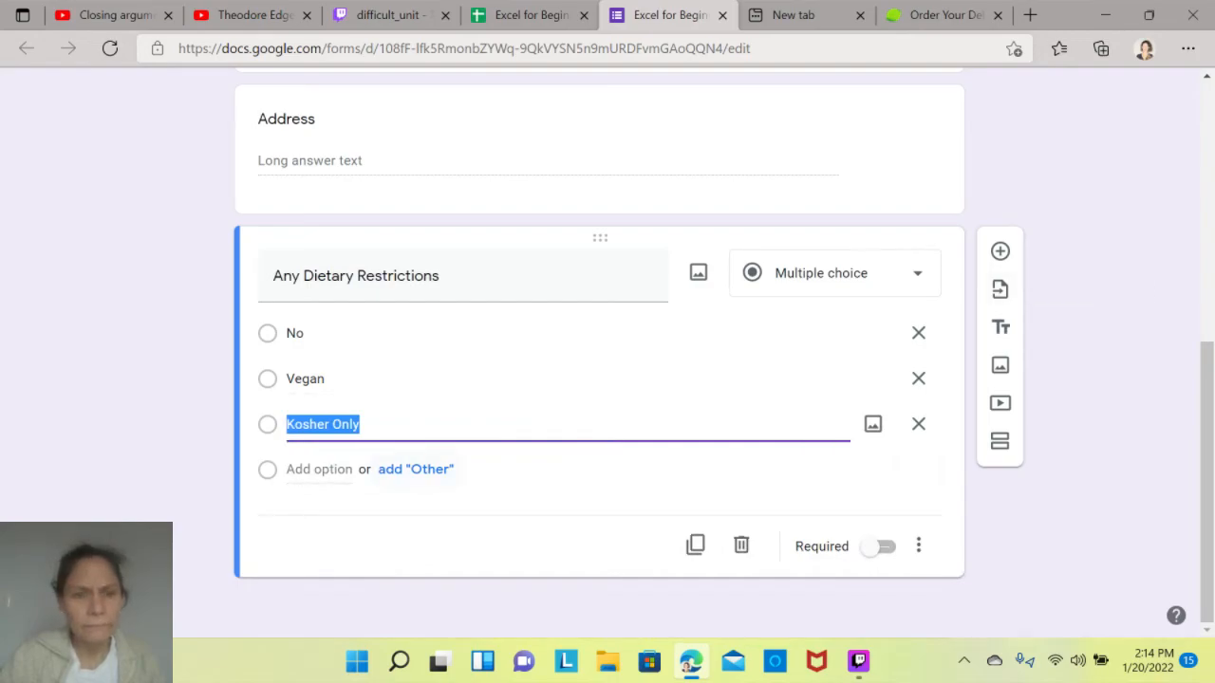
- Add a fourth option named No Dairy to the dietary restrictions question and make the question required
key(Return)
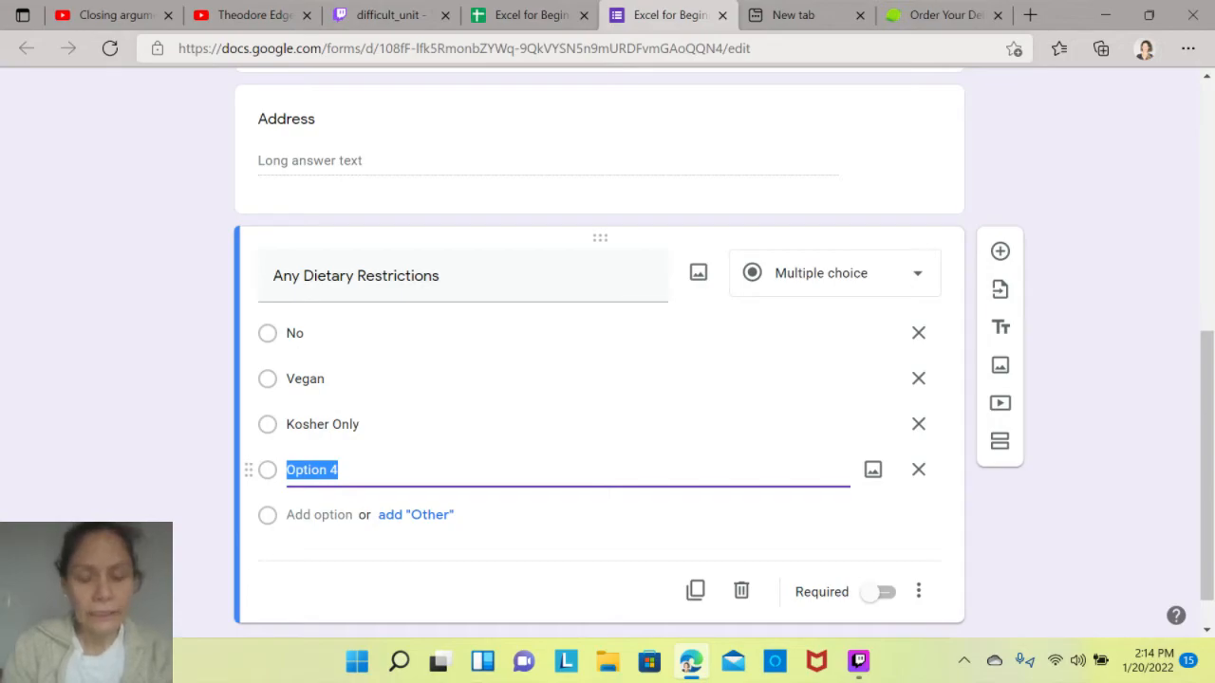
text(No Dairy)
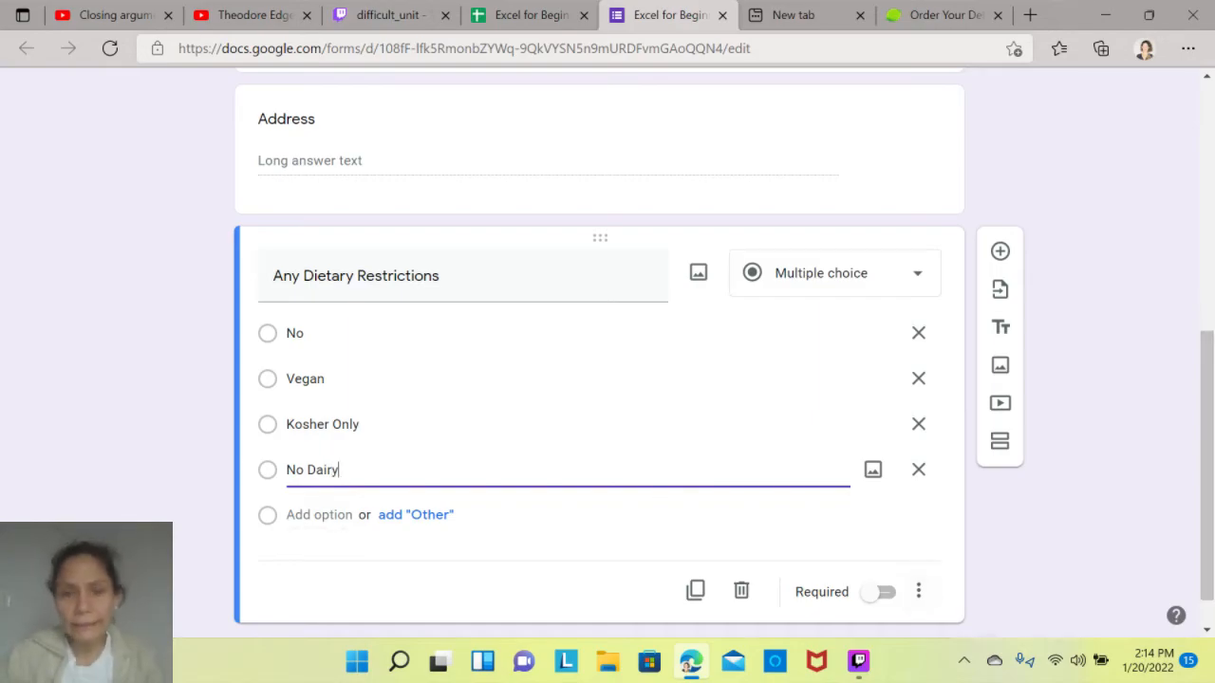
click(878, 592)
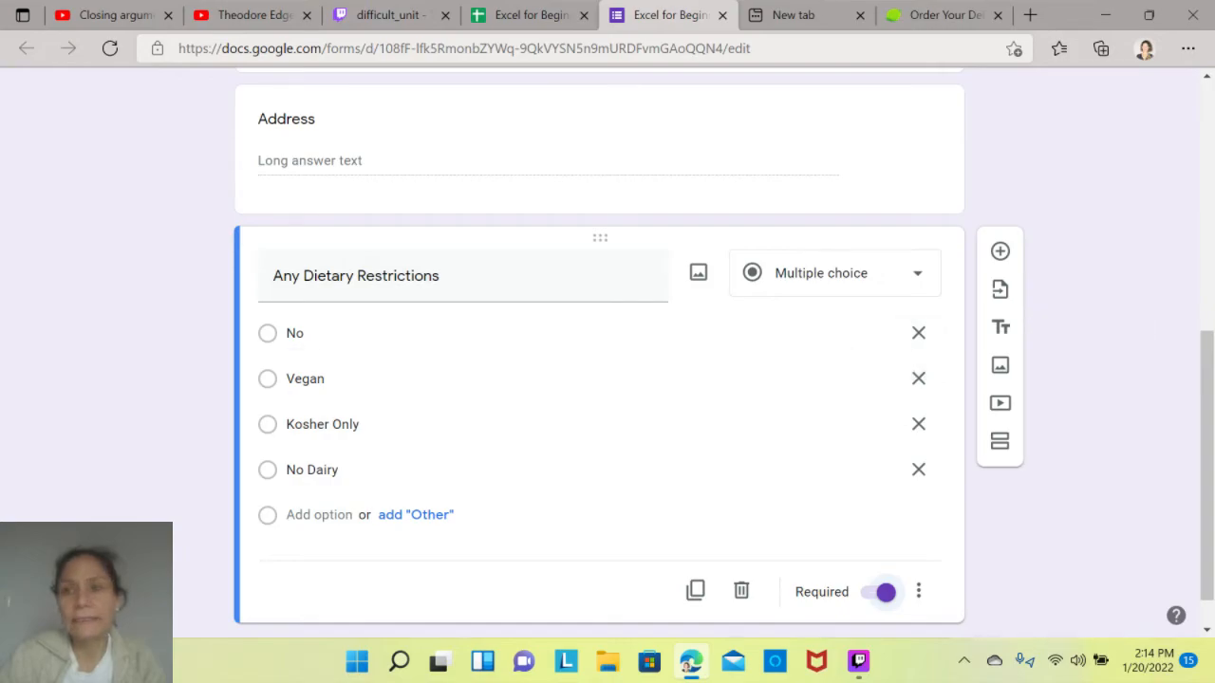
- Add a new question of the Dropdown type below the Any Dietary Restrictions question
click(1000, 252)
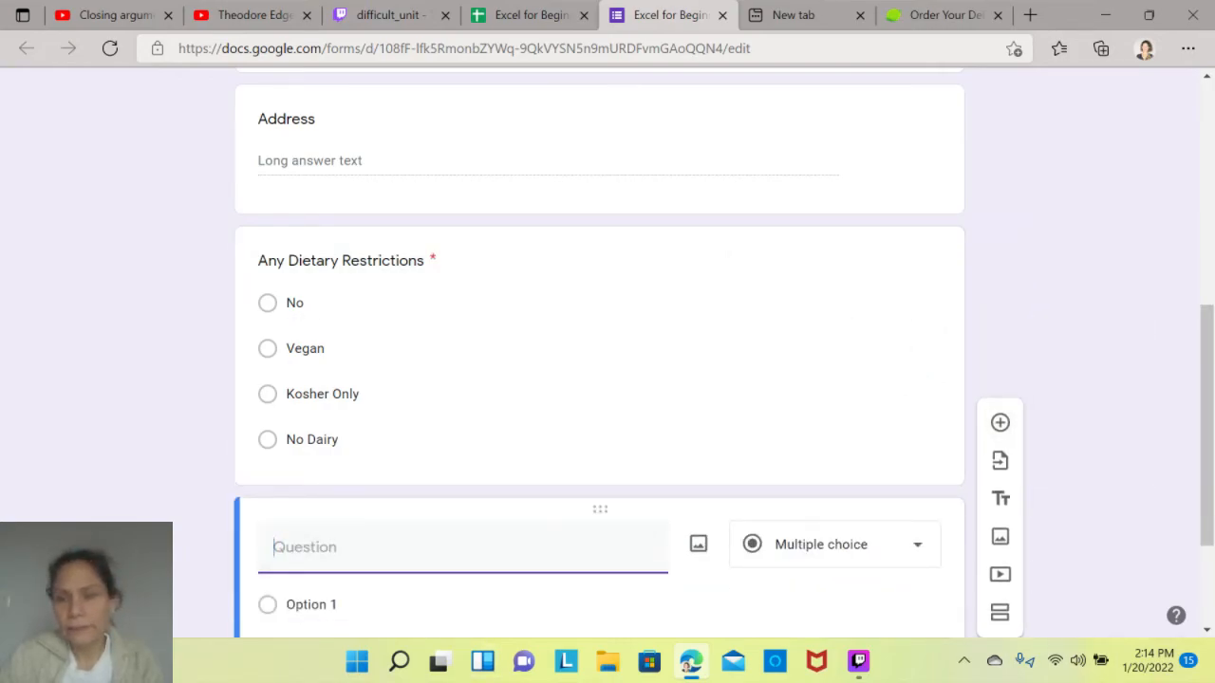
drag(1206, 459, 1206, 517)
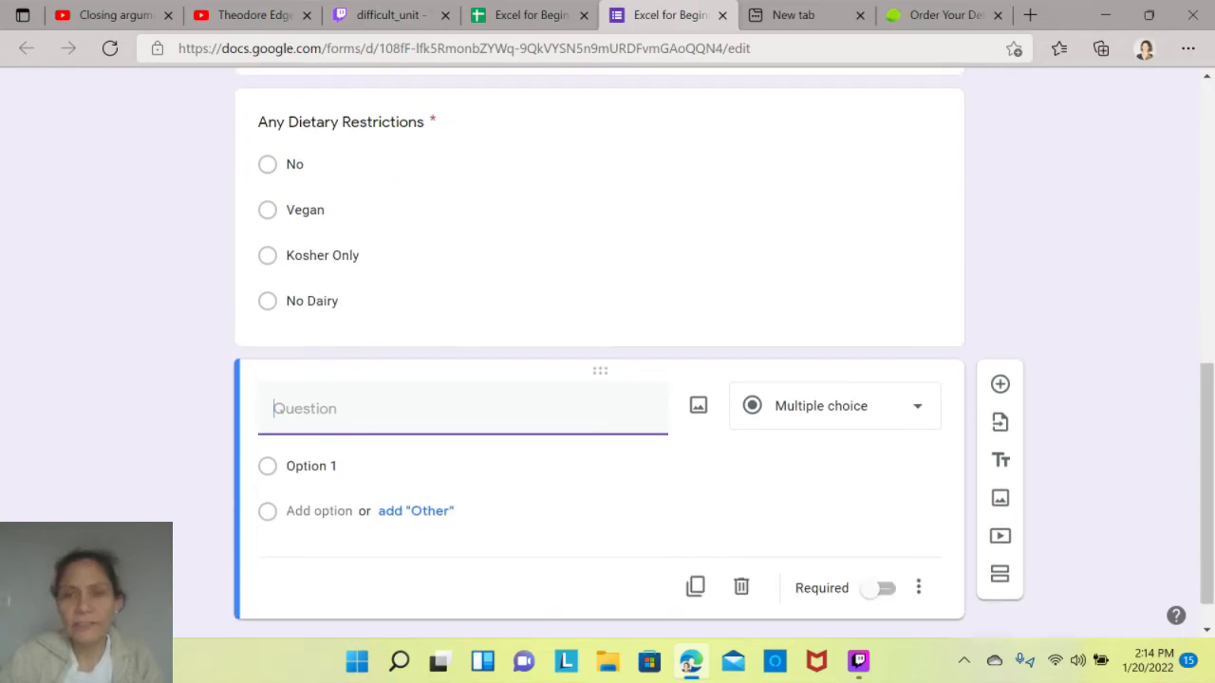
click(835, 405)
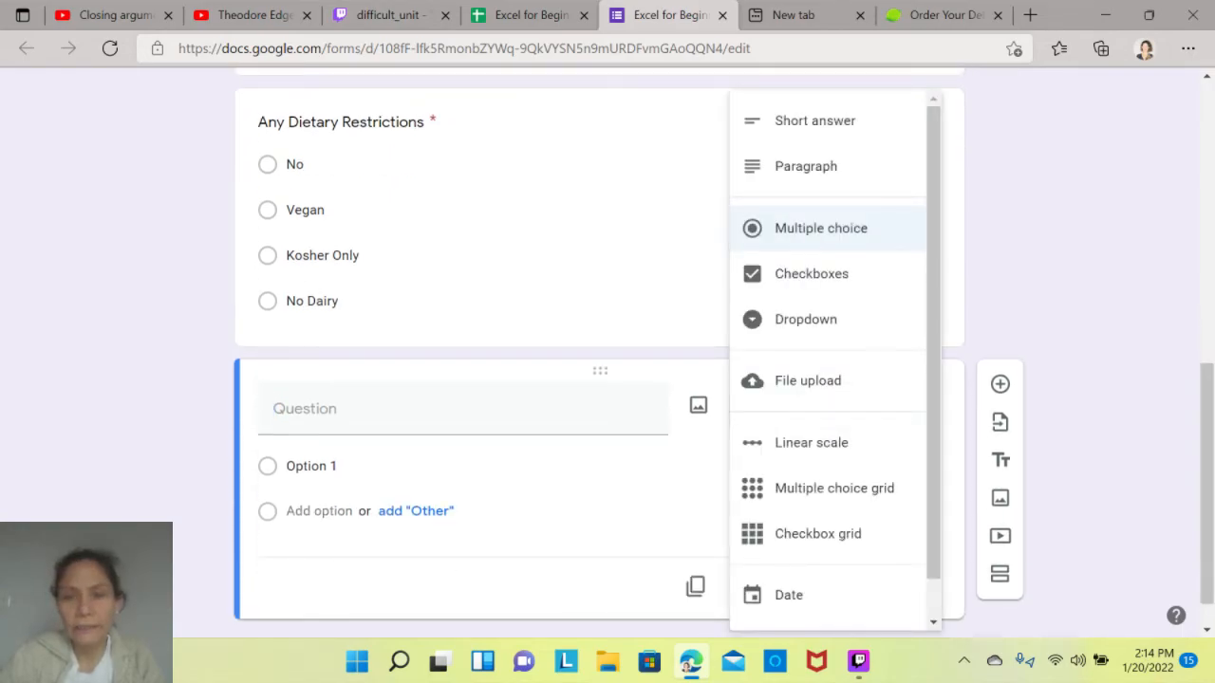
click(806, 319)
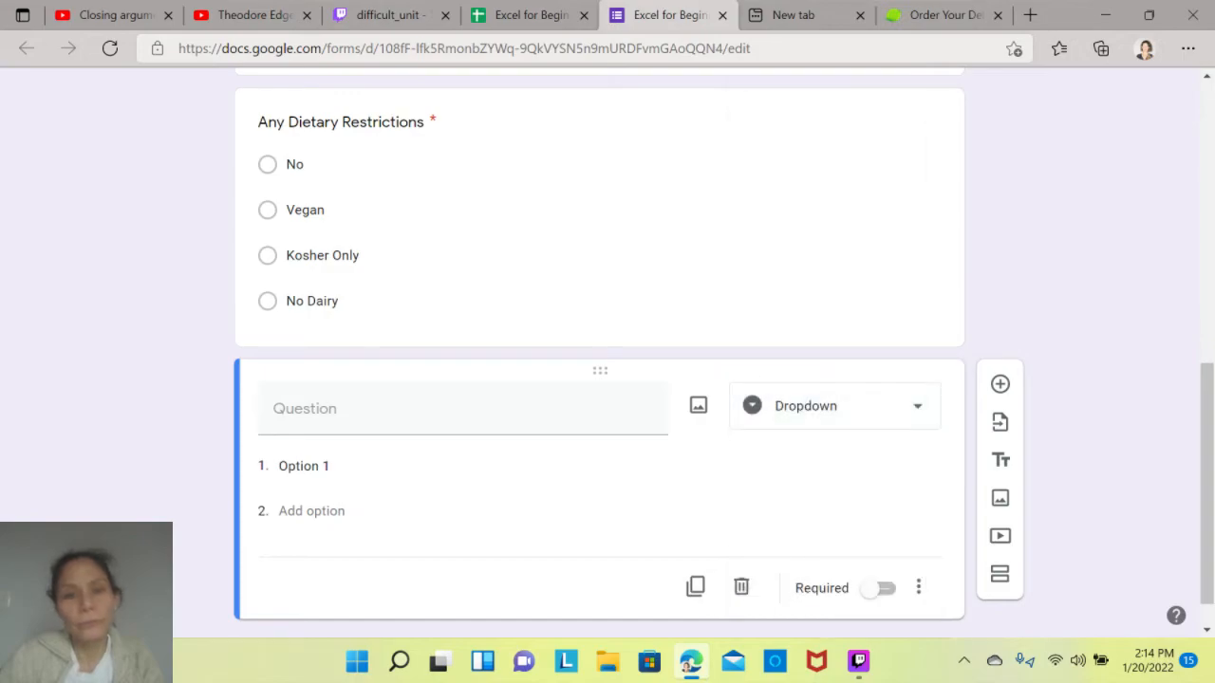
- Give the untitled dropdown question the choices option 1, Option 2, Option 3 and Option 4, and make it required
click(304, 465)
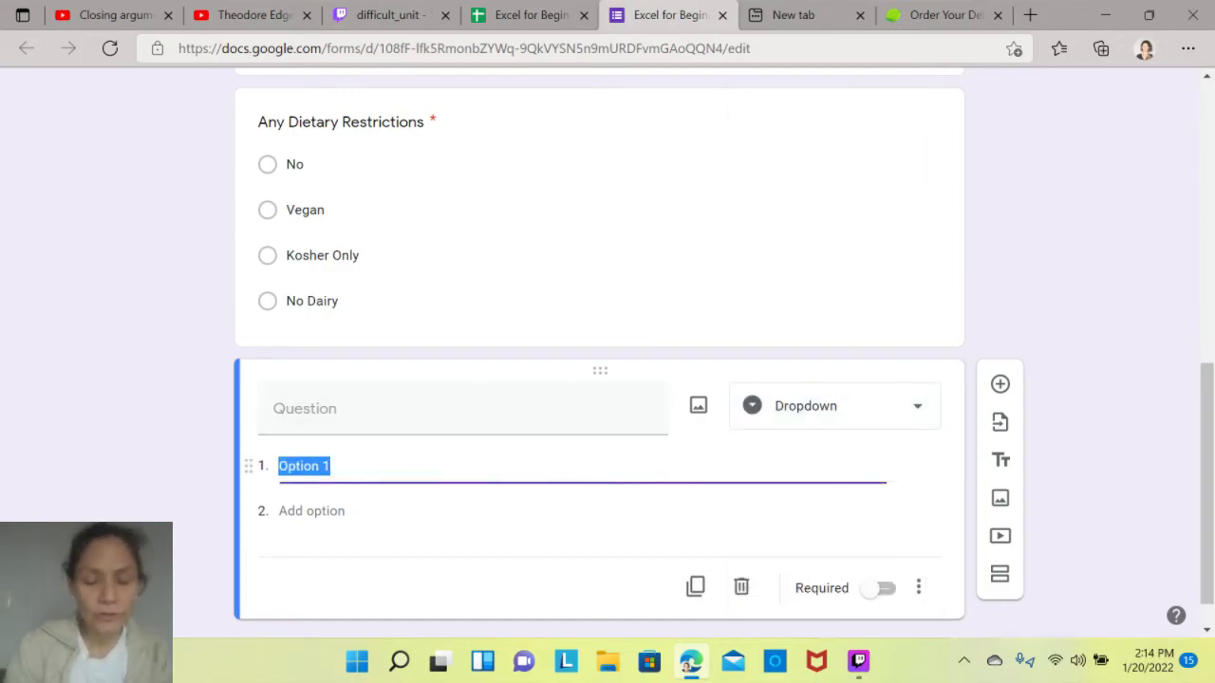
text(optiobn)
key(BackSpace)
key(BackSpace)
text(n 1)
key(Return)
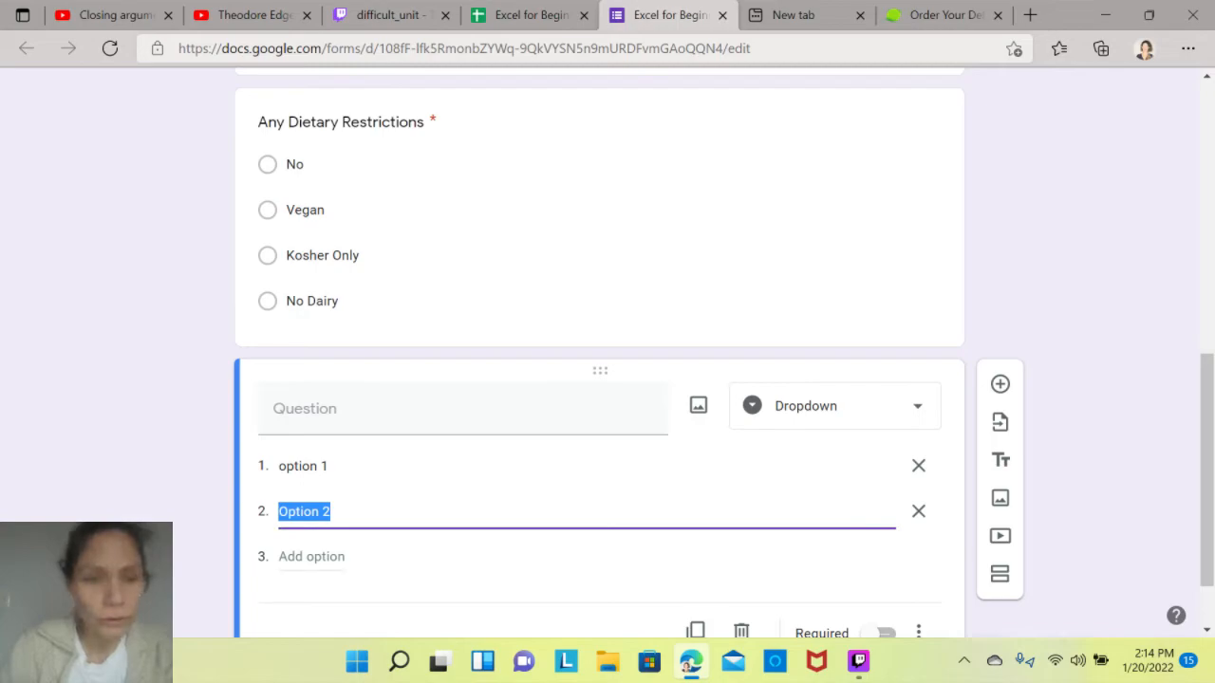
key(Return)
key(Return)
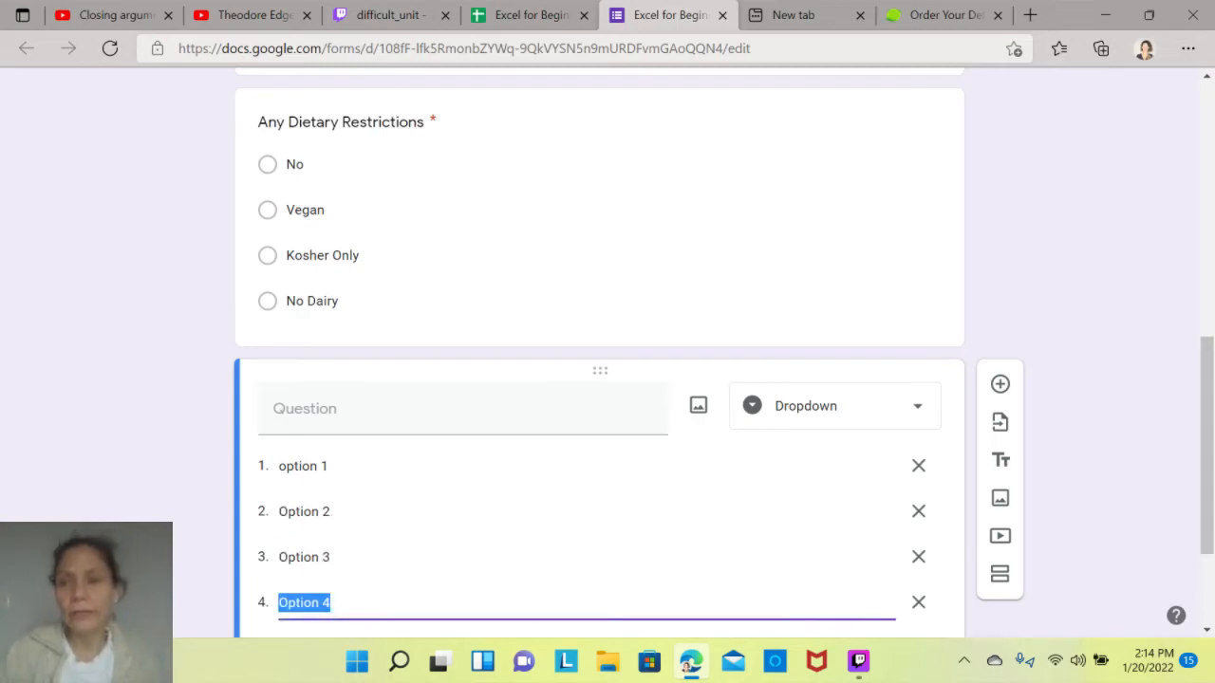
drag(1206, 456, 1206, 526)
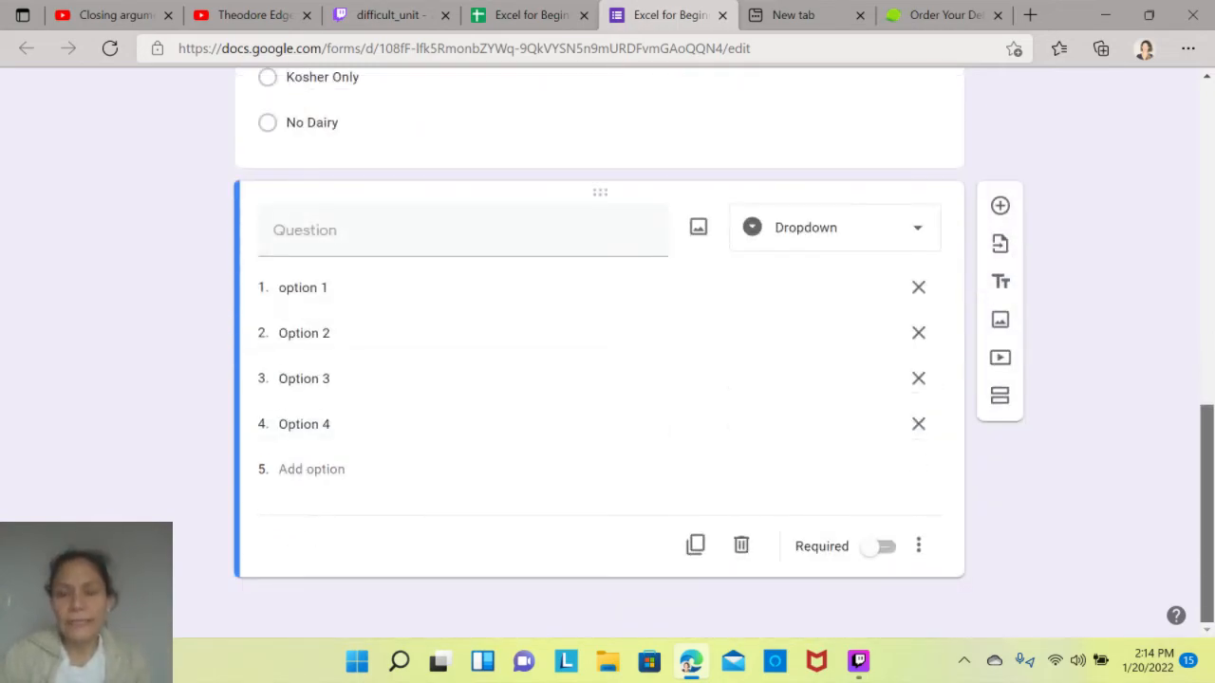
click(881, 546)
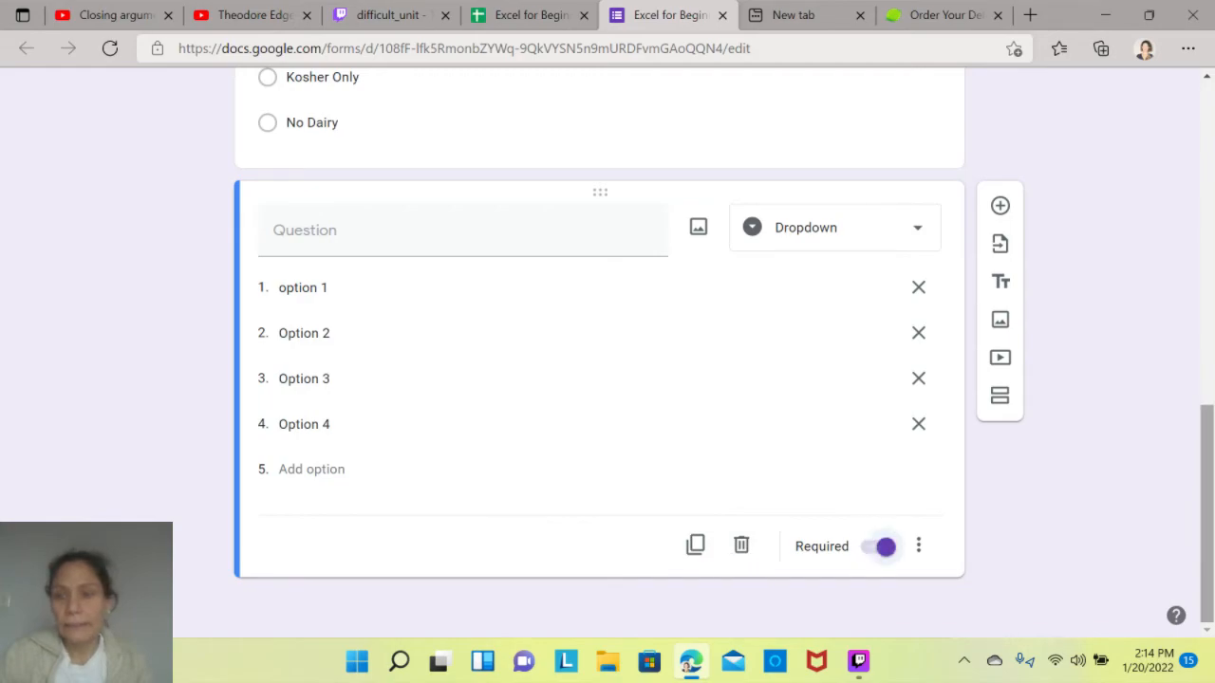
- Open the form's sending options, choose to share by link, and copy the shortened URL
drag(1206, 512, 1207, 190)
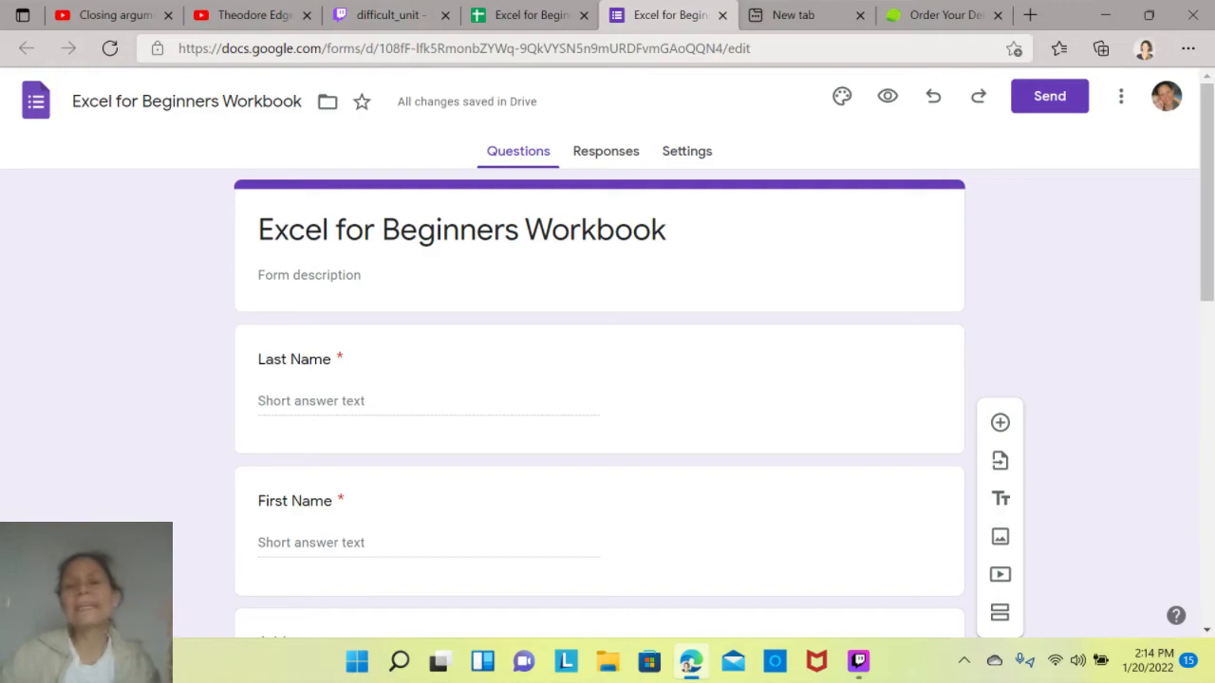
click(1048, 96)
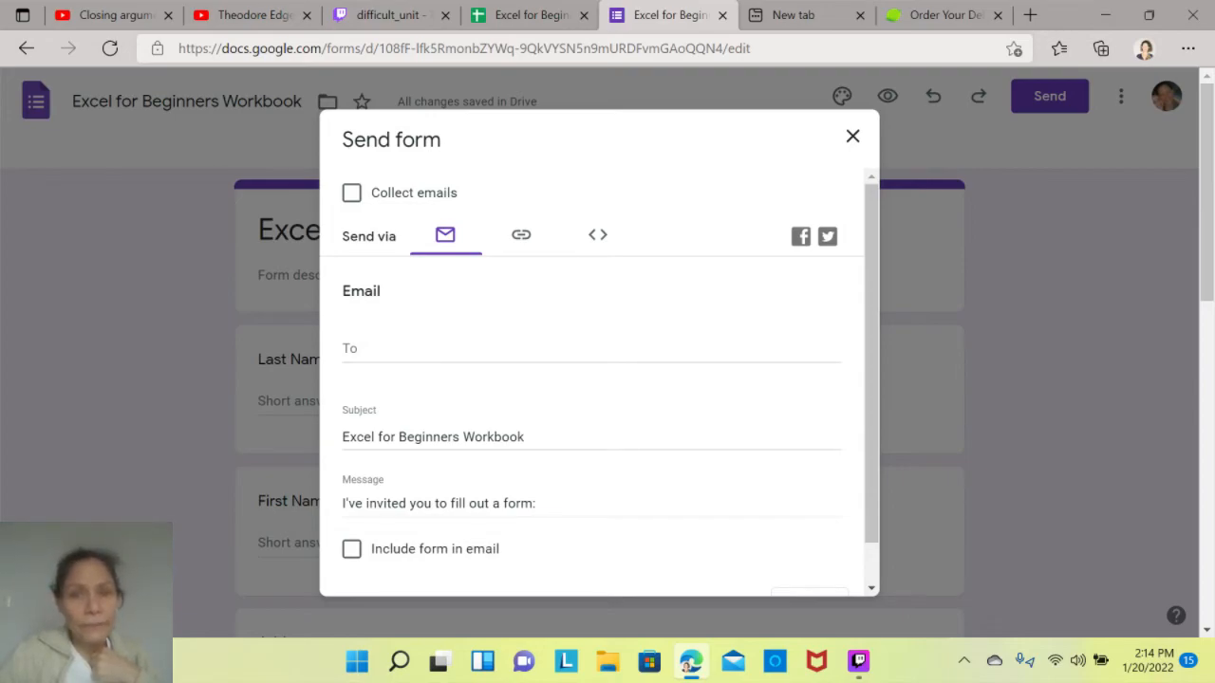
click(521, 234)
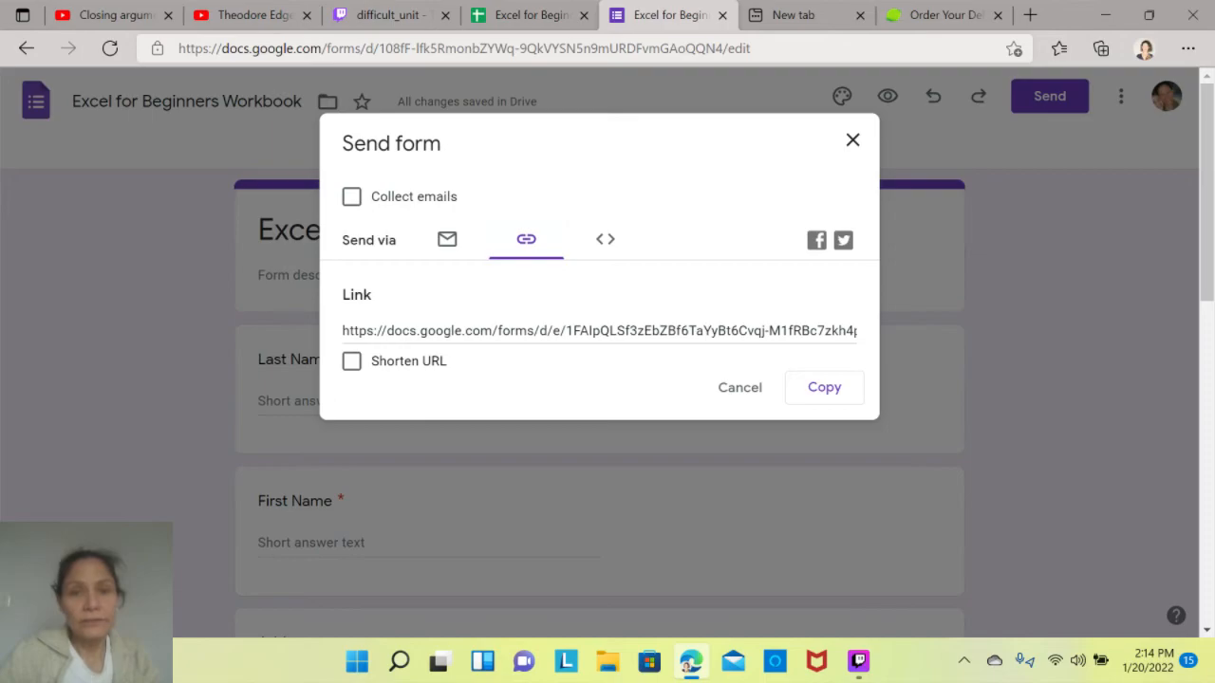
click(352, 360)
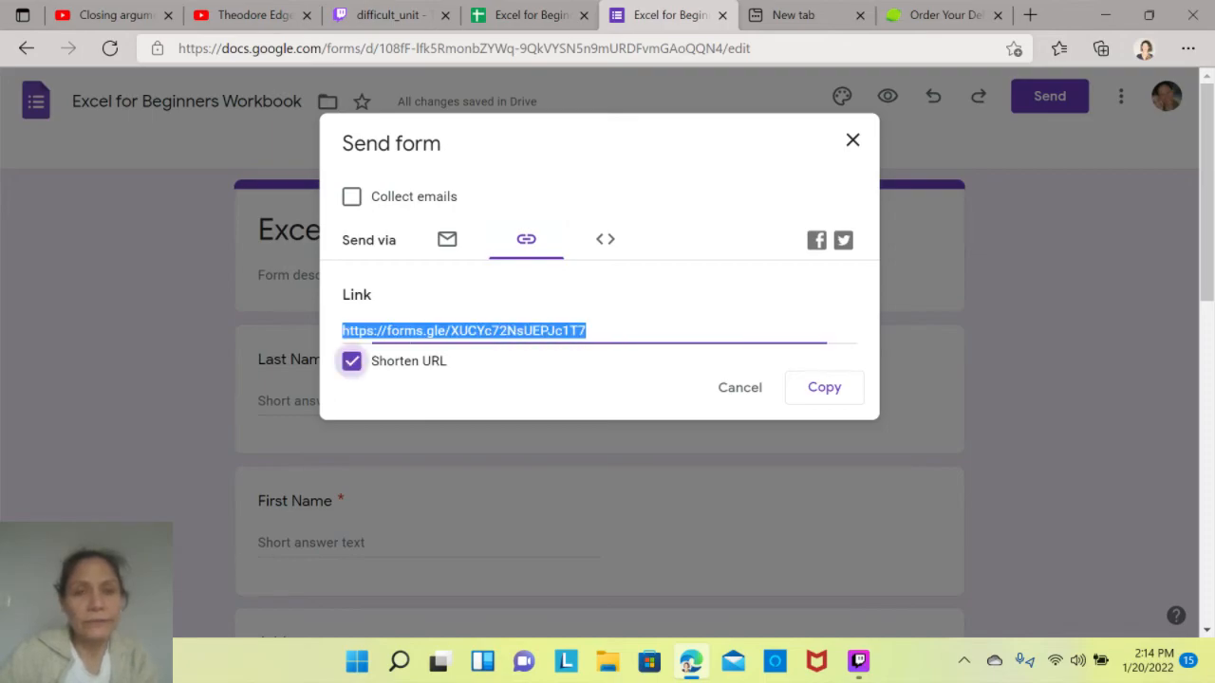
click(824, 387)
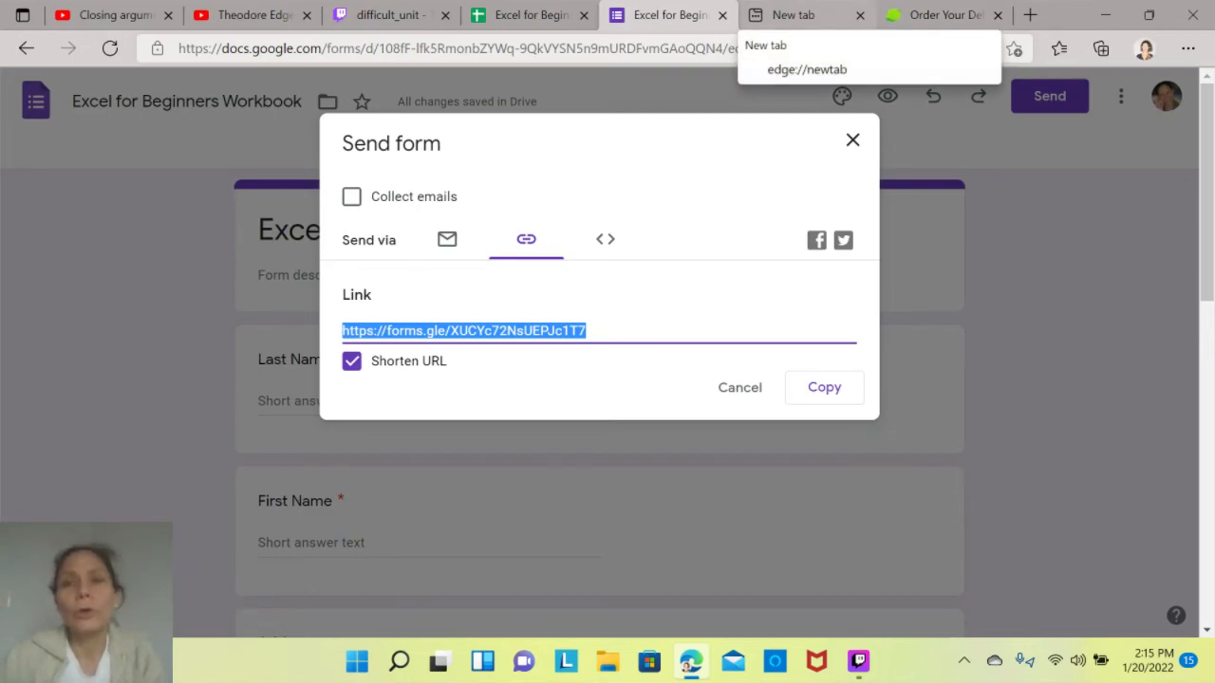
- Open the form's copied shortened link in the empty new browser tab
click(792, 15)
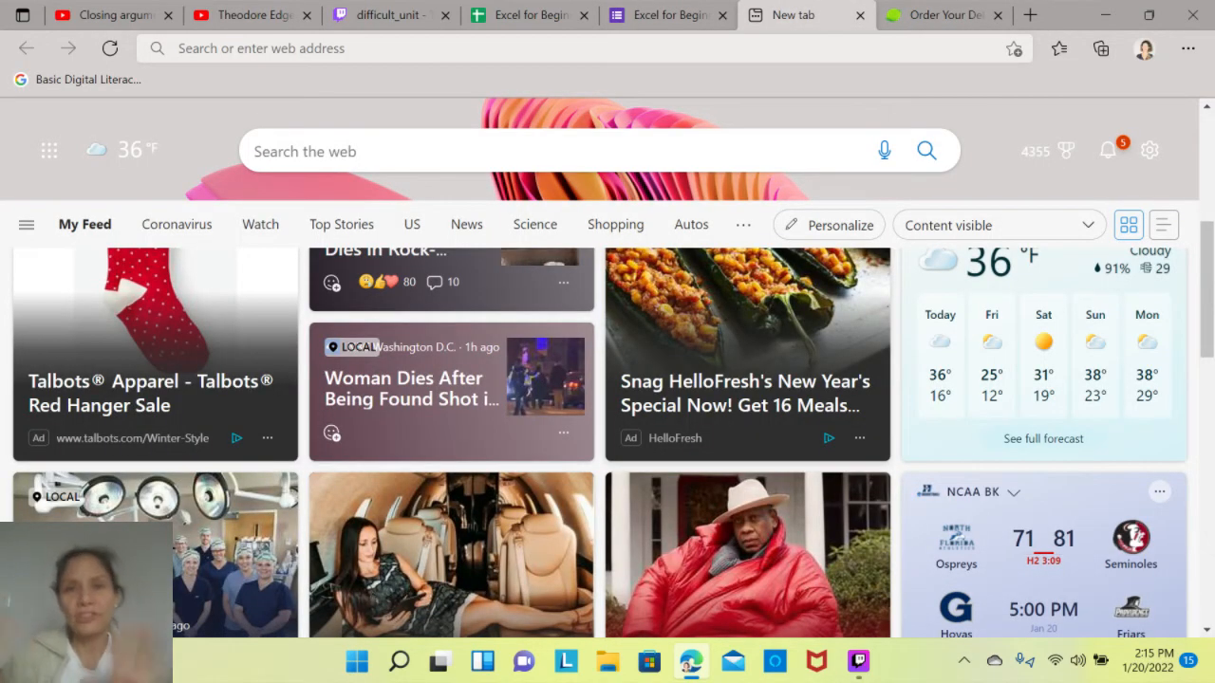
click(569, 48)
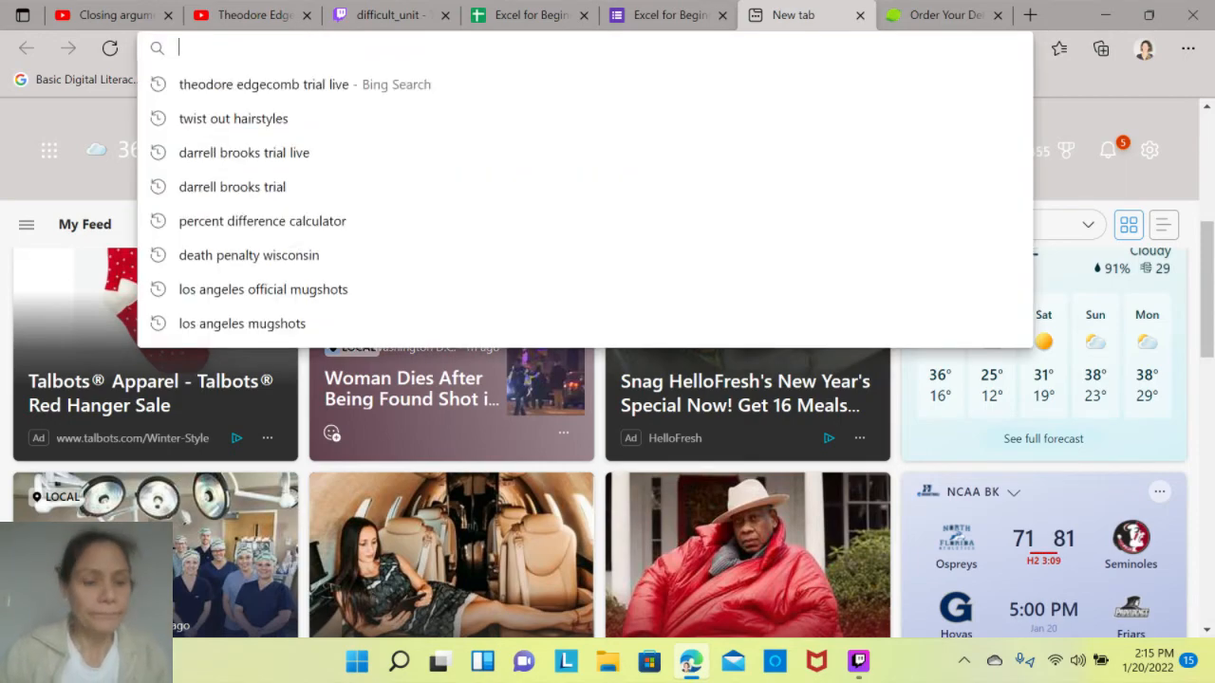
key(ctrl+v)
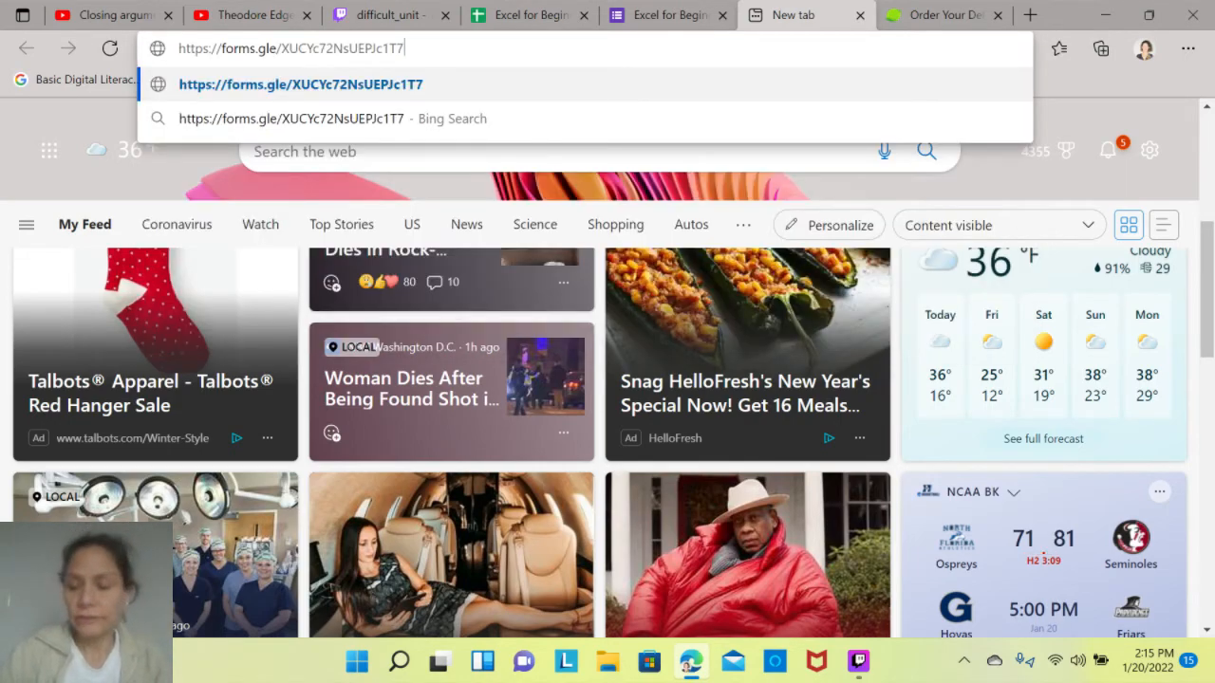
key(Return)
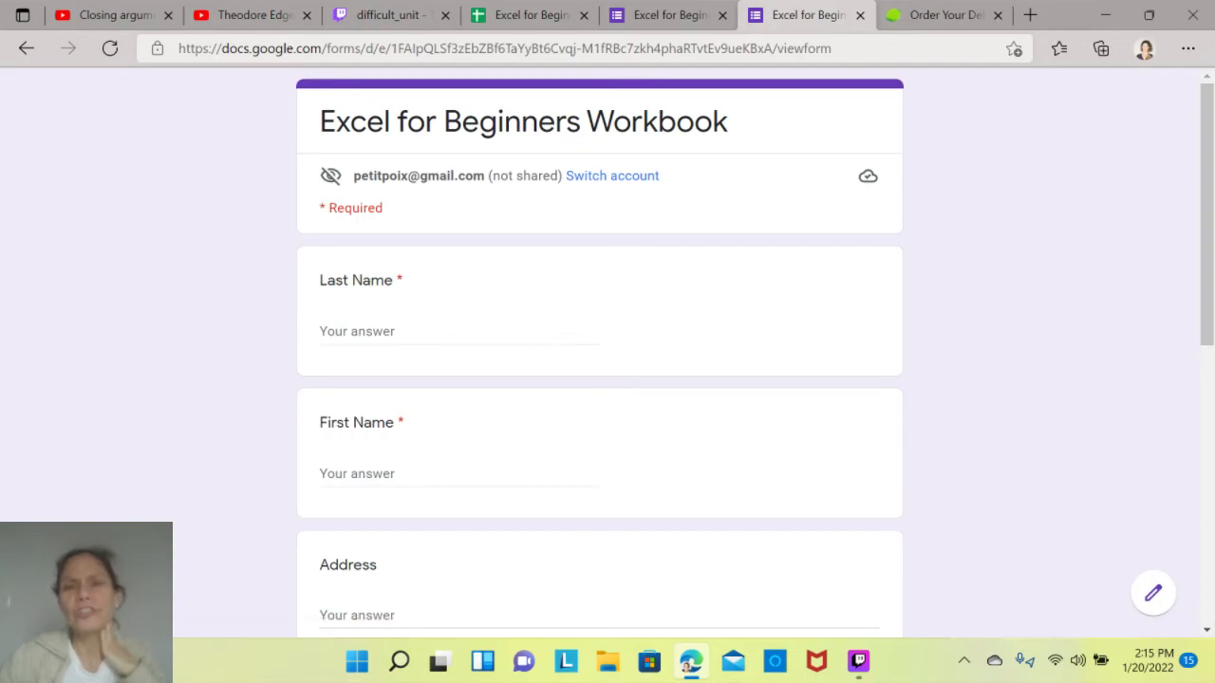
- Fill in the respondent's last name and first name on the form using the matching saved personal info entry
click(459, 331)
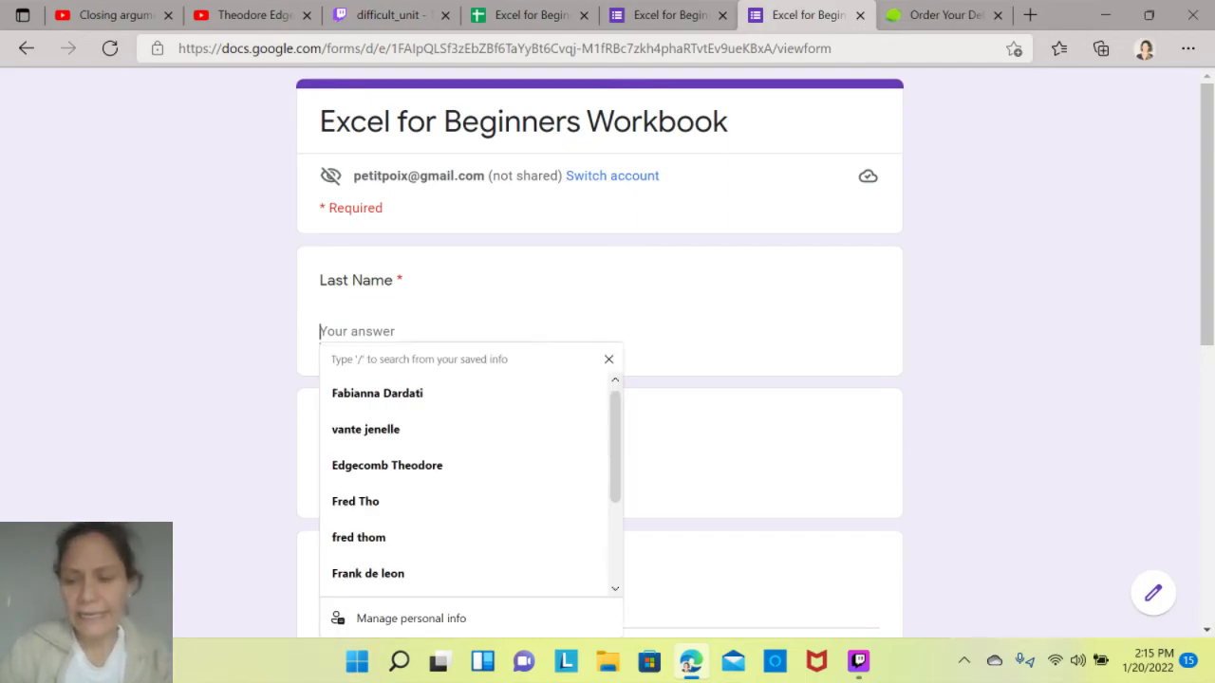
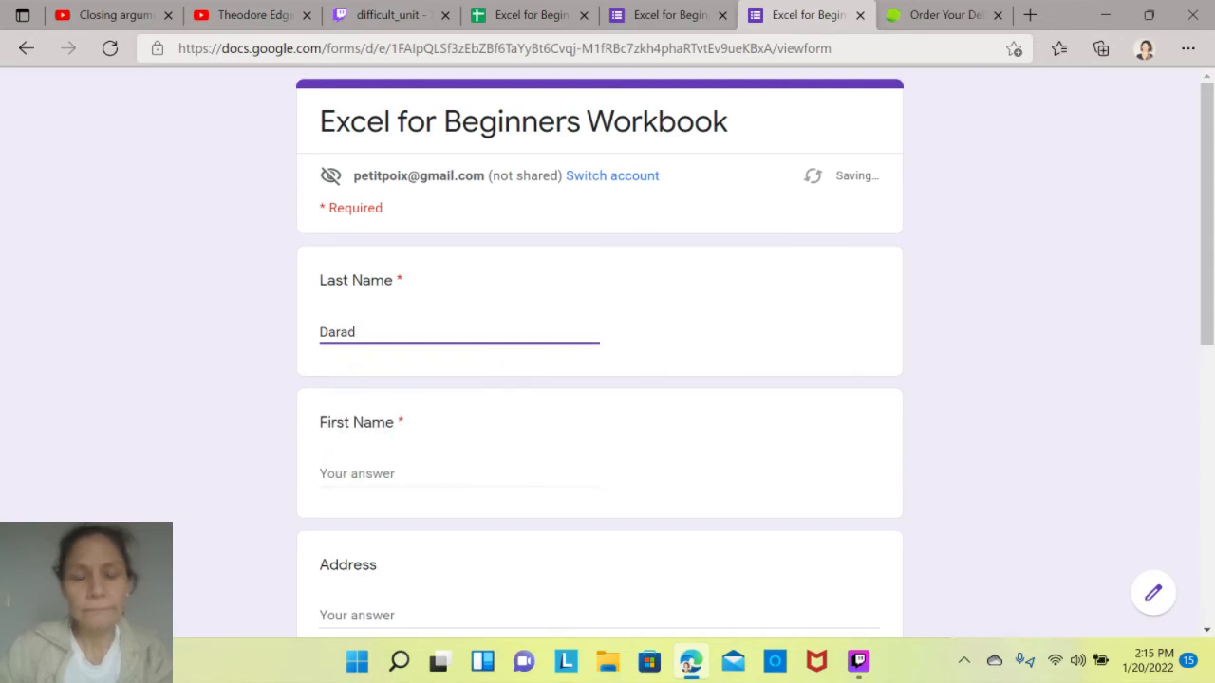
key(BackSpace)
key(BackSpace)
key(Down)
key(Return)
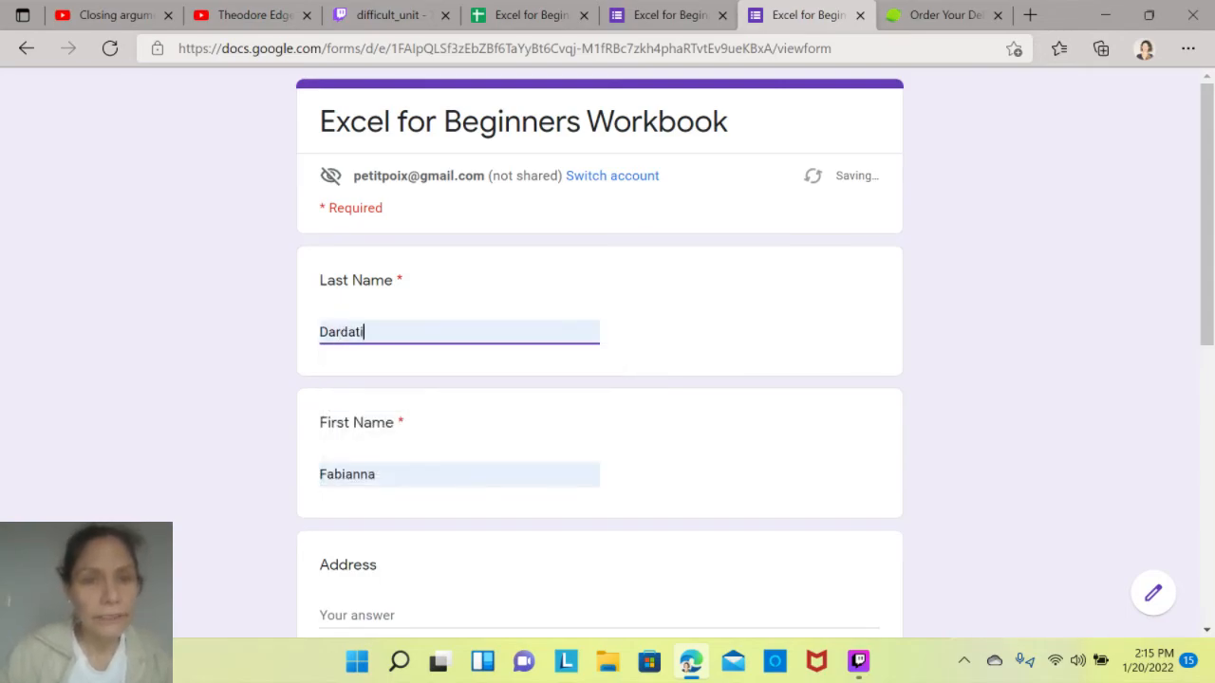
- Enter a street address as the answer to the Address question
scroll(607, 380, down, 4)
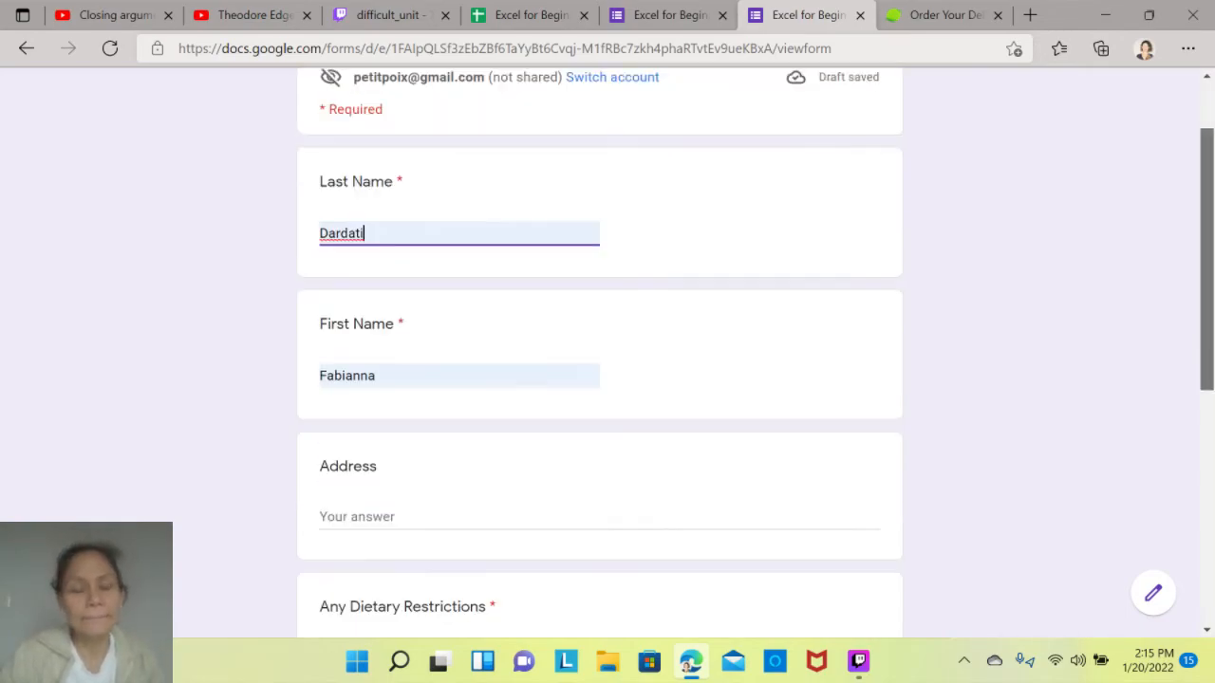
click(357, 240)
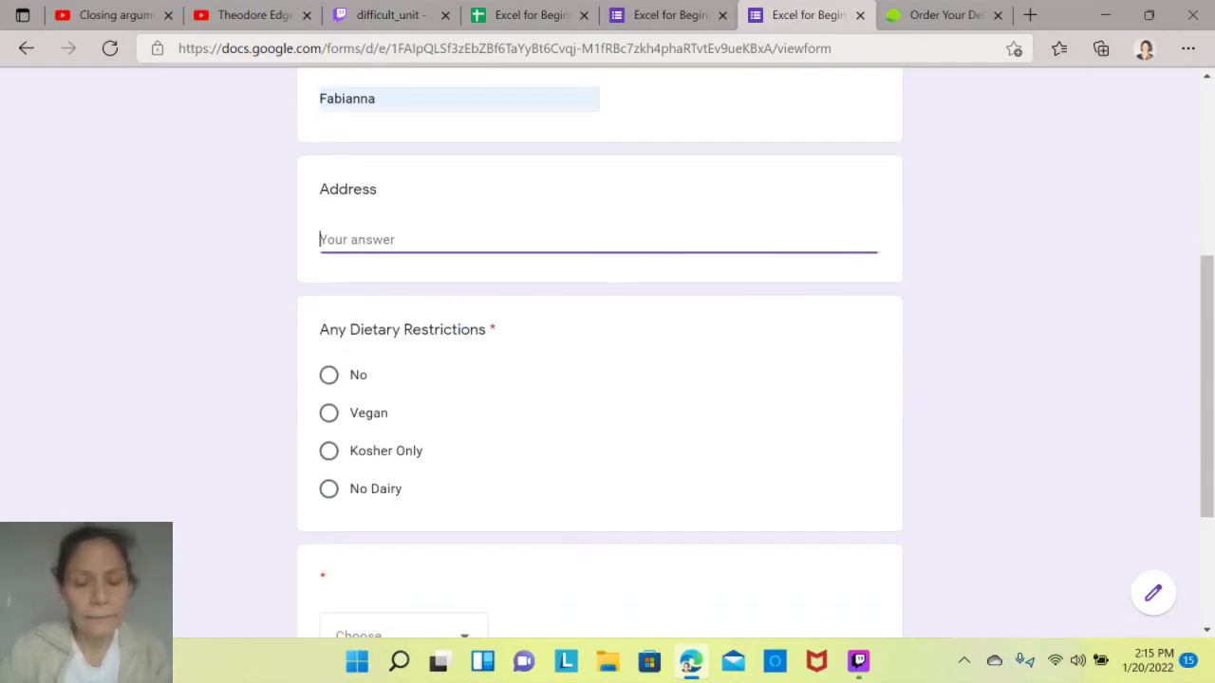
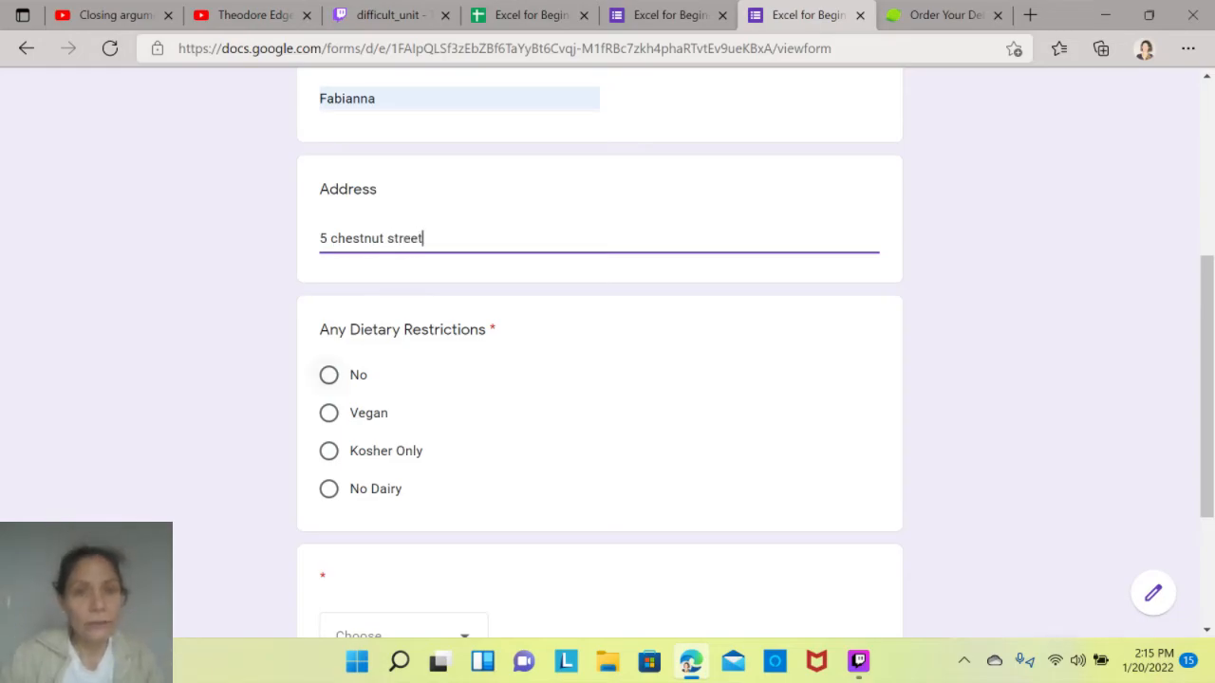
- Answer No to Any Dietary Restrictions, choose option 1 in the untitled dropdown question, and submit the form
click(328, 375)
drag(1206, 386, 1206, 492)
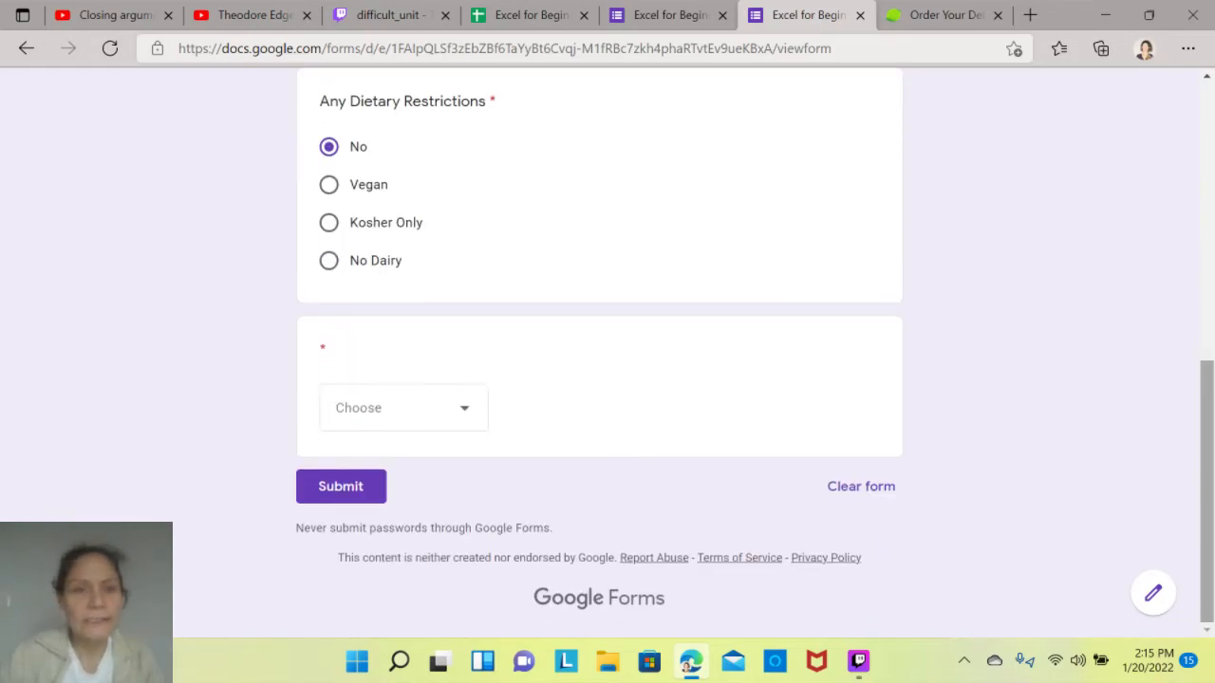
click(404, 407)
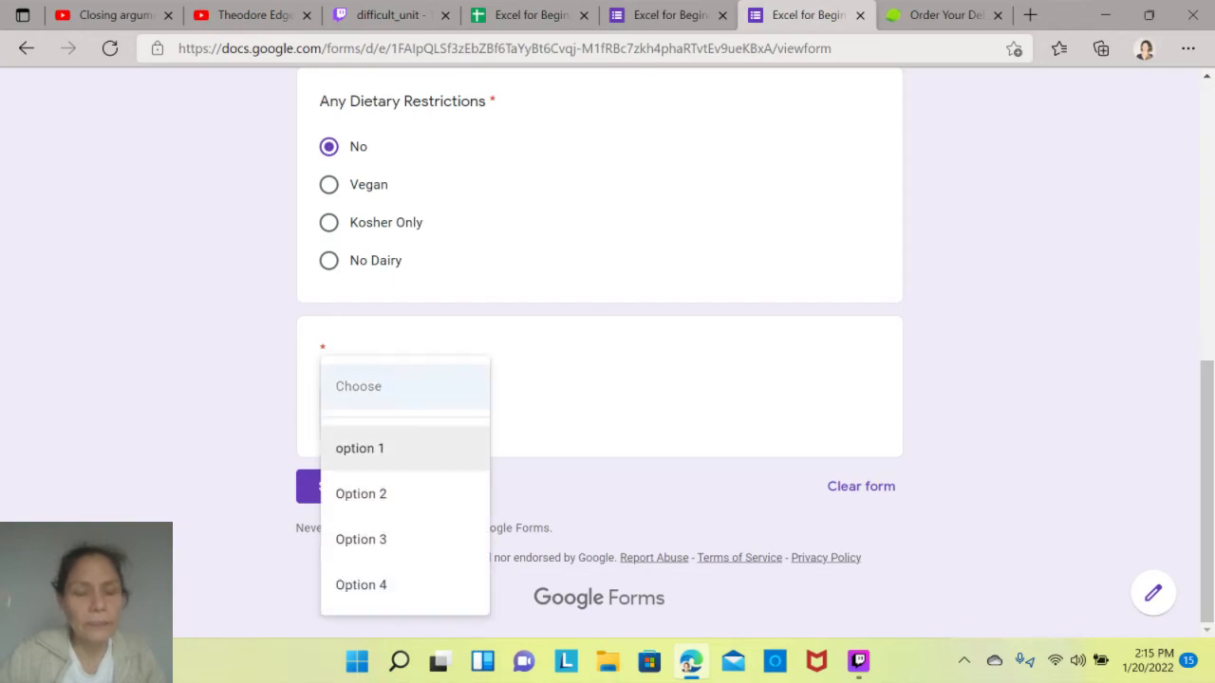
click(358, 447)
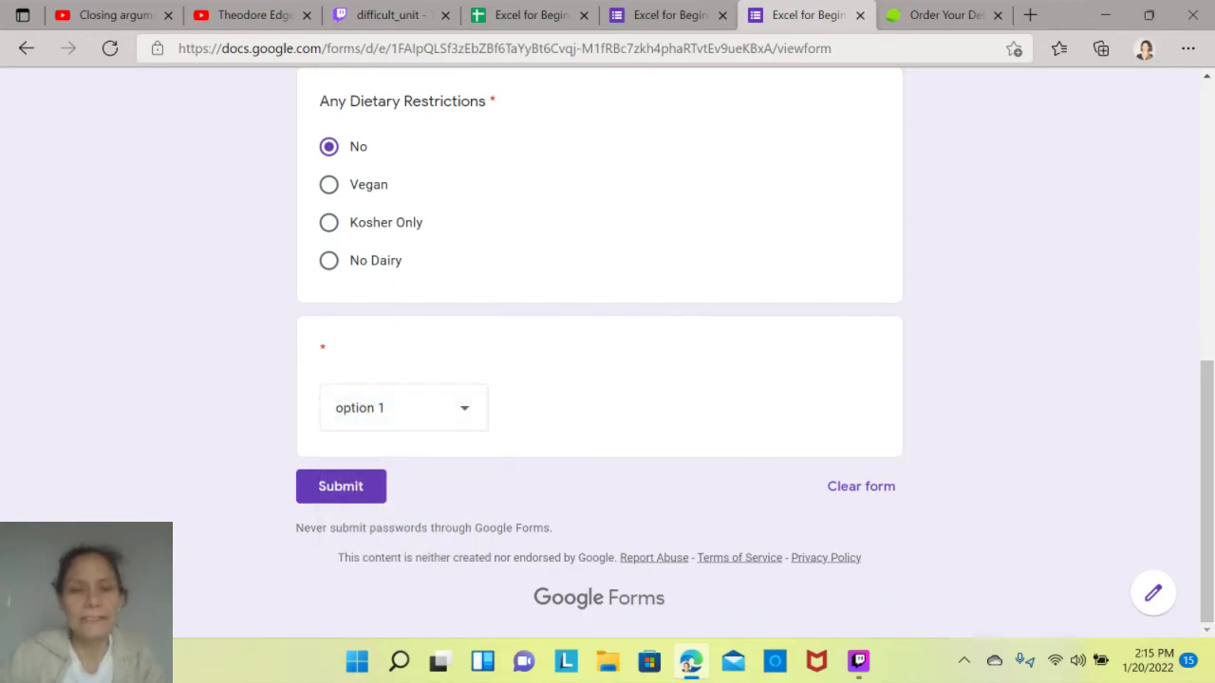
click(340, 485)
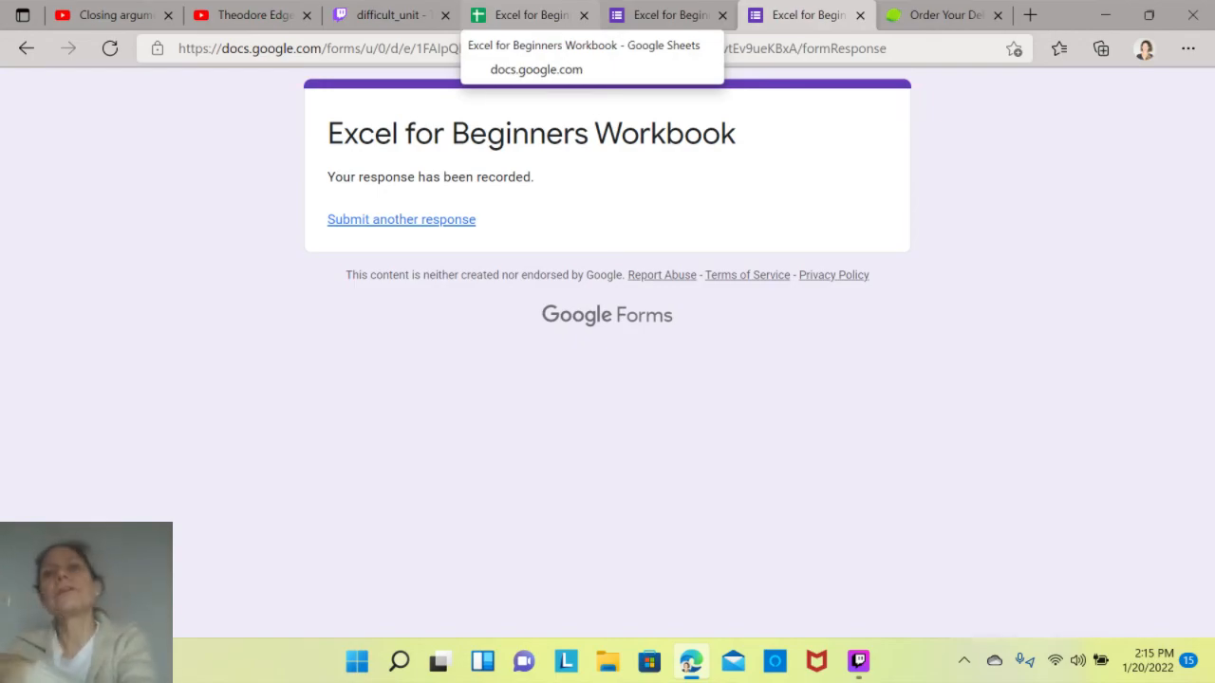
- Switch to the Excel for Beginners Workbook spreadsheet and open its Form Responses 7 sheet
click(528, 15)
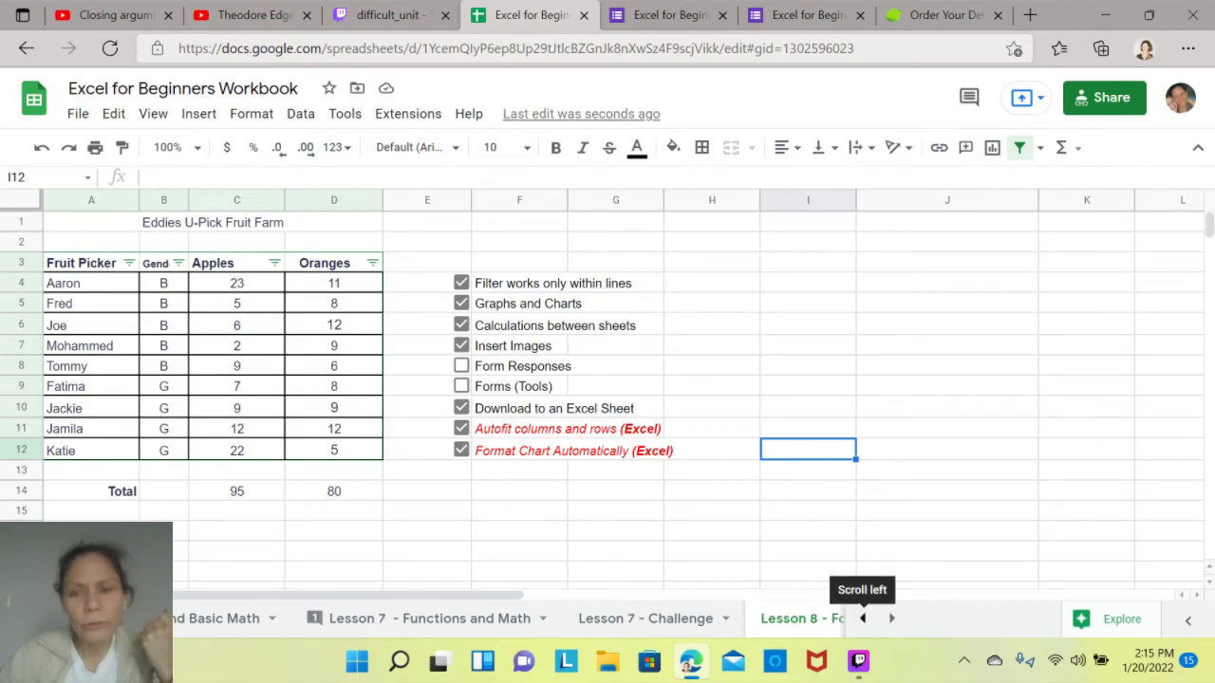
click(862, 617)
click(861, 618)
click(862, 618)
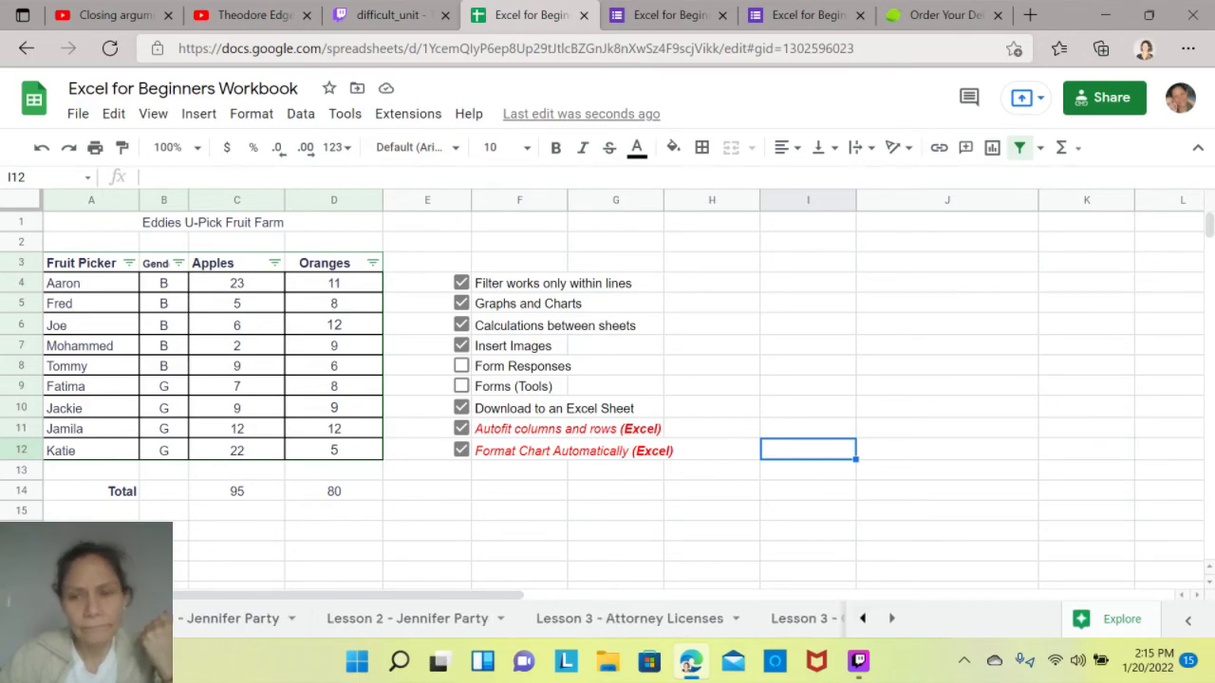
click(862, 618)
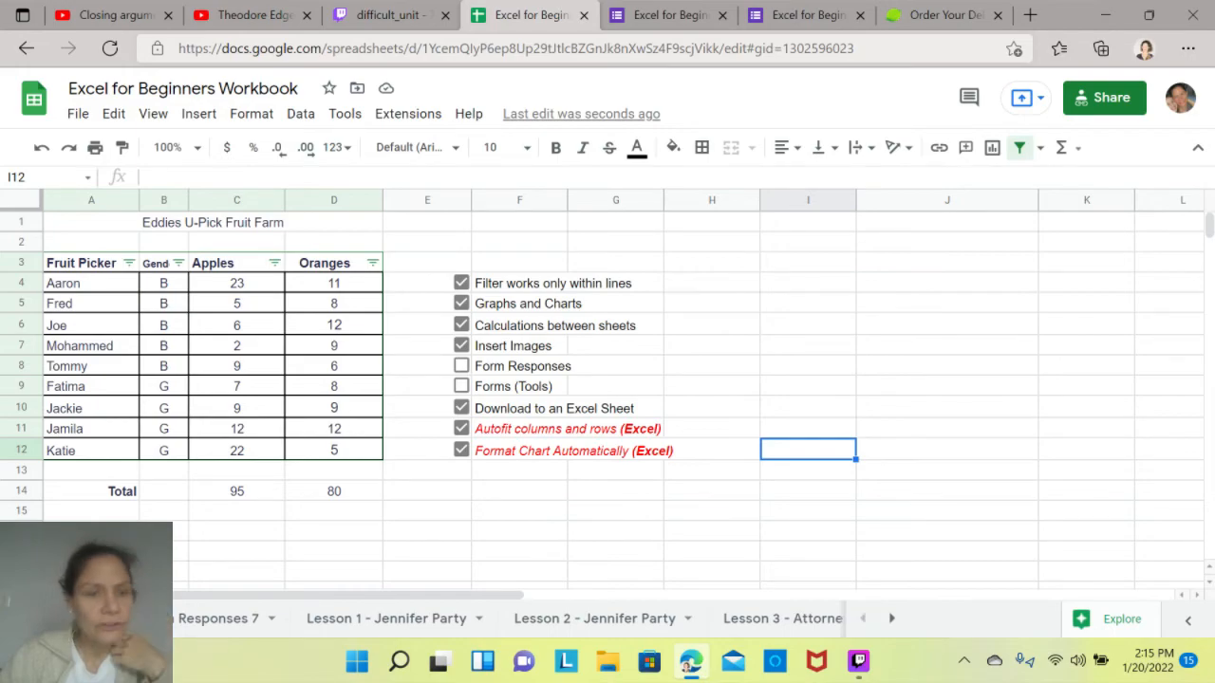
click(217, 619)
- Check the submitted answers in row 2 cell by cell, from Last Name in column B through column F
click(258, 247)
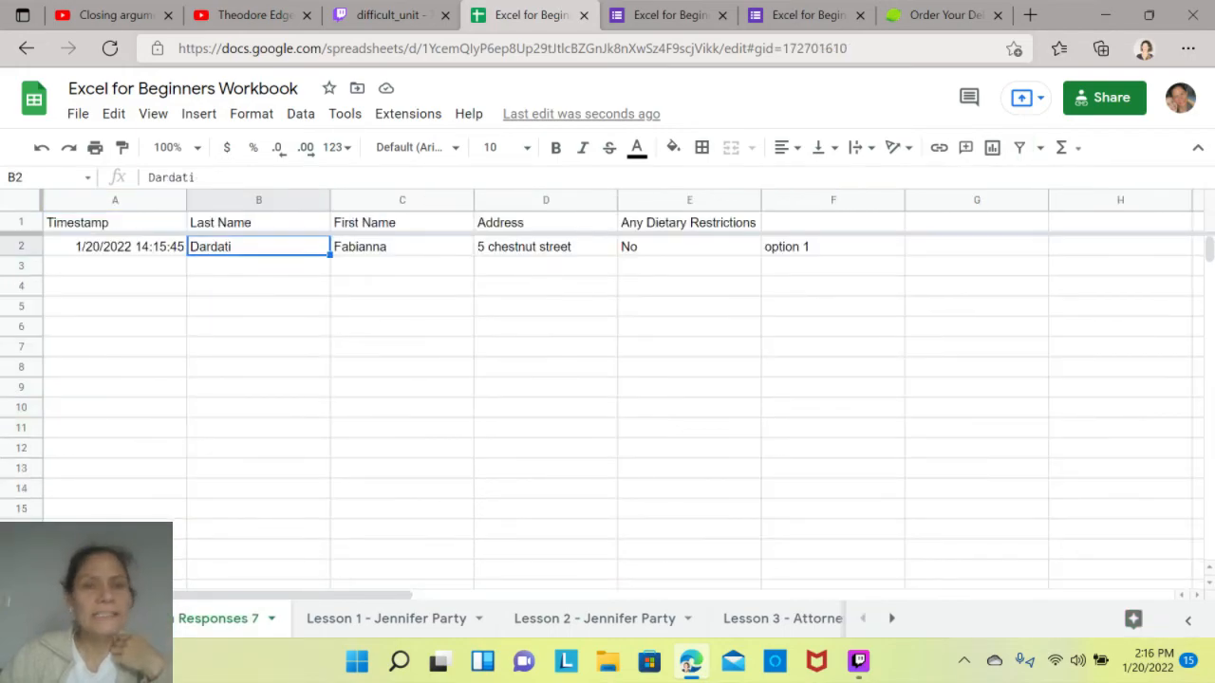
click(403, 247)
click(546, 247)
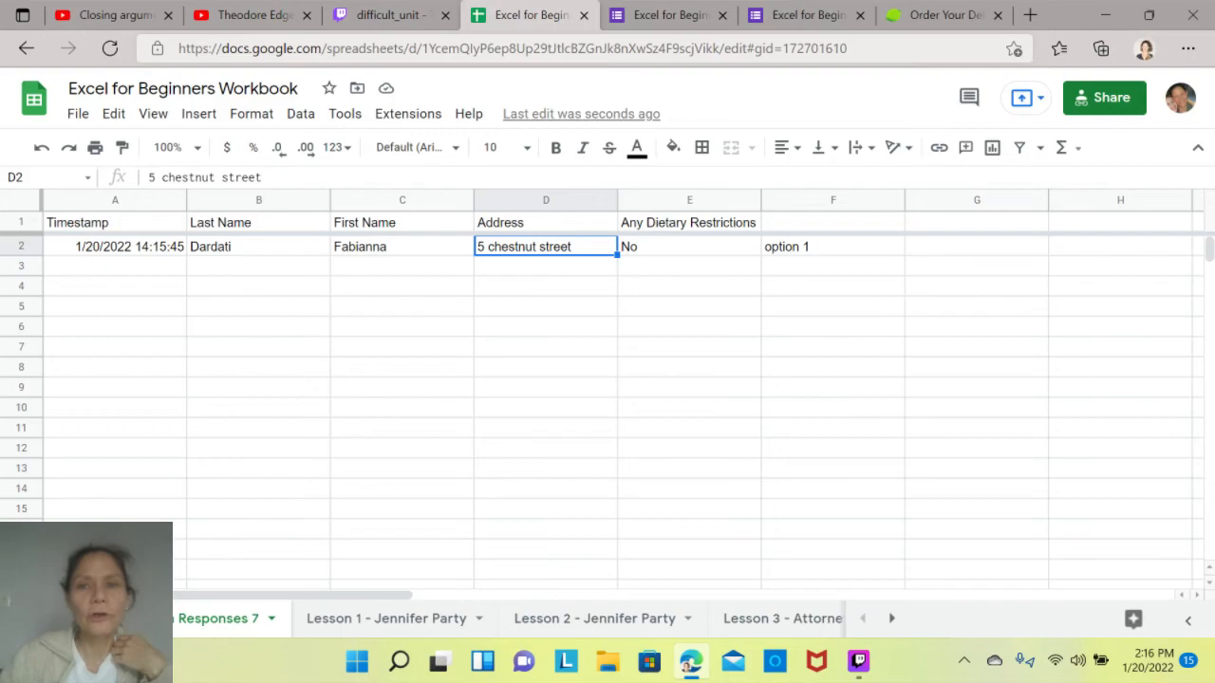
click(689, 246)
click(833, 247)
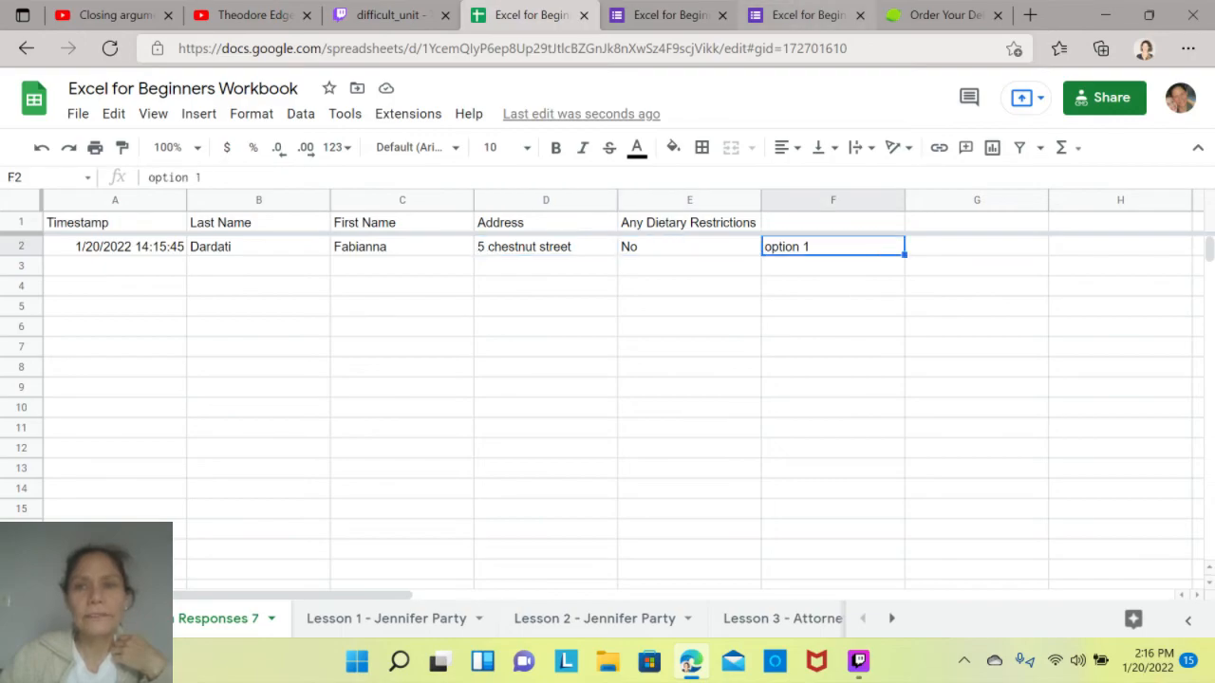
- Start another response to the form and fill in a different respondent's last name and first name
click(807, 16)
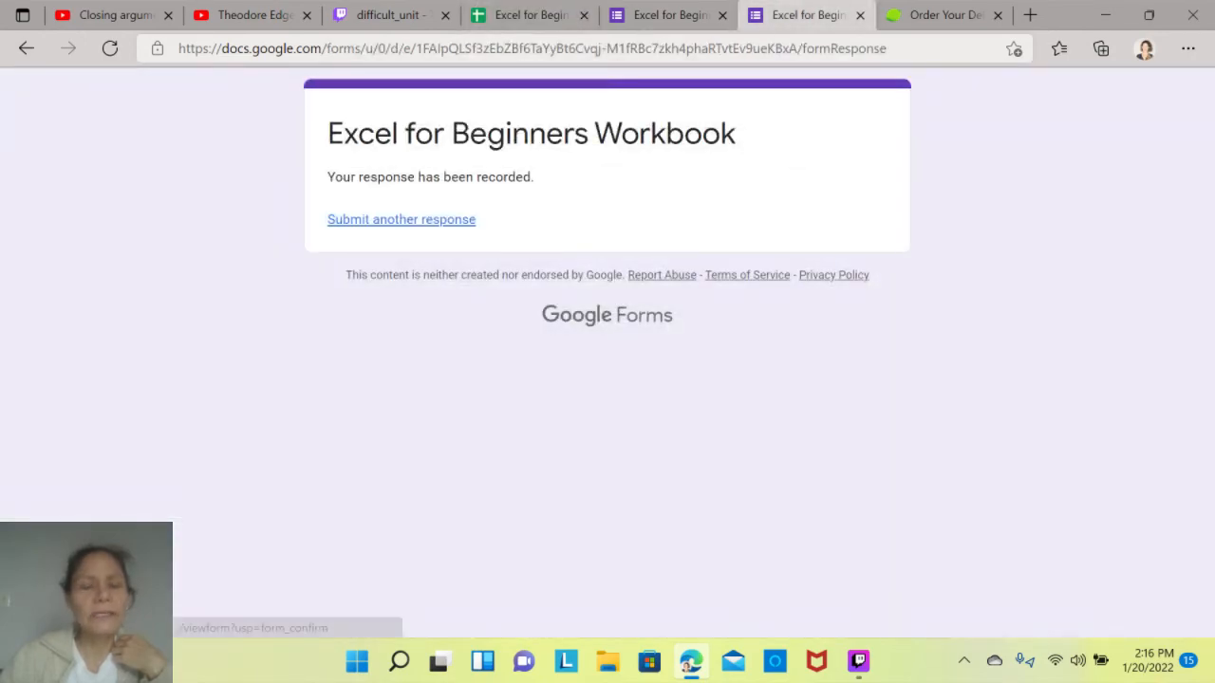
click(402, 220)
click(460, 331)
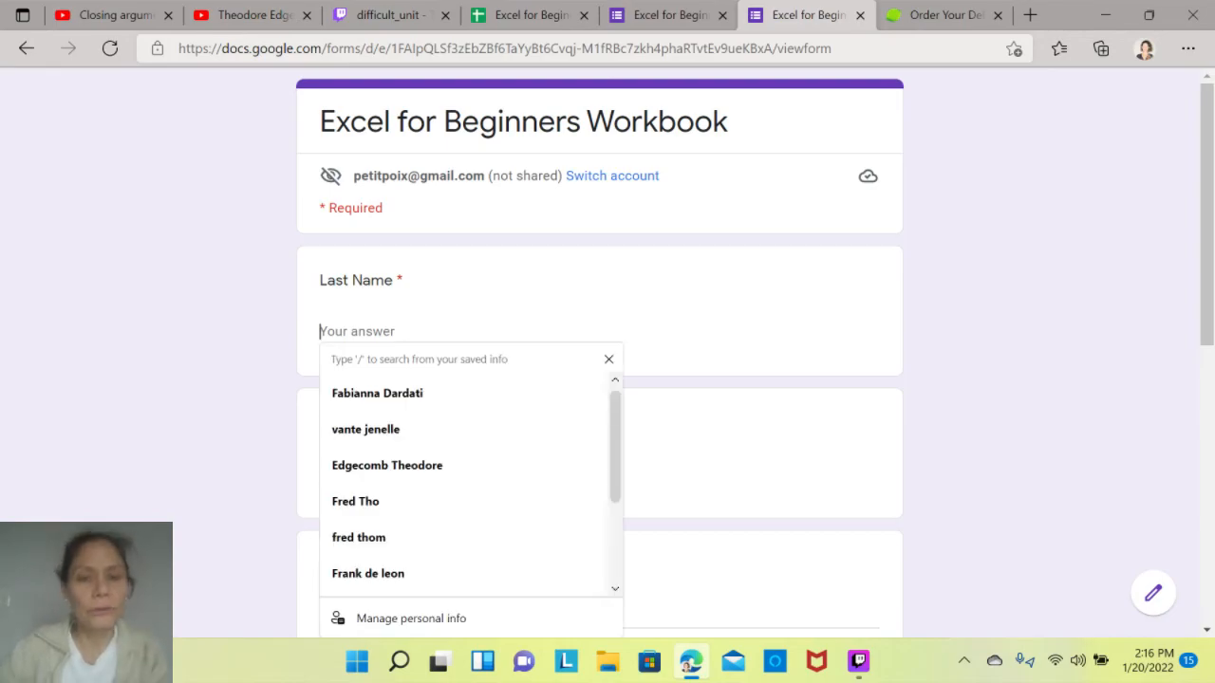
text(smith)
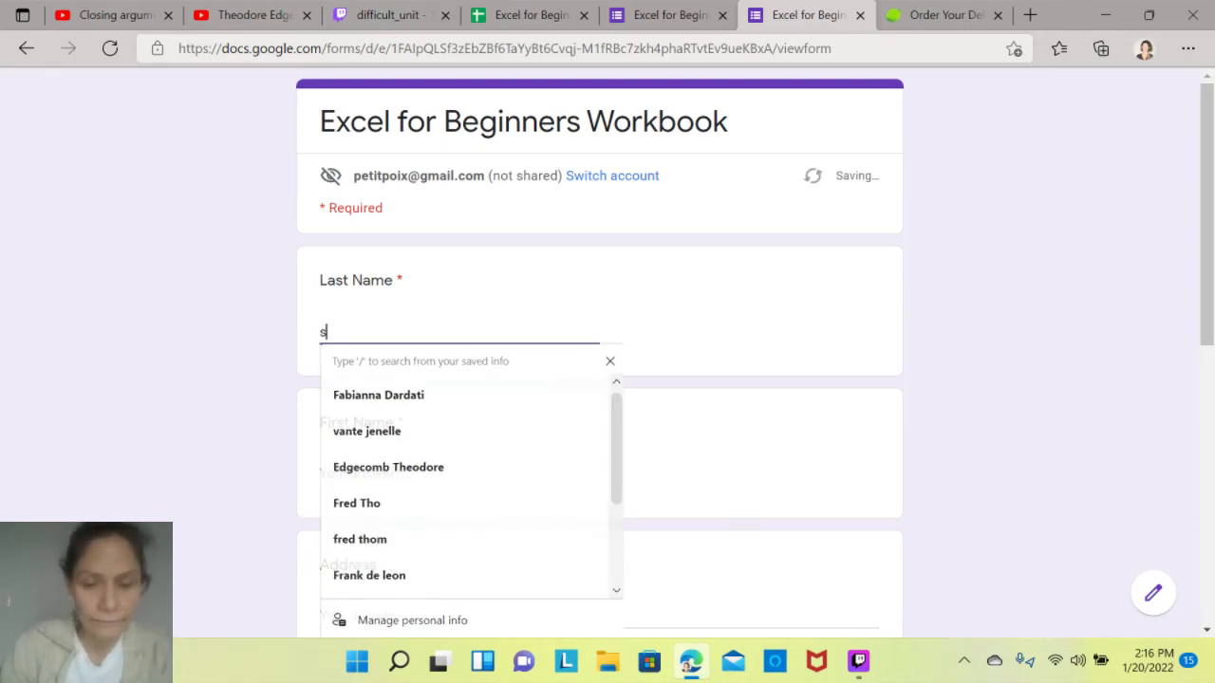
click(459, 473)
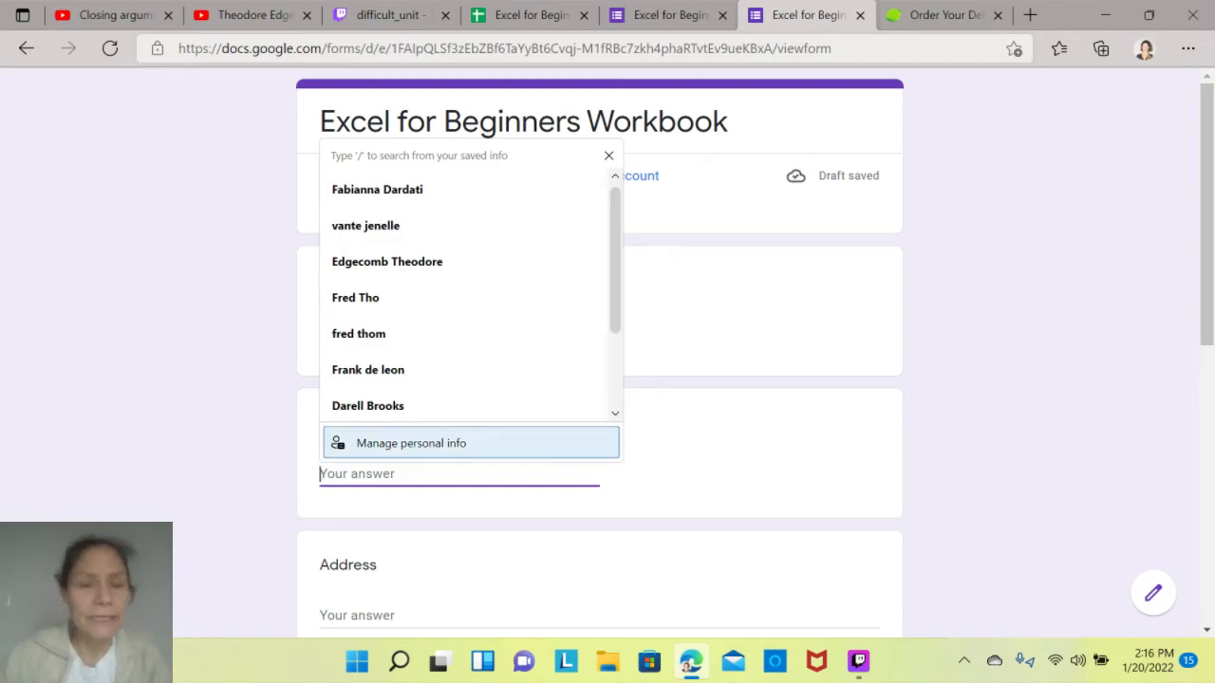
key(Up)
key(Up)
key(Up)
key(Up)
key(Up)
key(Return)
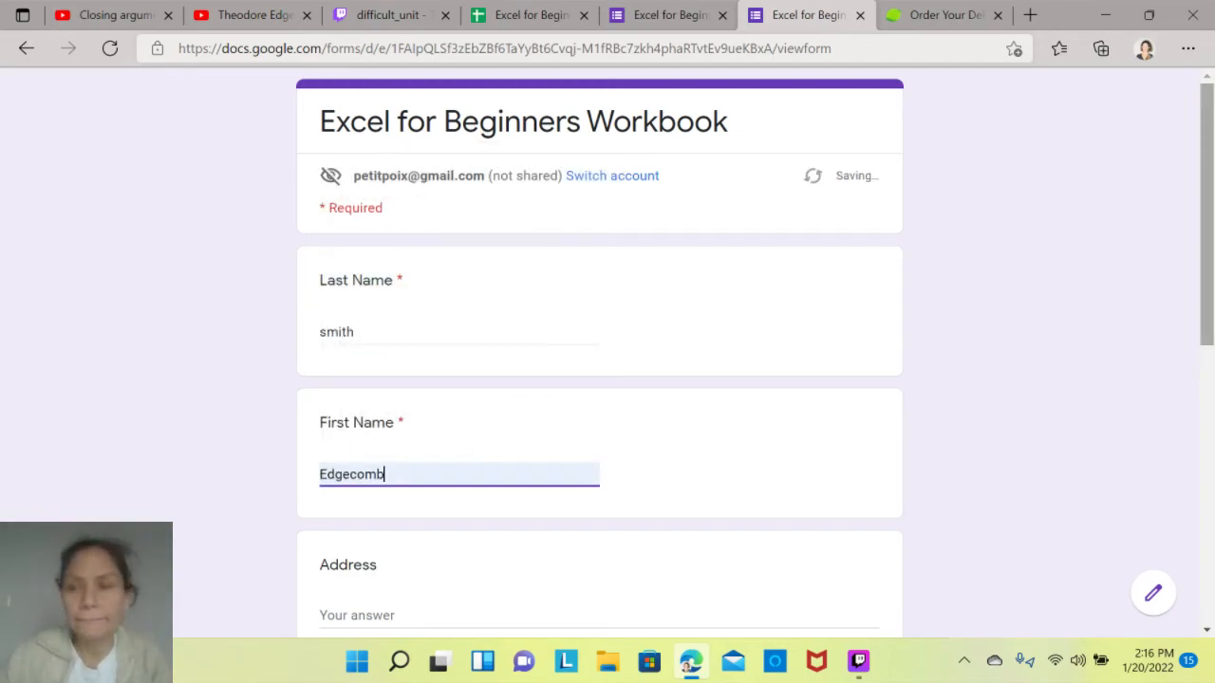
click(1153, 284)
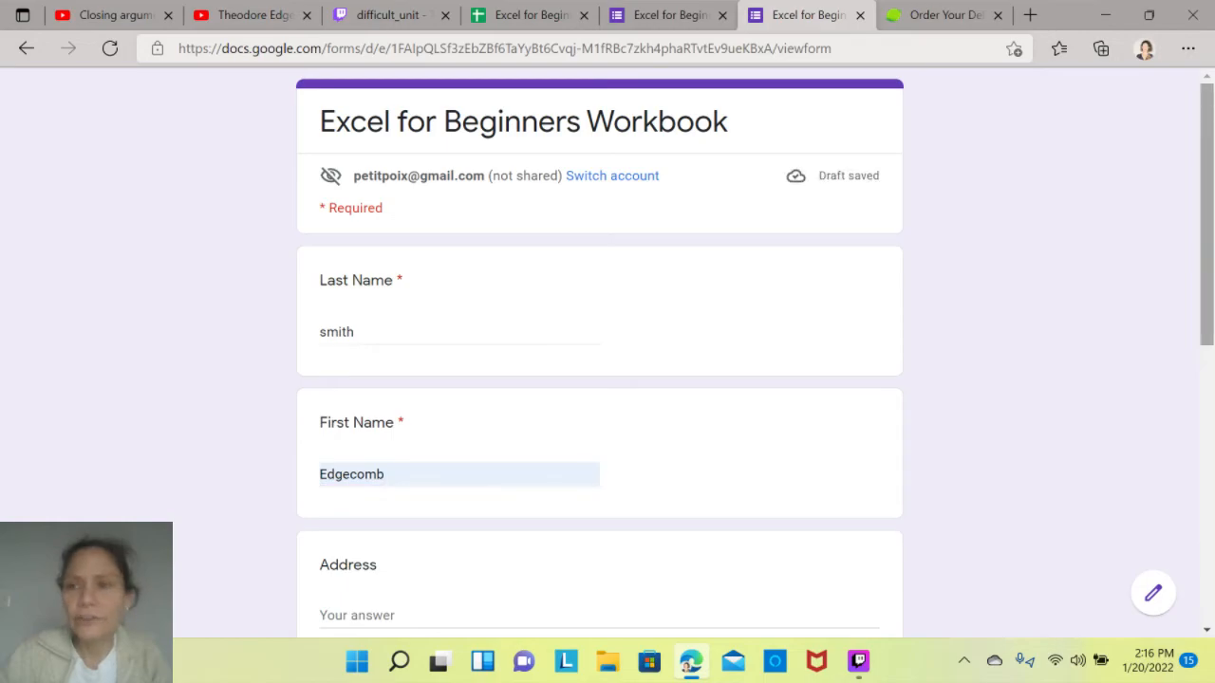
- Enter a street name in the Address question of the second response
scroll(599, 379, down, 5)
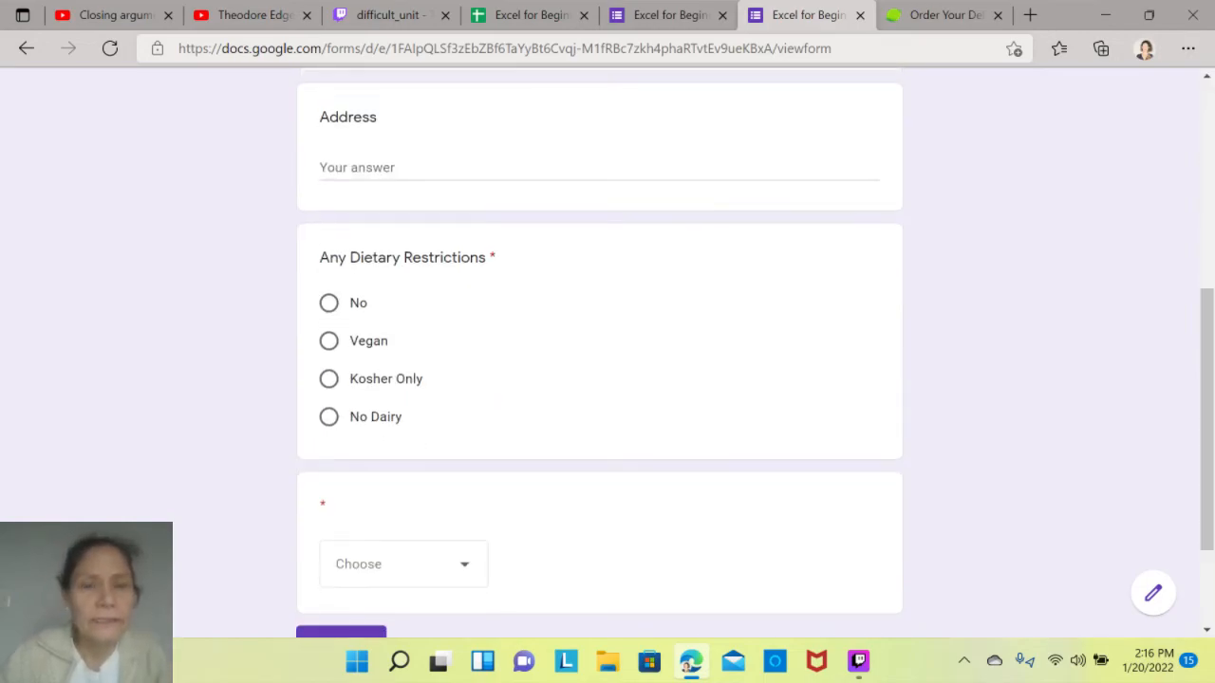
click(357, 168)
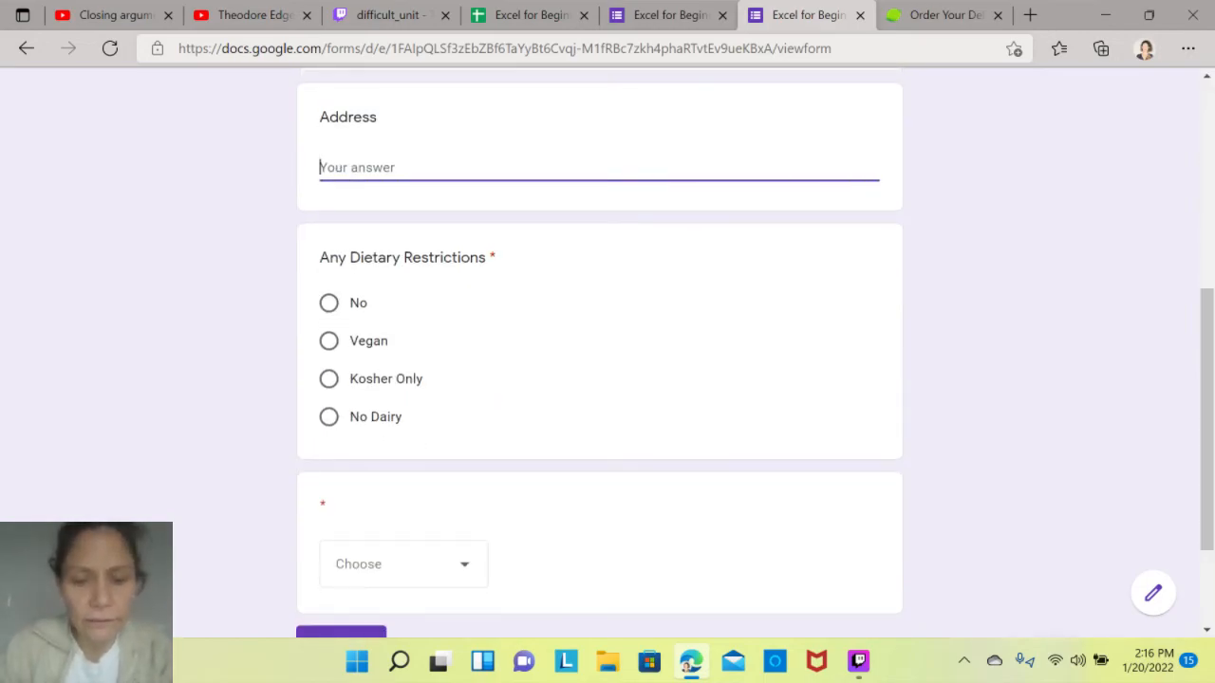
text(t)
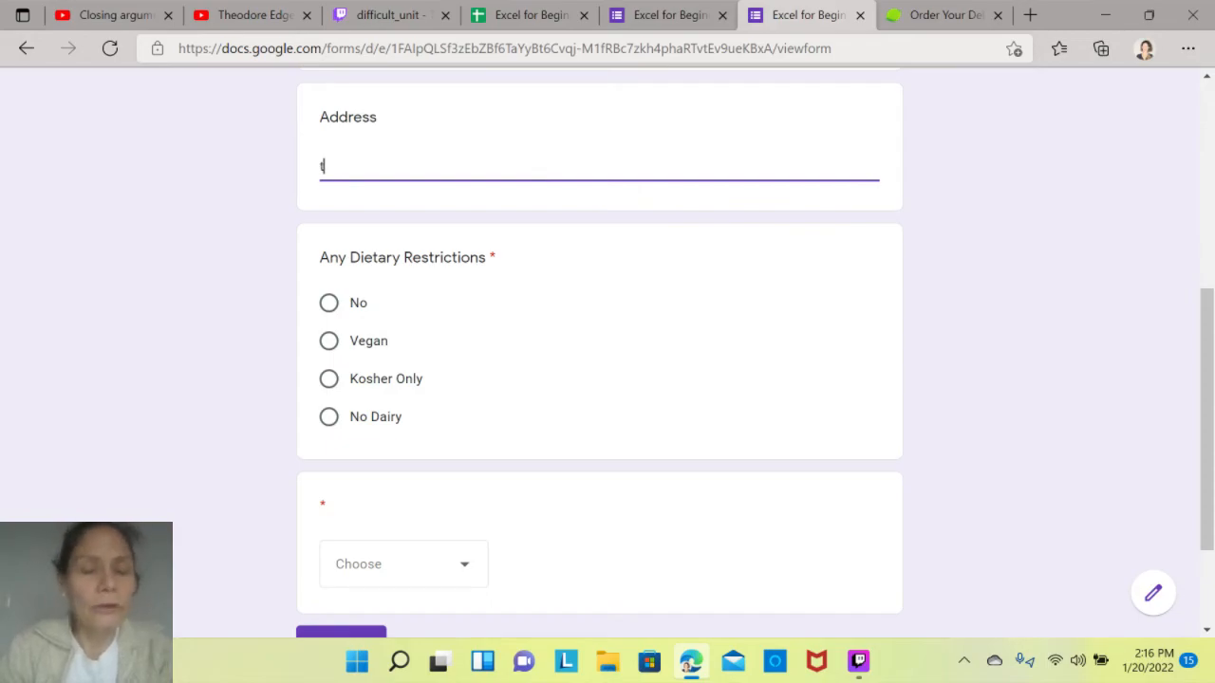
text(imely streett)
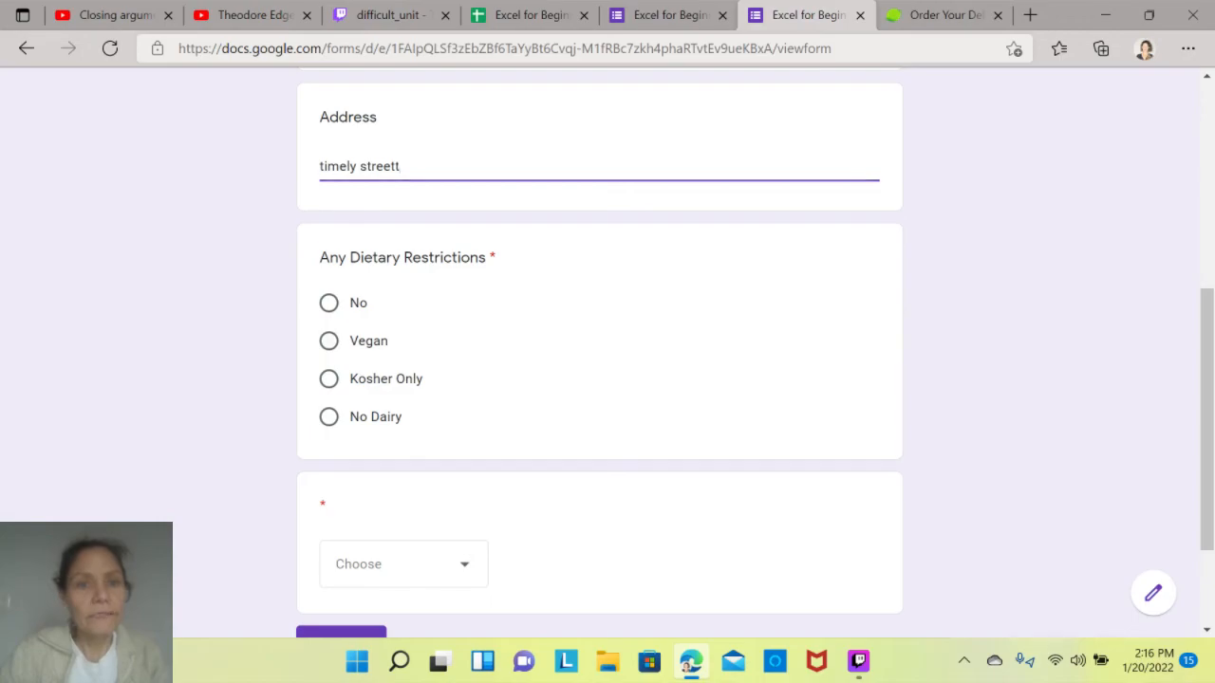
- Answer Vegan for dietary restrictions and Option 3 in the dropdown, submit the response, and return to the responses sheet
click(329, 341)
drag(1206, 417, 1206, 492)
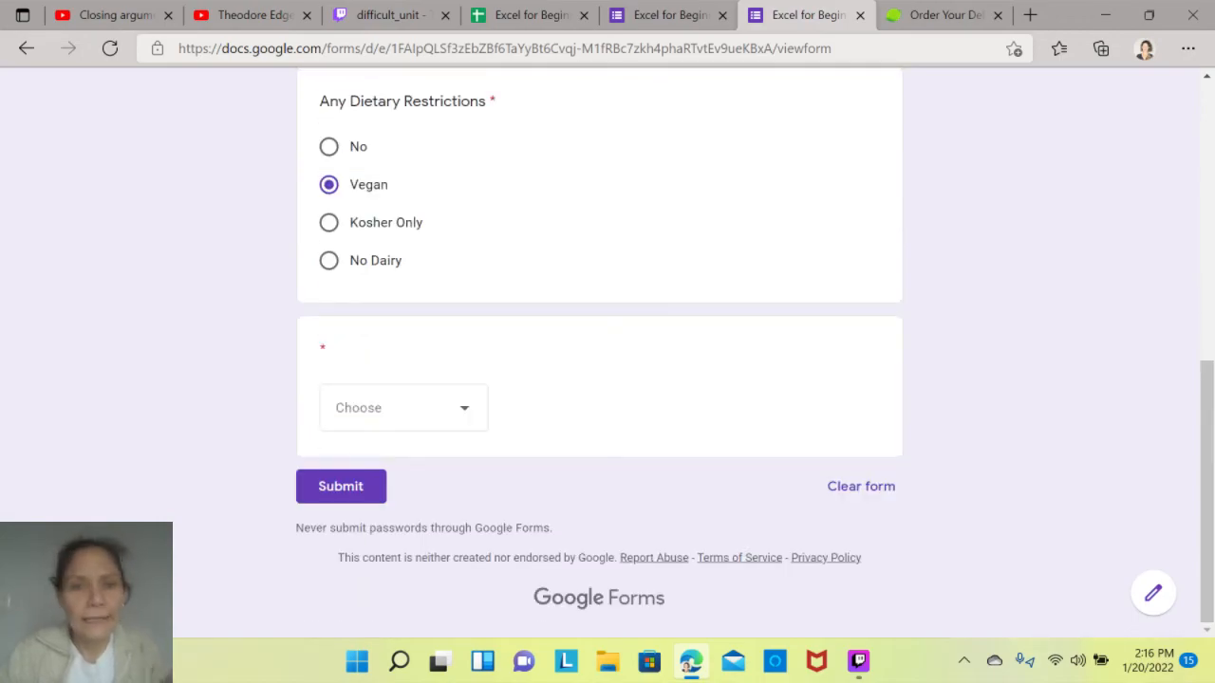
click(404, 407)
click(389, 539)
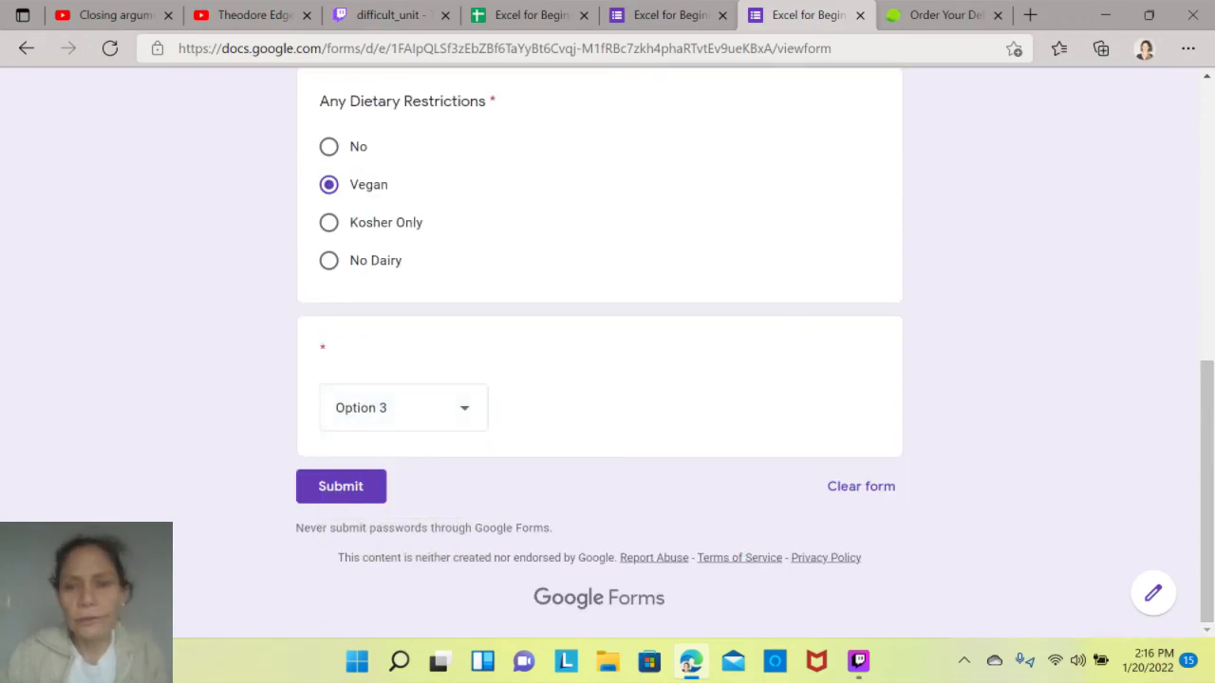
click(341, 487)
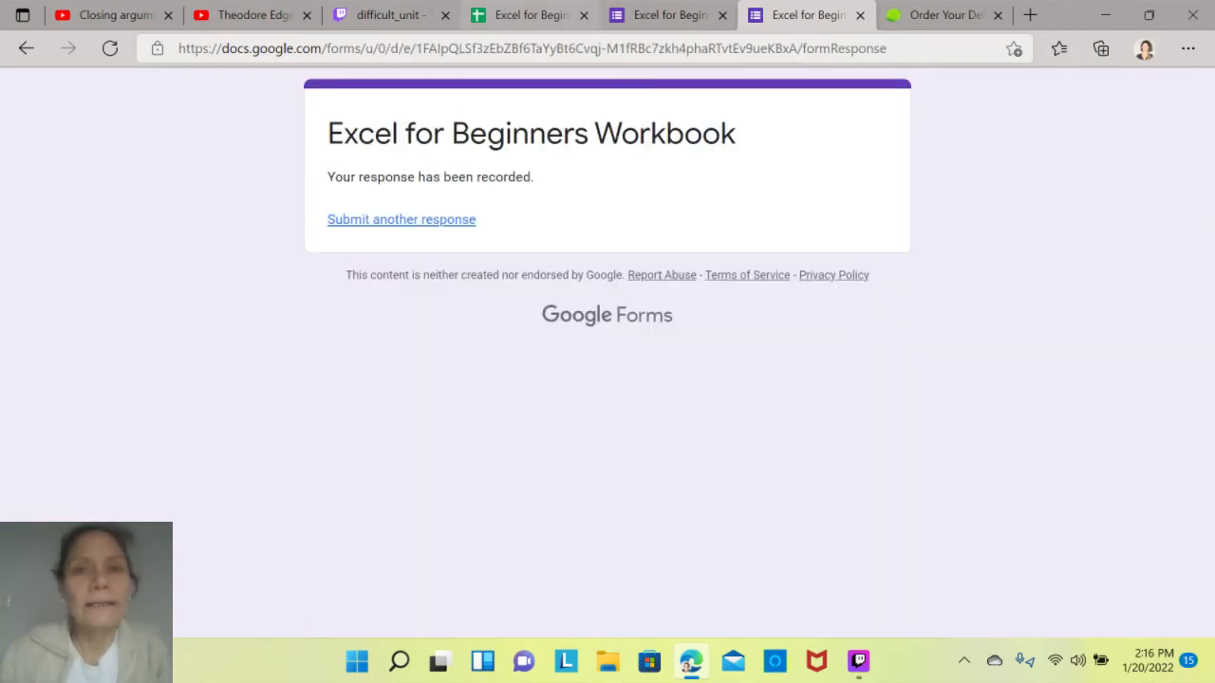
click(530, 15)
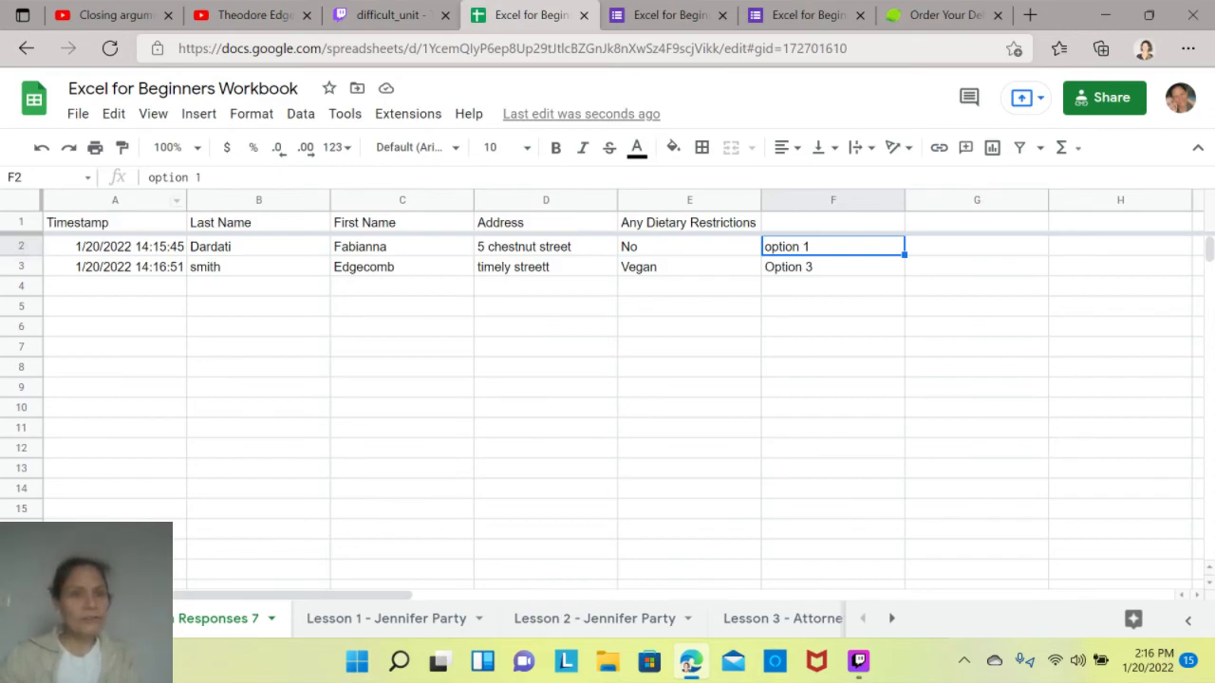
click(115, 223)
click(258, 306)
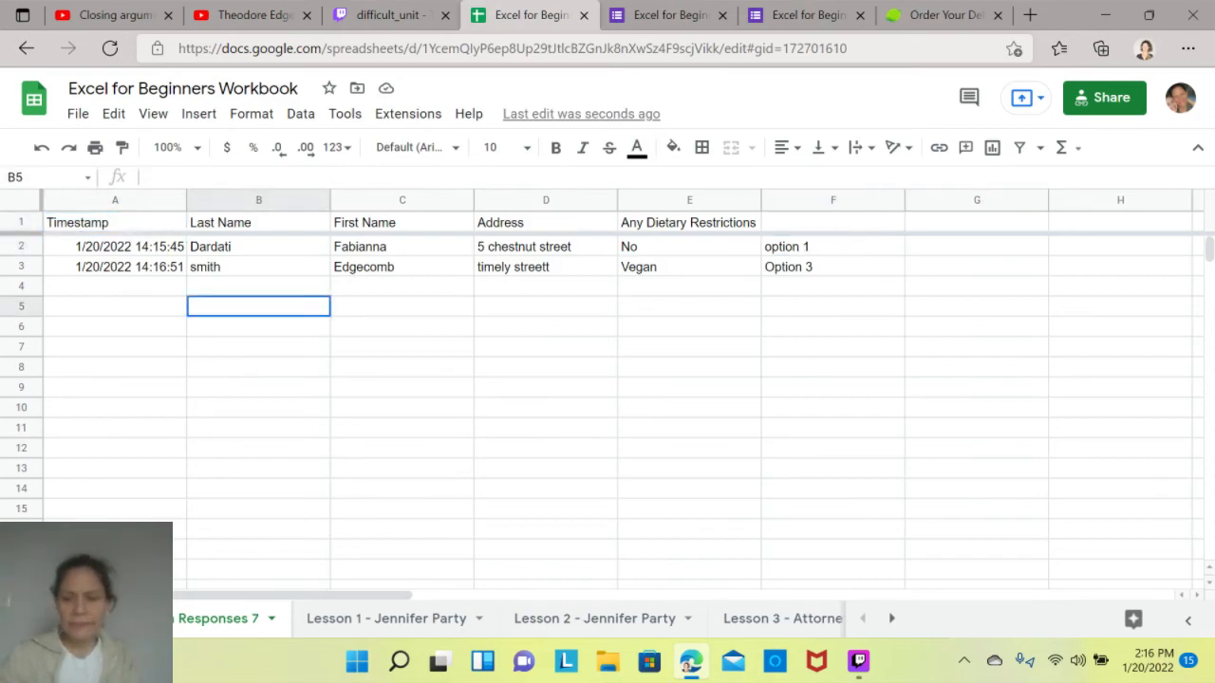
key(Down)
key(Down)
key(Down)
key(Down)
key(Down)
key(Down)
key(Down)
key(Down)
key(Down)
key(Down)
key(Down)
key(Down)
key(Down)
key(Down)
key(Down)
key(Down)
key(Down)
key(Down)
key(Down)
key(Down)
key(Up)
key(Up)
key(Up)
key(Up)
key(Up)
key(Up)
key(Up)
key(Up)
key(Up)
key(Up)
key(Up)
key(Up)
key(Up)
key(Up)
key(Up)
key(Up)
key(Up)
key(Up)
key(Up)
key(Up)
key(Up)
key(Up)
key(Up)
key(Up)
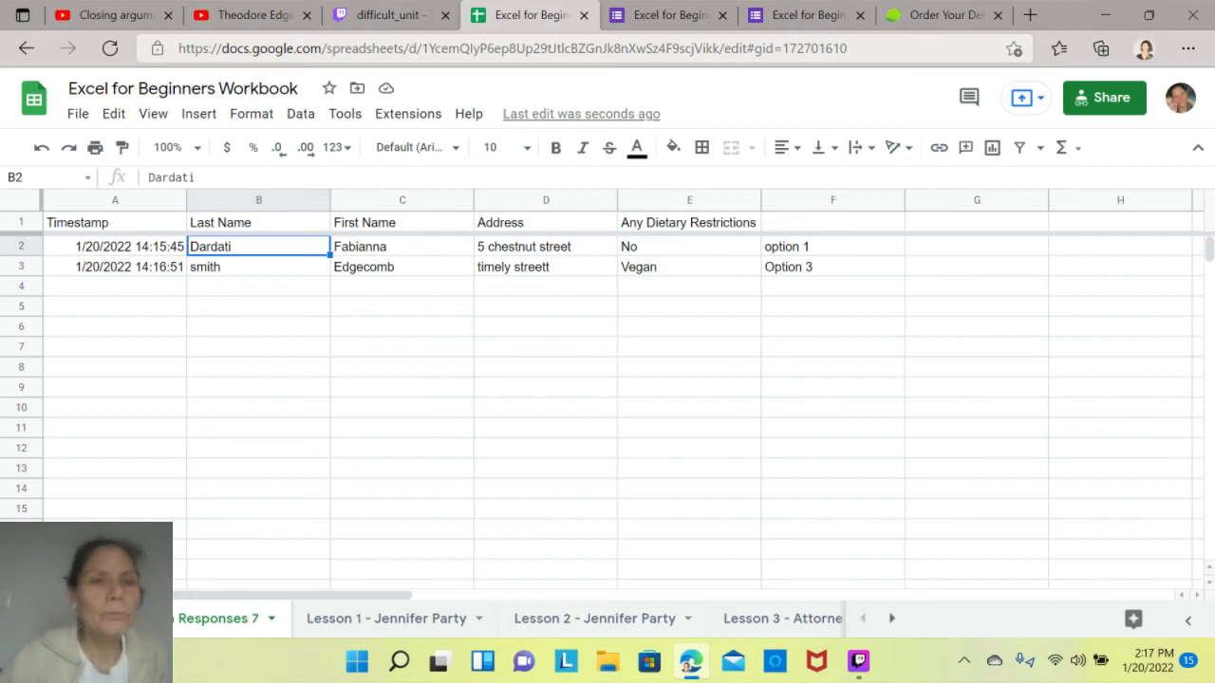
- Unfreeze the header row of the form responses sheet so that no rows are frozen
click(114, 223)
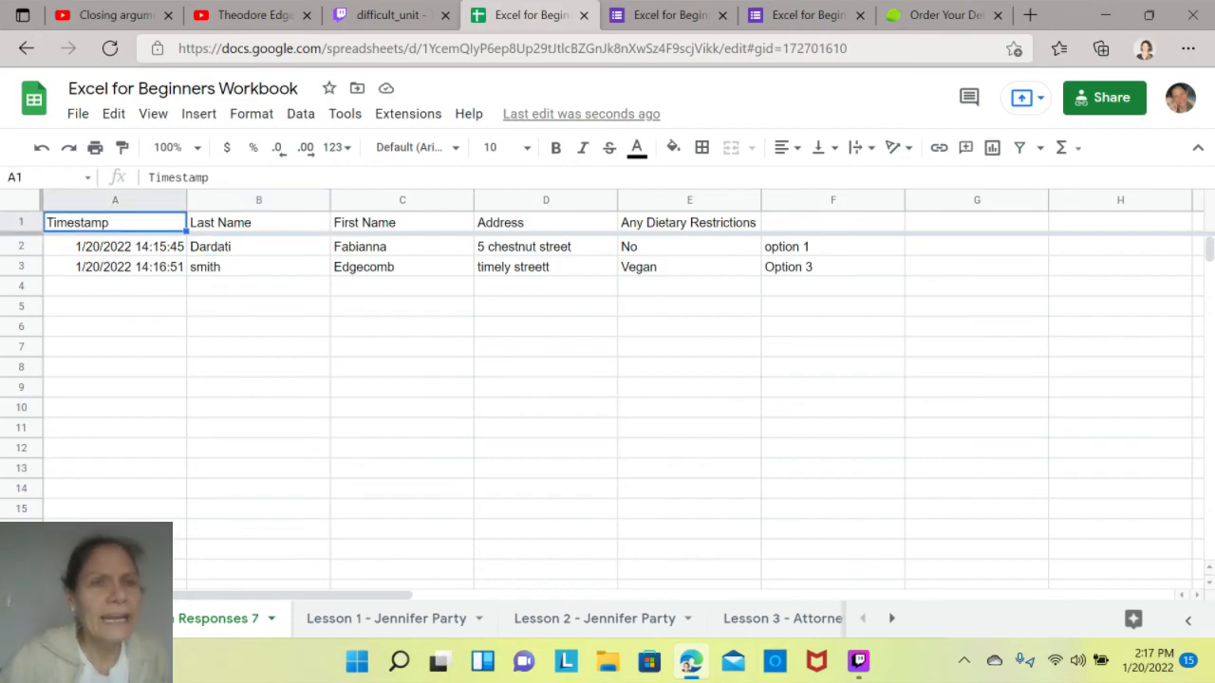
click(251, 114)
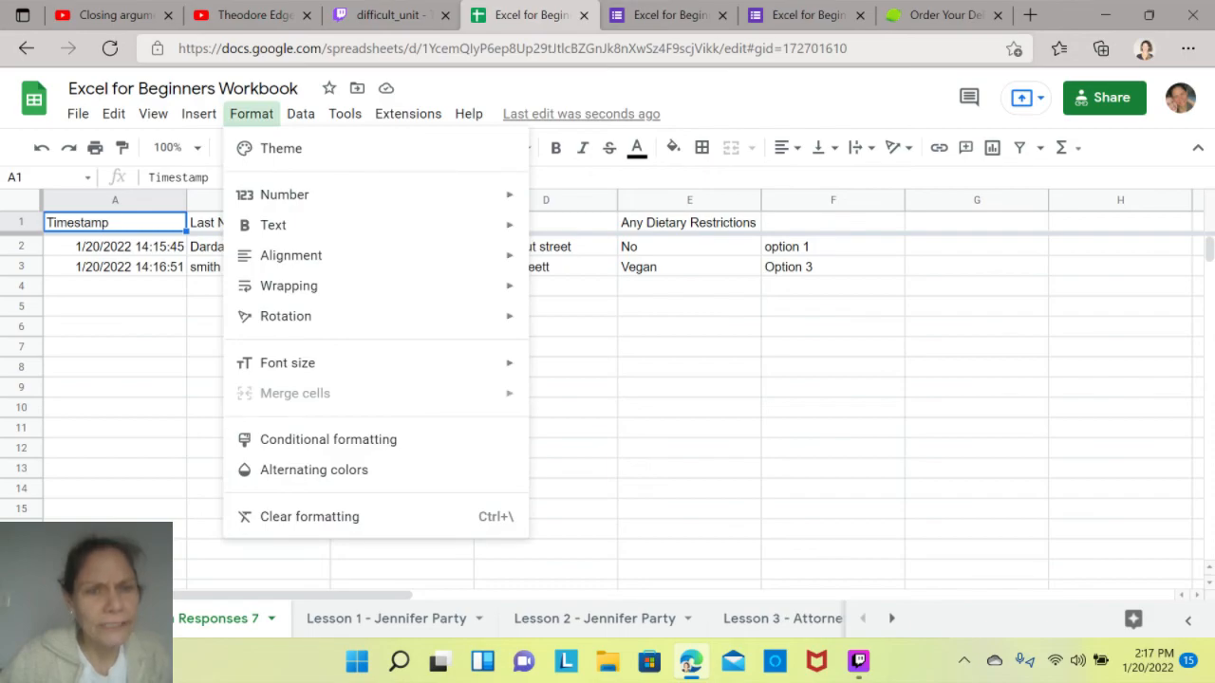
mouse_move(198, 114)
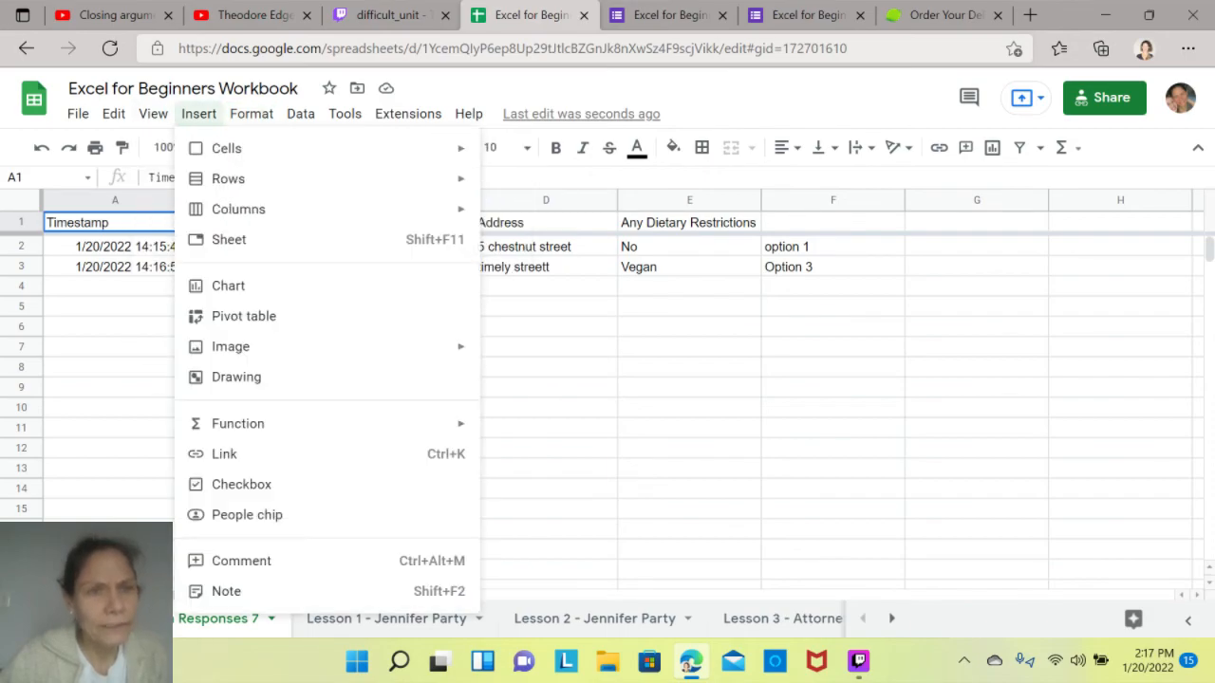
mouse_move(153, 114)
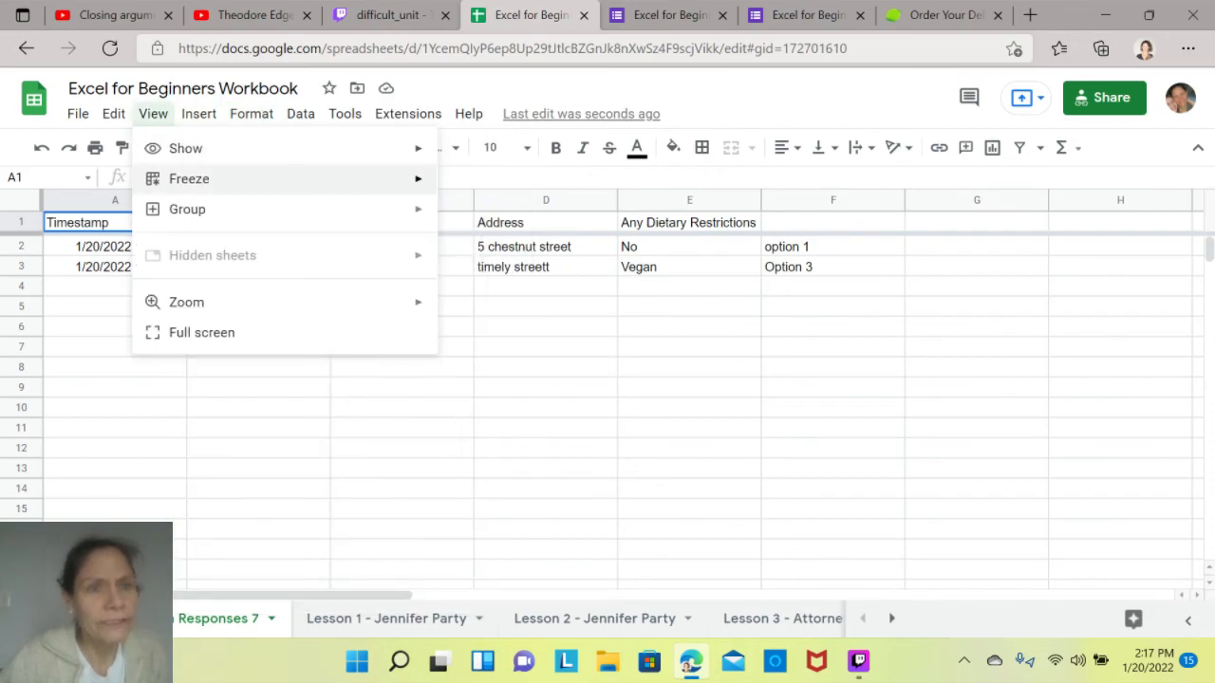
mouse_move(284, 178)
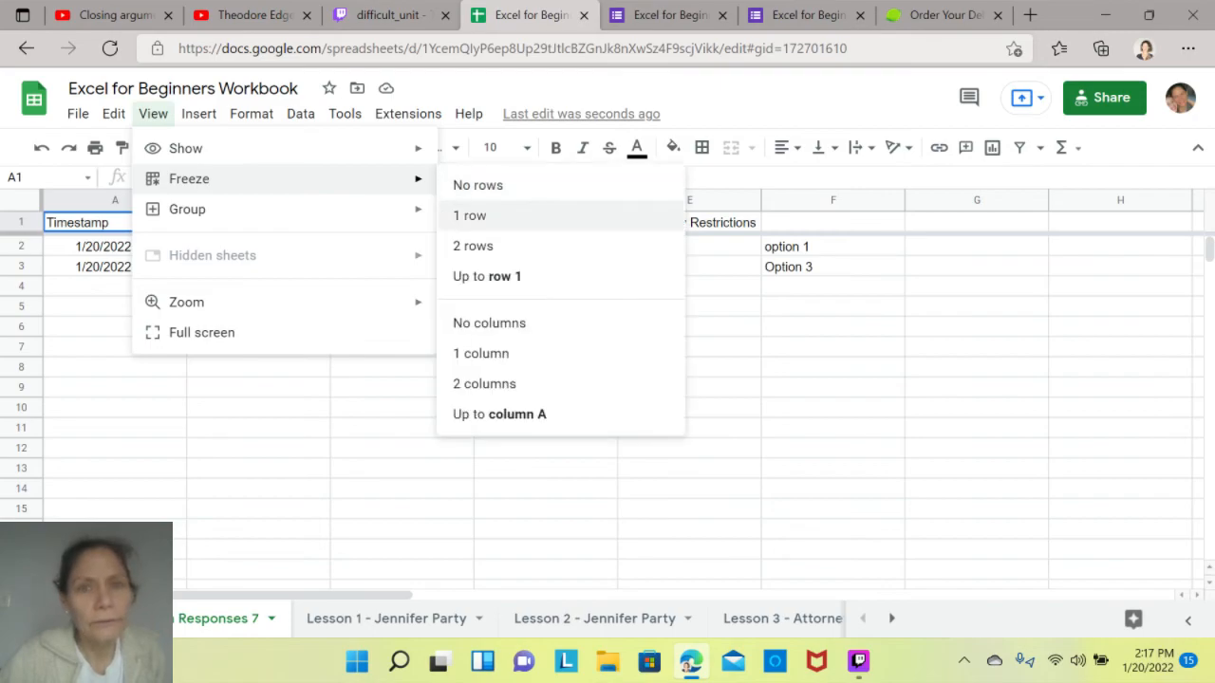
click(478, 185)
click(258, 383)
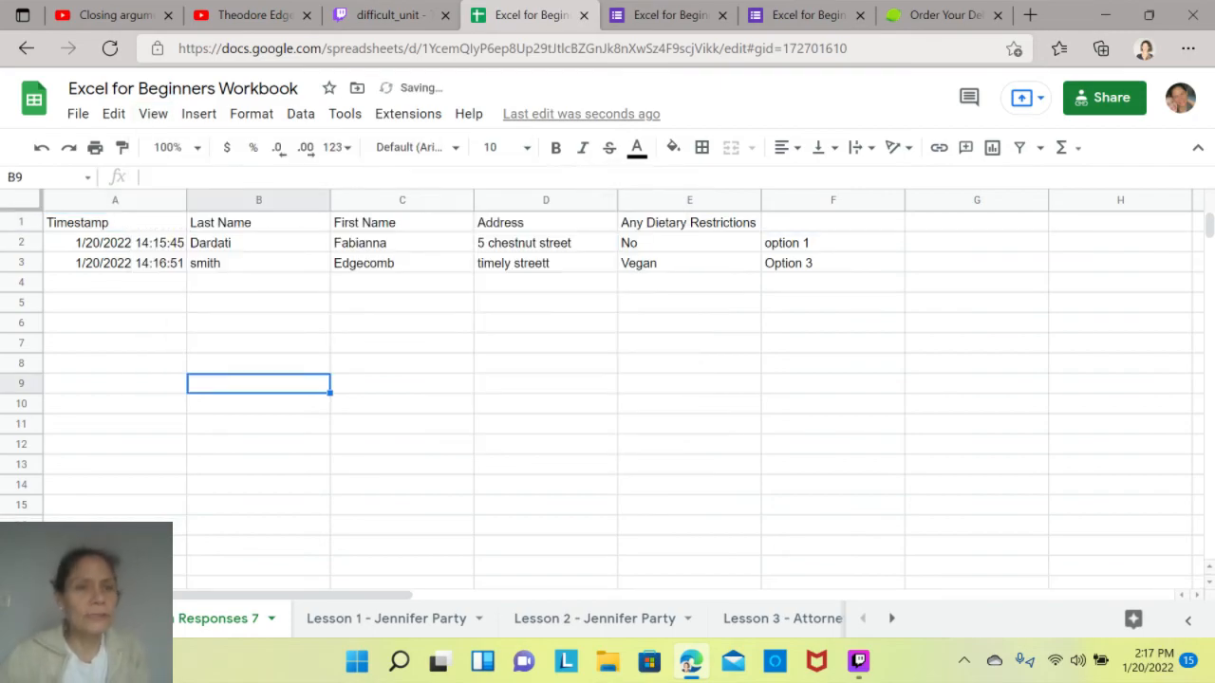
- Make the header row A1:F1 of the responses bold
drag(115, 223, 833, 223)
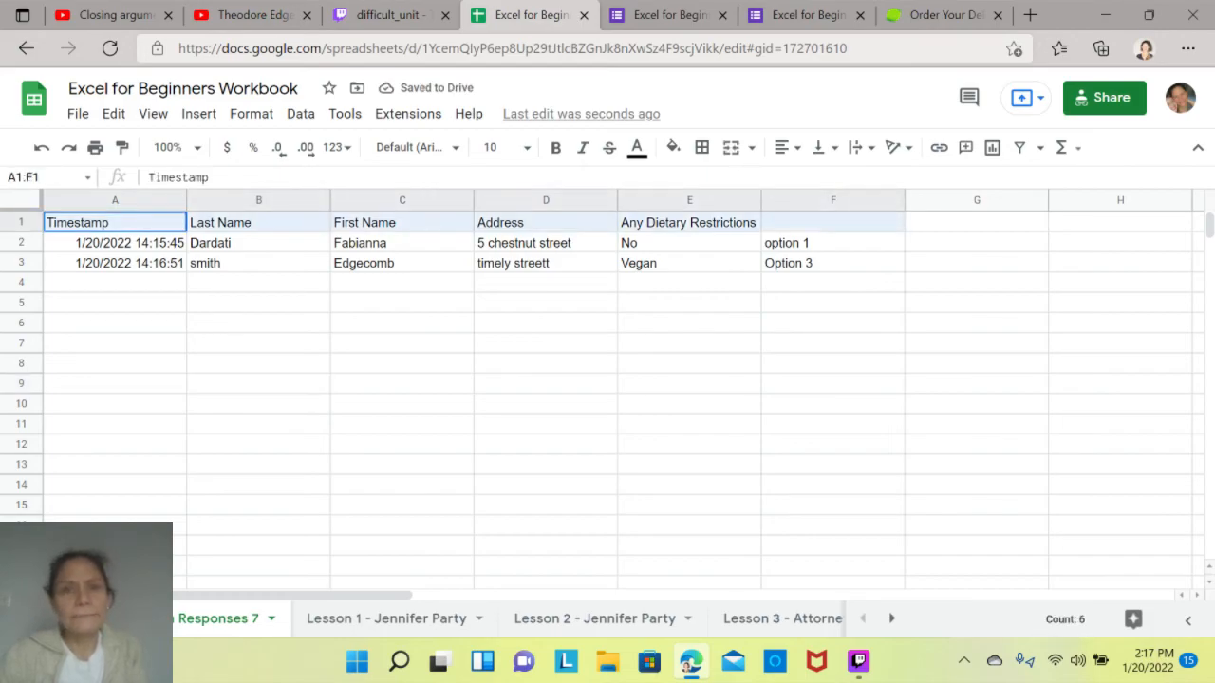
key(ctrl+b)
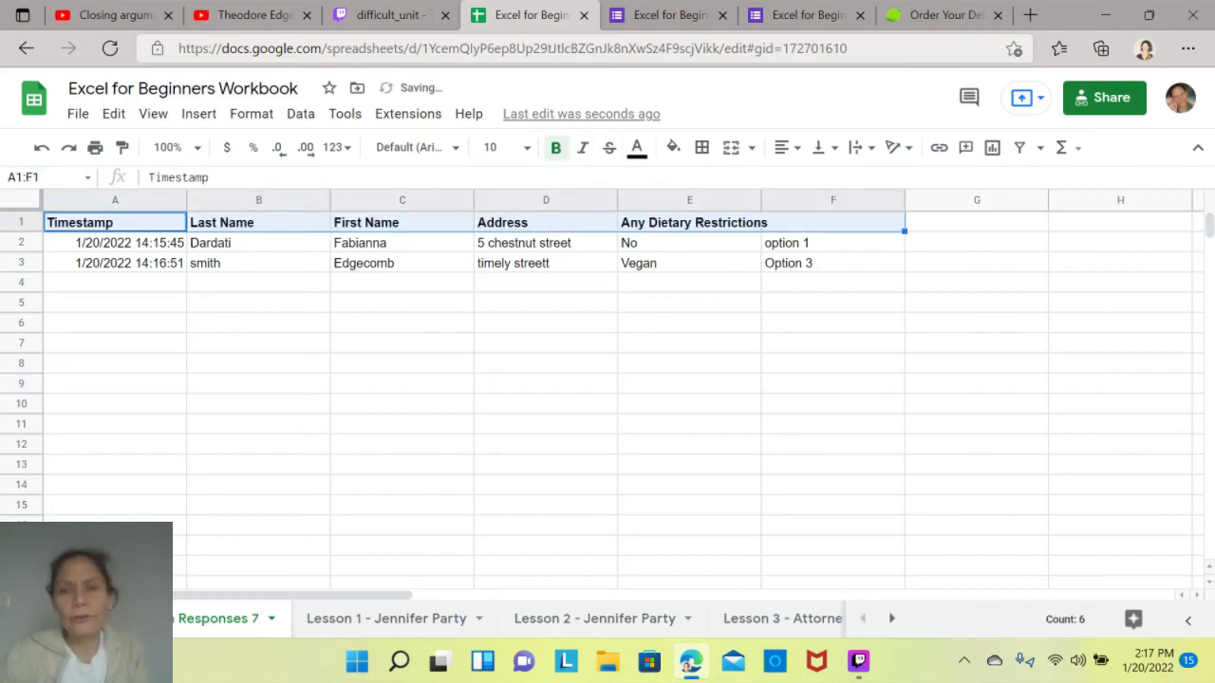
click(833, 223)
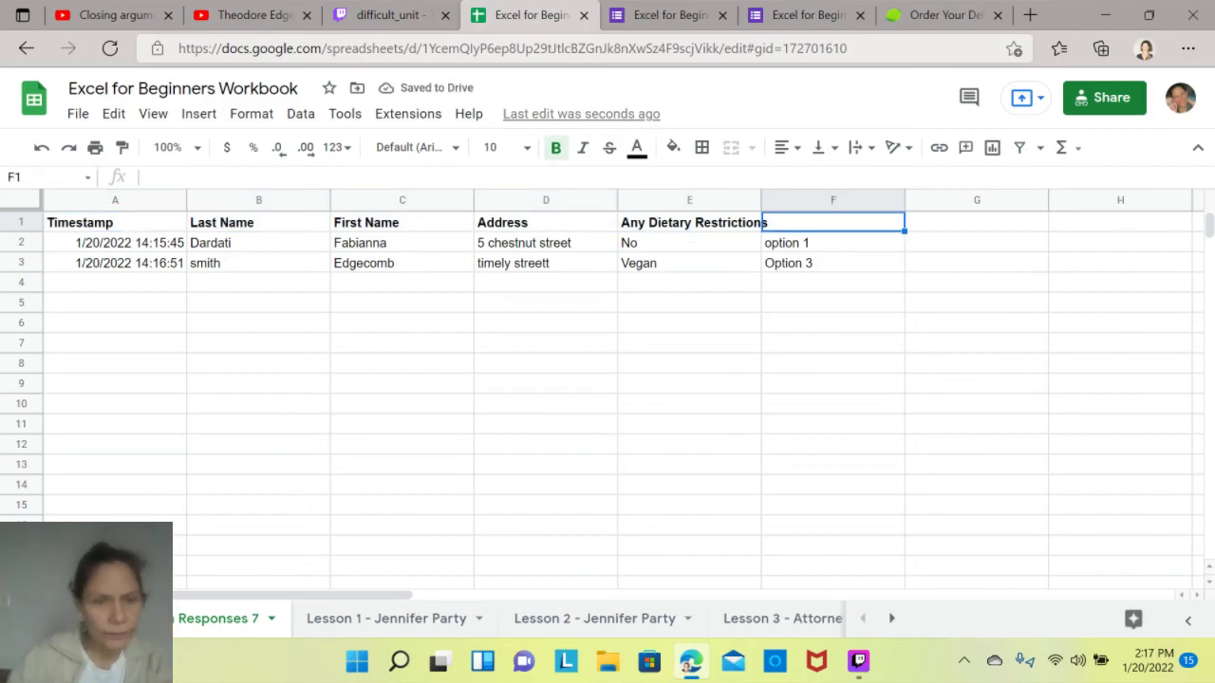
click(259, 545)
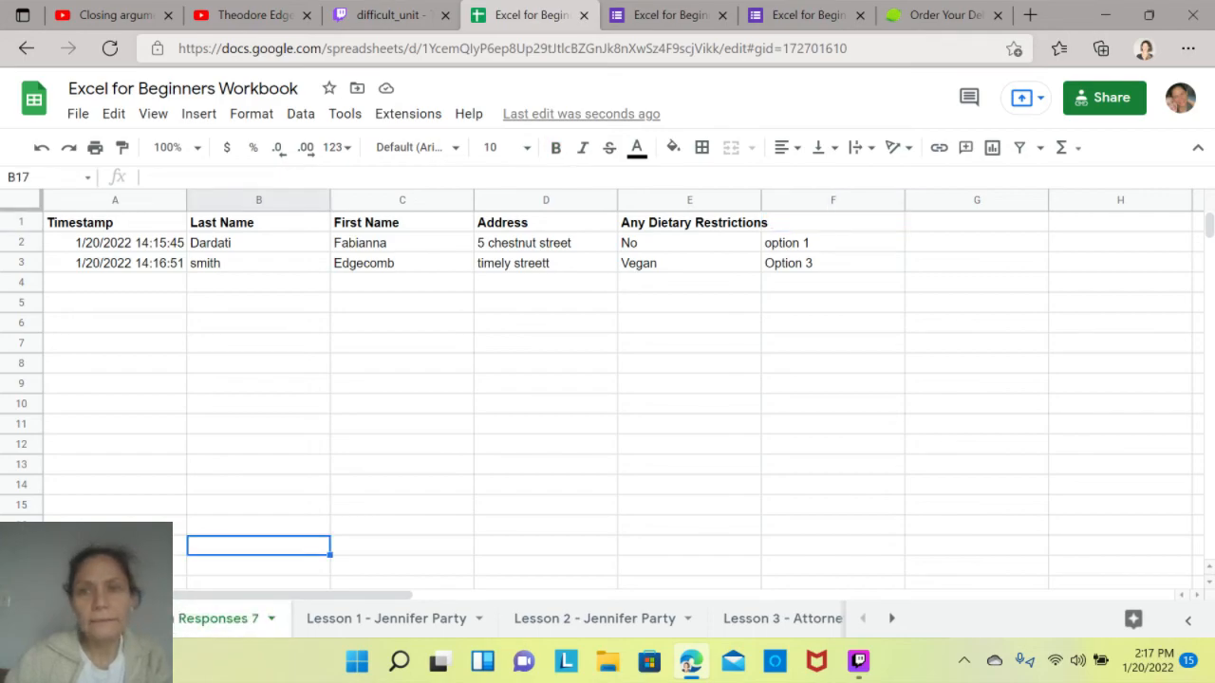
- Enter the header "options" in cell F1 above the dropdown answers
click(833, 222)
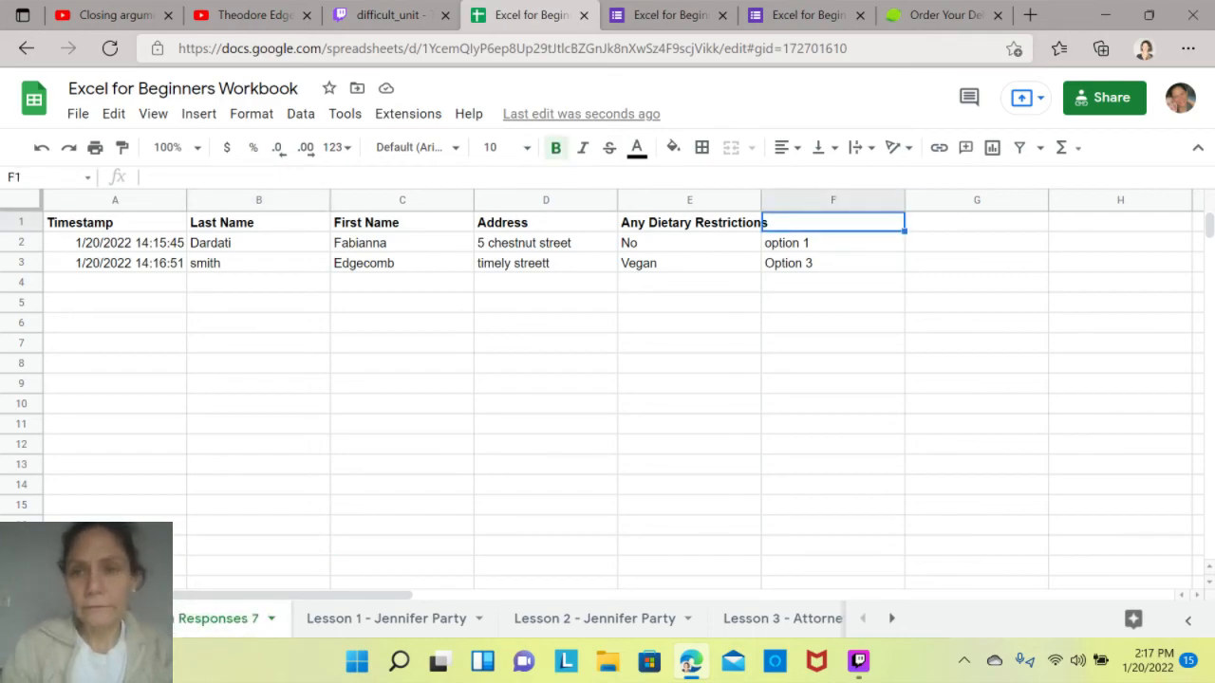
text(options)
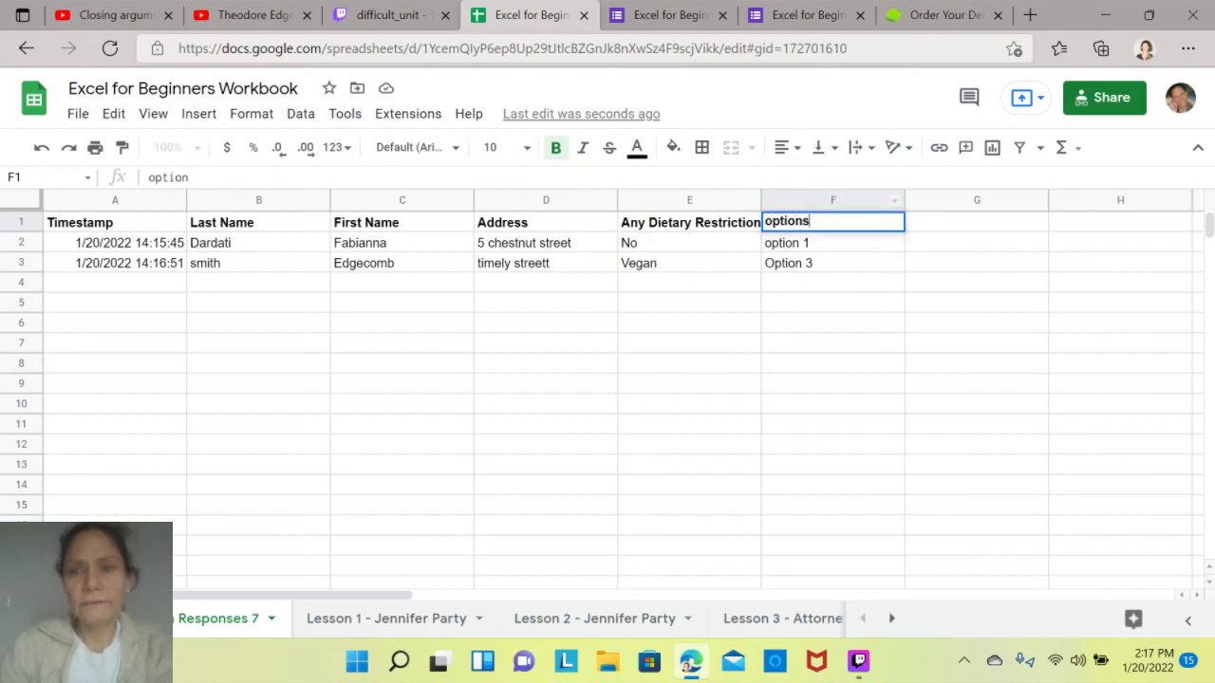
key(Return)
- Add a filter to the response table and sort it by Last Name from Z to A
click(546, 222)
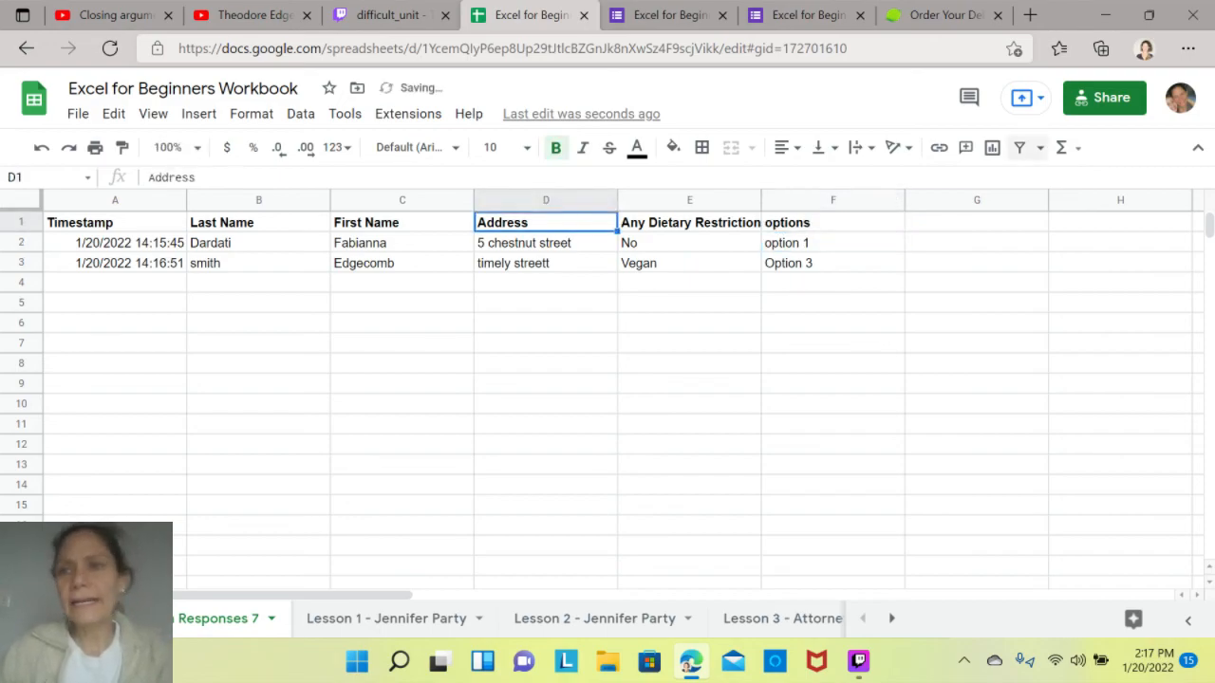
click(1019, 147)
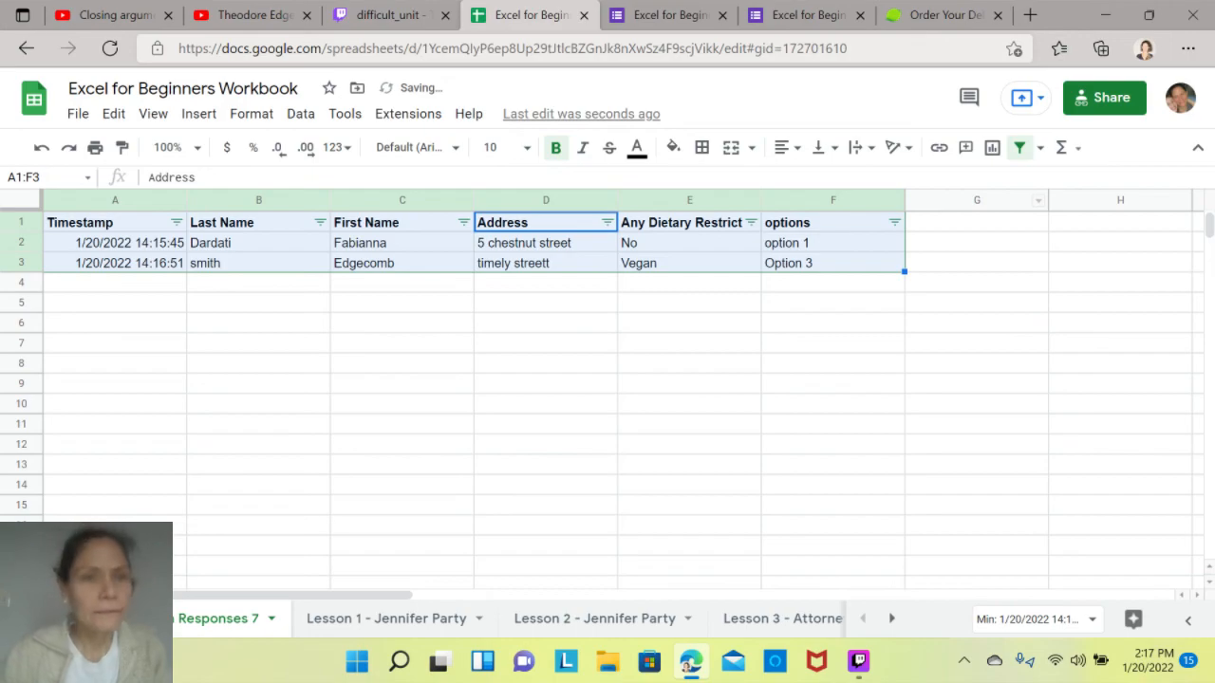
click(320, 222)
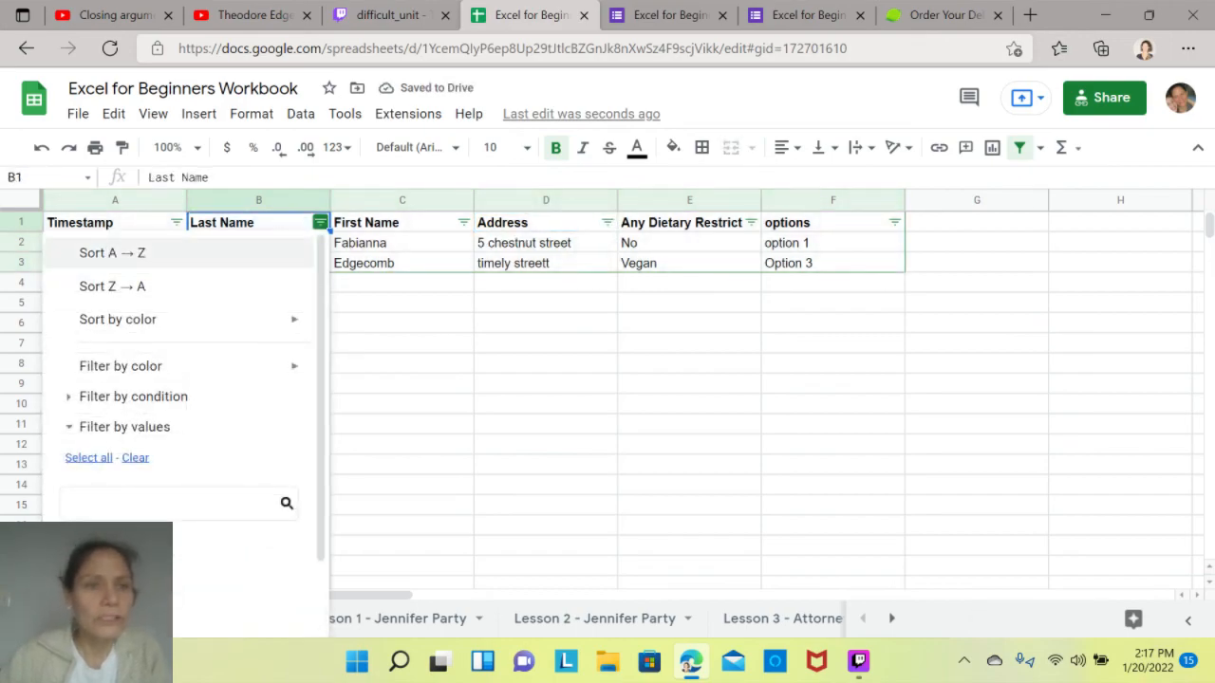
click(109, 282)
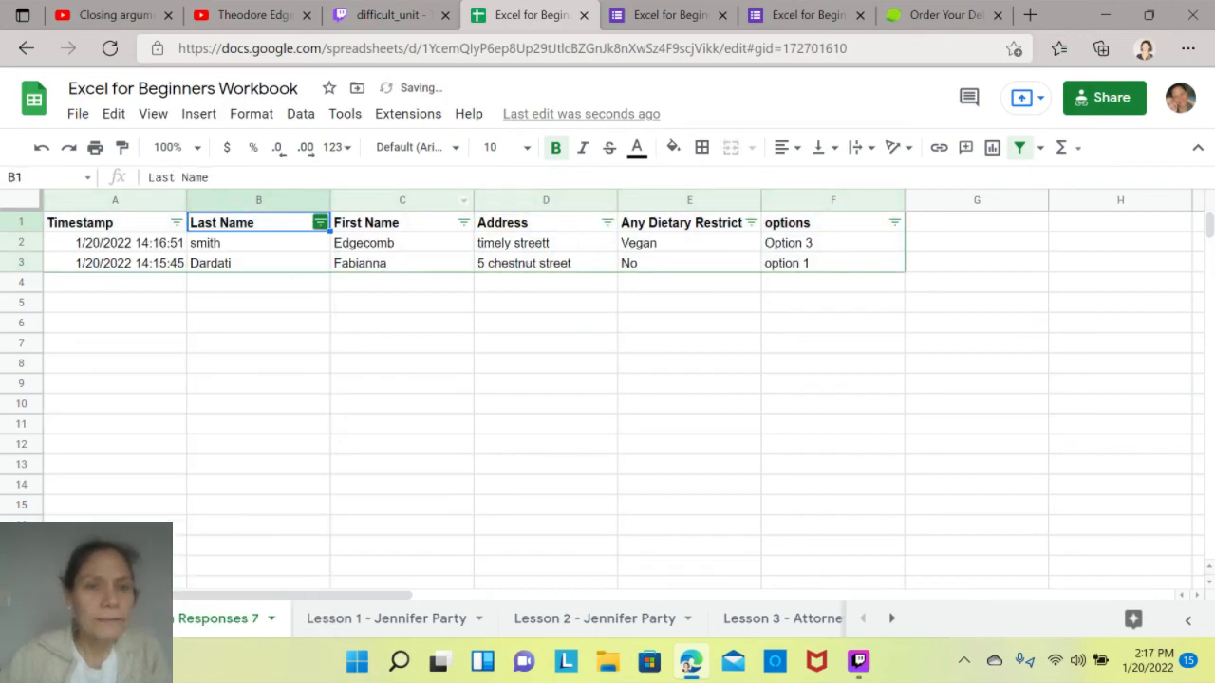
- Sort the responses by Last Name from A to Z and by First Name from Z to A
click(320, 222)
click(112, 252)
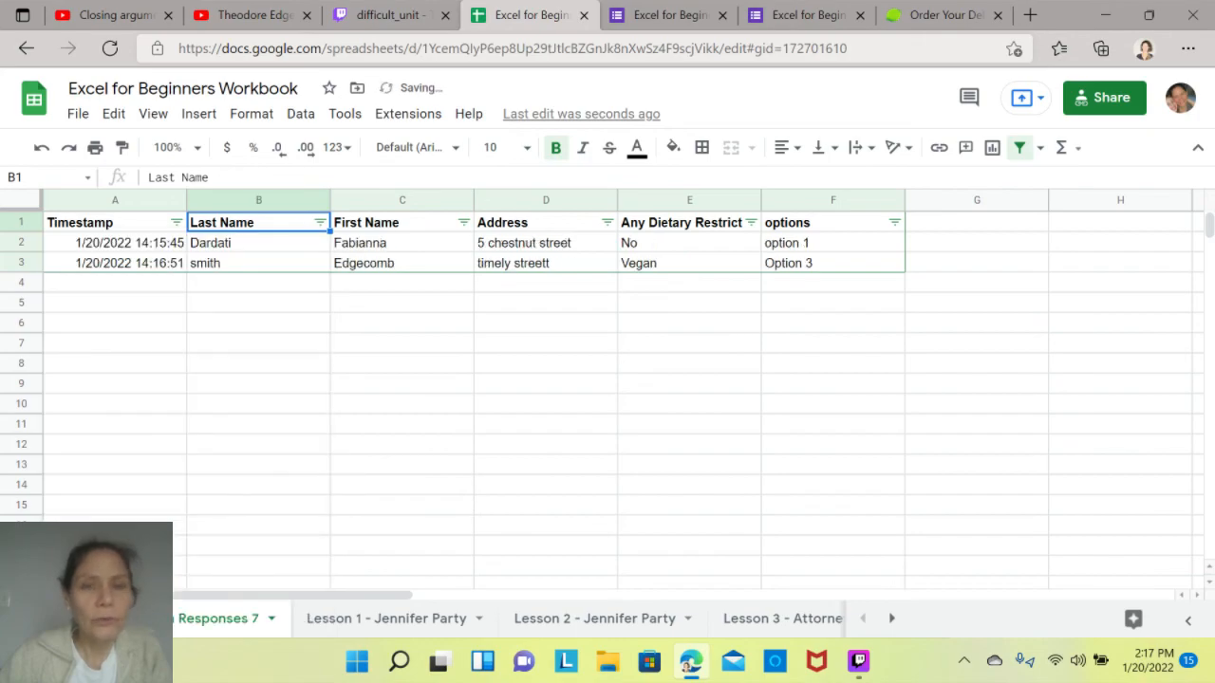
click(463, 222)
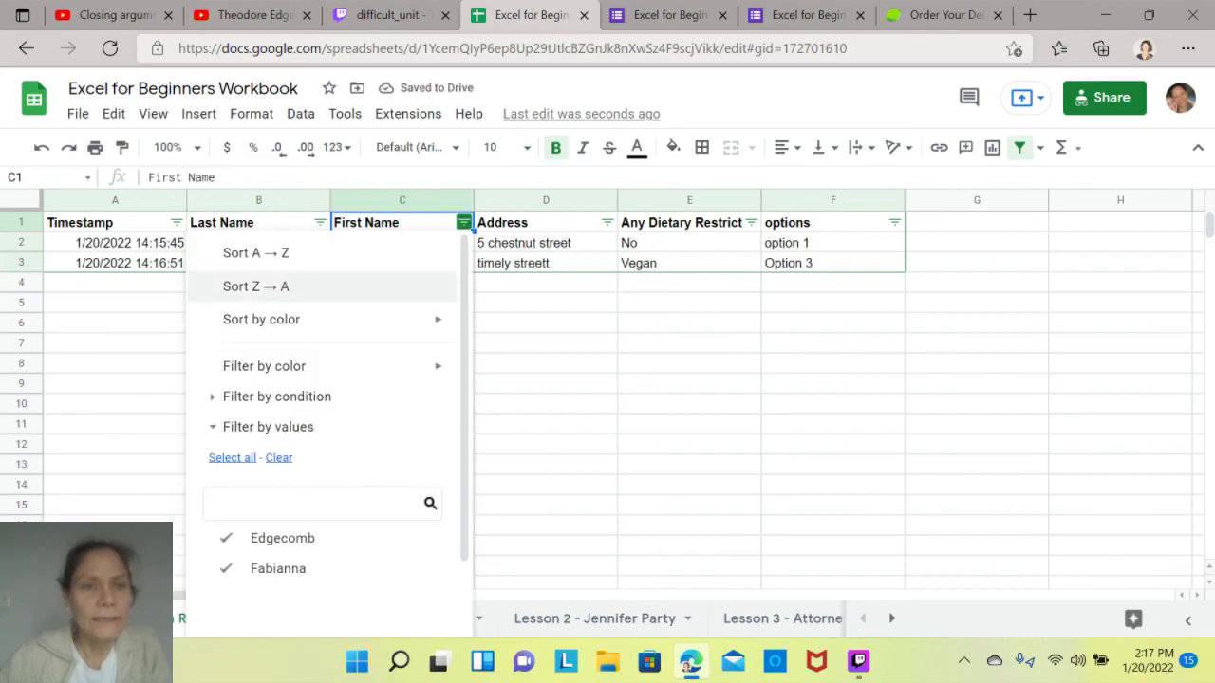
click(256, 286)
- Return to the Lesson 8 - Forms, Graphs & Tables sheet and tick Form Responses and Forms (Tools) in the checklist
drag(220, 619, 800, 619)
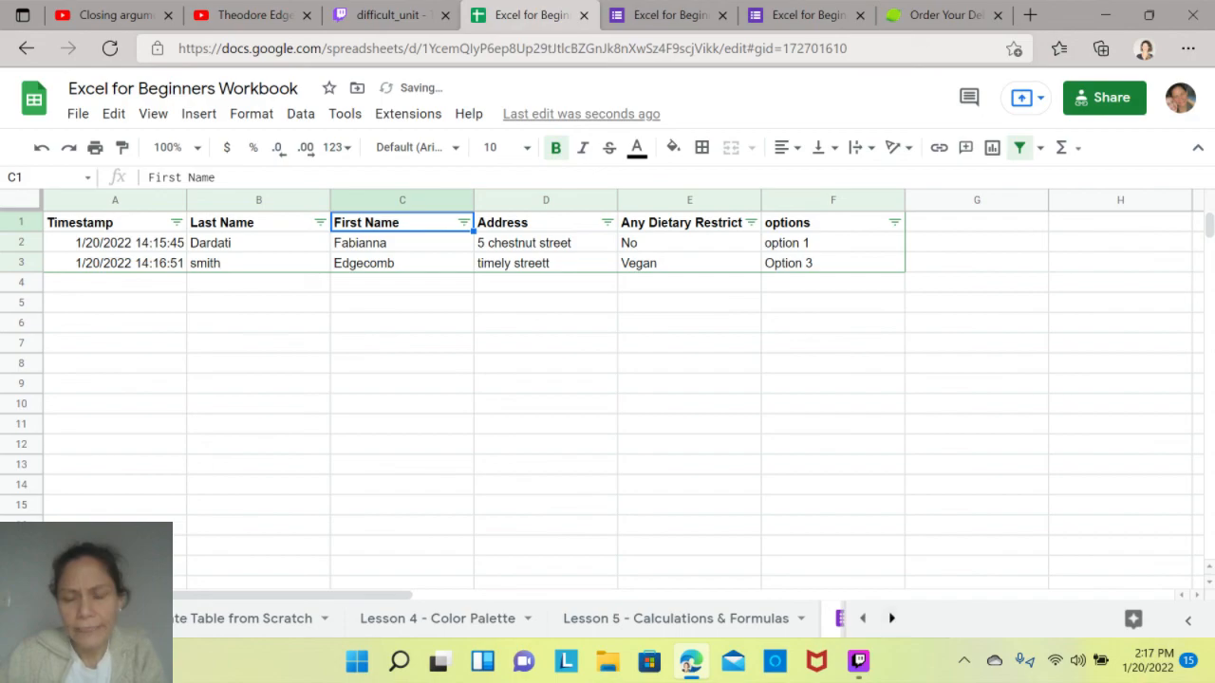
click(892, 619)
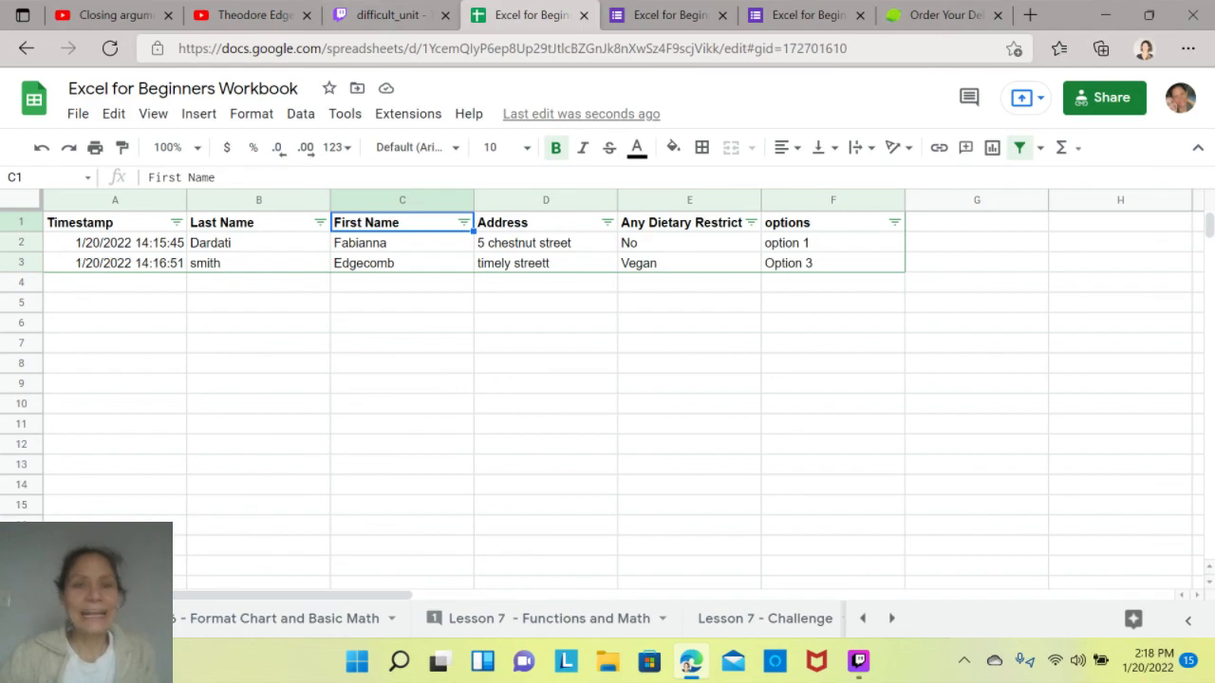
click(285, 617)
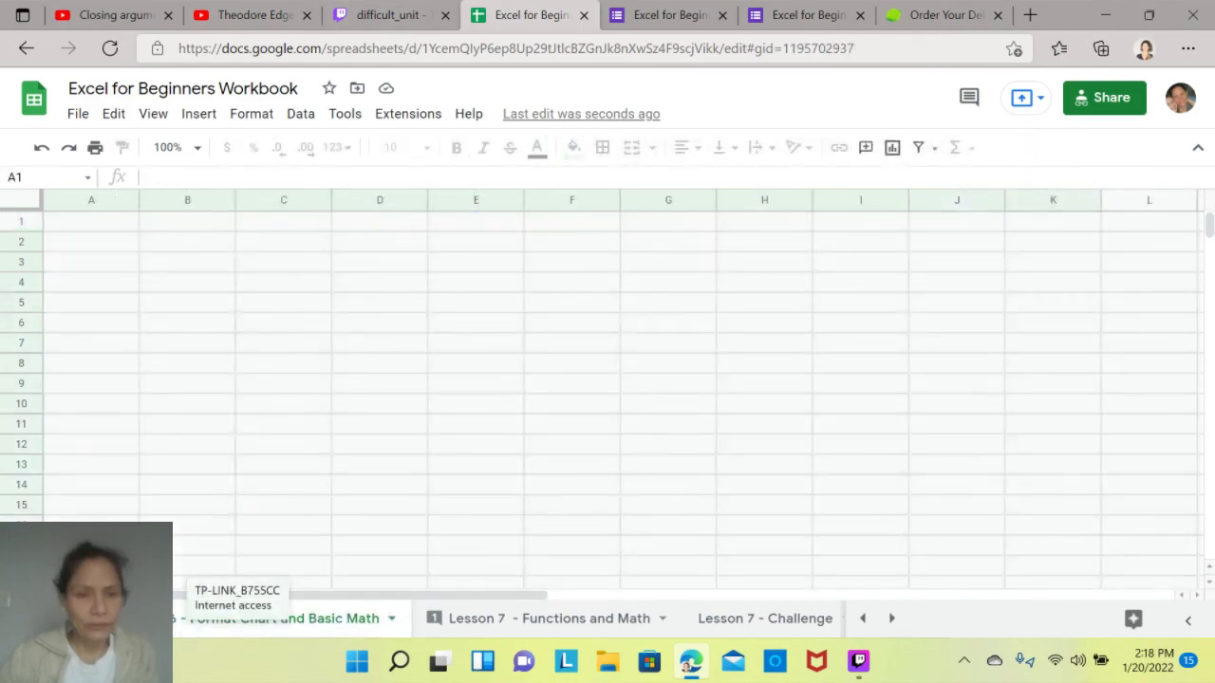
click(891, 617)
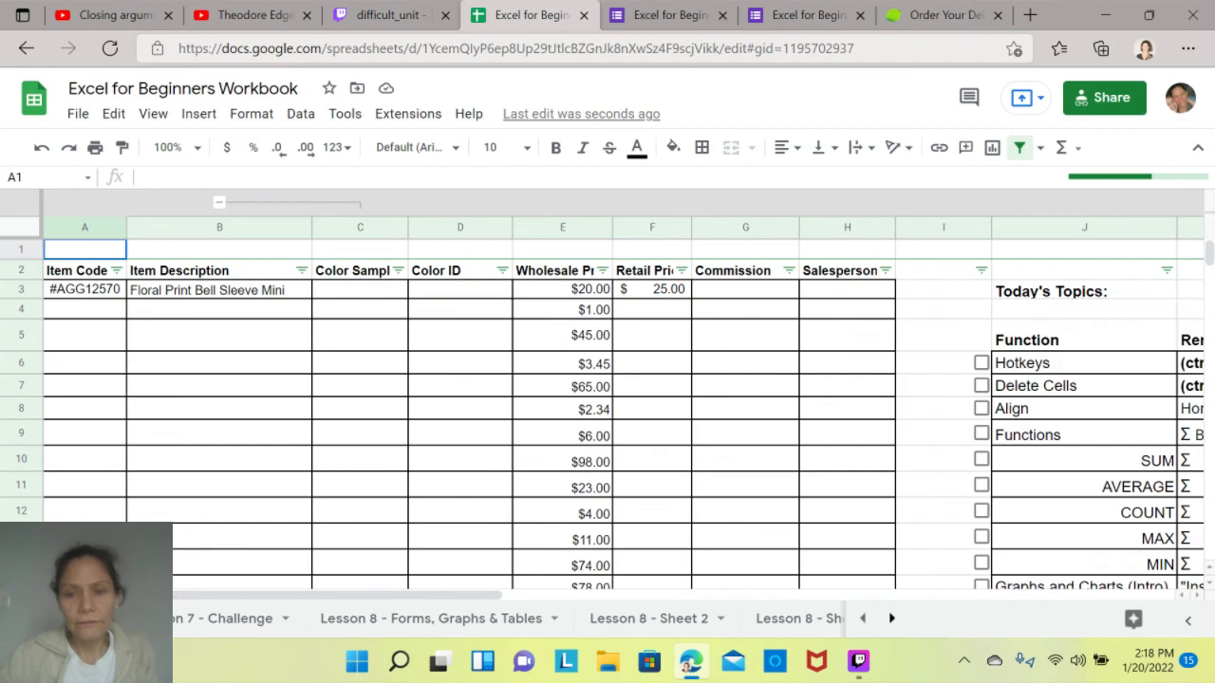
click(413, 618)
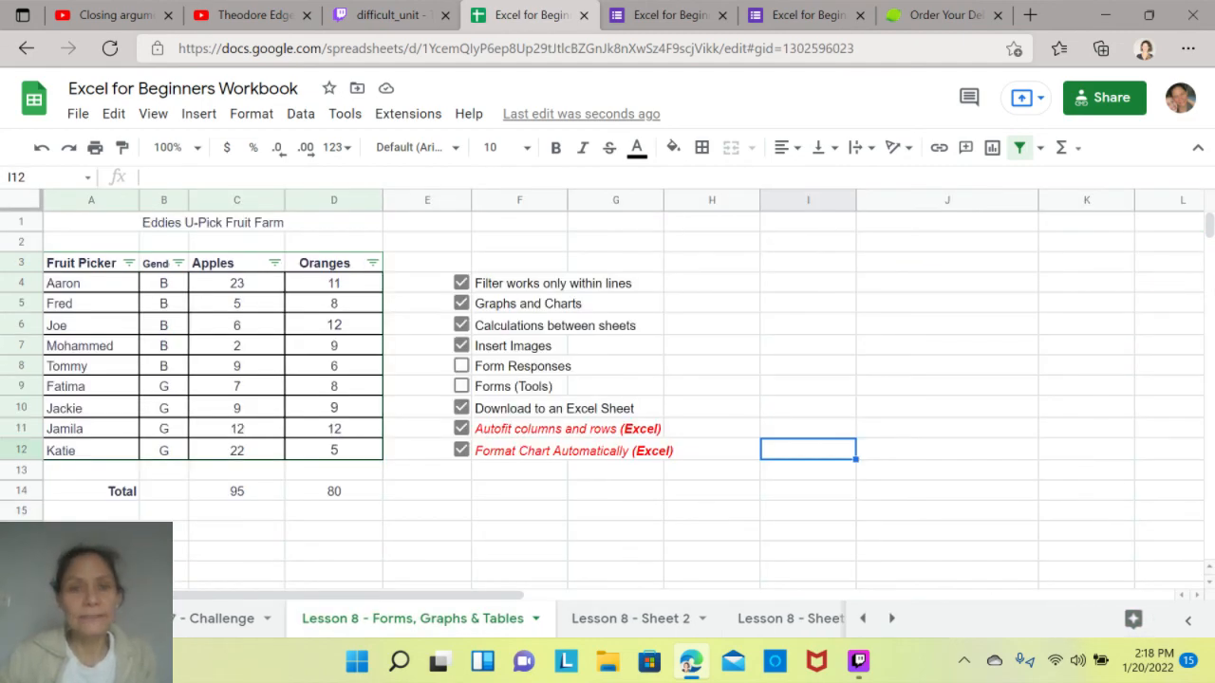
click(461, 367)
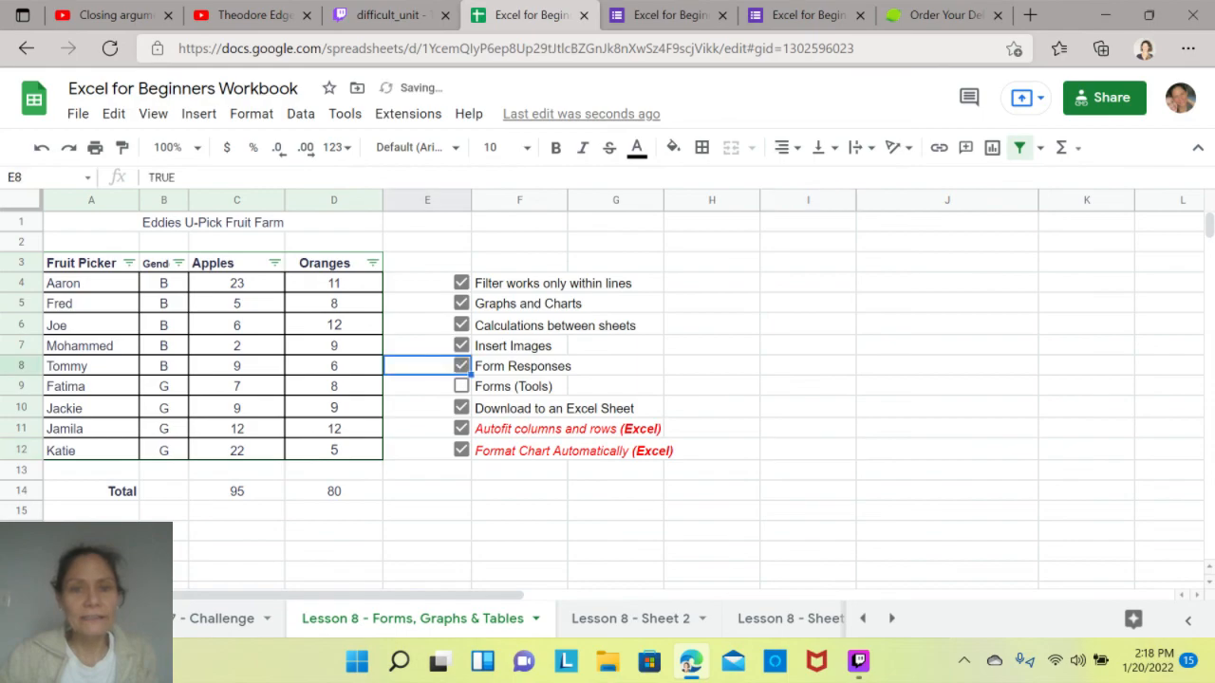
click(462, 387)
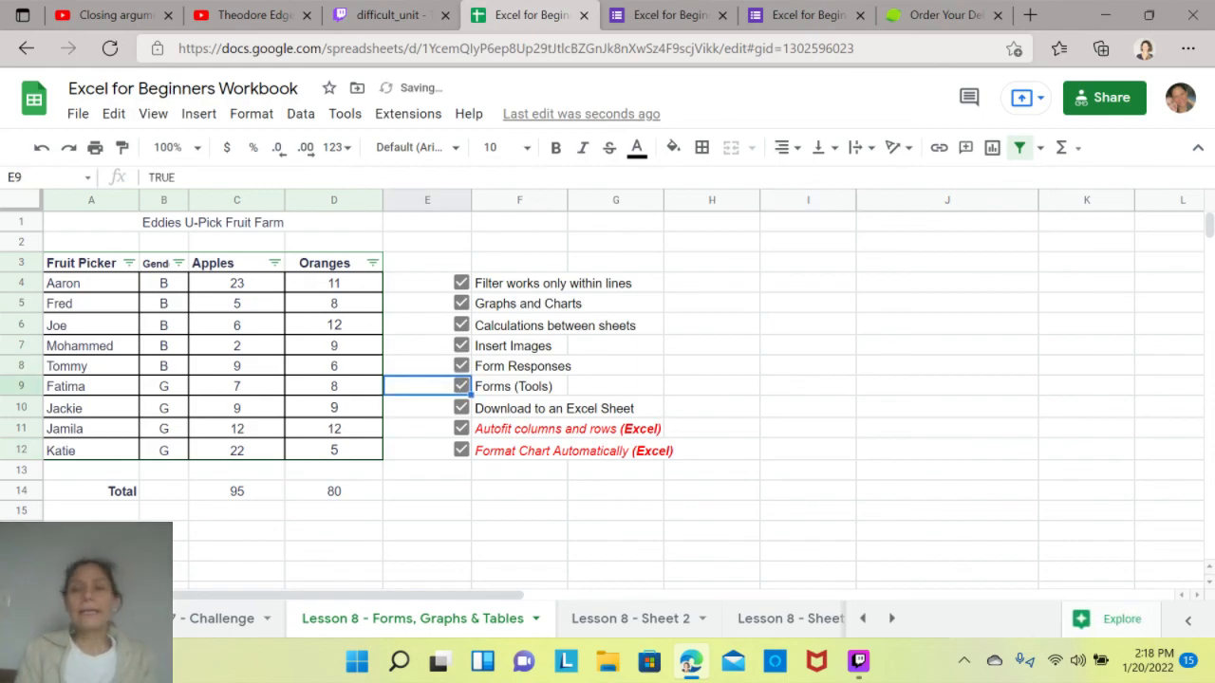